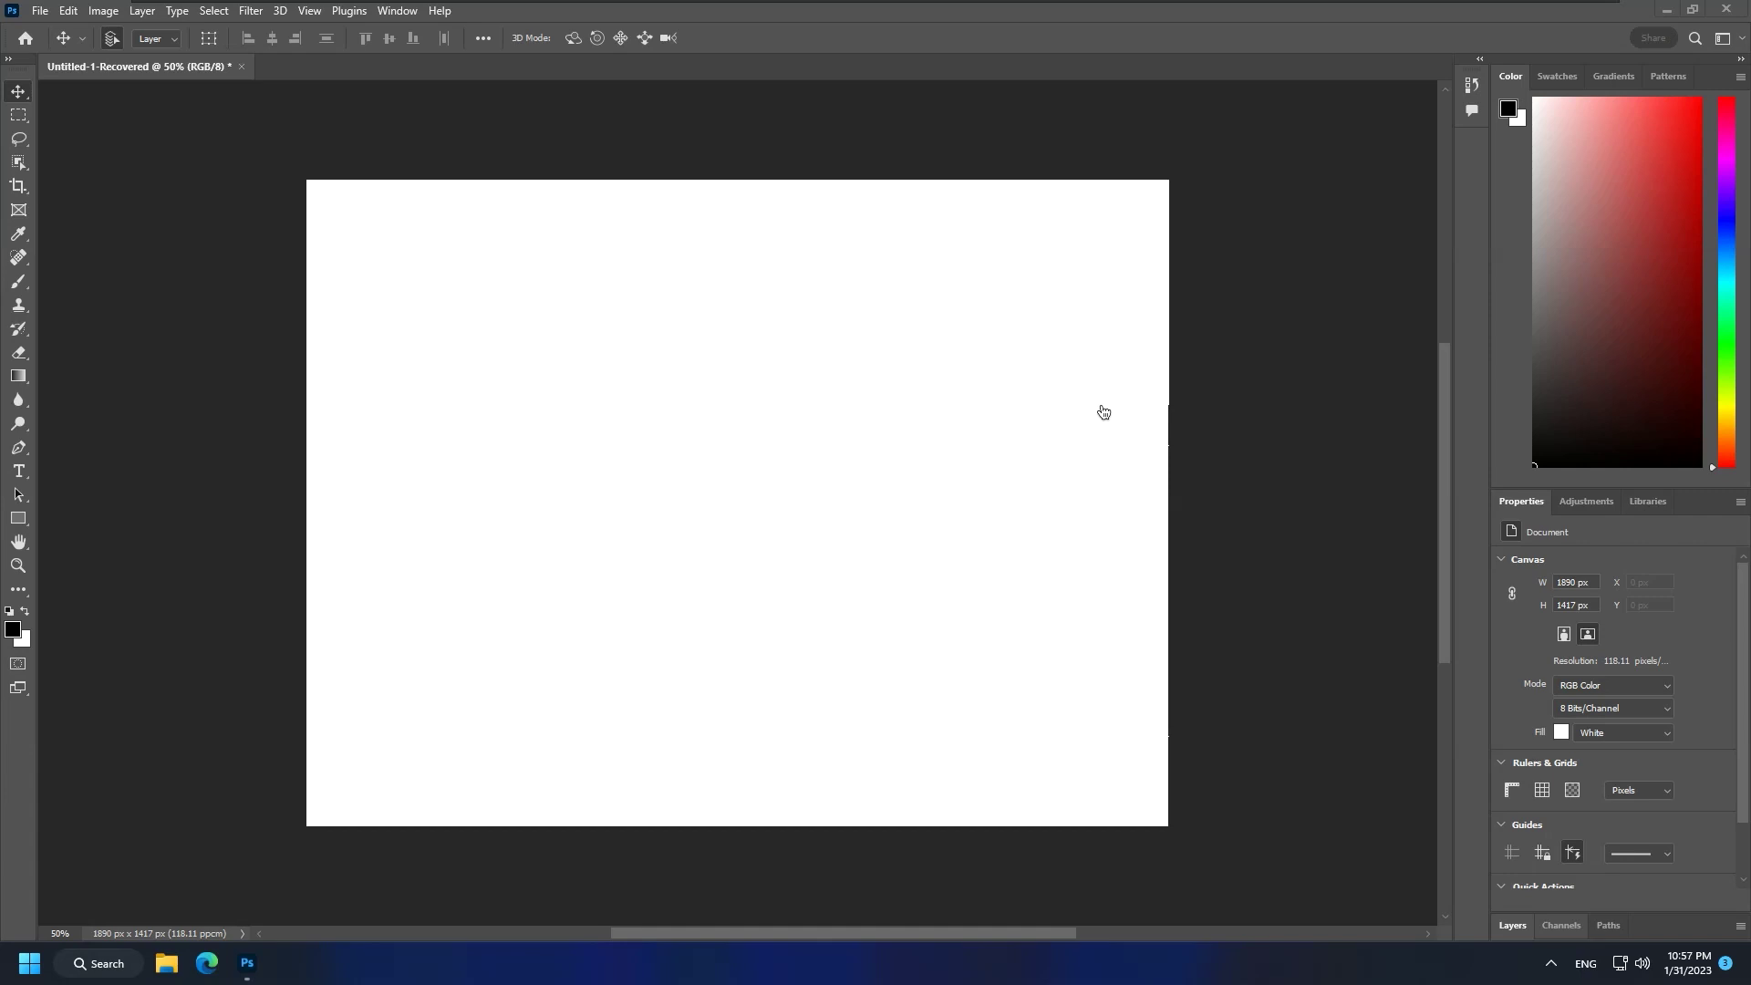
# Check Photoshop's version information from the Help menu, then close it.
pyautogui.click(441, 12)
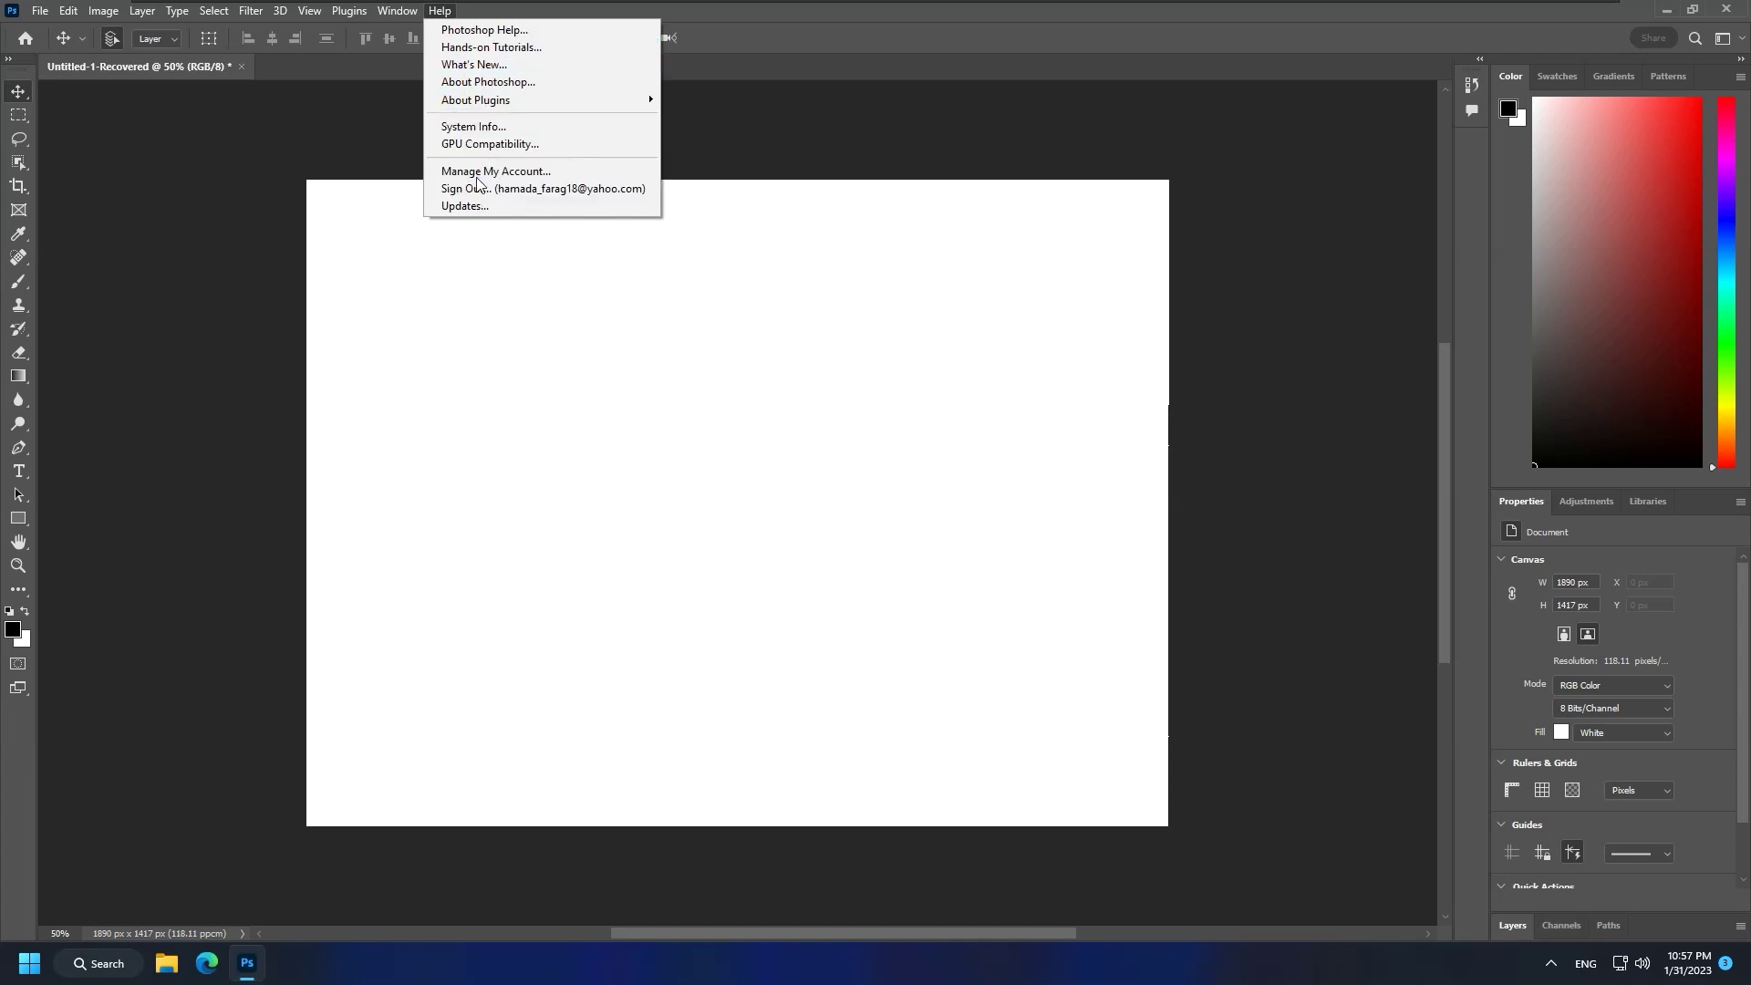
pyautogui.click(510, 81)
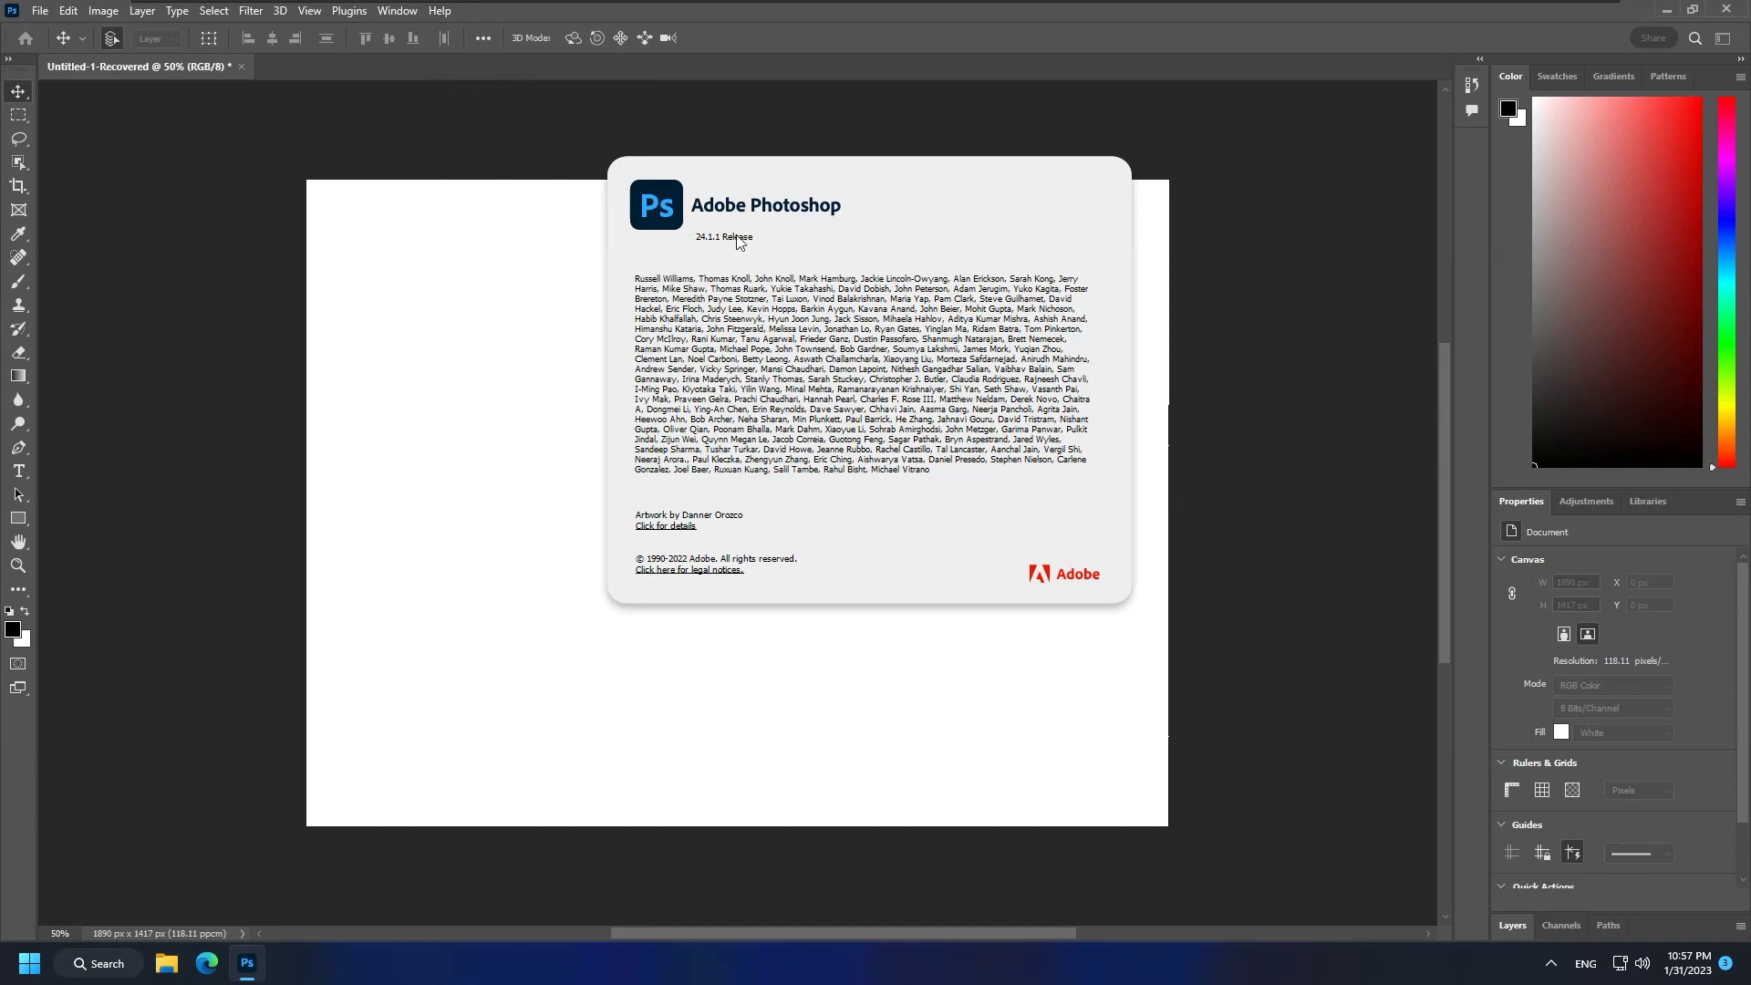
pyautogui.click(695, 245)
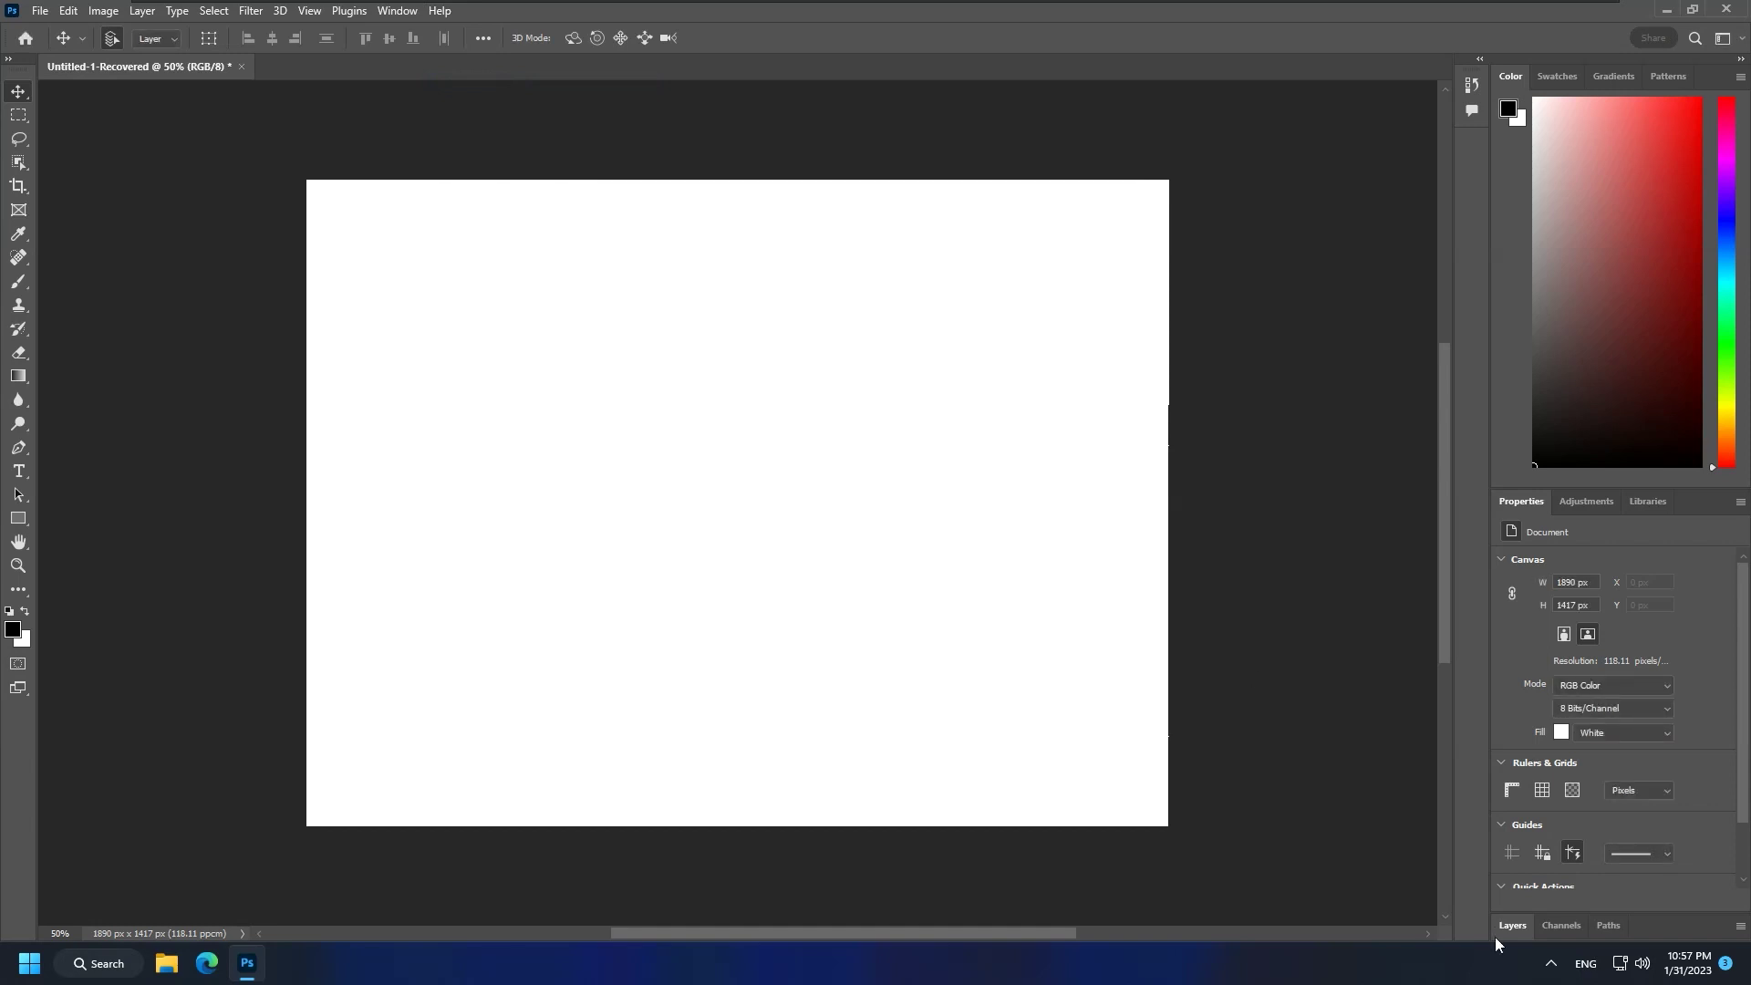
# Open the Creative Cloud desktop app from the system tray, then close it.
pyautogui.click(1551, 963)
pyautogui.click(1588, 911)
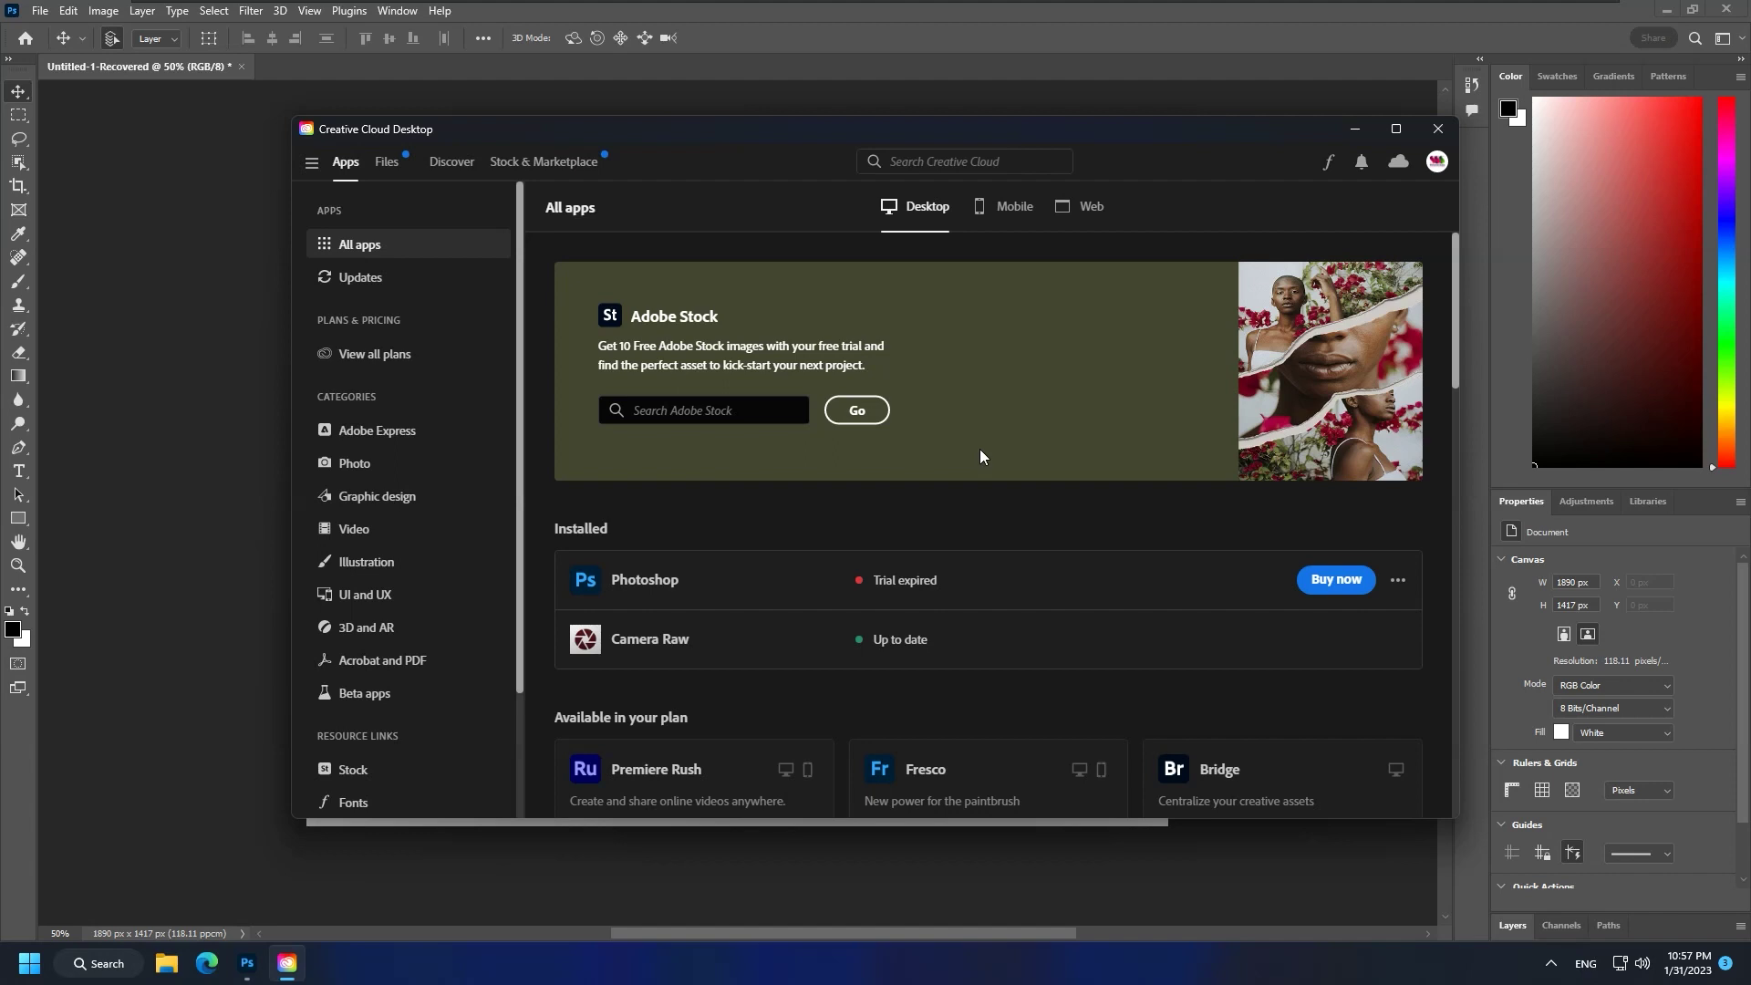
pyautogui.click(1437, 132)
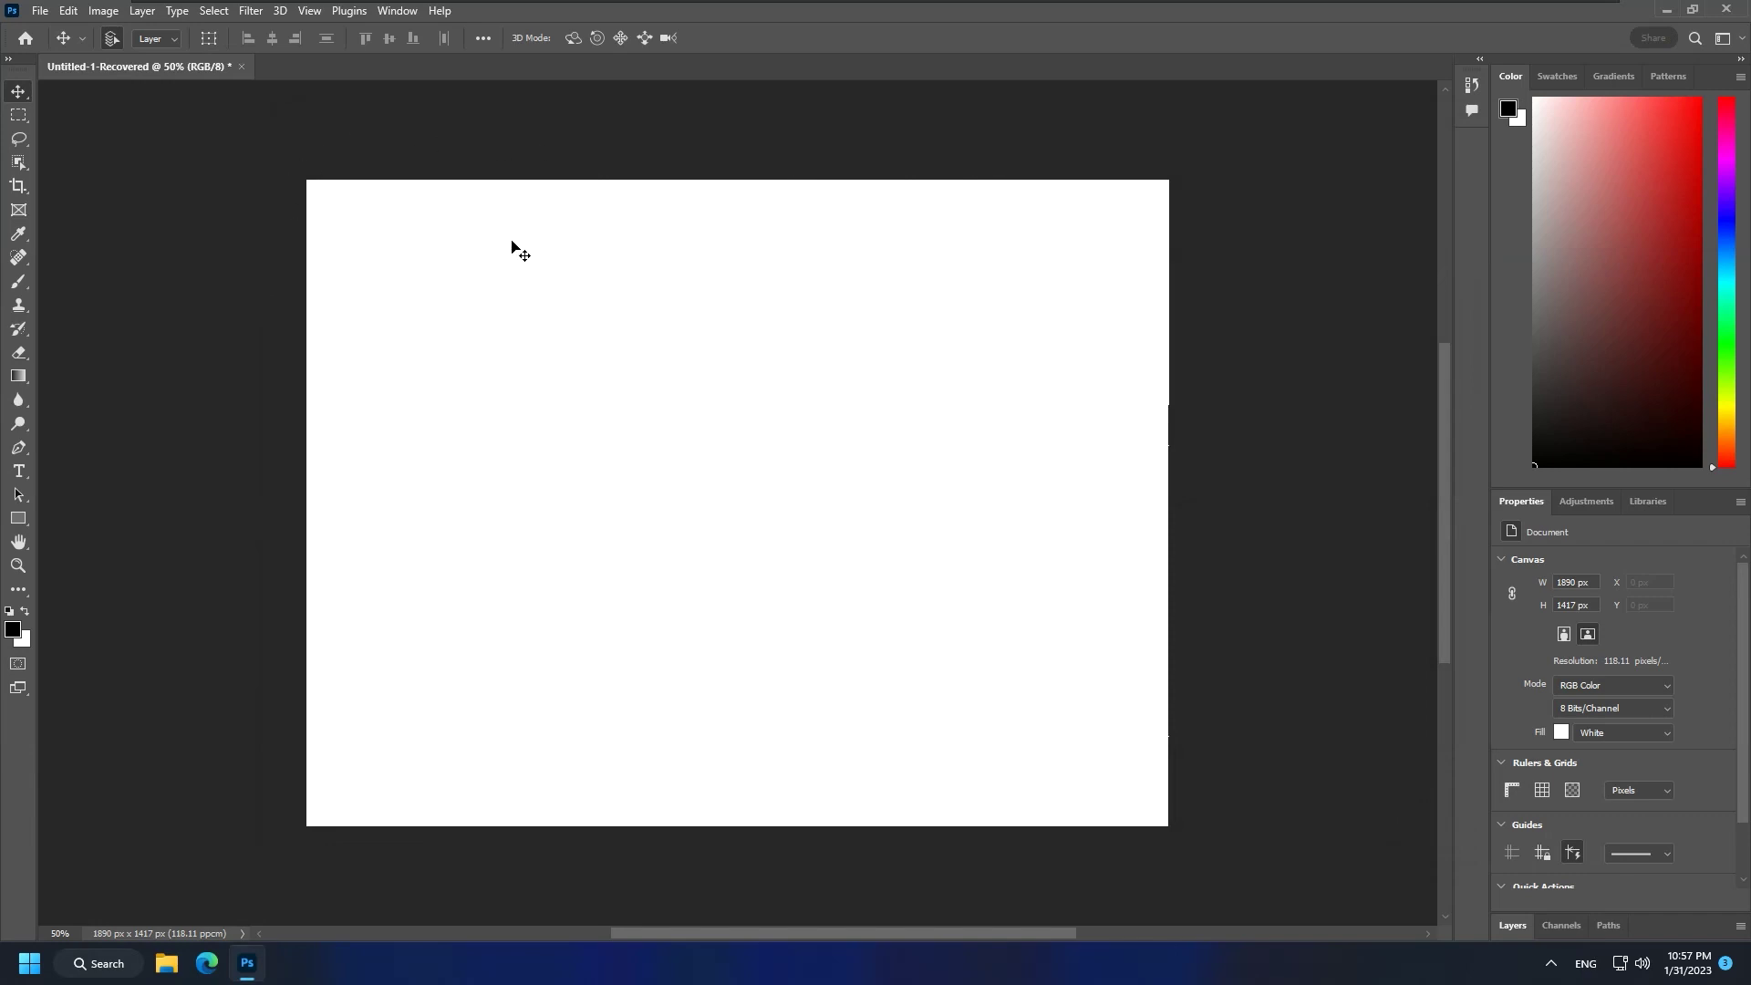
# Try downloading the Skin Smoothing and Landscape Mixer neural filters, then cancel and minimize Photoshop.
pyautogui.click(250, 12)
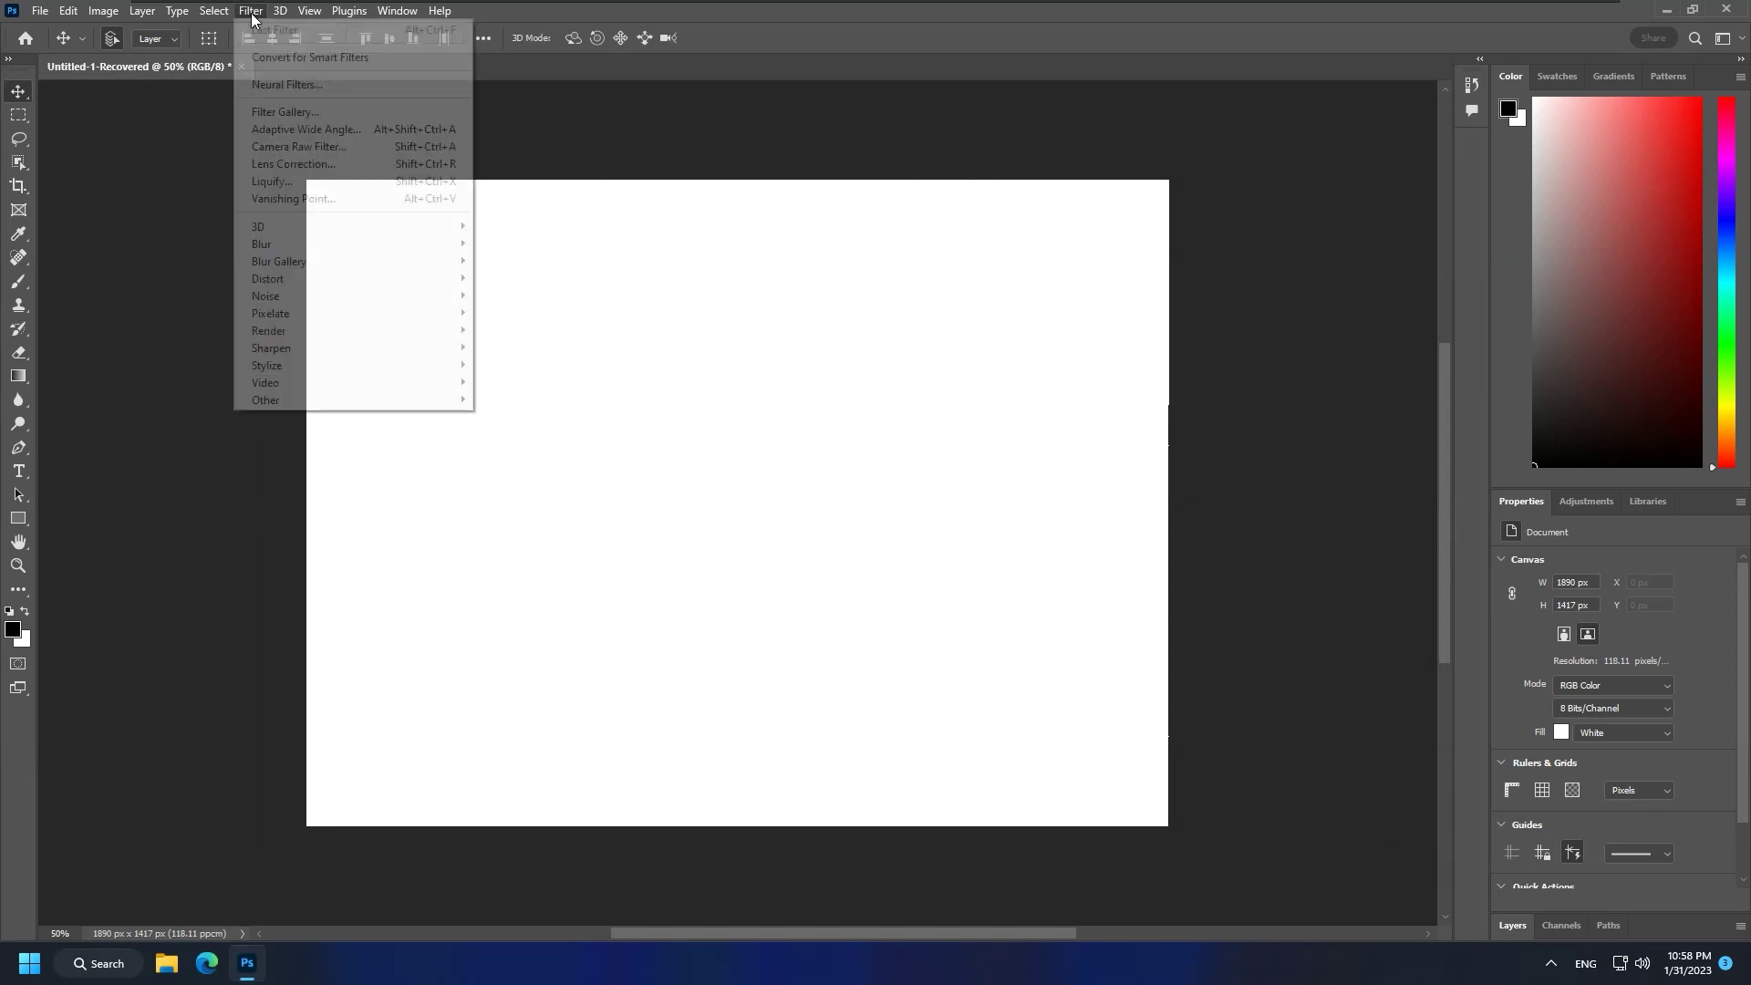
pyautogui.click(265, 85)
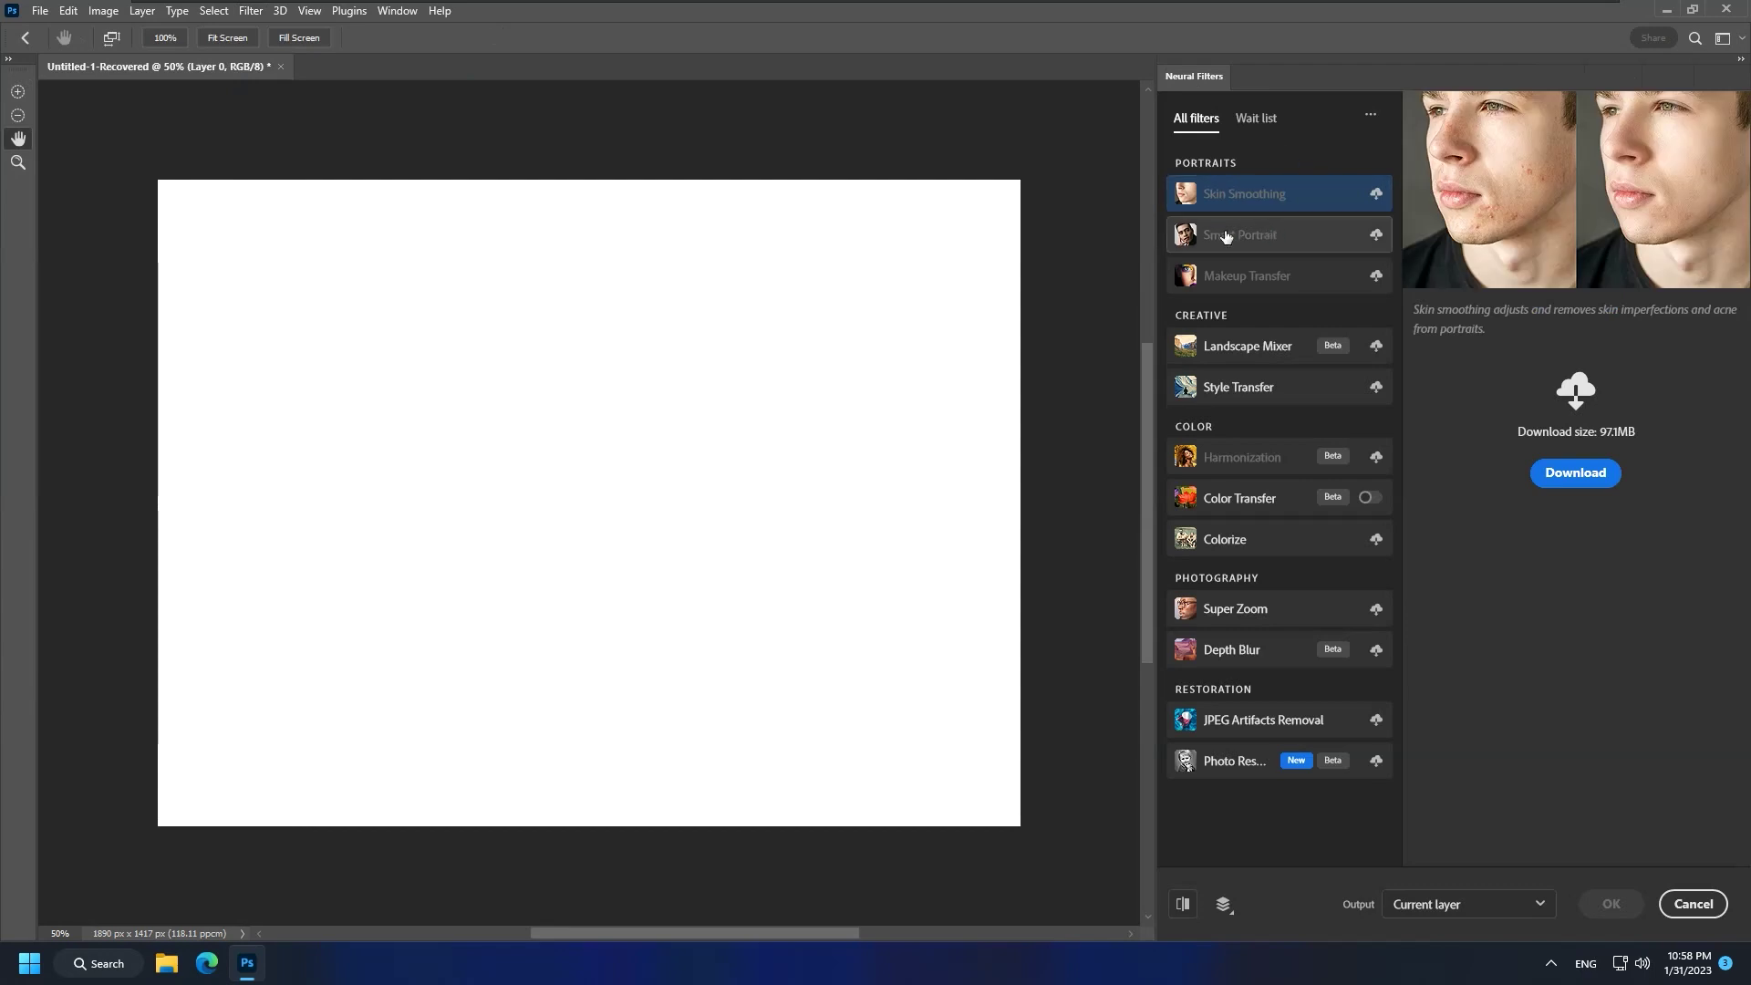
pyautogui.click(1575, 473)
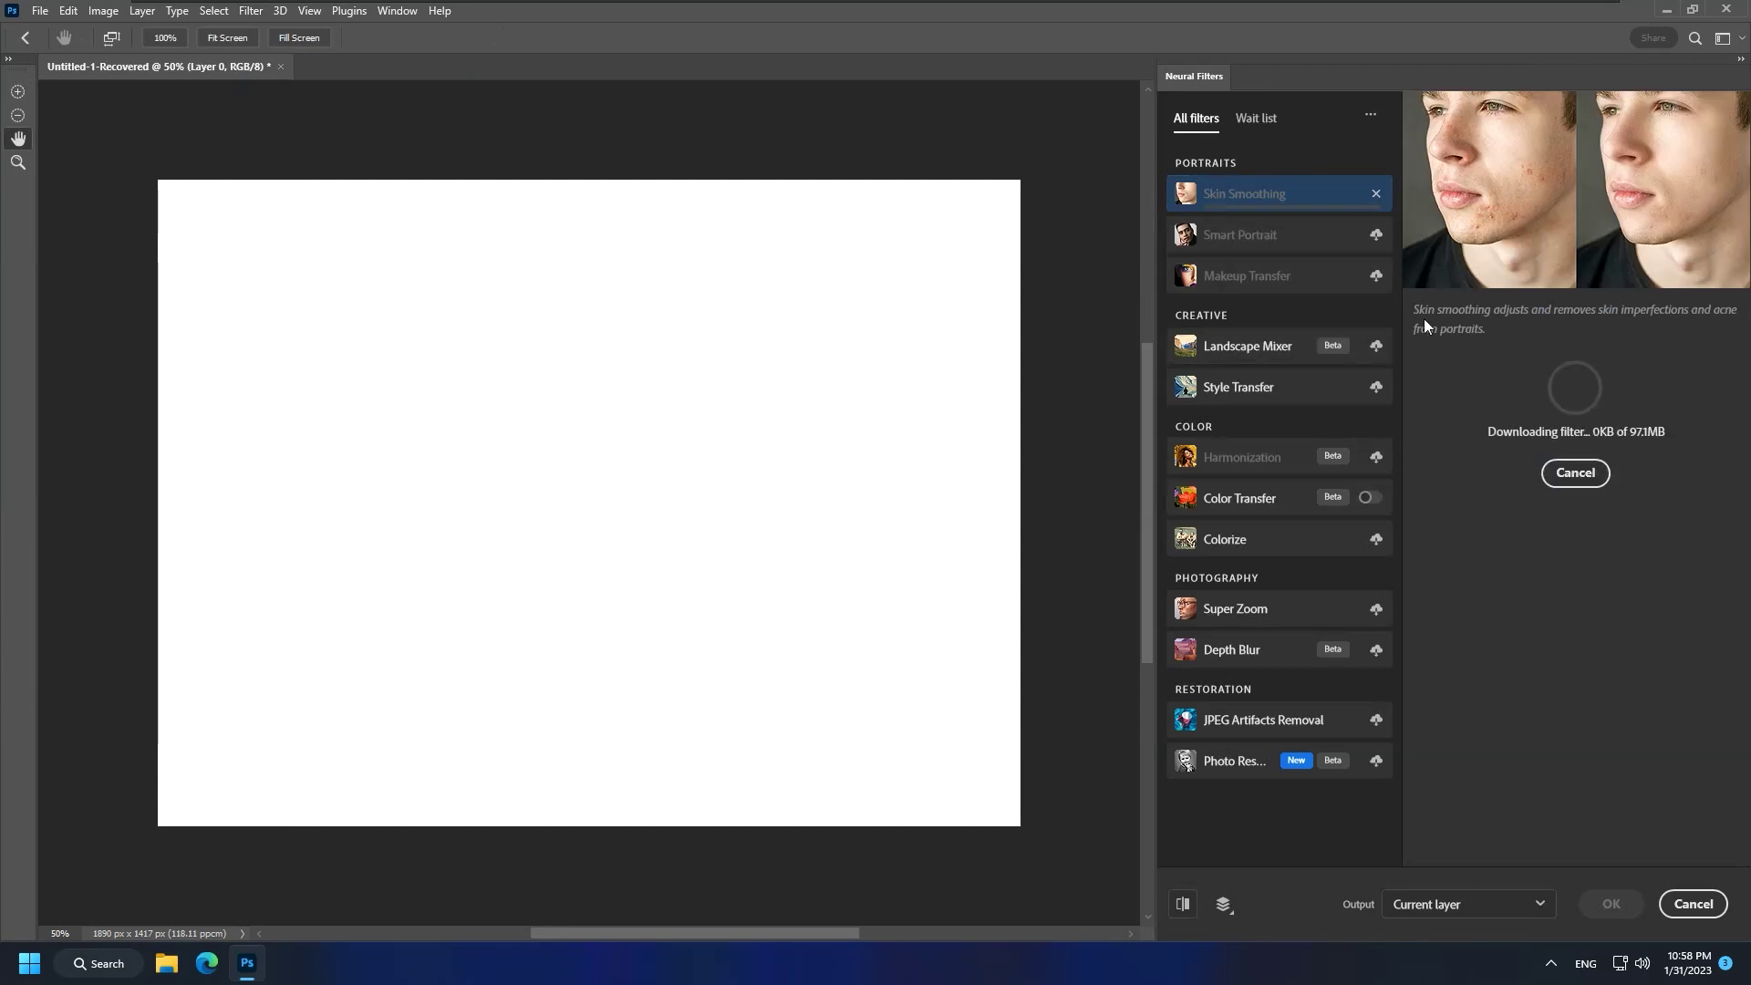
pyautogui.click(1585, 488)
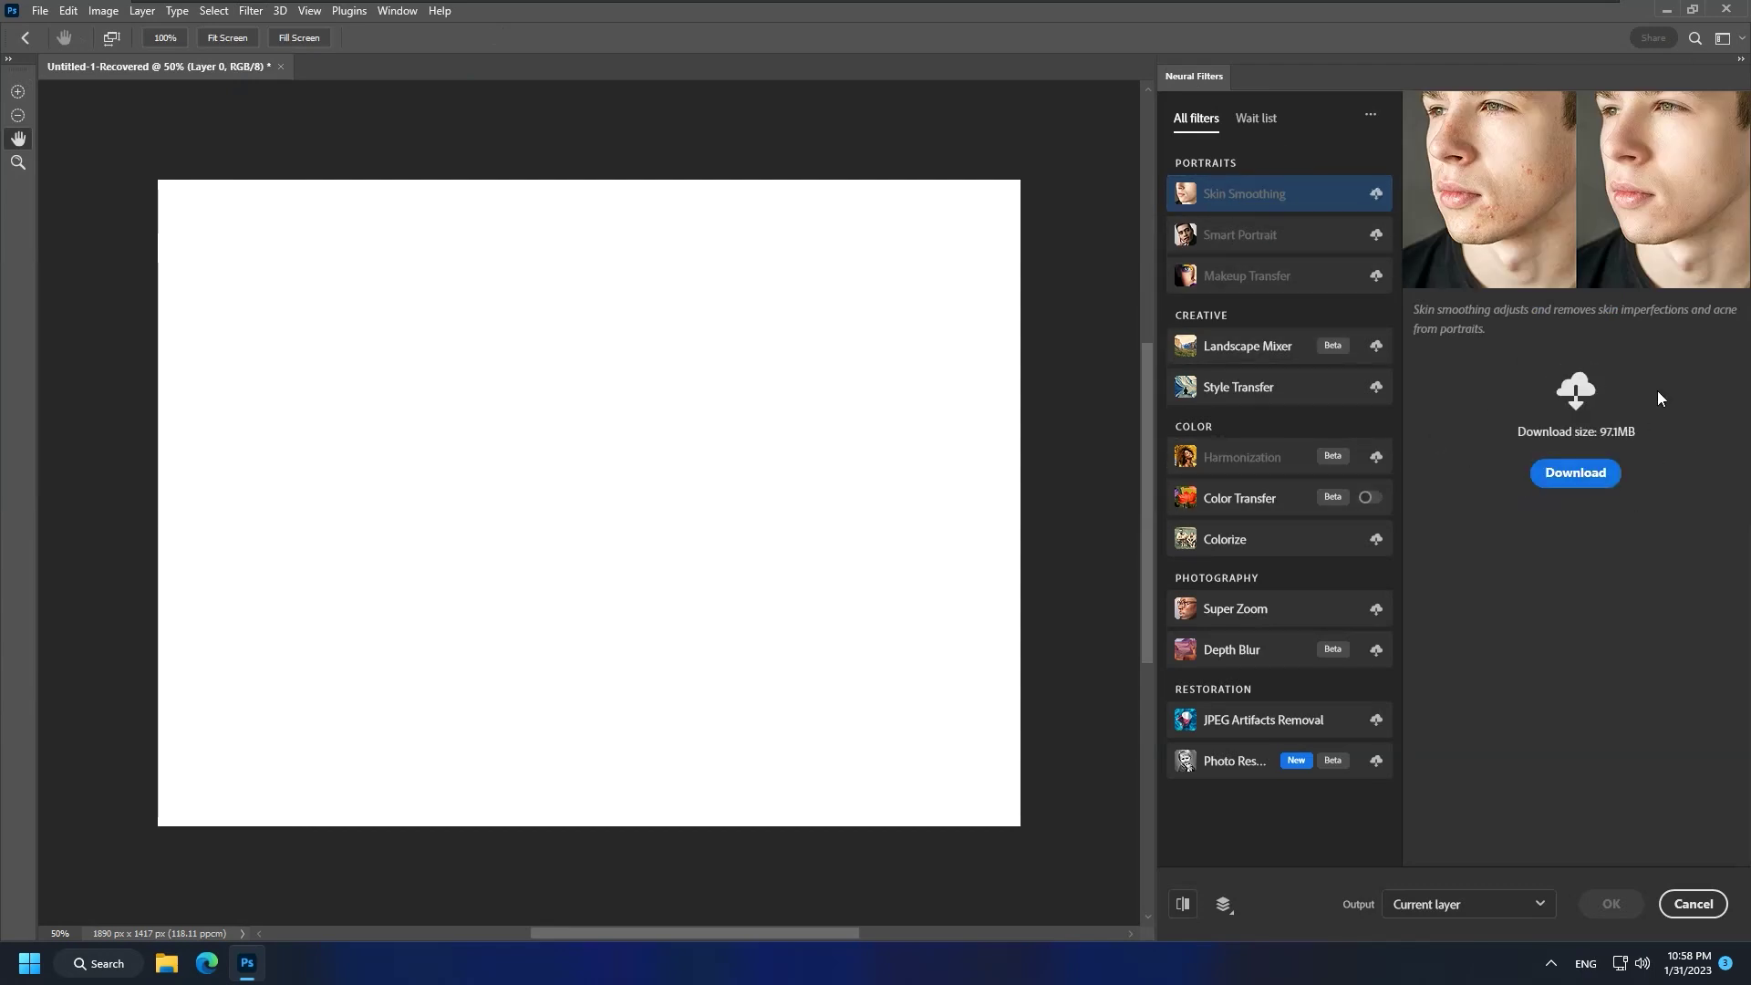
pyautogui.click(1575, 472)
pyautogui.click(1247, 345)
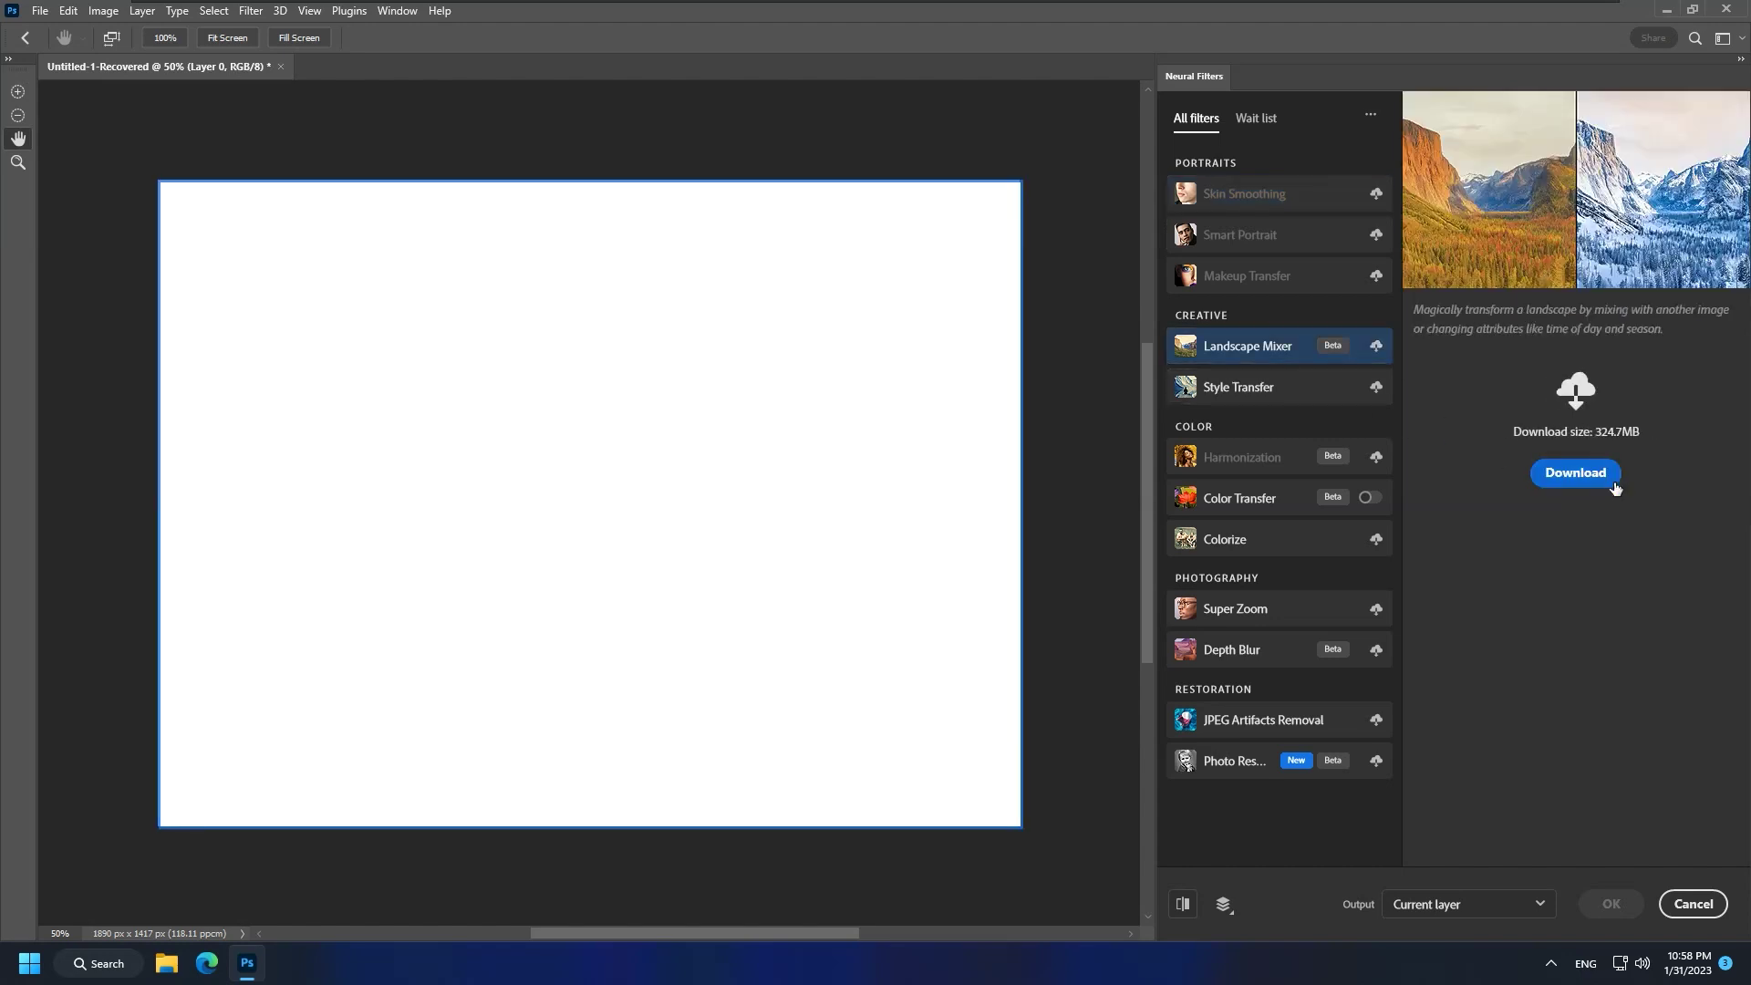
pyautogui.click(1693, 904)
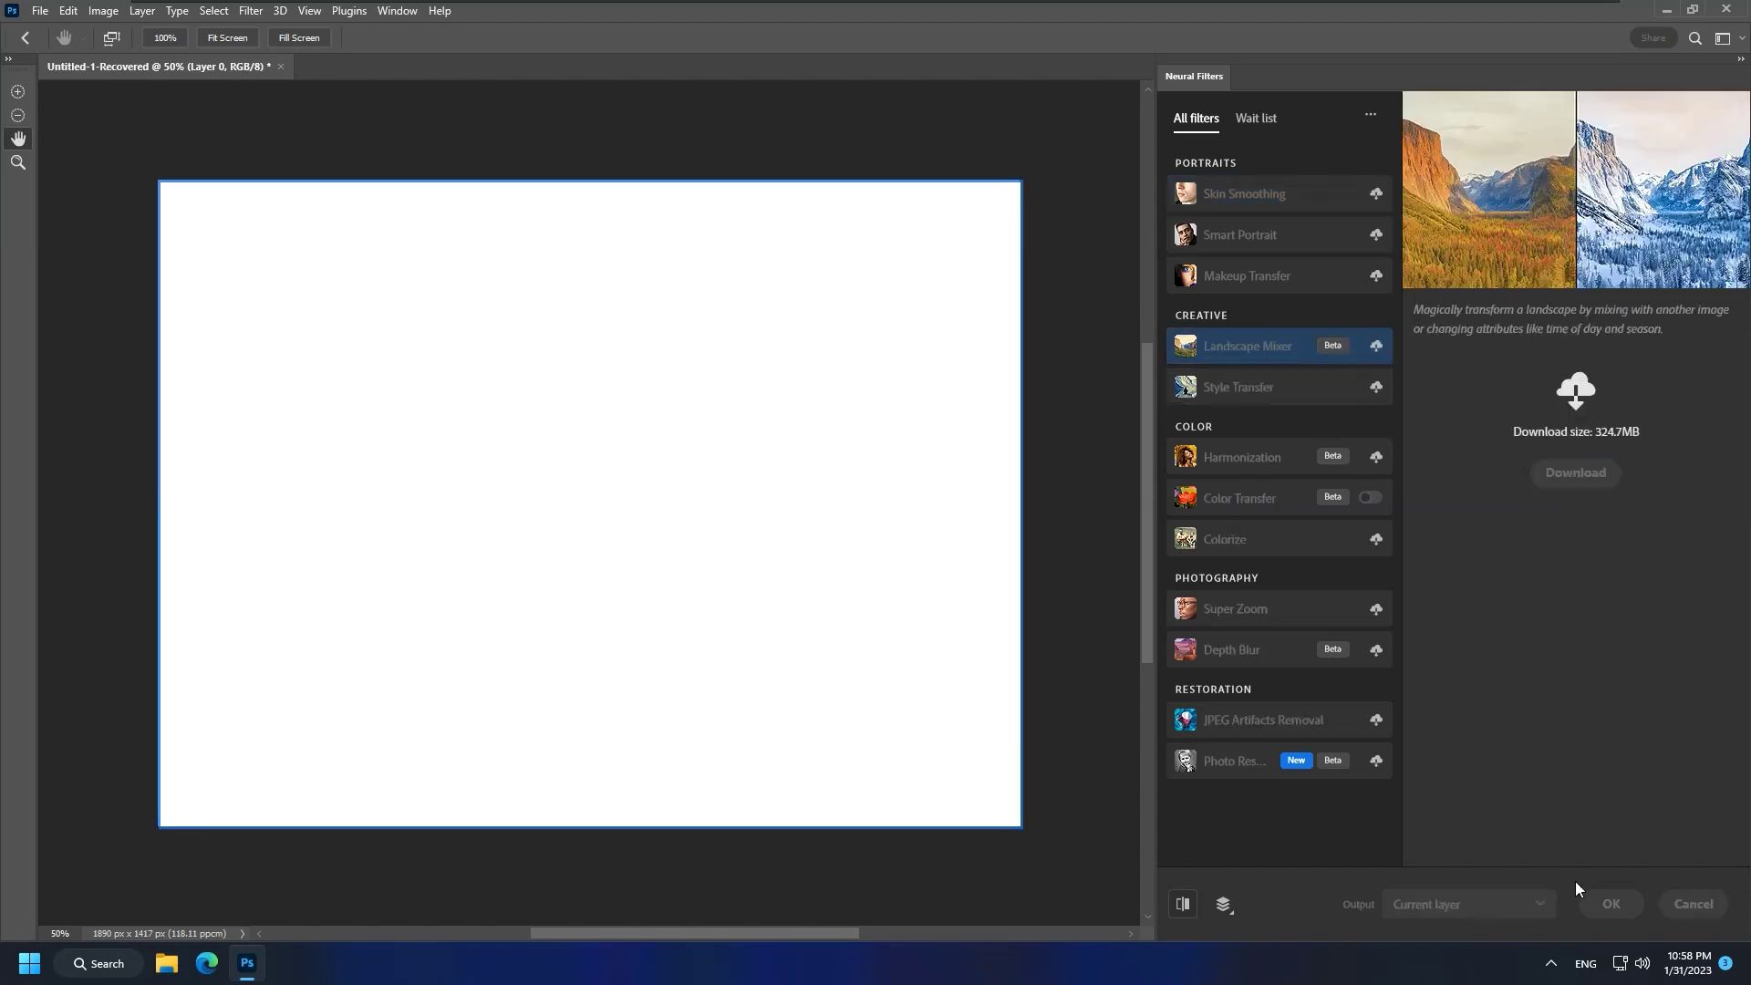
pyautogui.click(1666, 9)
# Open the Adobe Photoshop Neural folder and its info.txt, selecting the destination path line.
pyautogui.doubleClick(32, 402)
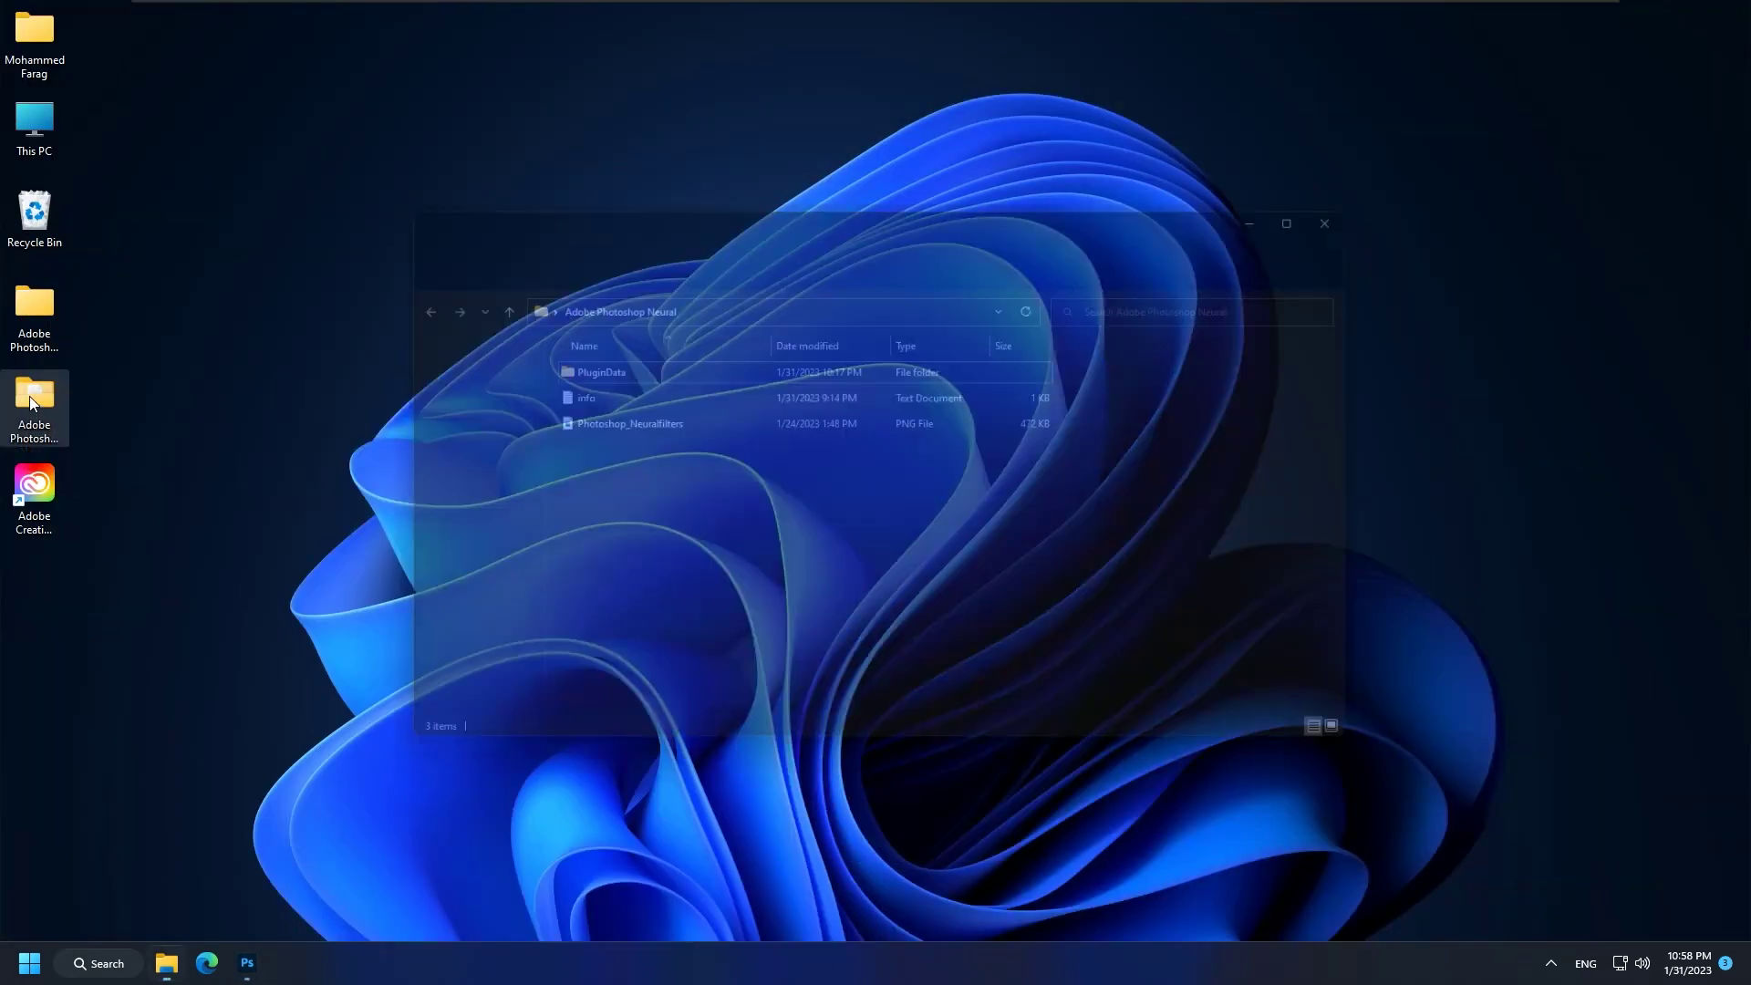
pyautogui.moveTo(688, 206); pyautogui.dragTo(916, 105)
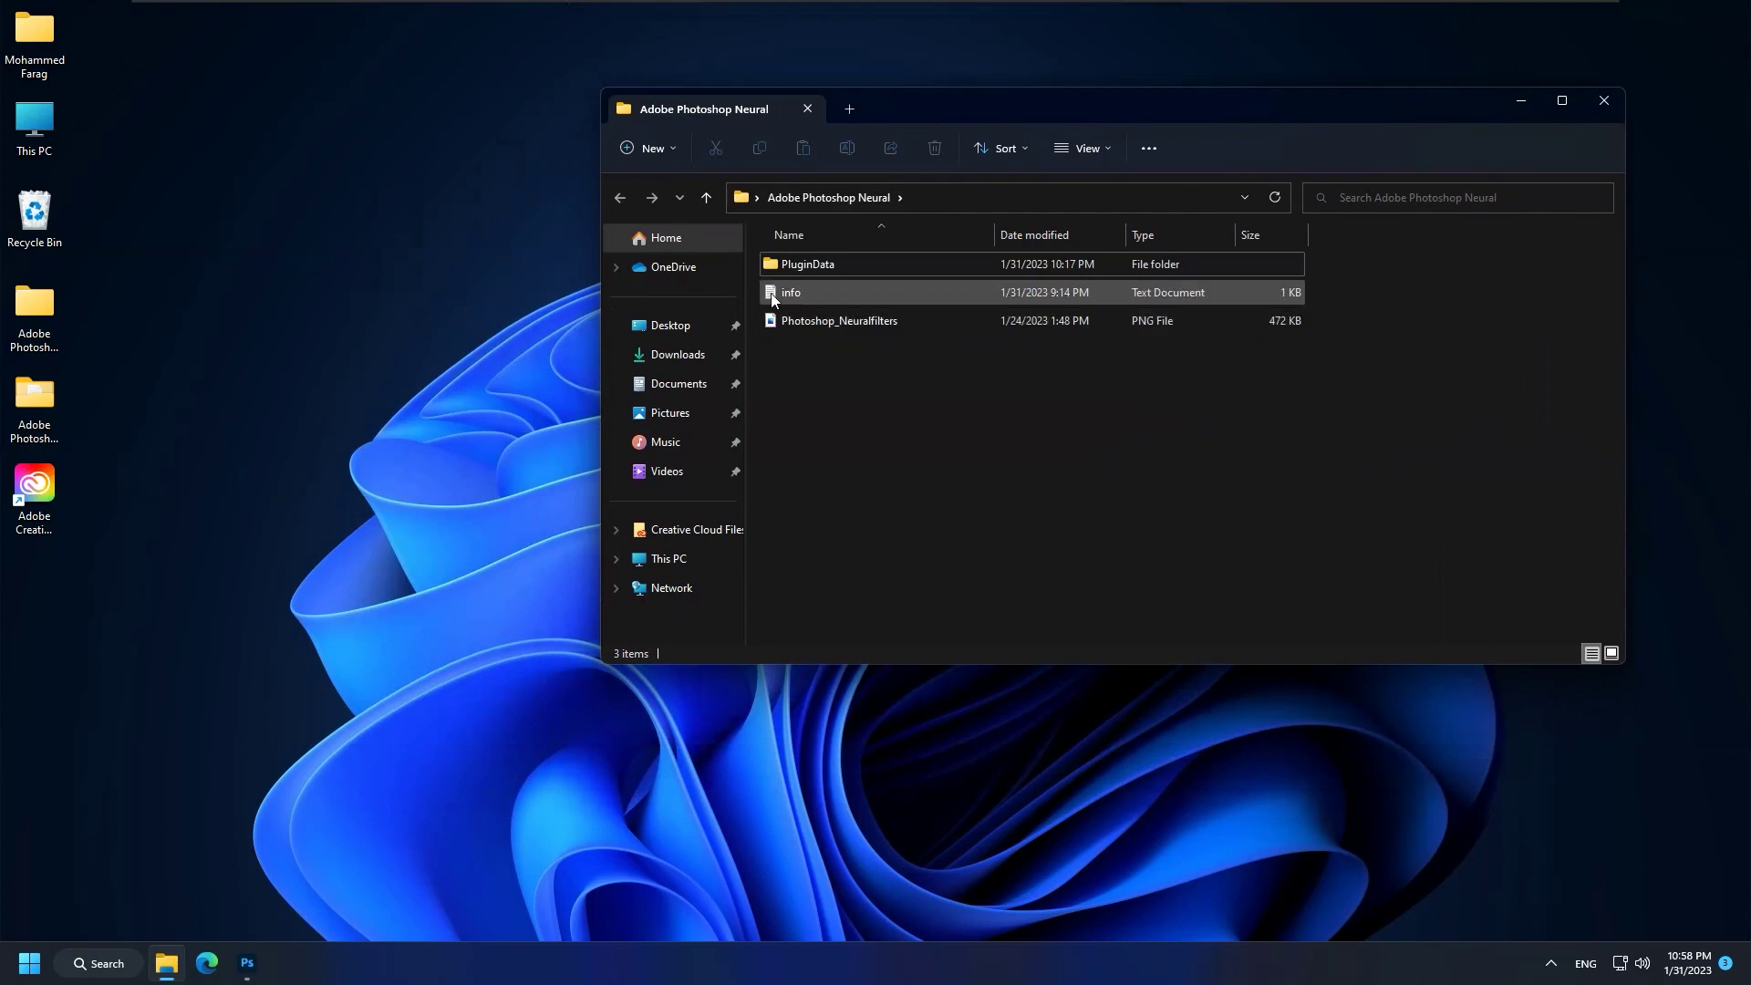
pyautogui.click(796, 292)
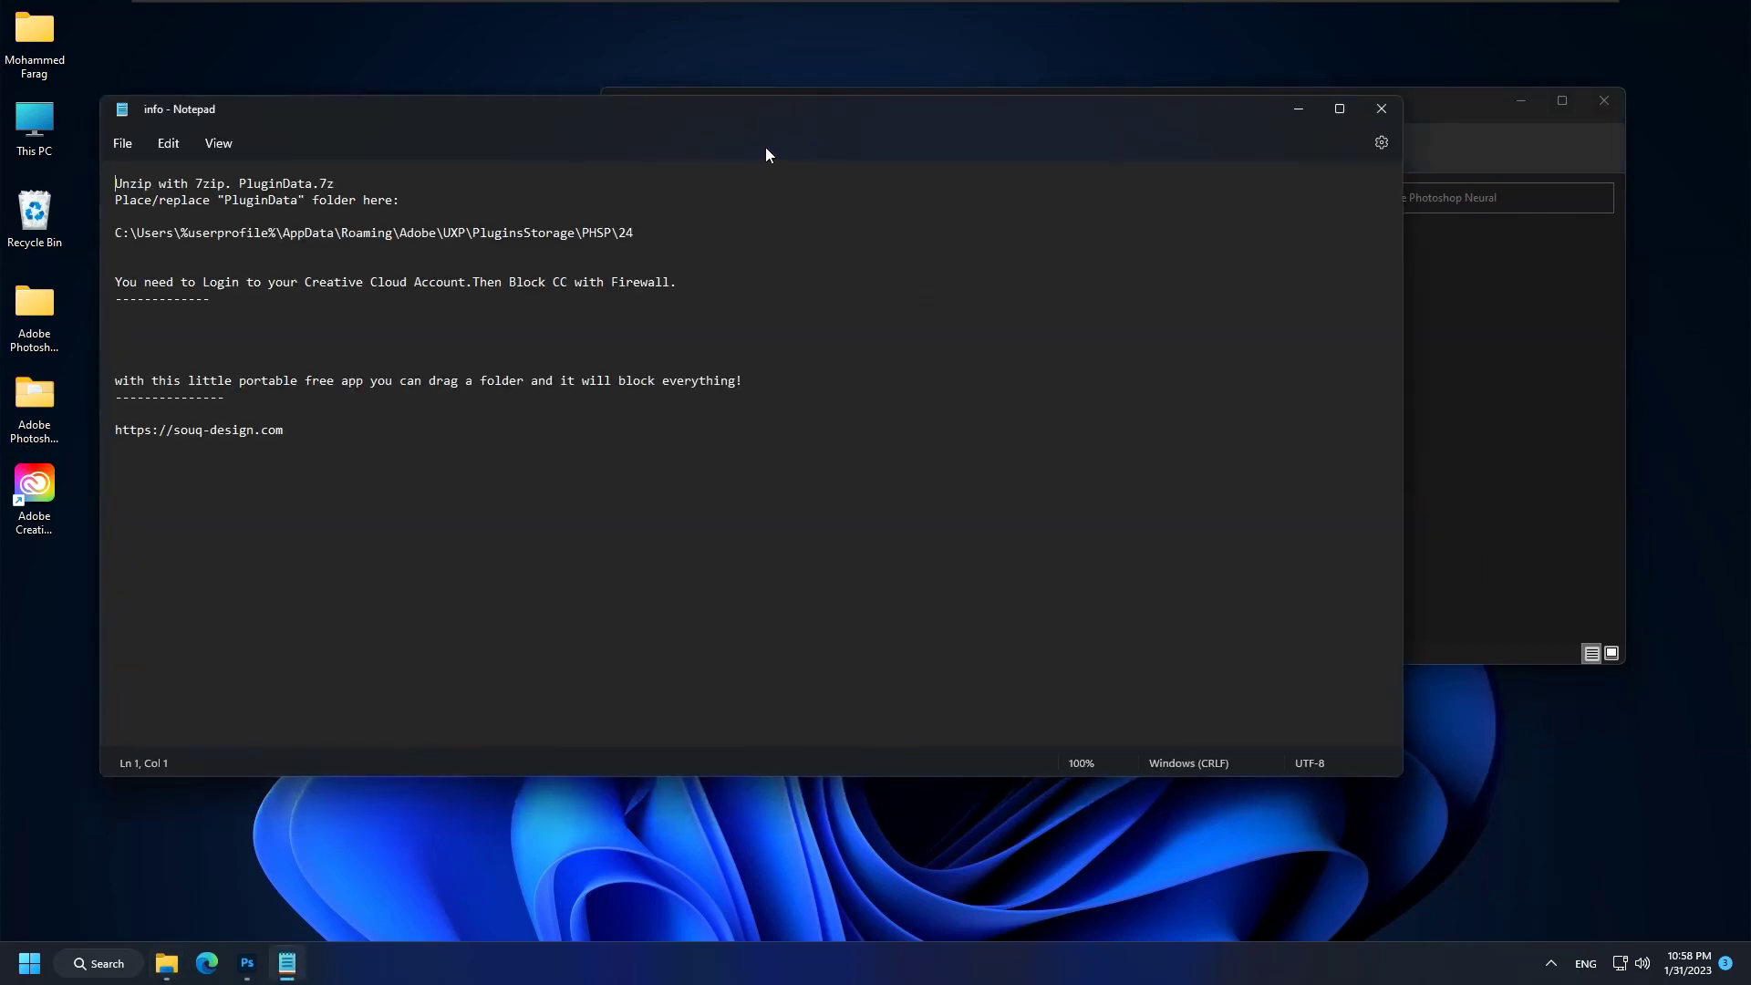
pyautogui.moveTo(766, 150)
pyautogui.mouseDown()
pyautogui.moveTo(958, 135)
pyautogui.moveTo(1218, 269)
pyautogui.mouseUp()
pyautogui.moveTo(539, 385); pyautogui.dragTo(902, 404)
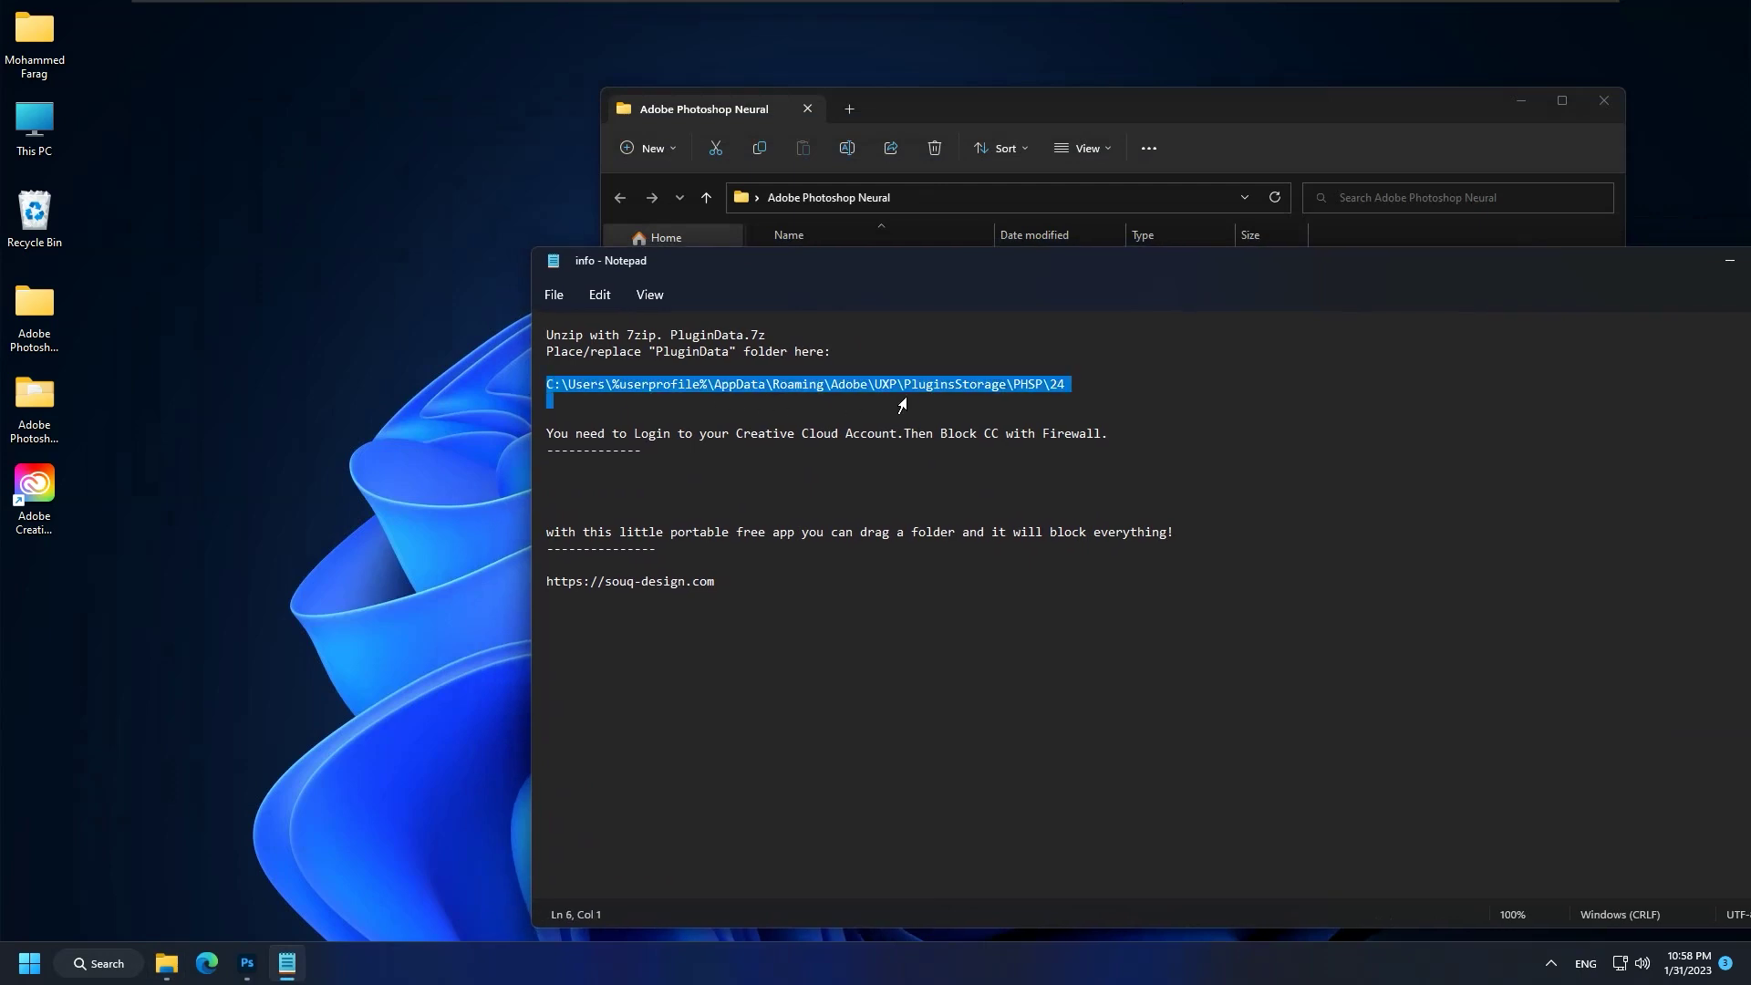
# Rearrange the folder and note windows, check the folder view options, and open This PC.
pyautogui.moveTo(1061, 264); pyautogui.dragTo(676, 272)
pyautogui.moveTo(1072, 110); pyautogui.dragTo(1264, 97)
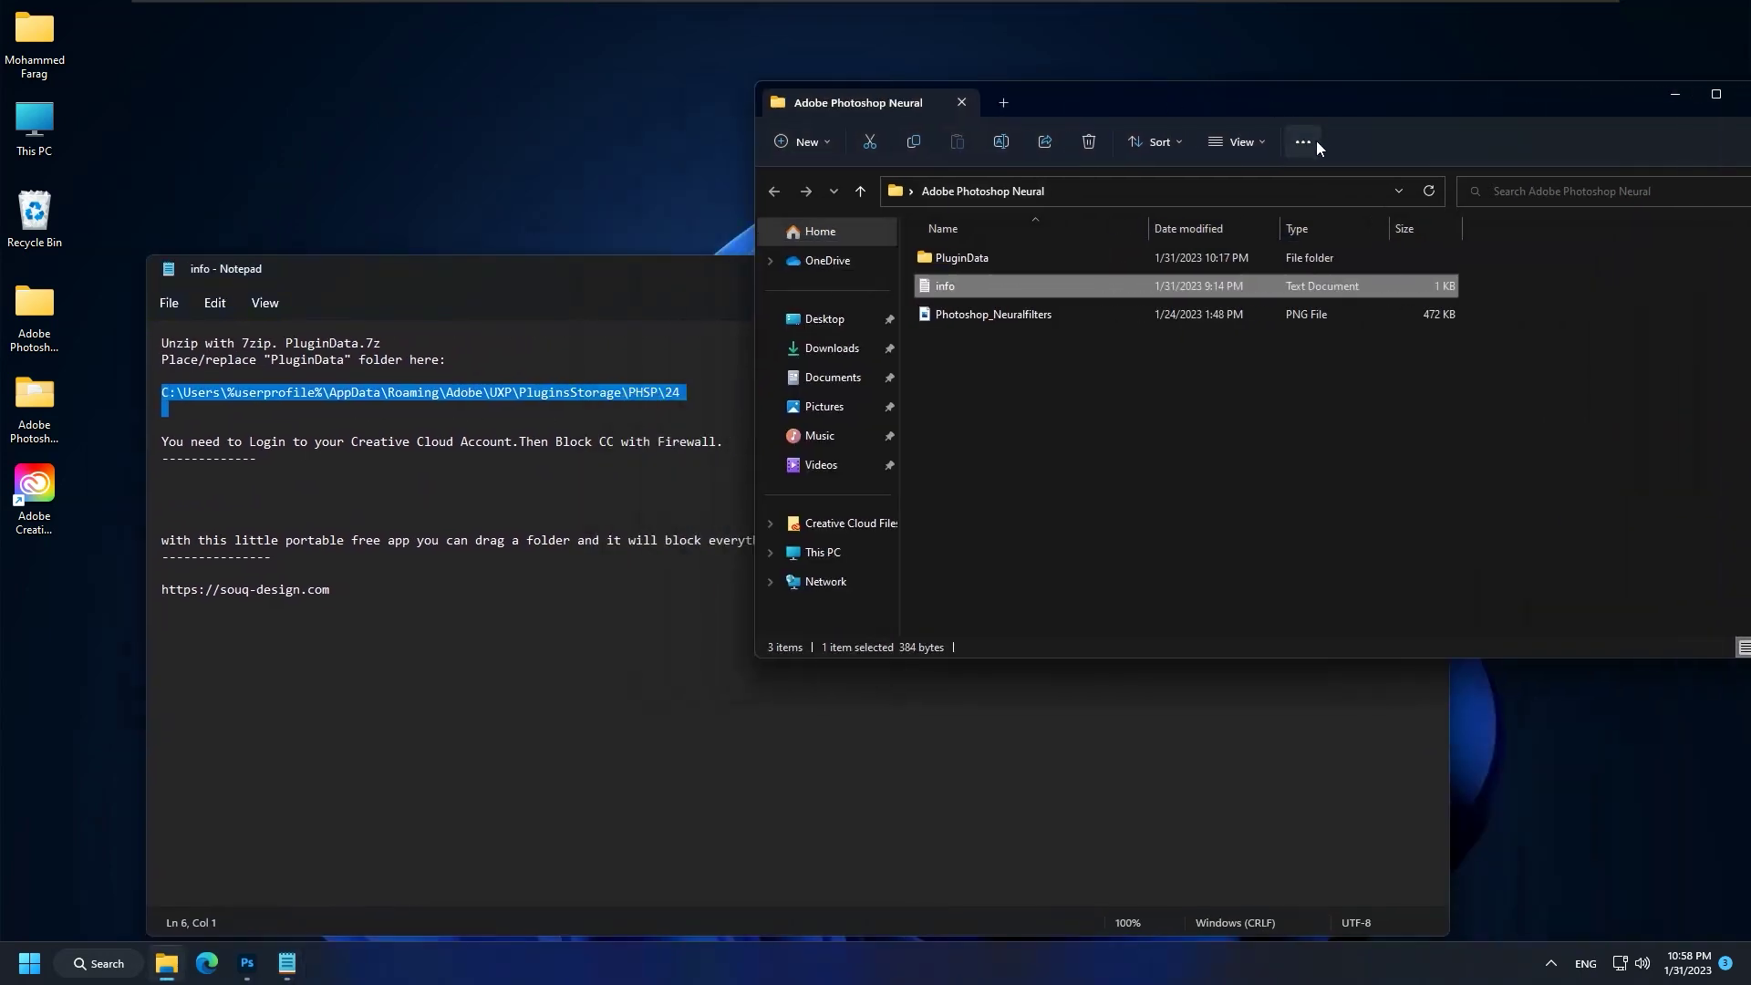
pyautogui.click(1256, 144)
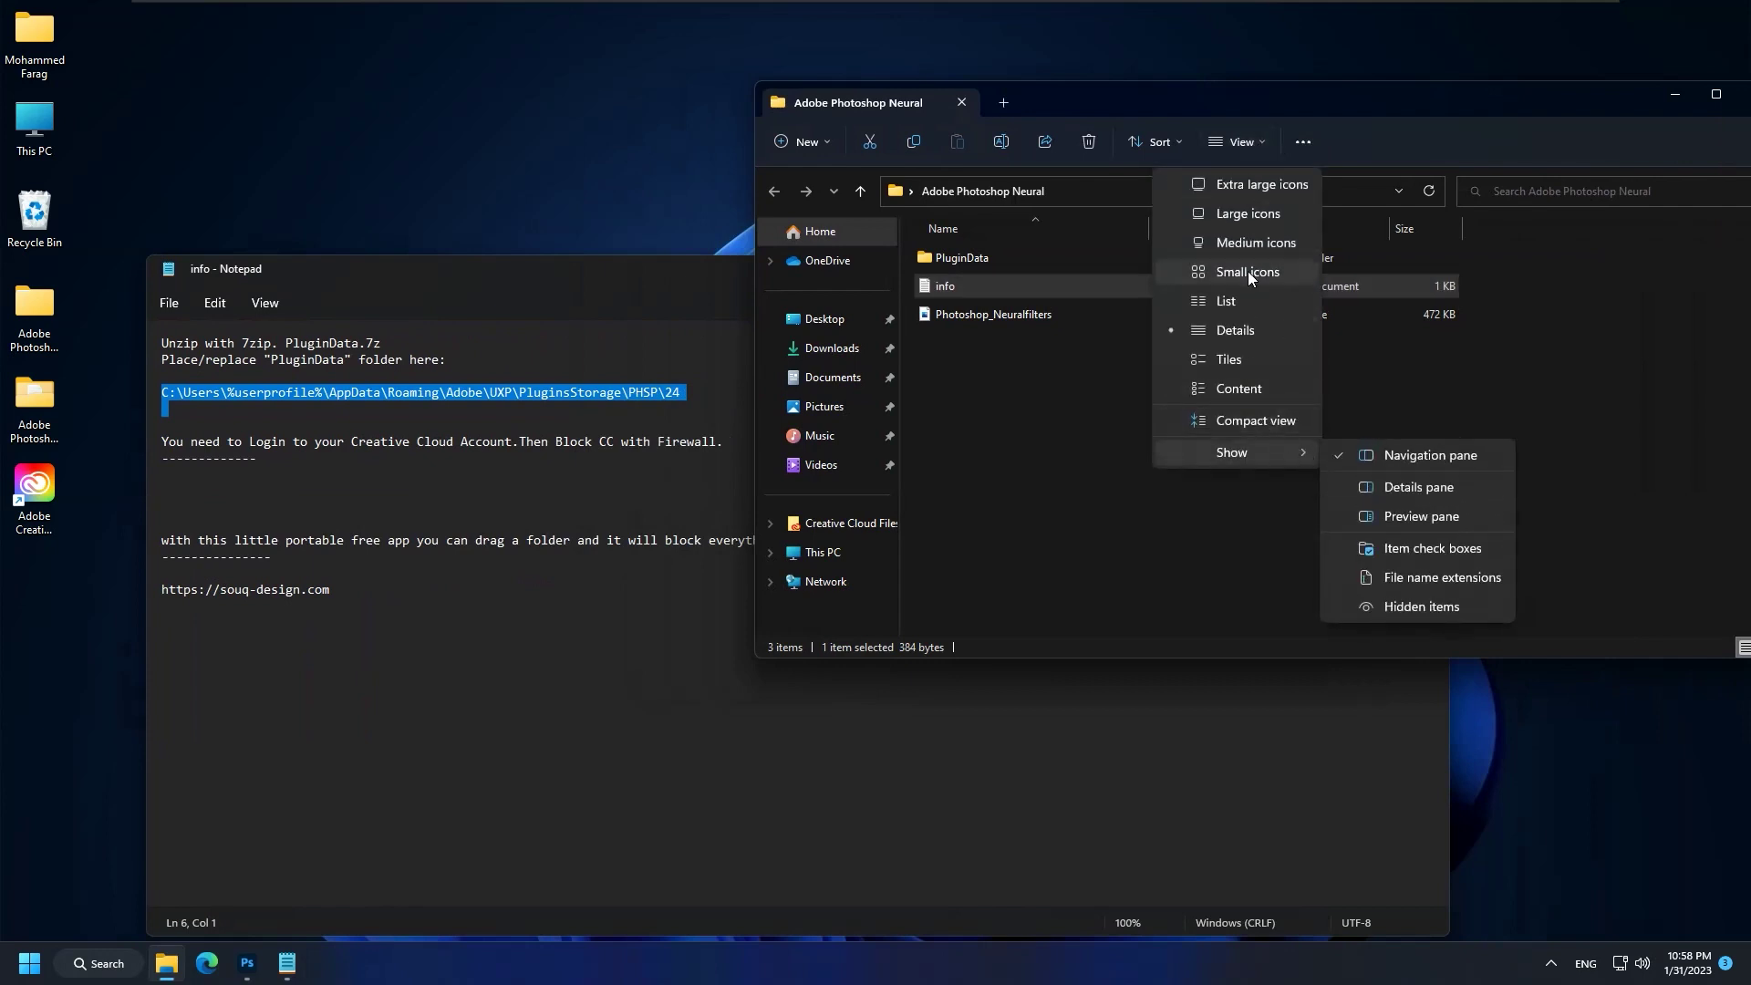
pyautogui.moveTo(1234, 452)
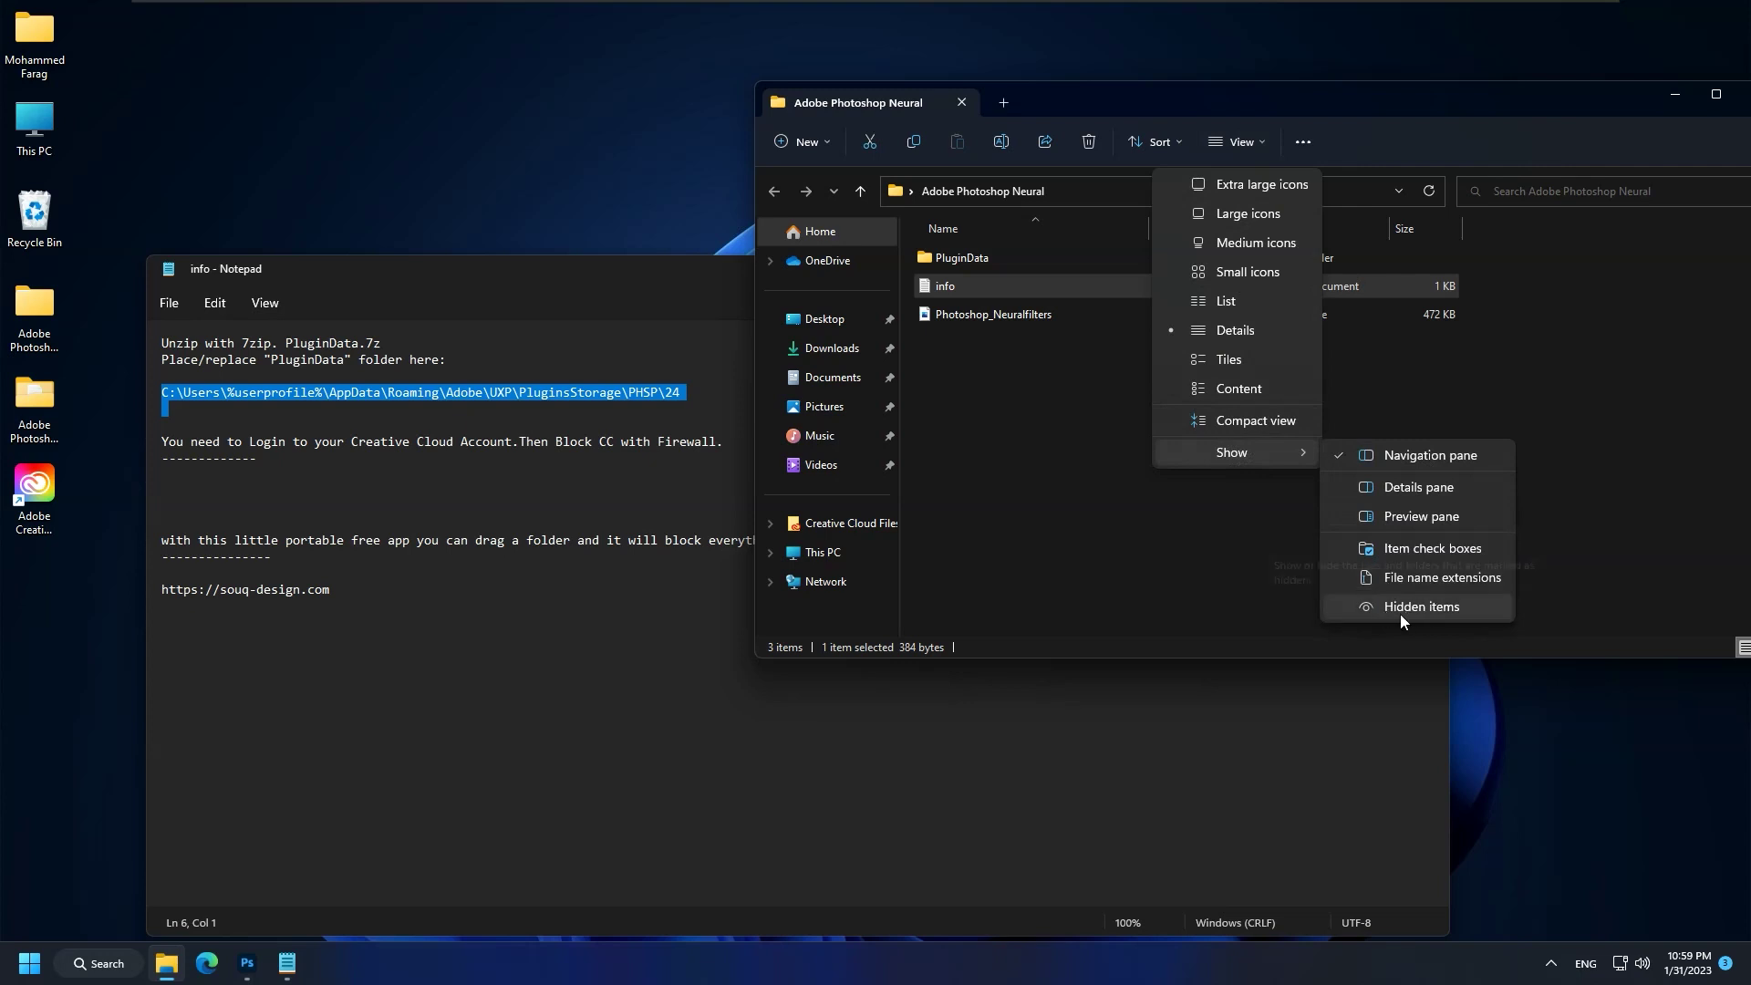
pyautogui.click(1447, 611)
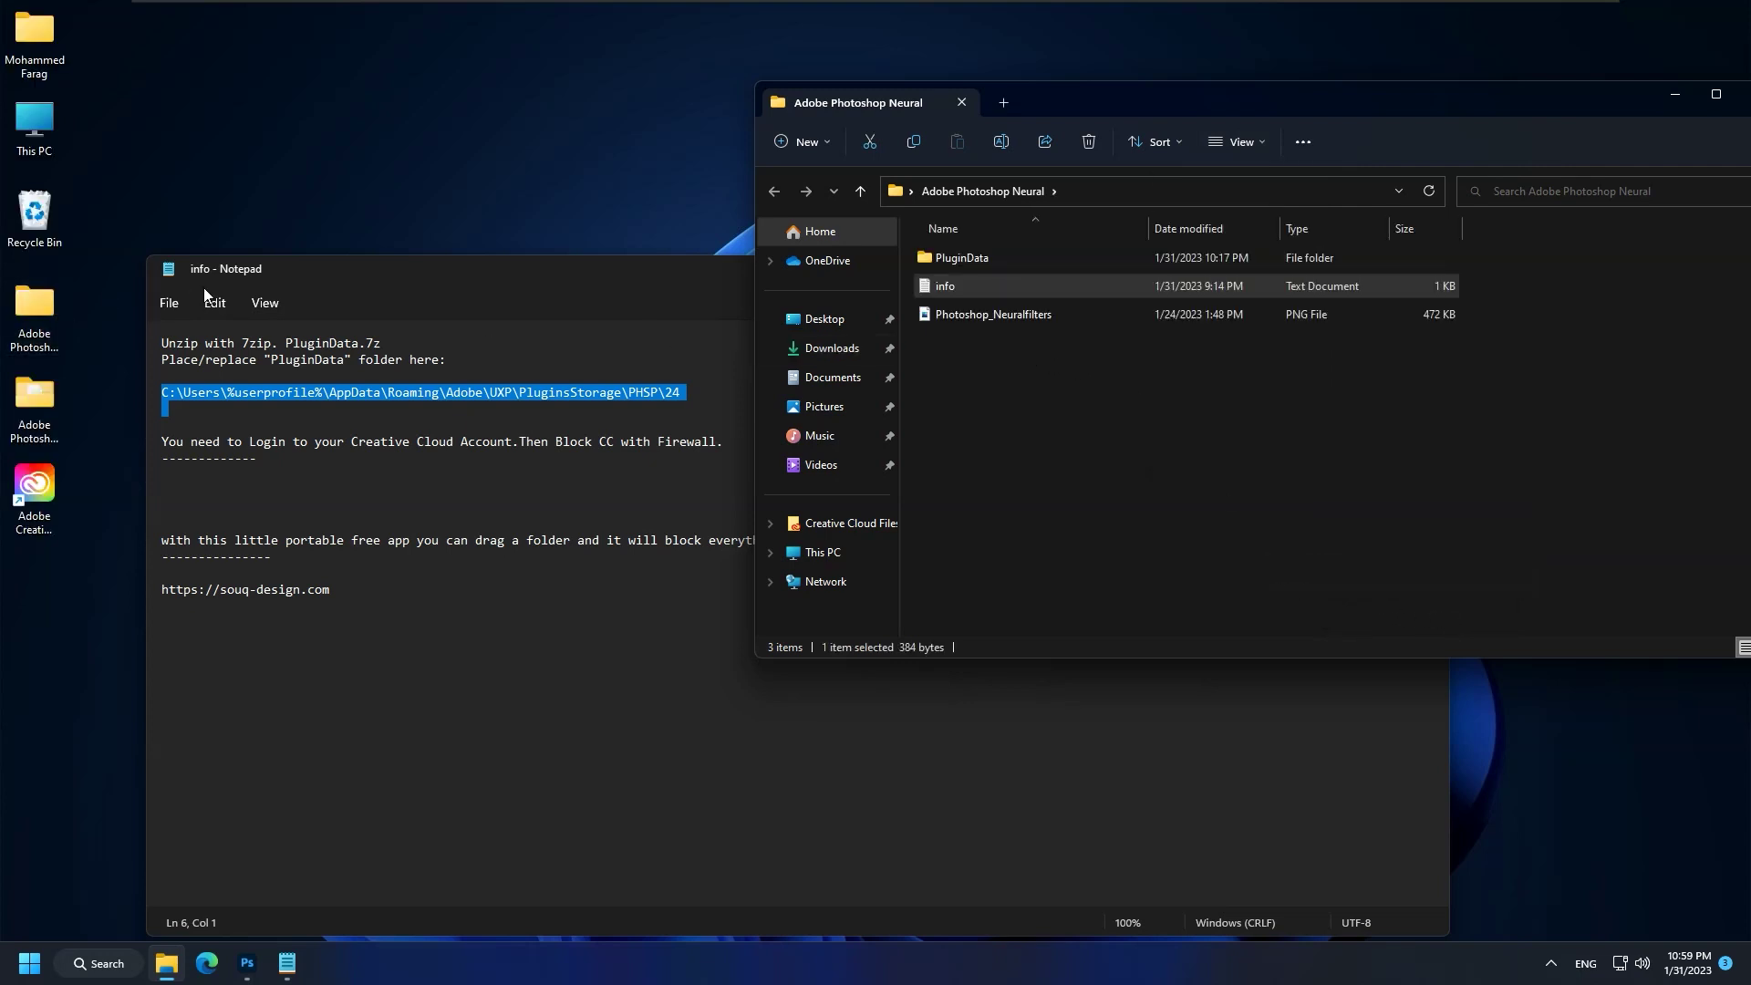
pyautogui.moveTo(347, 264); pyautogui.dragTo(871, 151)
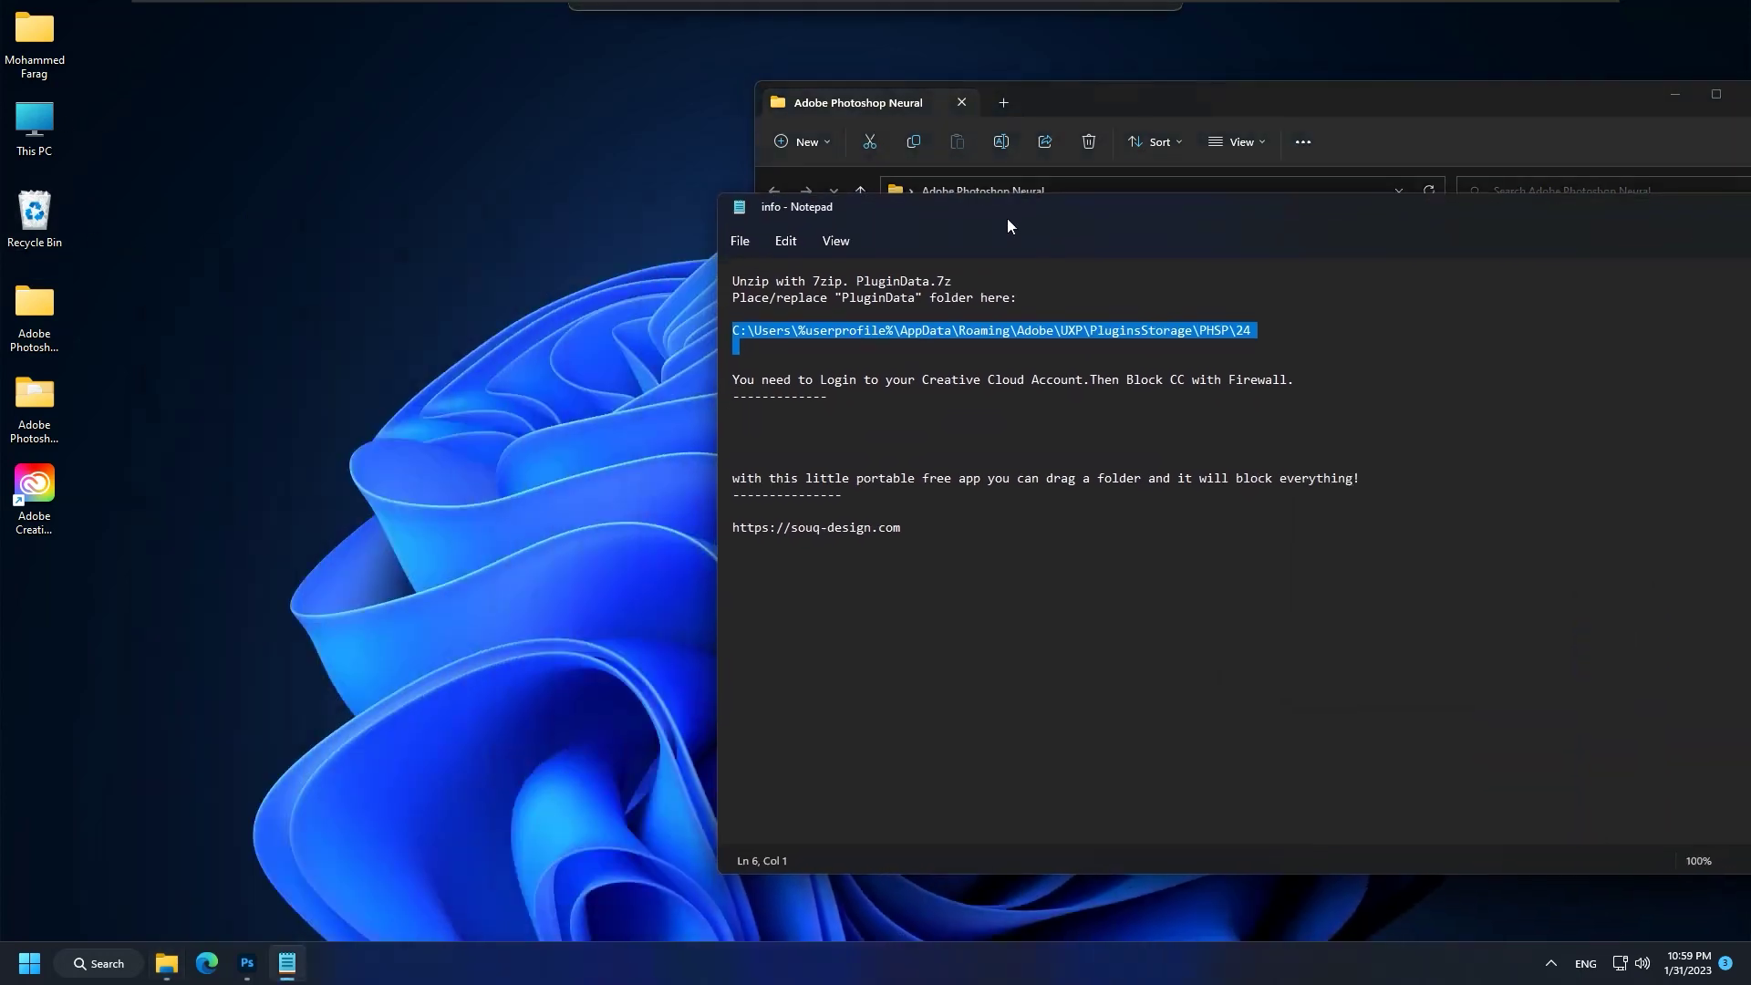
pyautogui.doubleClick(32, 116)
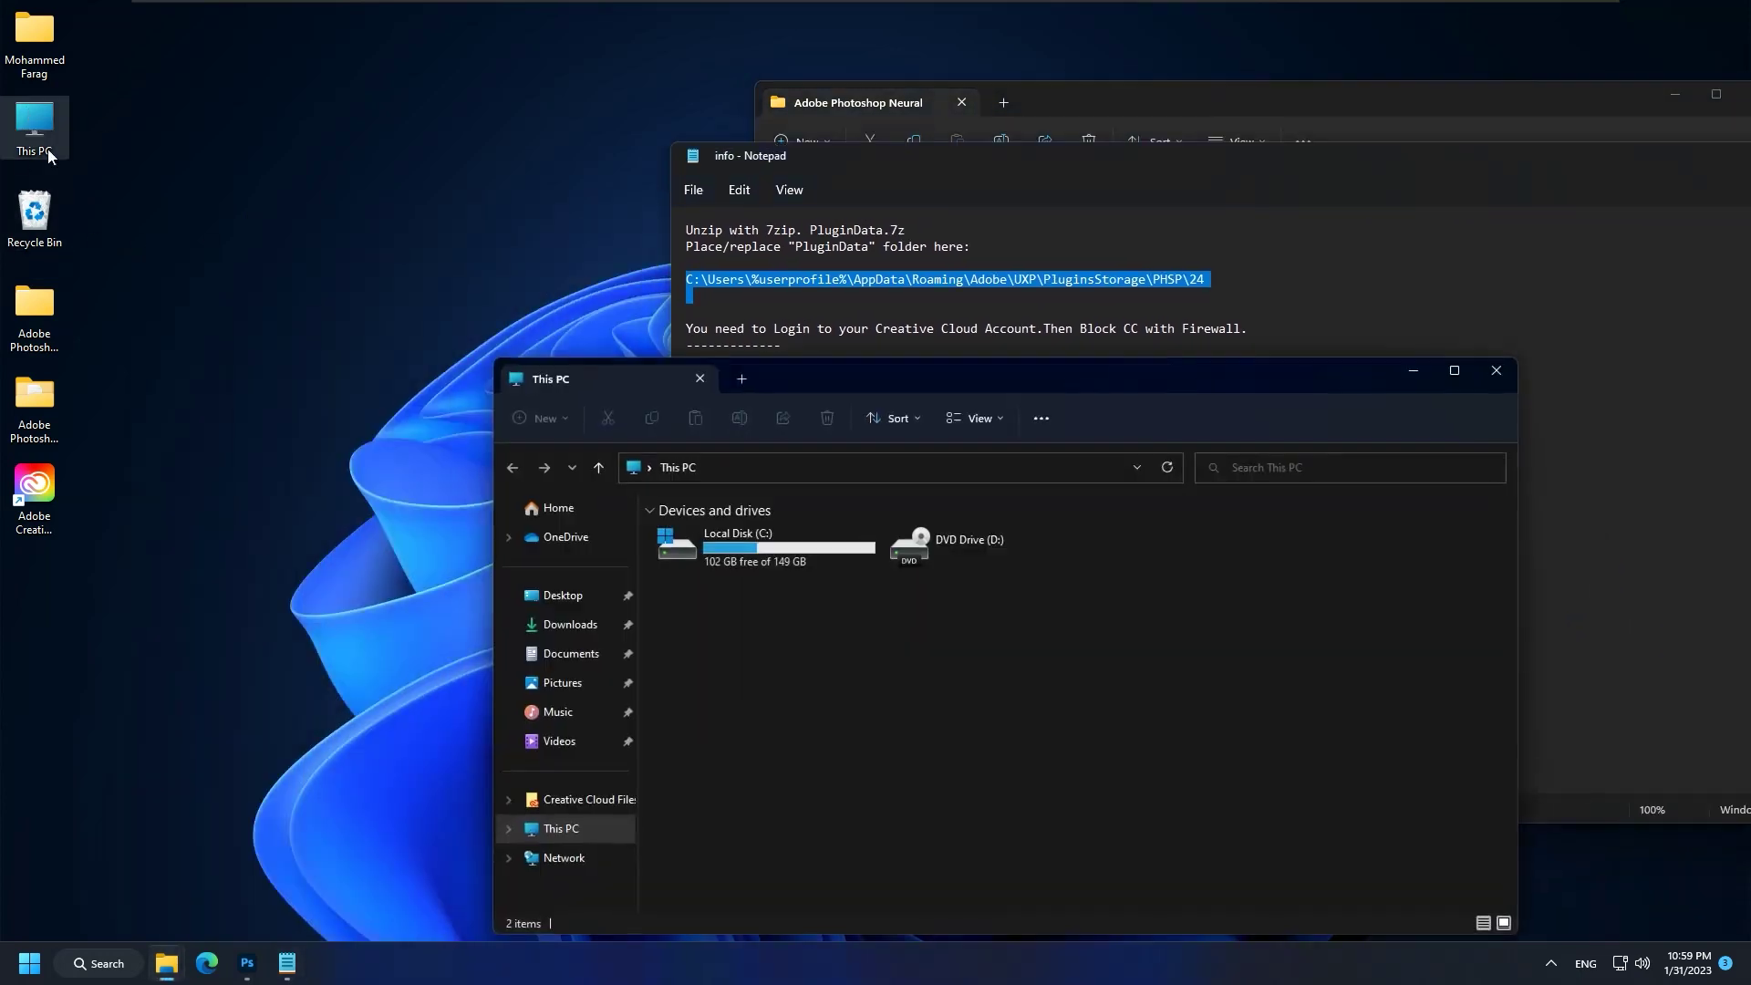
# Navigate from Local Disk (C:) through Users, the profile, AppData and Roaming to Adobe.
pyautogui.click(742, 551)
pyautogui.doubleClick(742, 551)
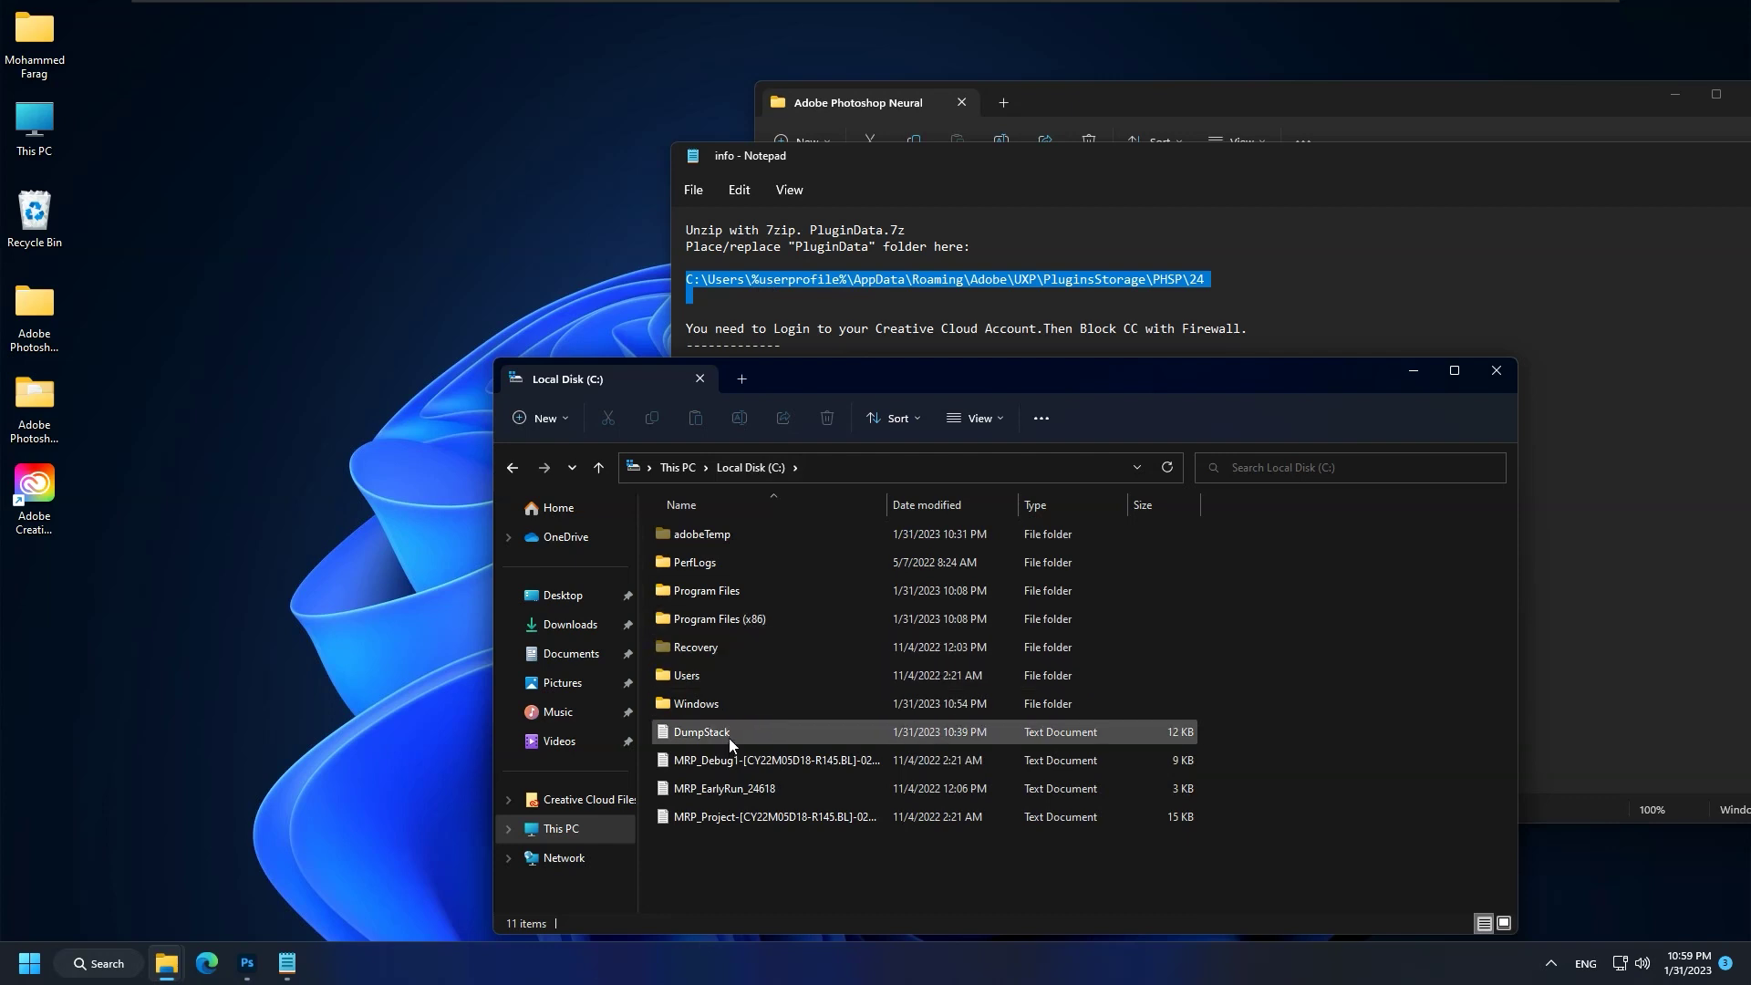
pyautogui.doubleClick(691, 677)
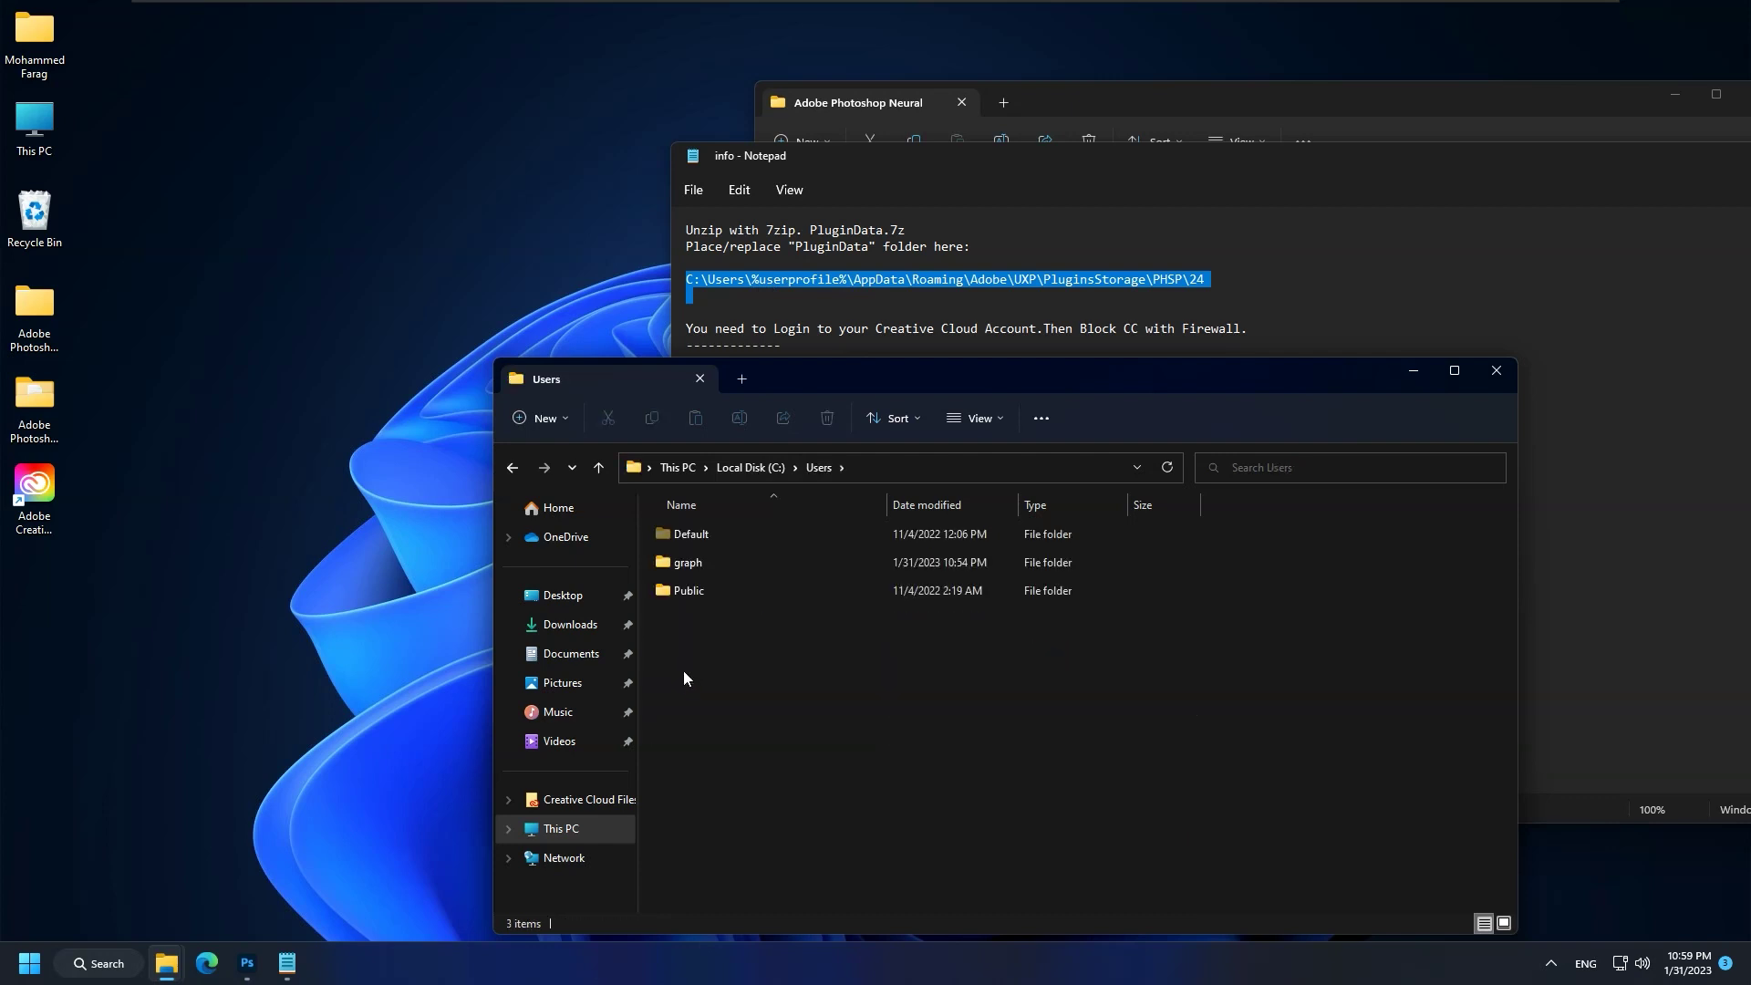
pyautogui.moveTo(687, 561)
pyautogui.doubleClick(689, 563)
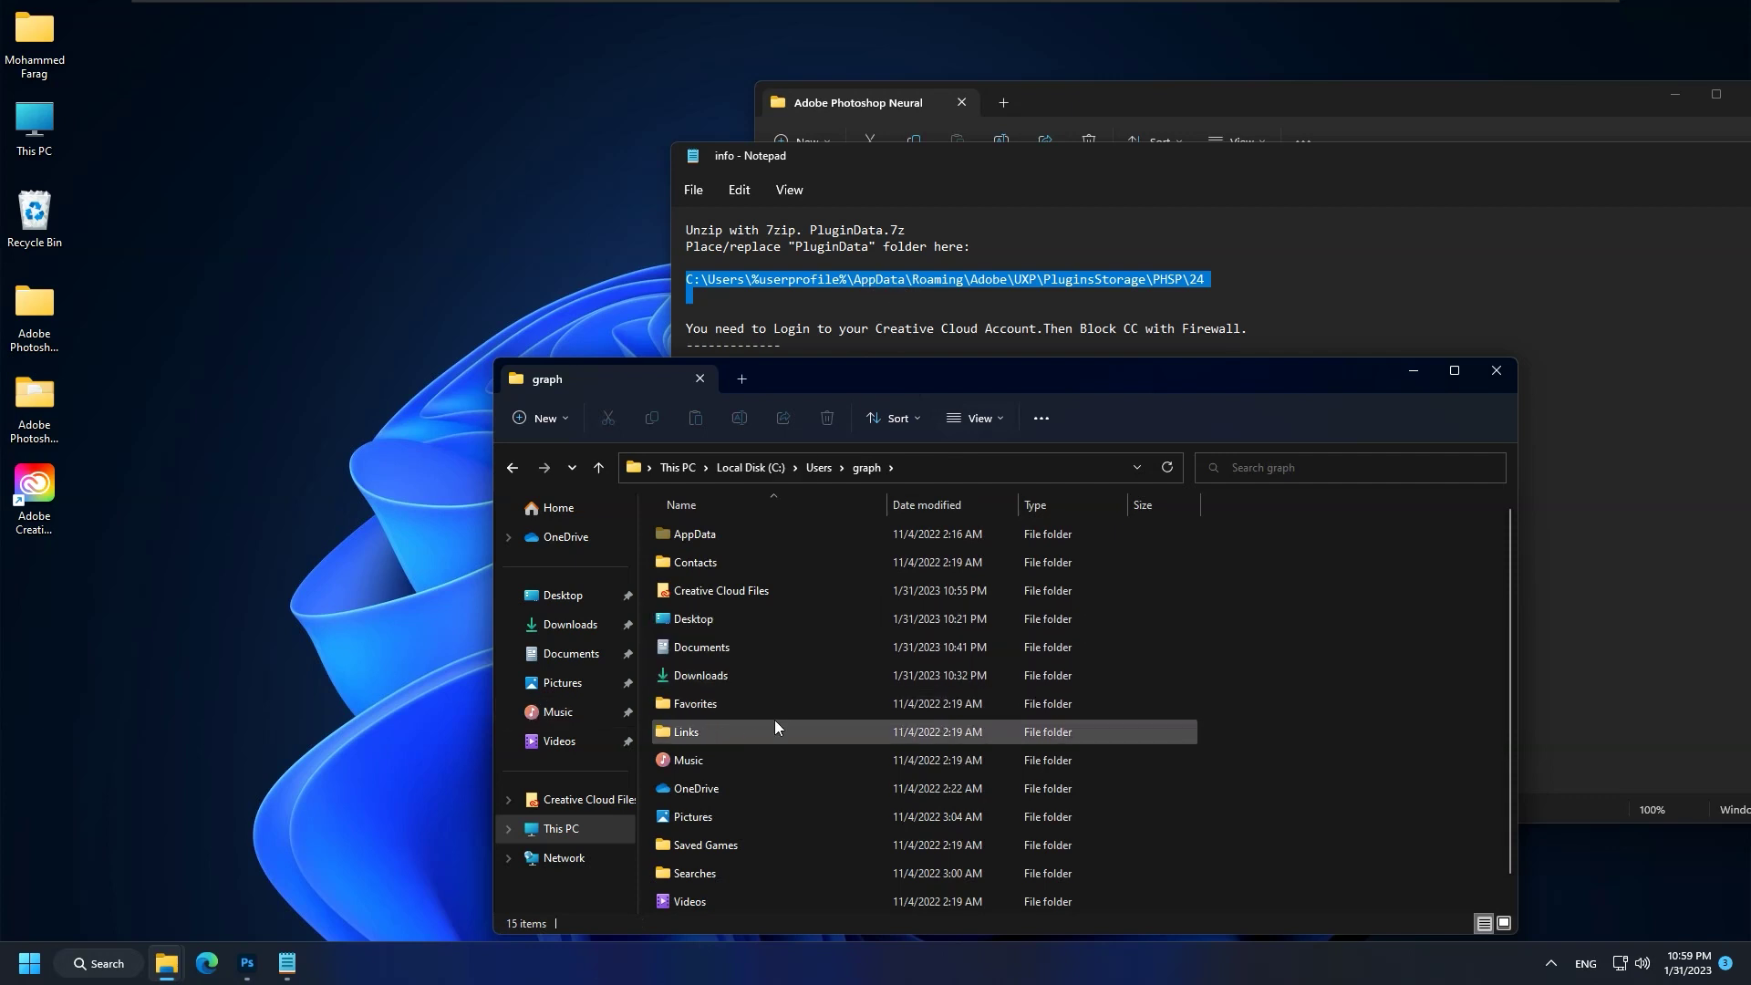
pyautogui.doubleClick(697, 534)
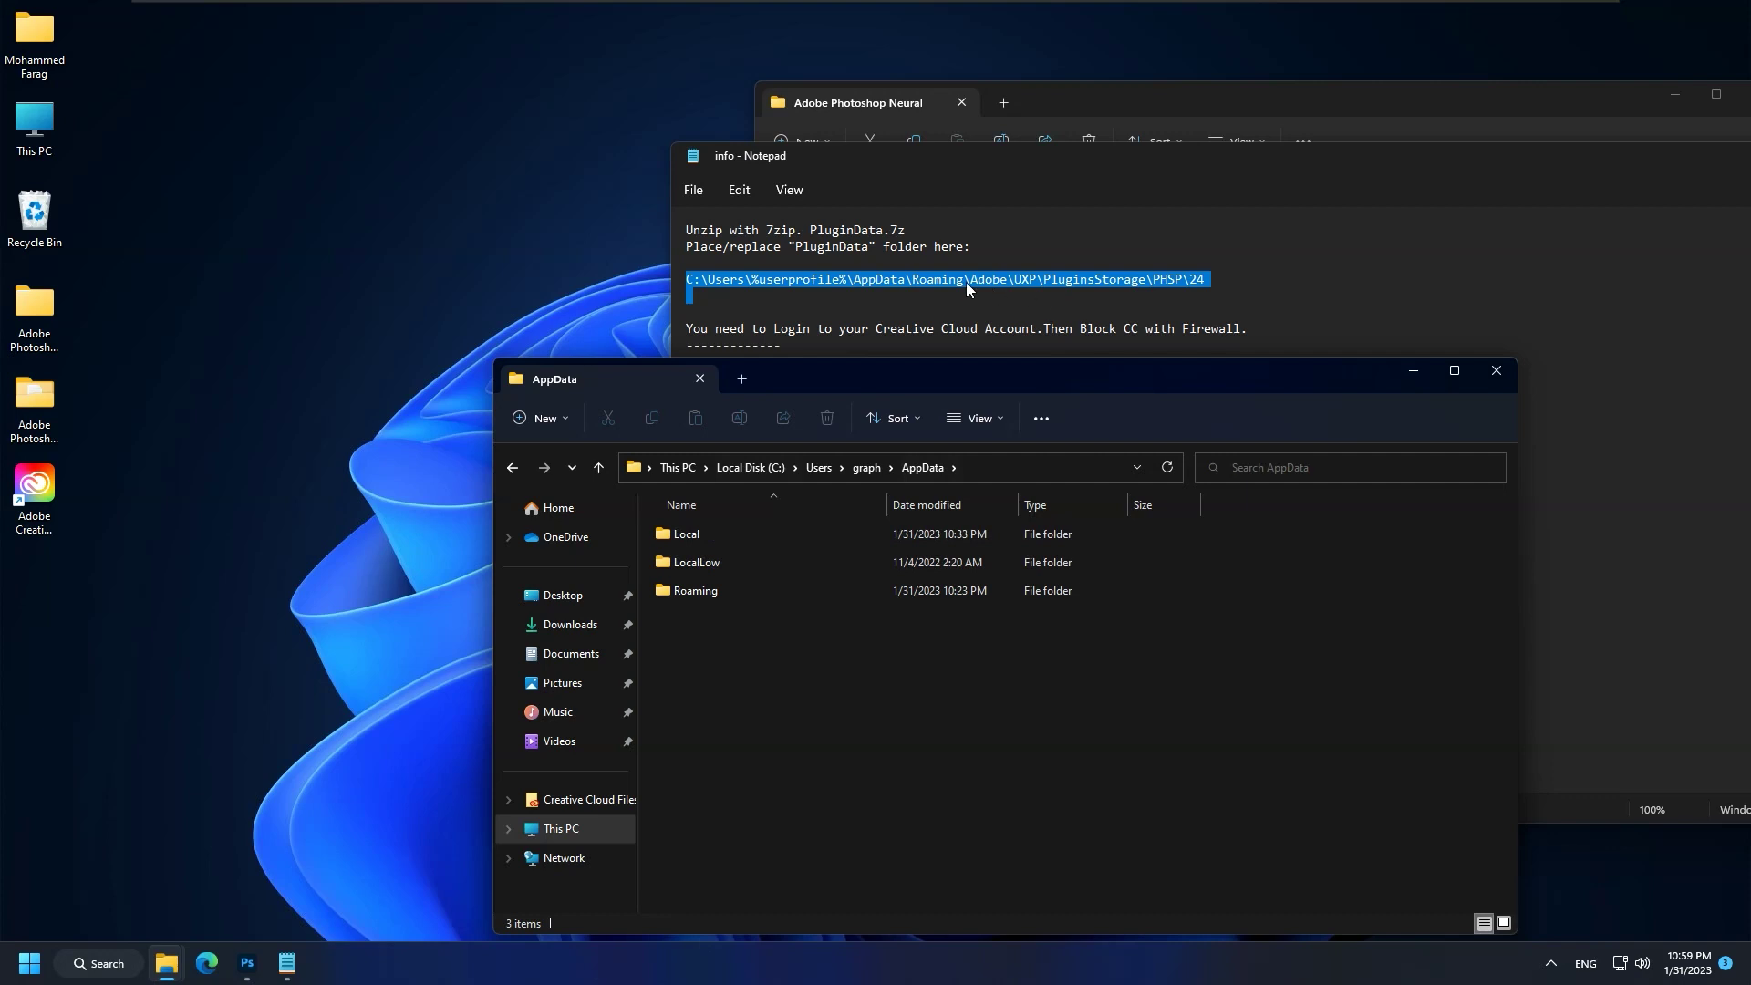
pyautogui.doubleClick(675, 599)
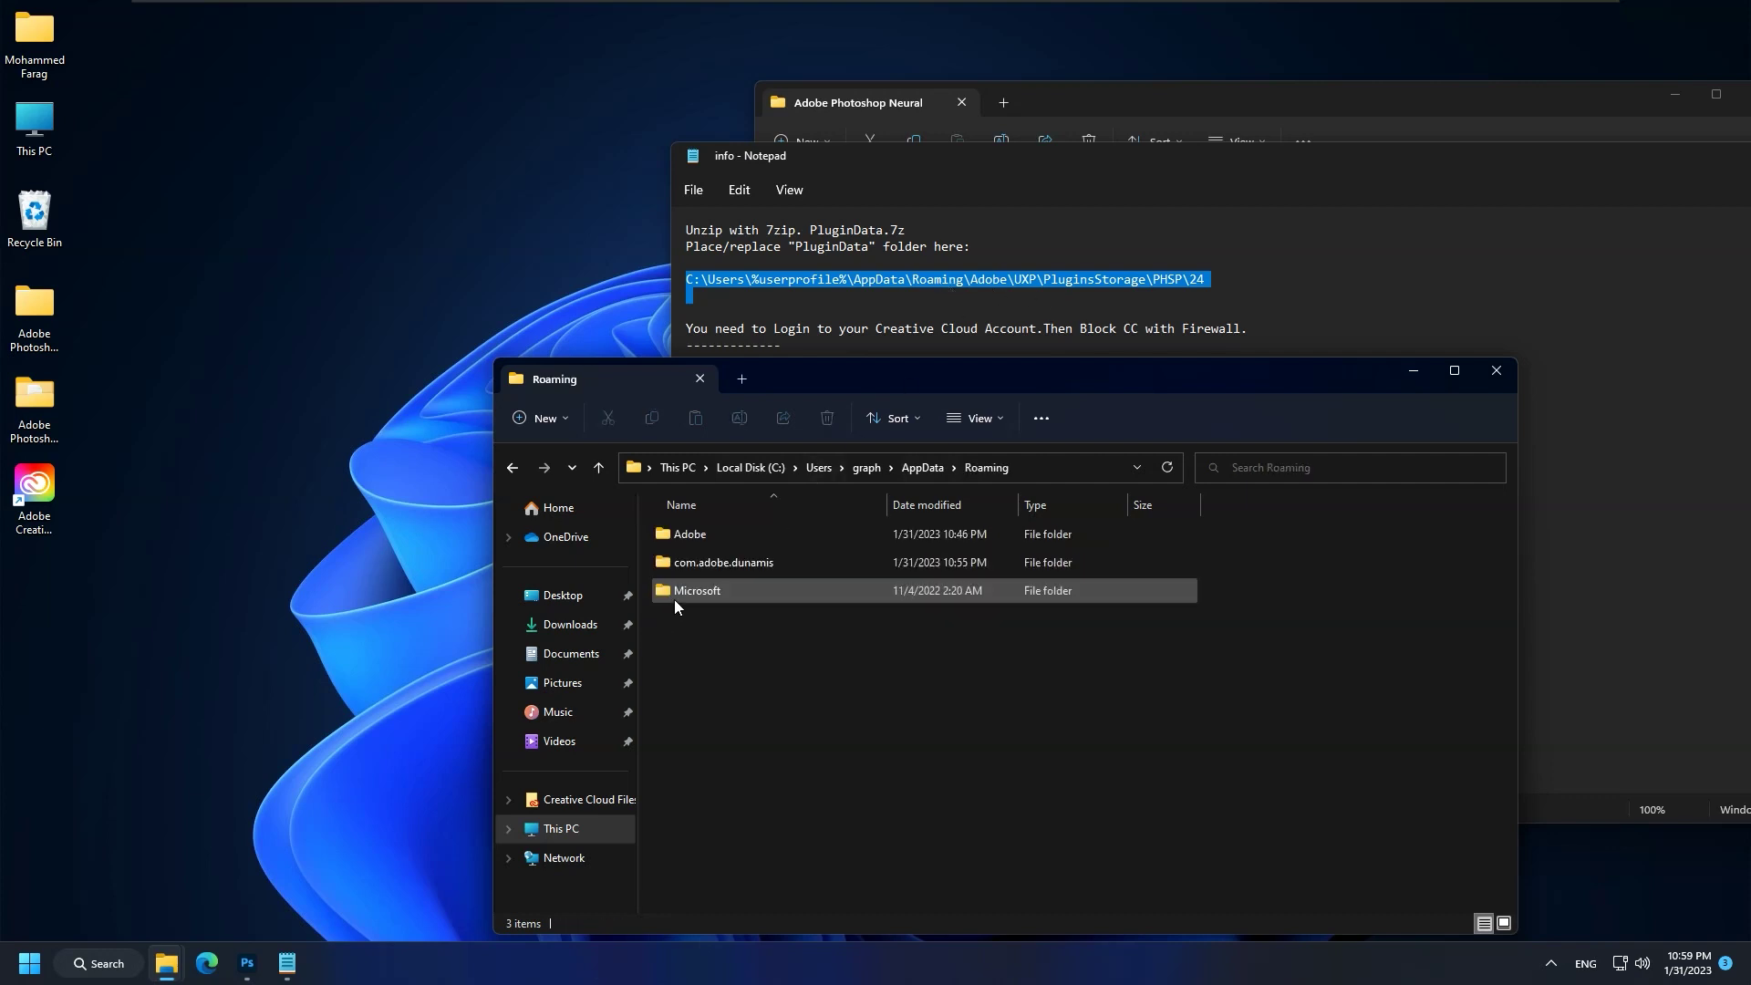
pyautogui.doubleClick(708, 532)
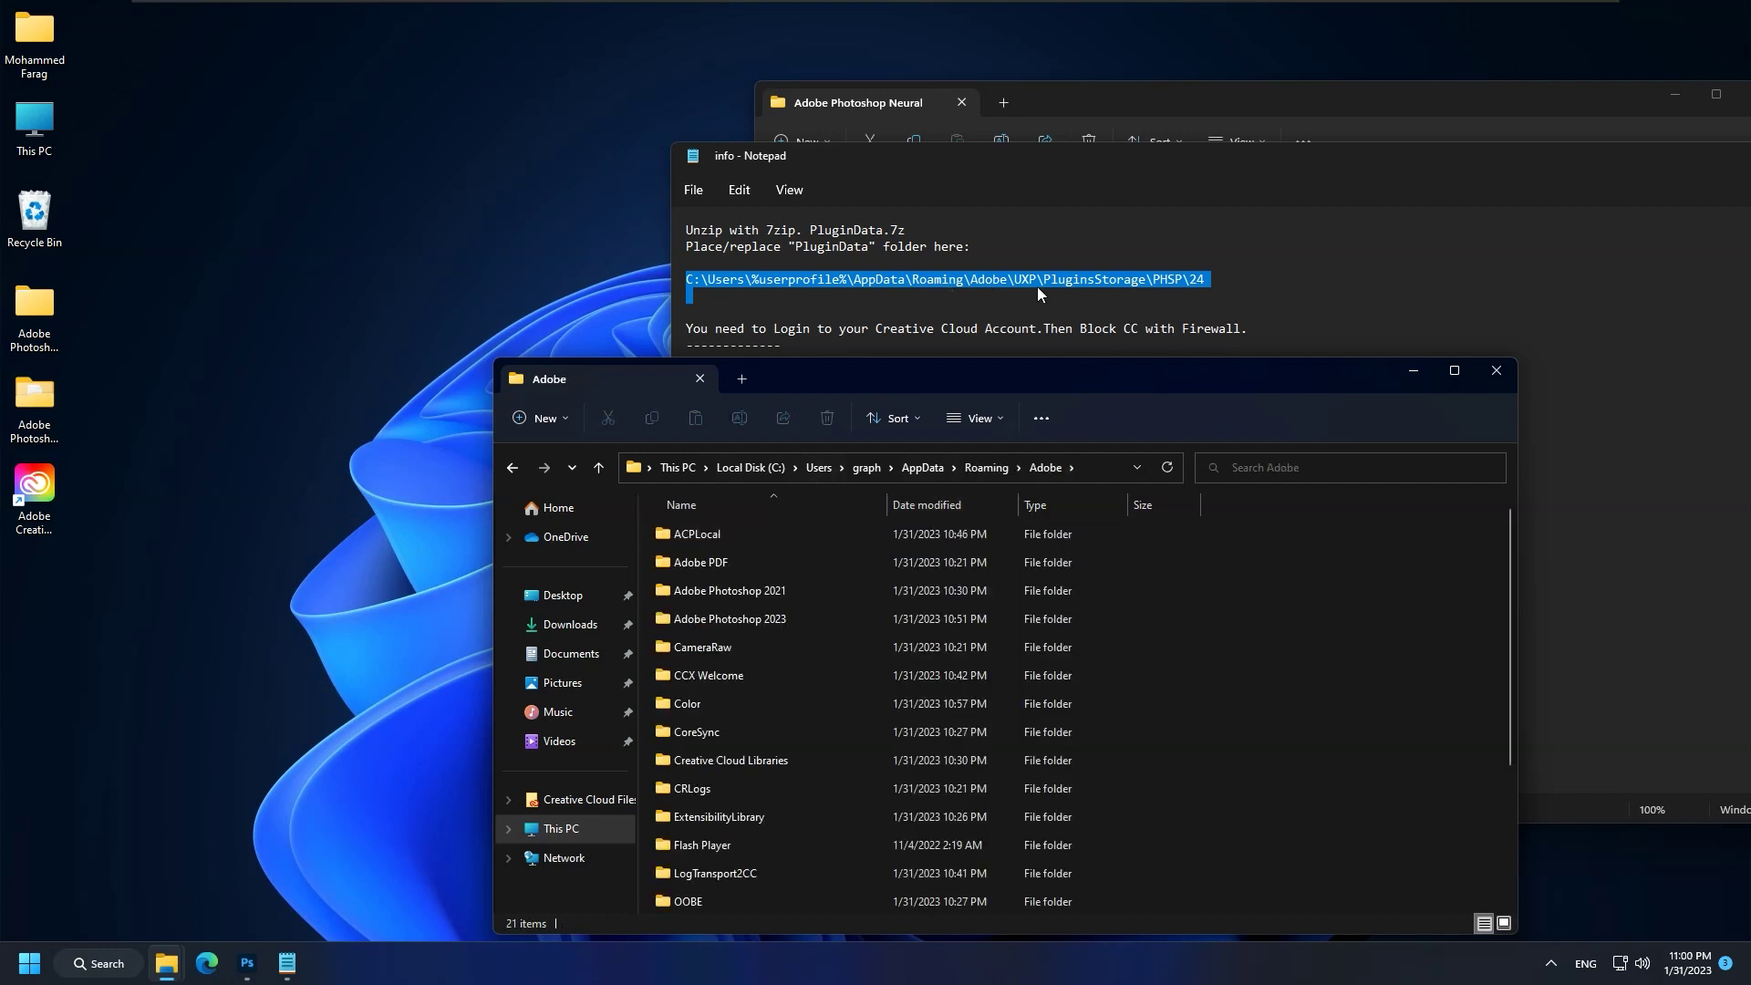
# Open UXP > PluginsStorage > PHSP and arrange it beside the Adobe Photoshop Neural folder.
pyautogui.click(680, 730)
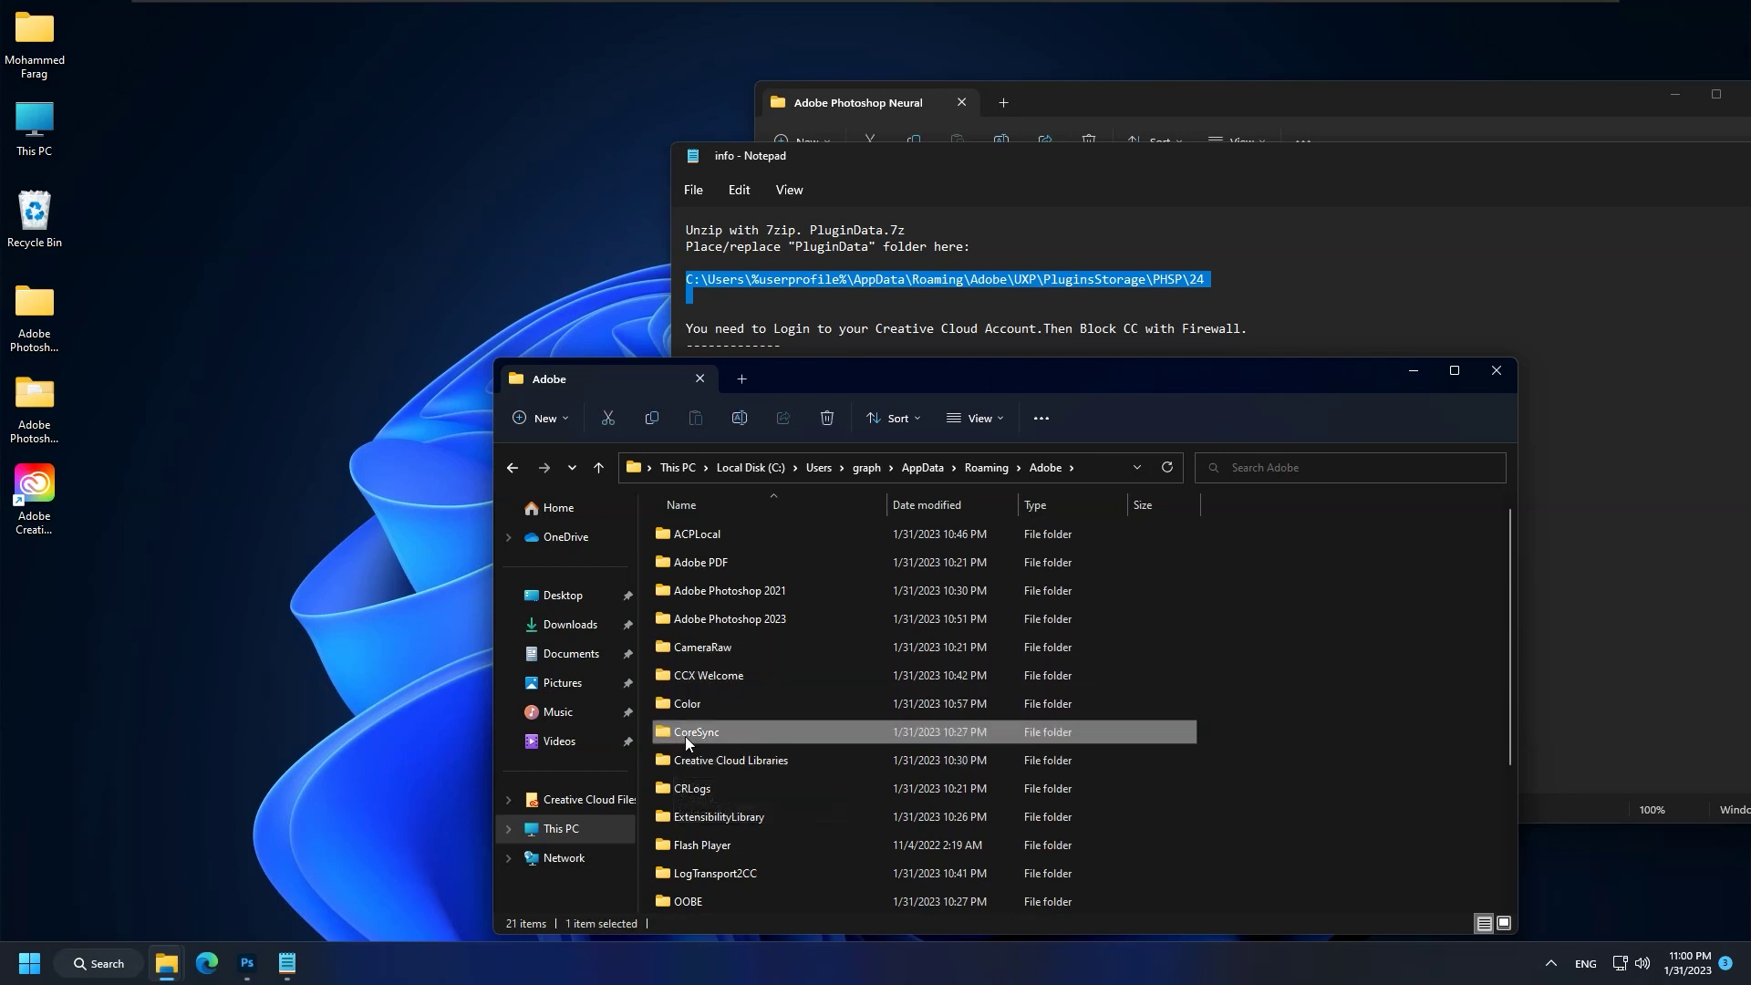
pyautogui.scroll(-3, 676, 764)
pyautogui.press('u')
pyautogui.click(680, 901)
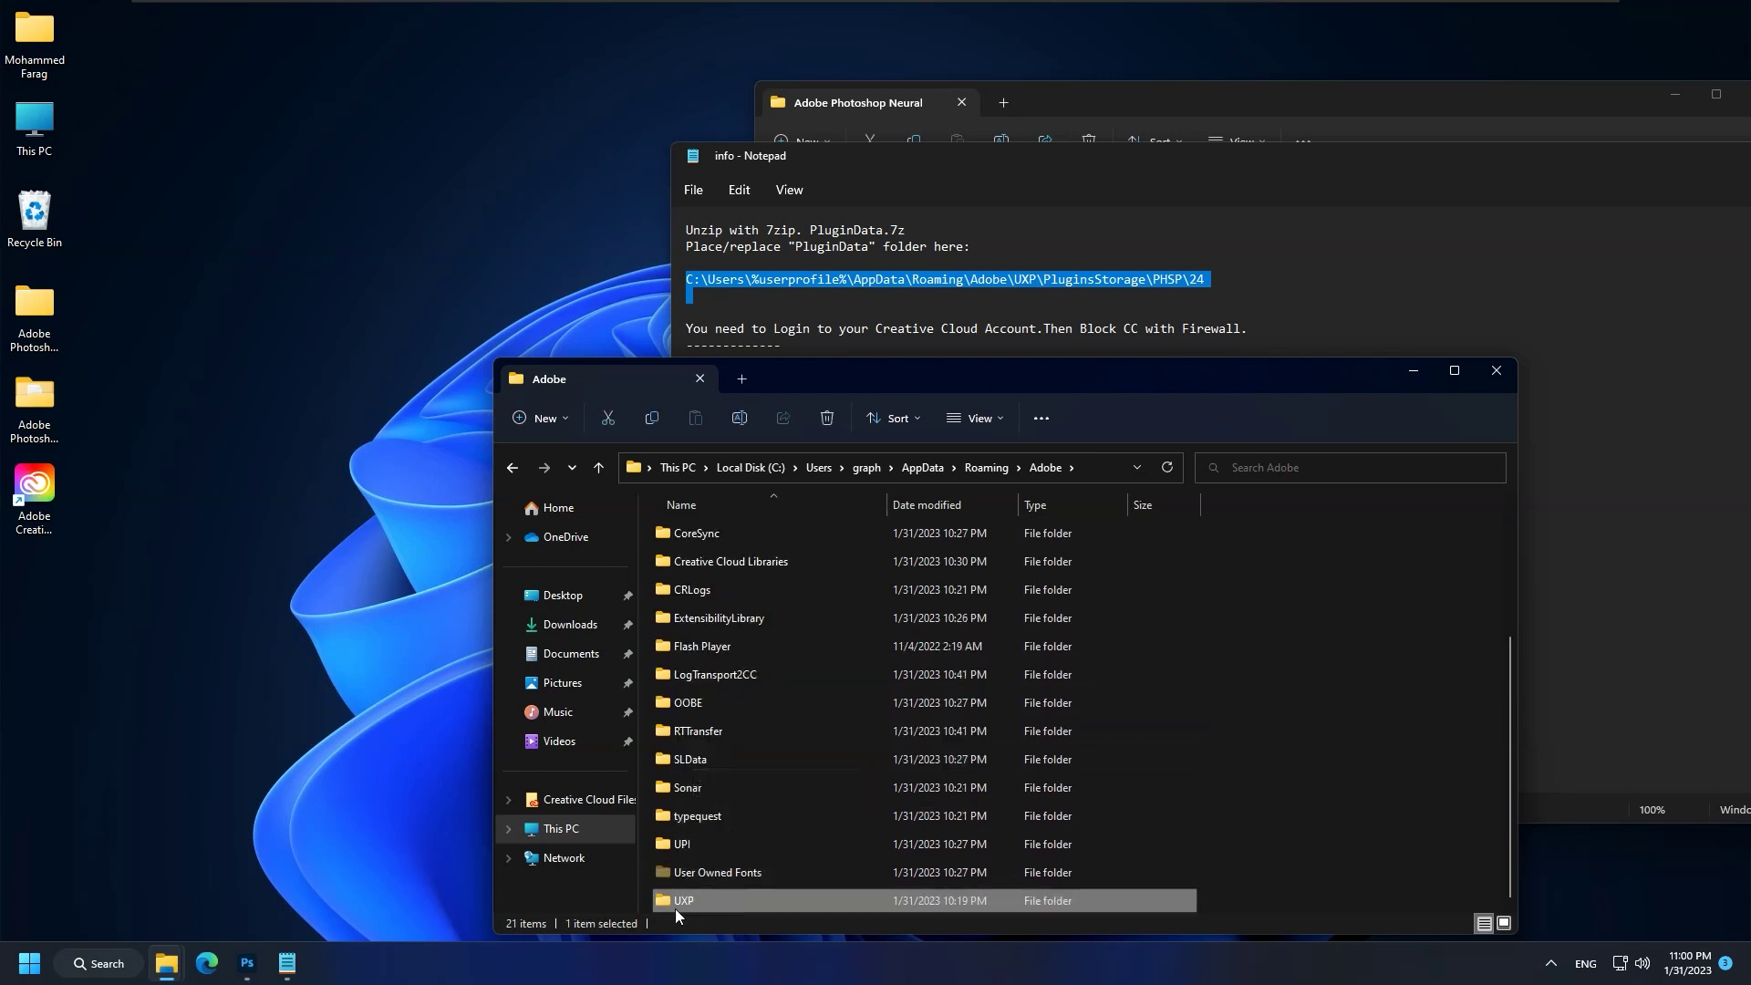
pyautogui.moveTo(868, 377); pyautogui.dragTo(911, 128)
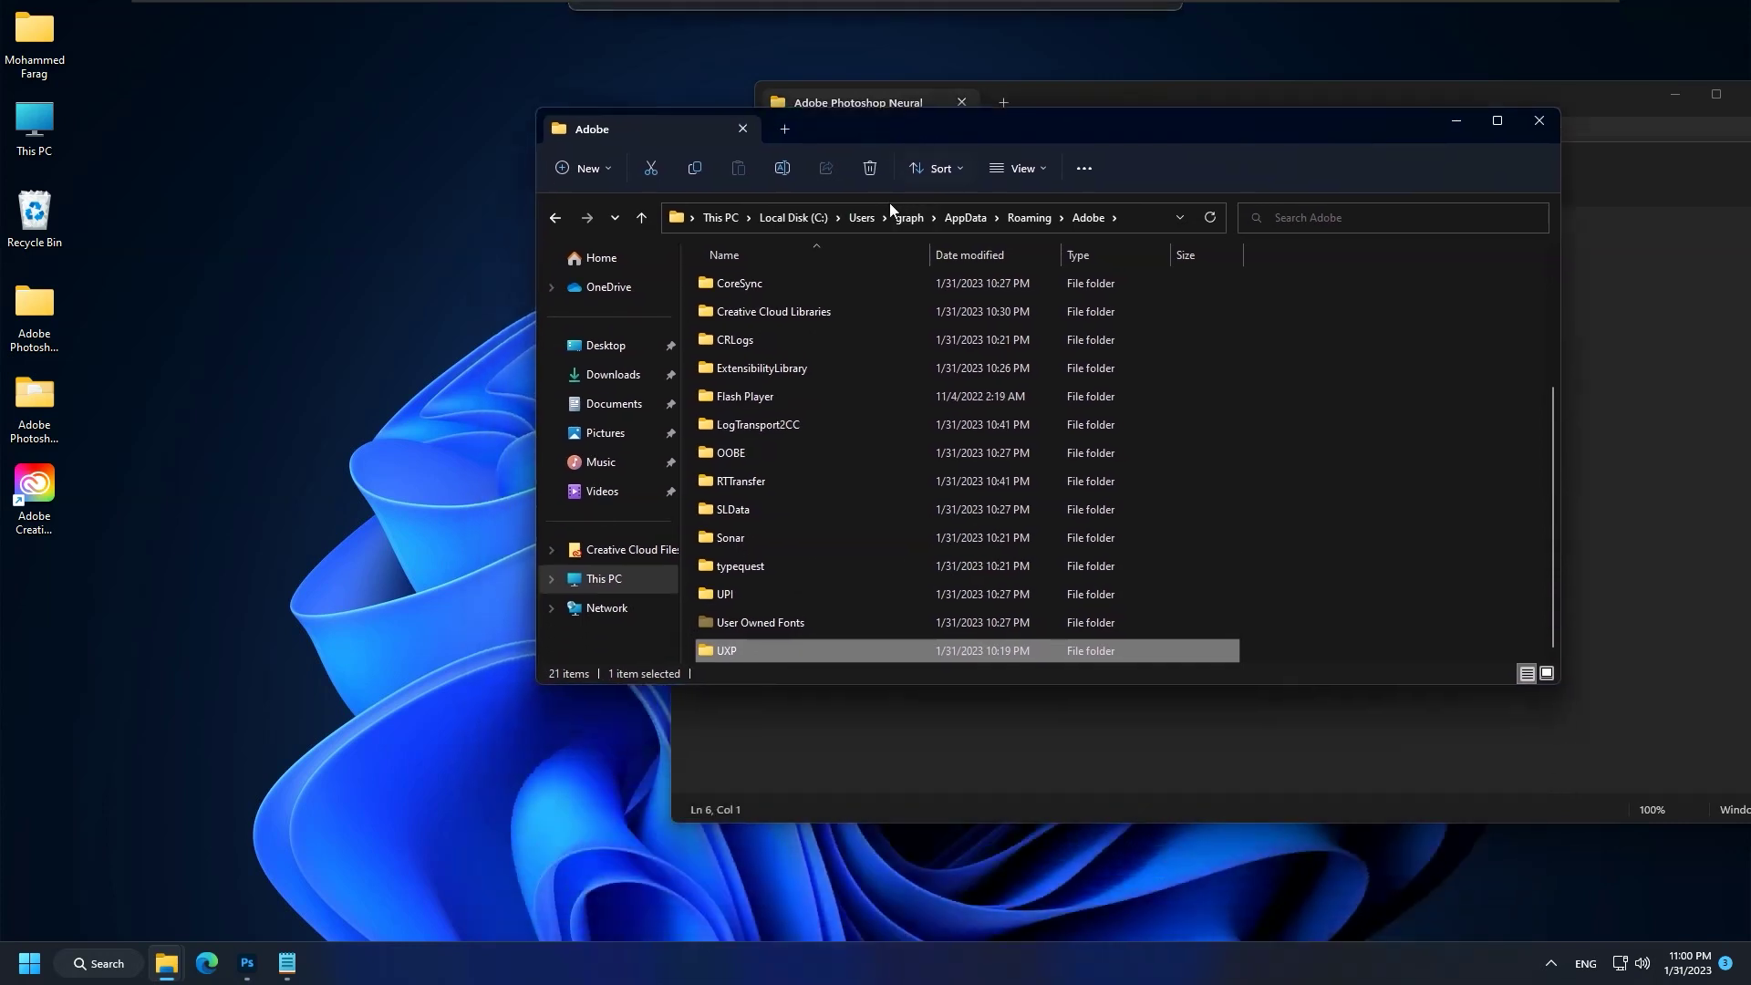
pyautogui.doubleClick(720, 652)
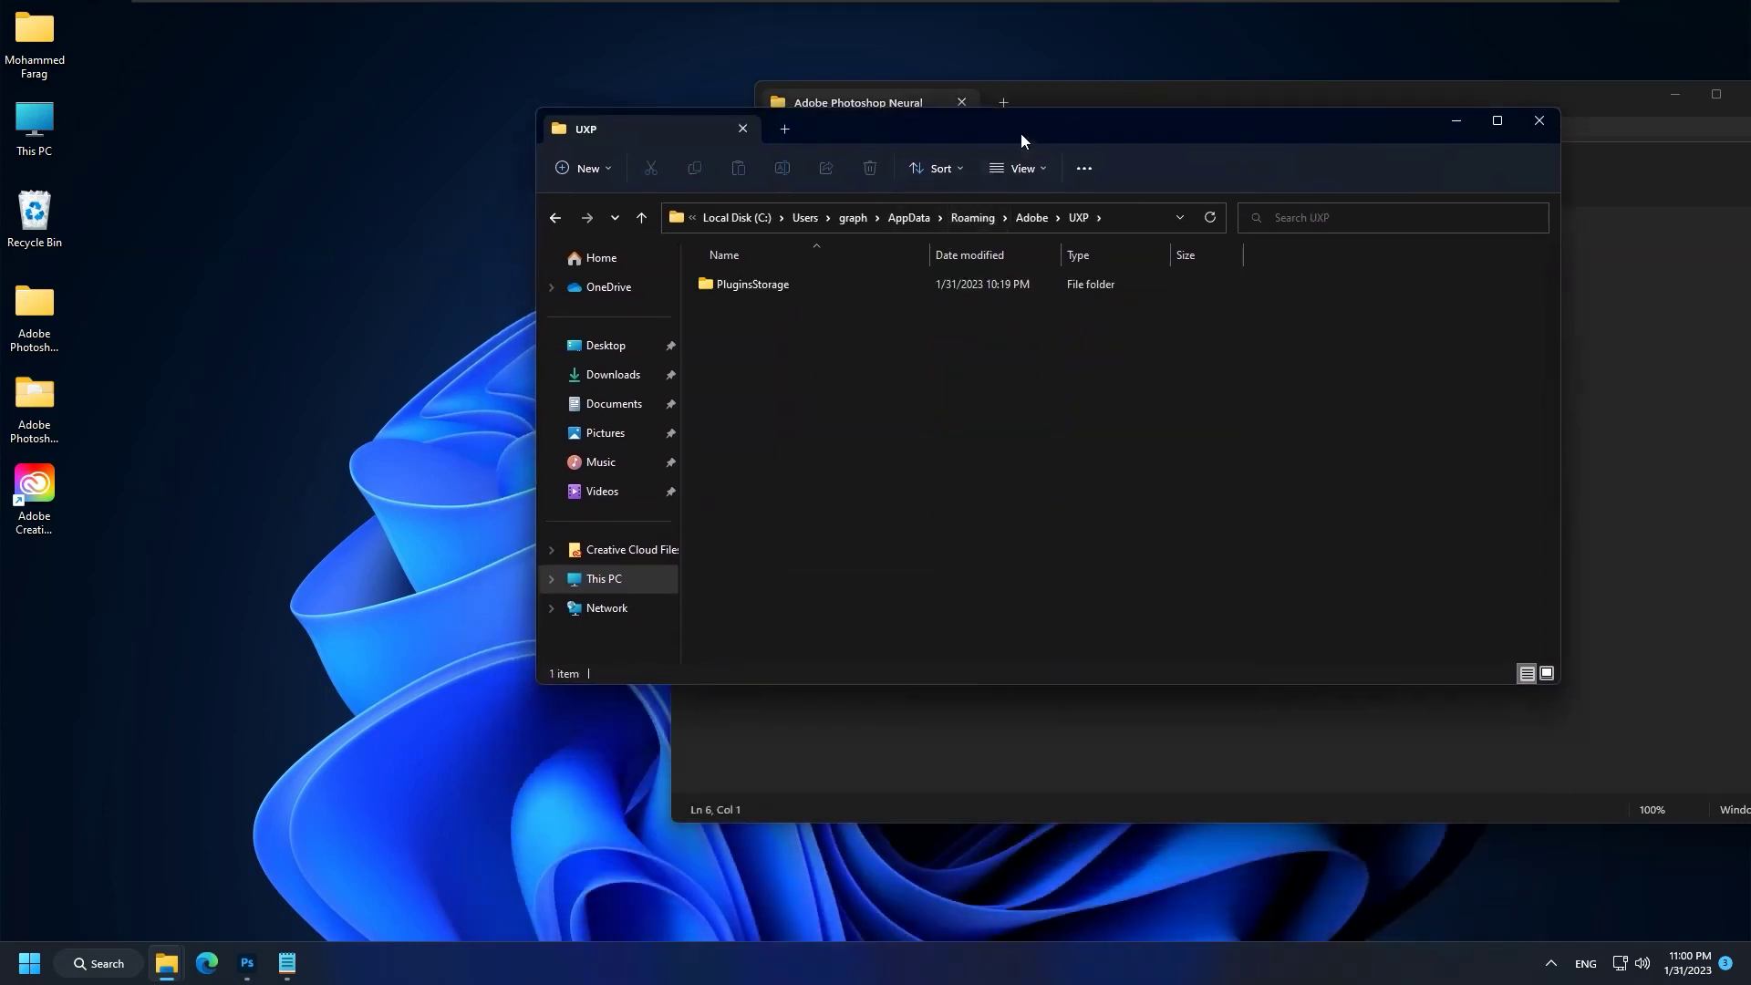
pyautogui.moveTo(1021, 133); pyautogui.dragTo(1037, 347)
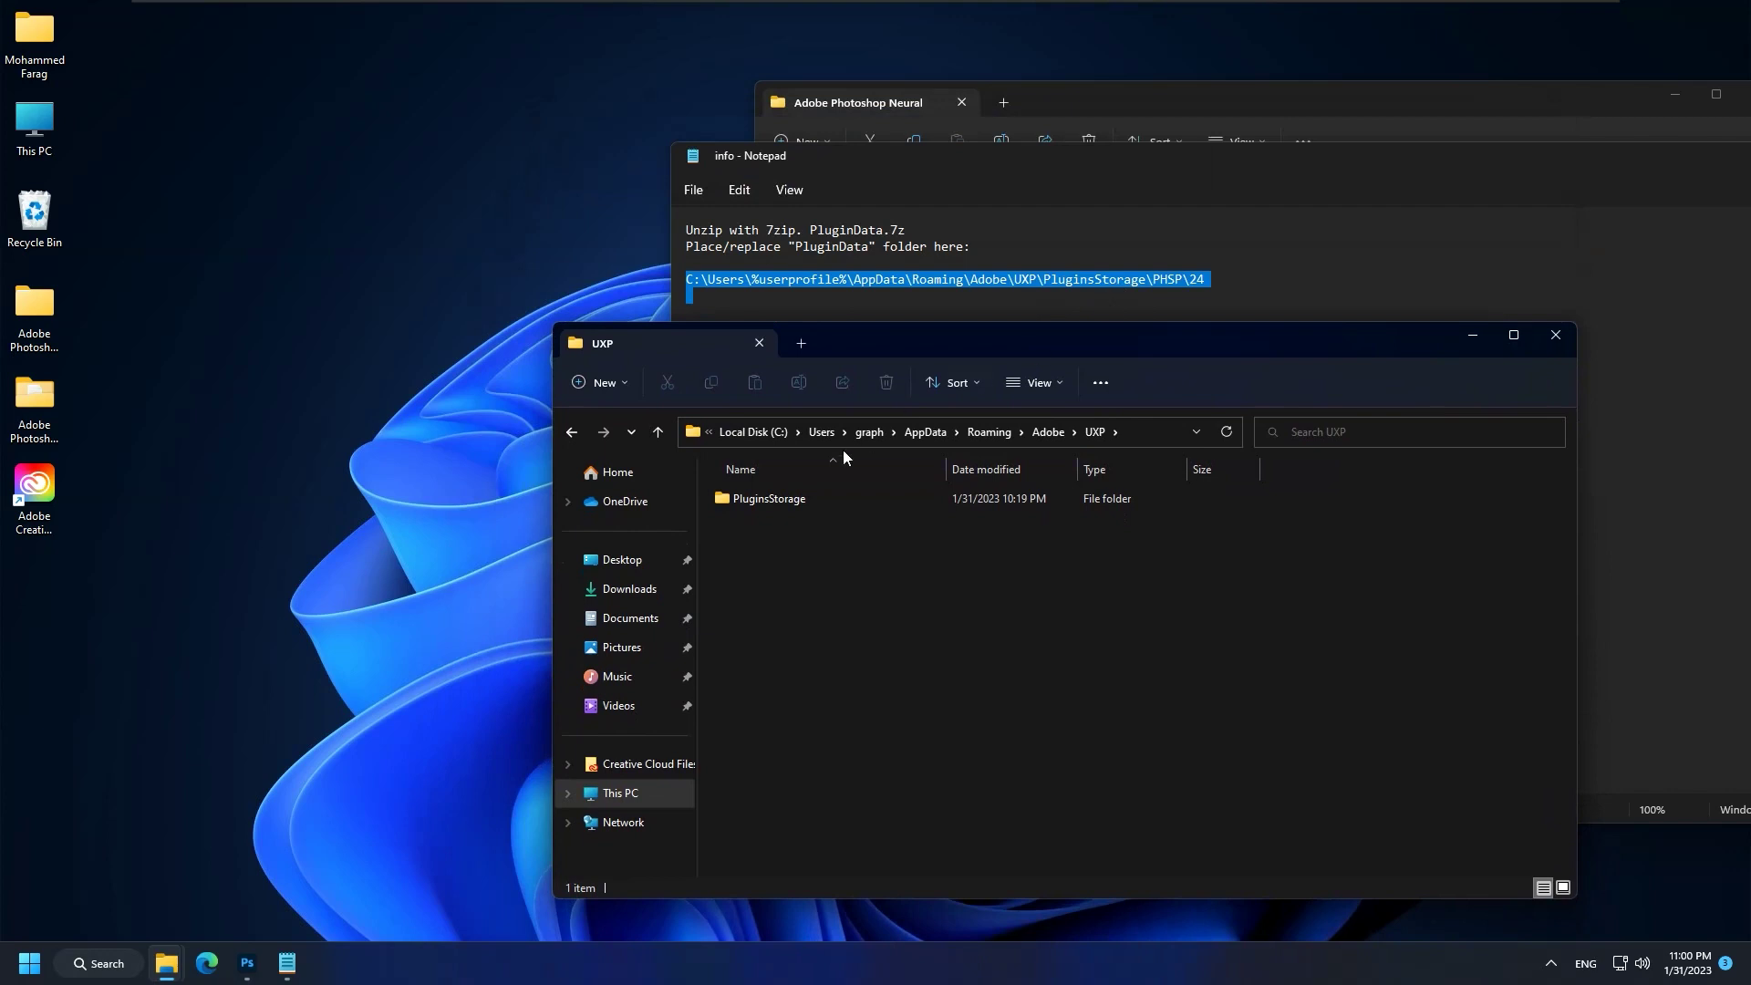
pyautogui.doubleClick(750, 497)
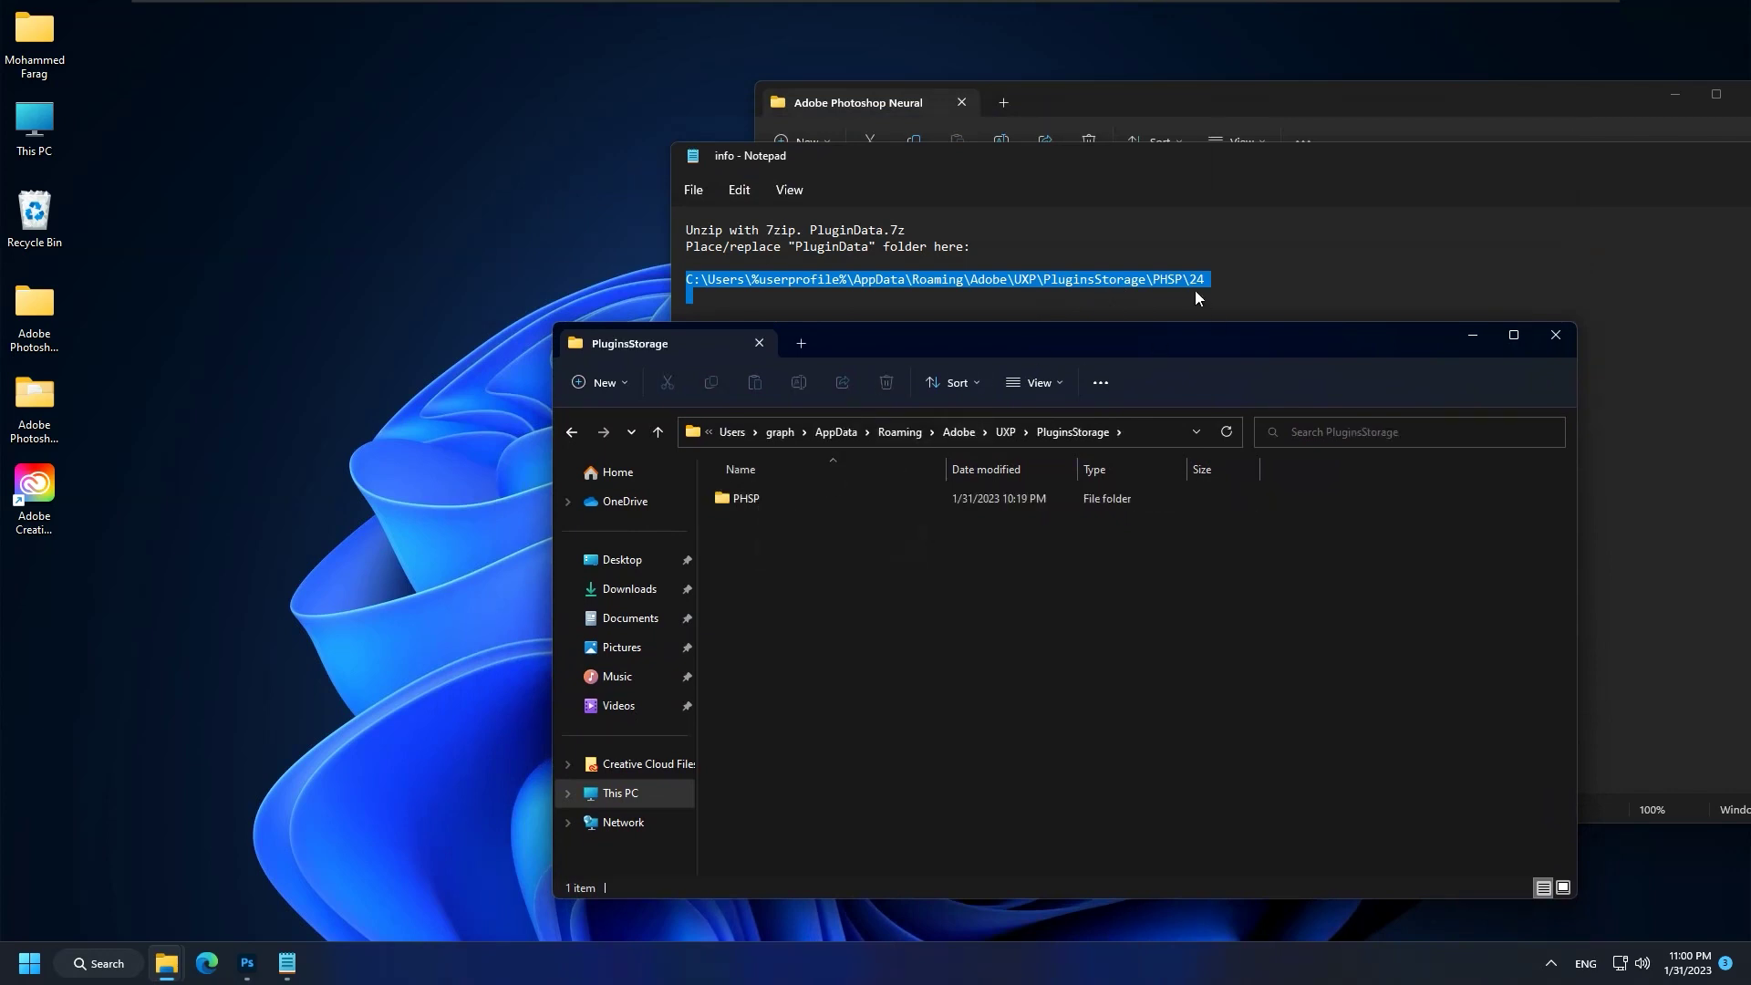
pyautogui.doubleClick(740, 503)
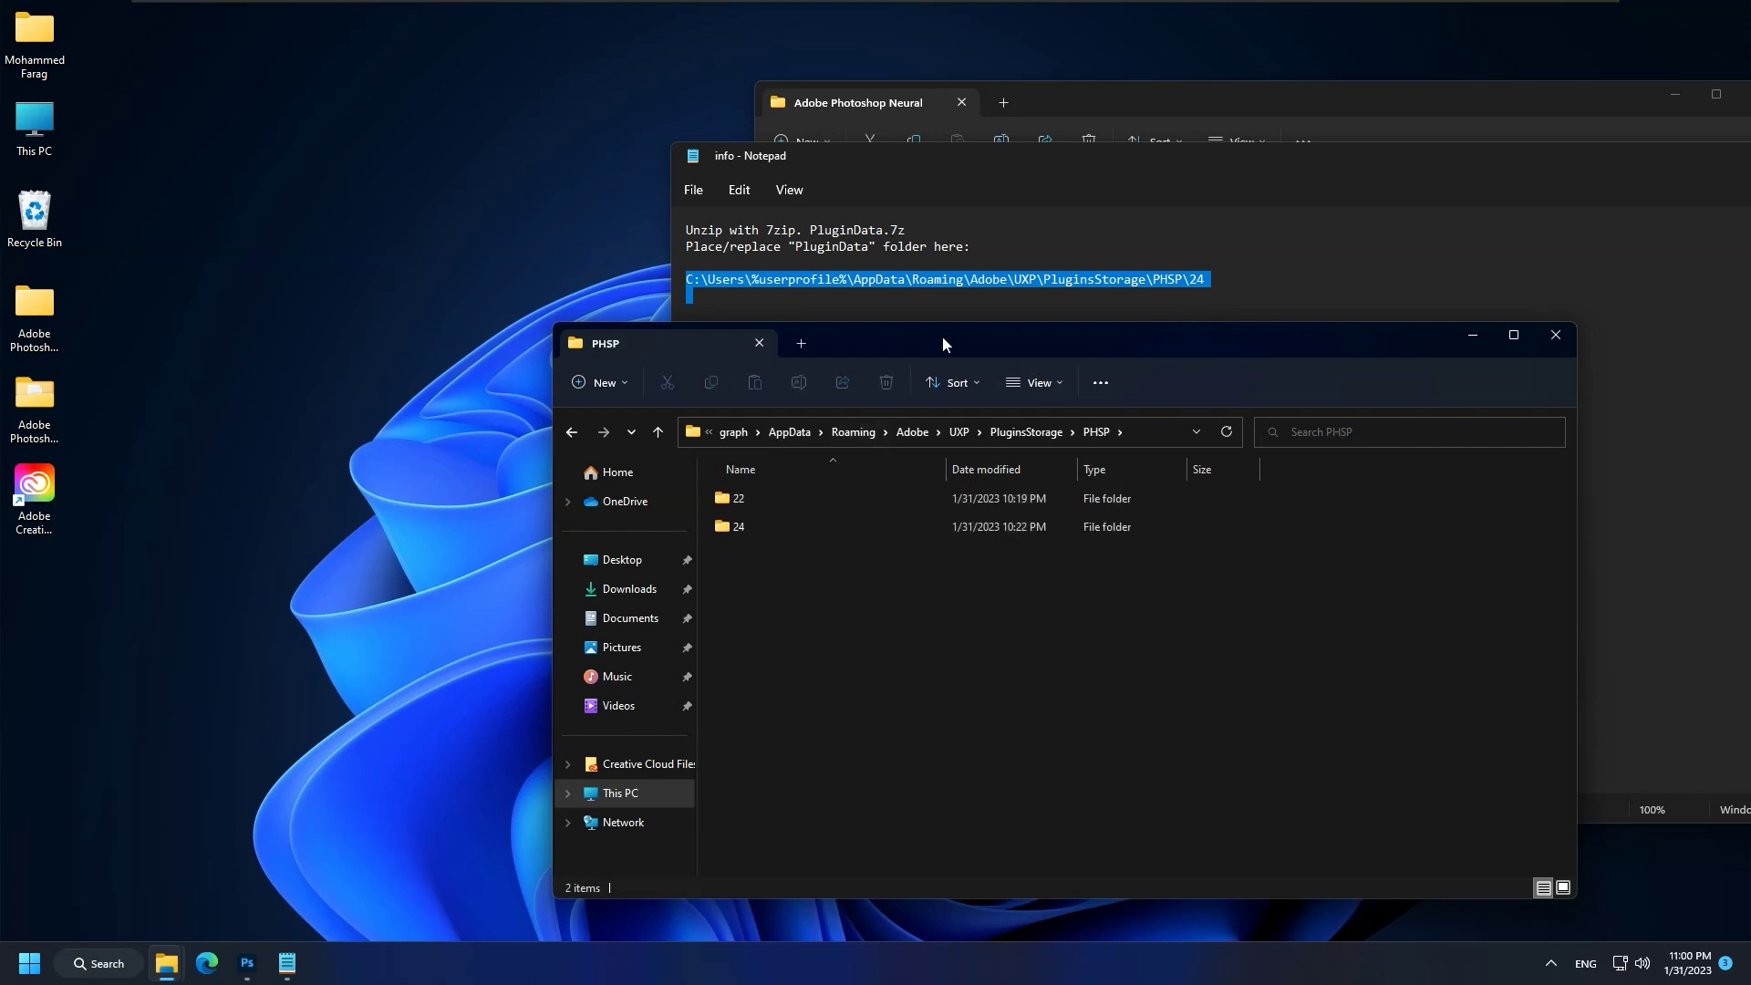
pyautogui.moveTo(943, 336); pyautogui.dragTo(969, 374)
pyautogui.click(1132, 96)
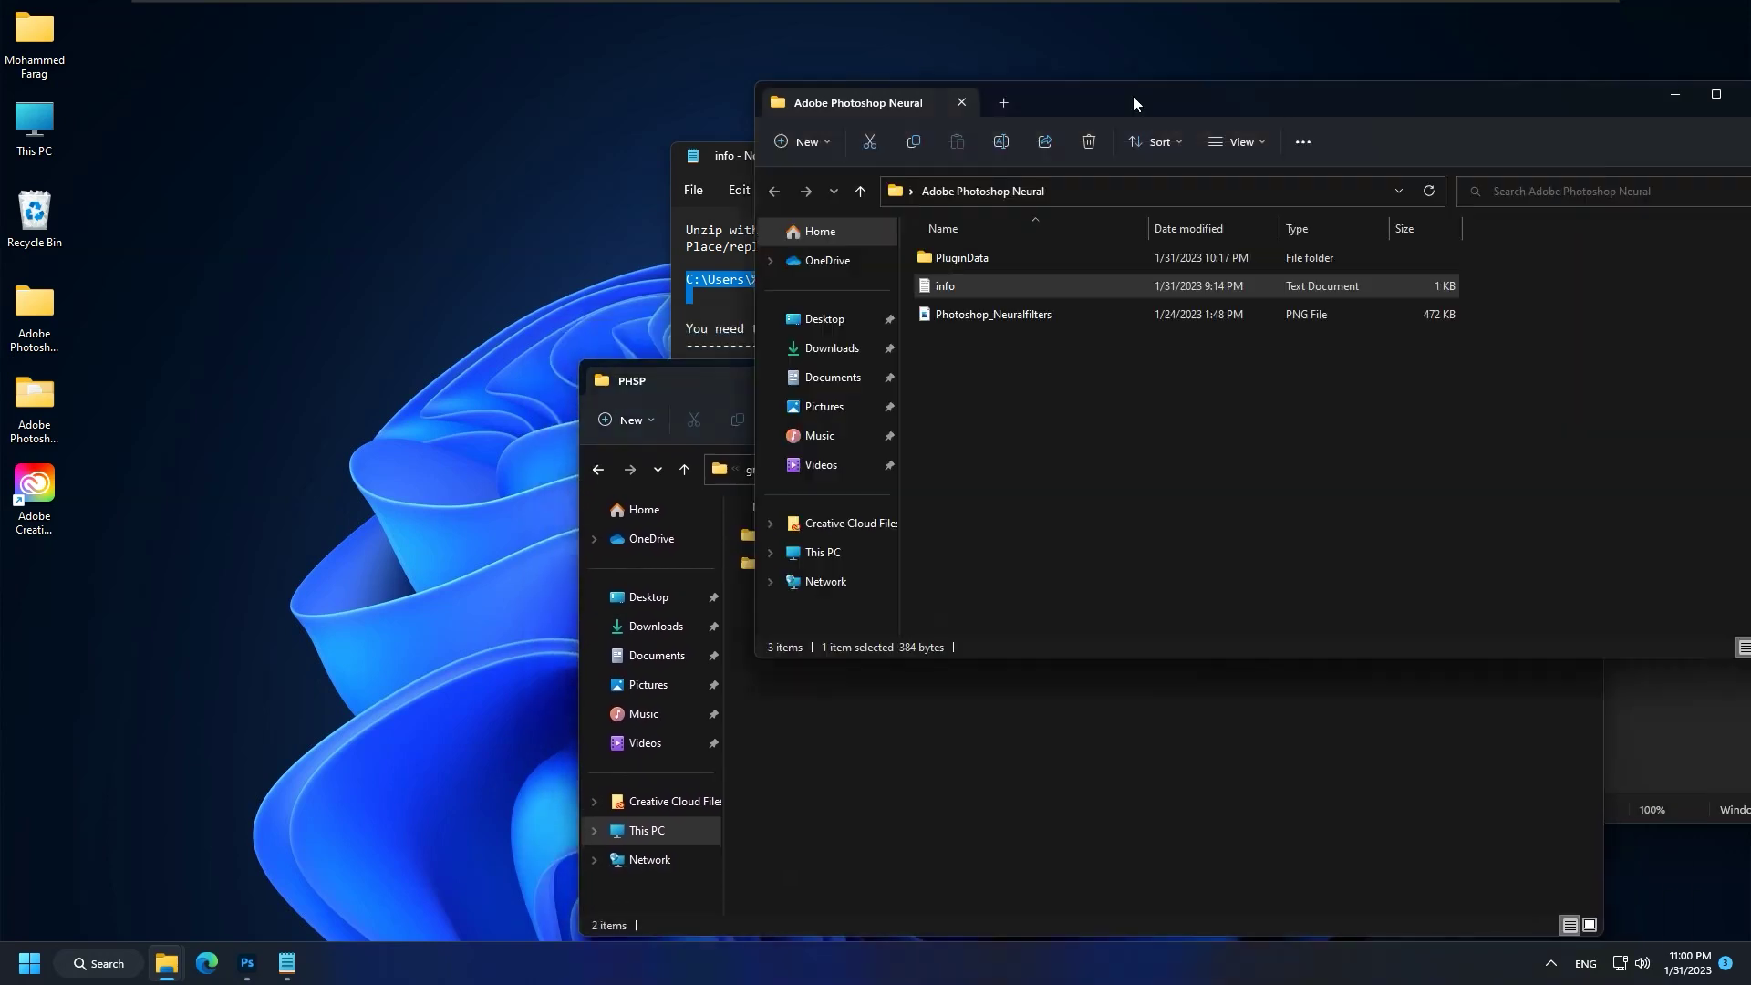
# Copy the PluginData folder into PHSP's folder 24, then switch back to Photoshop.
pyautogui.rightClick(955, 255)
pyautogui.click(770, 547)
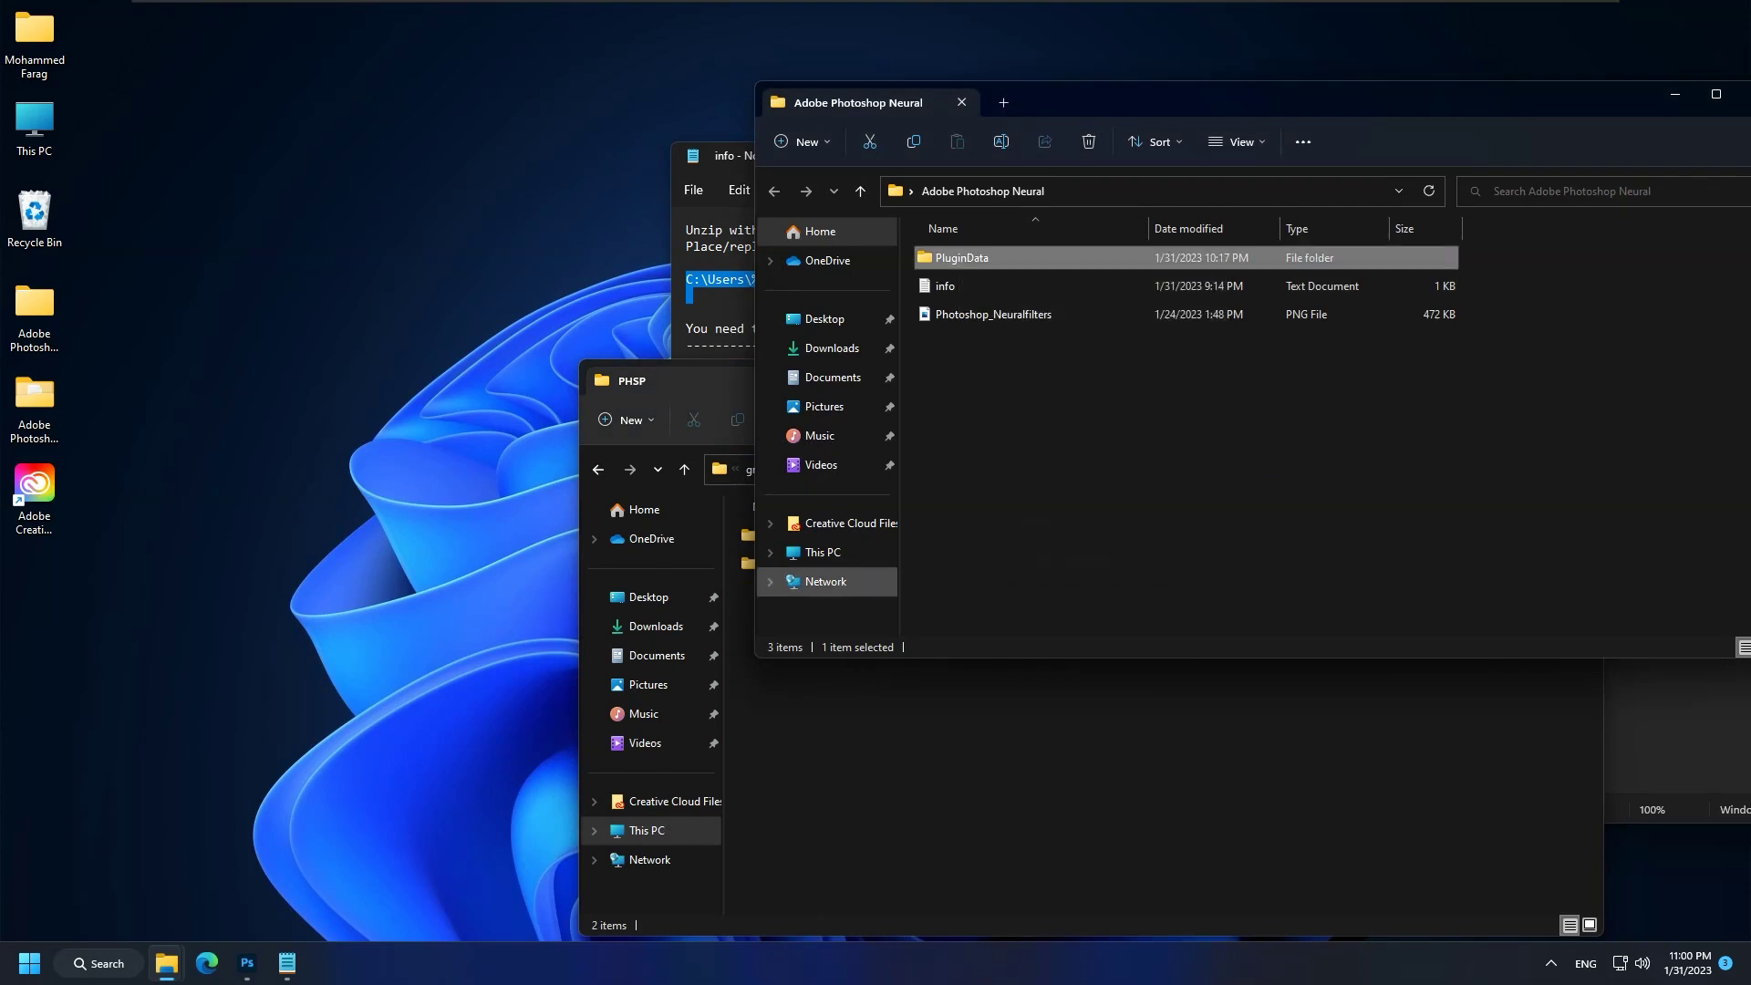
pyautogui.rightClick(982, 625)
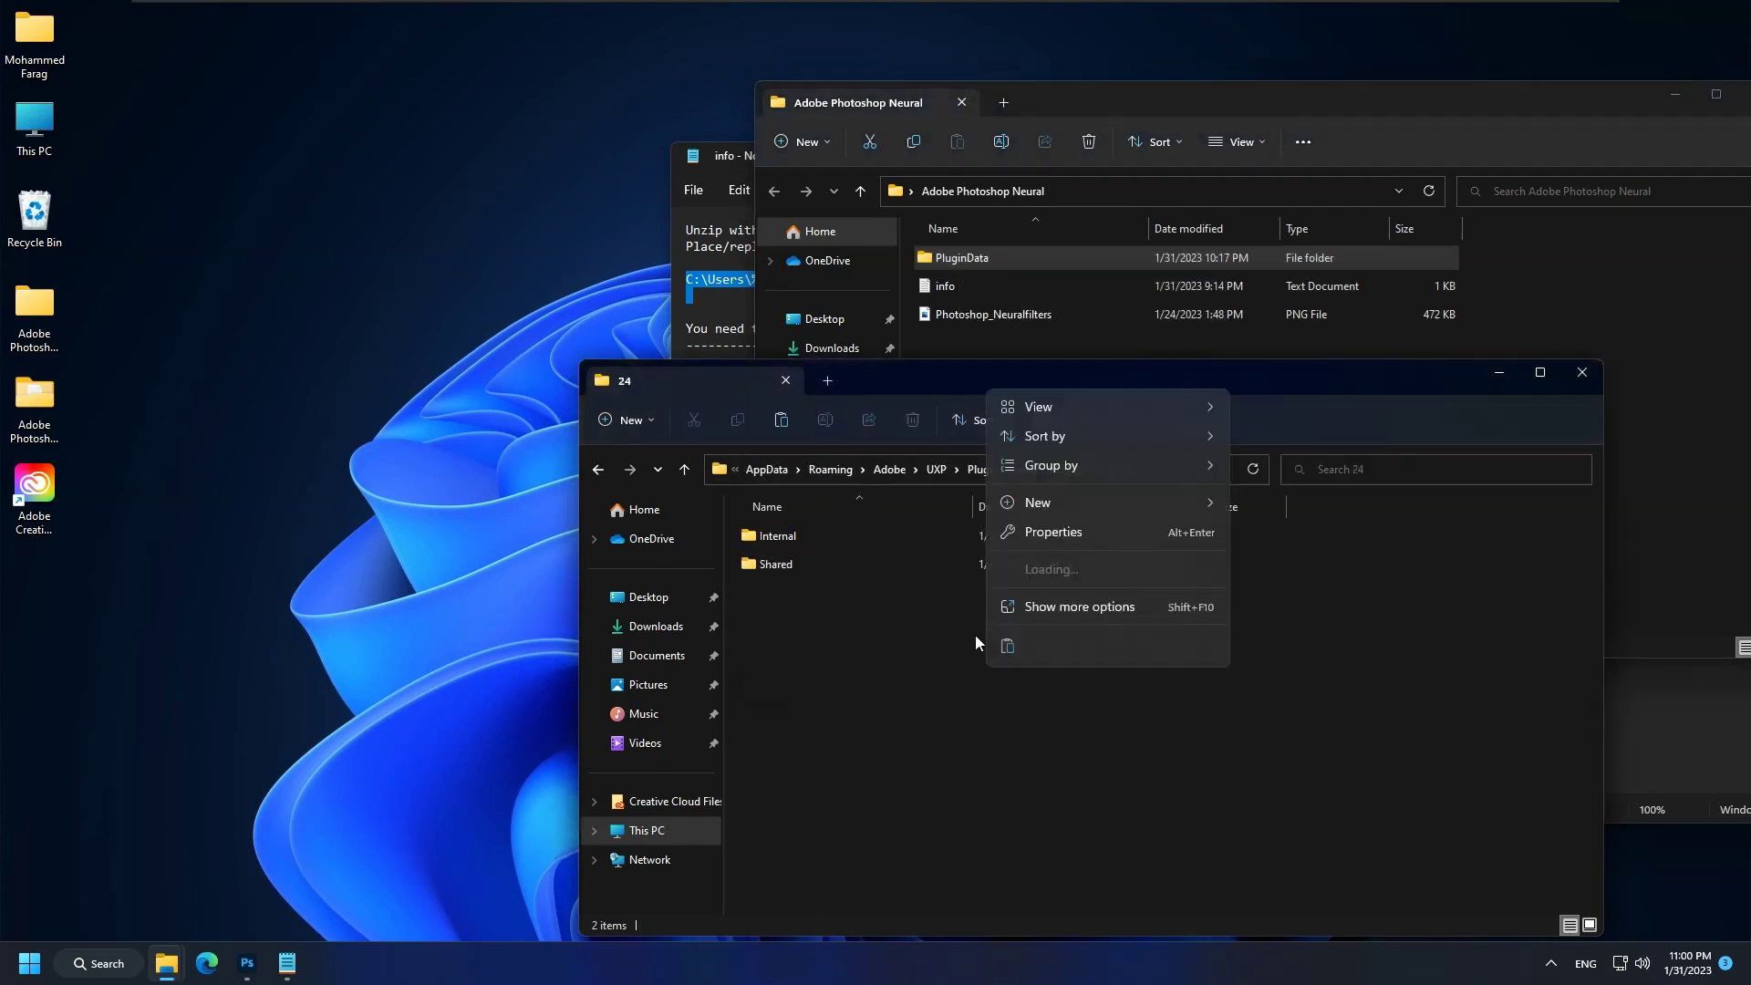
pyautogui.click(1007, 648)
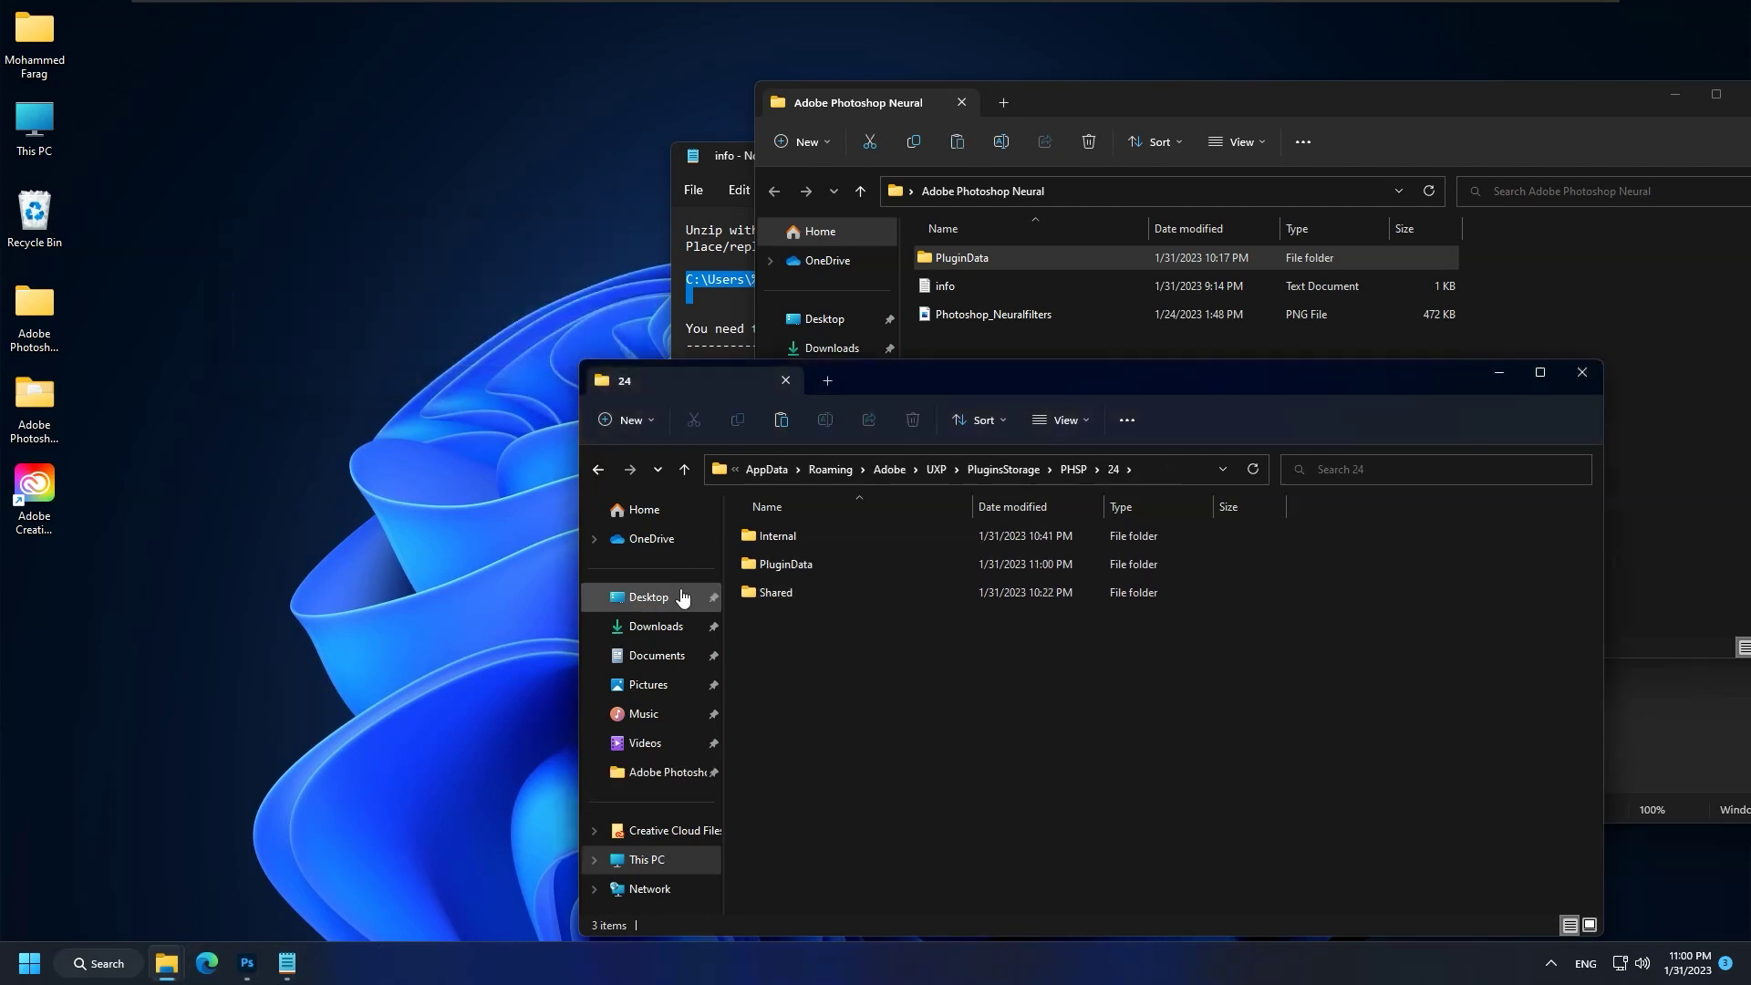
pyautogui.click(247, 963)
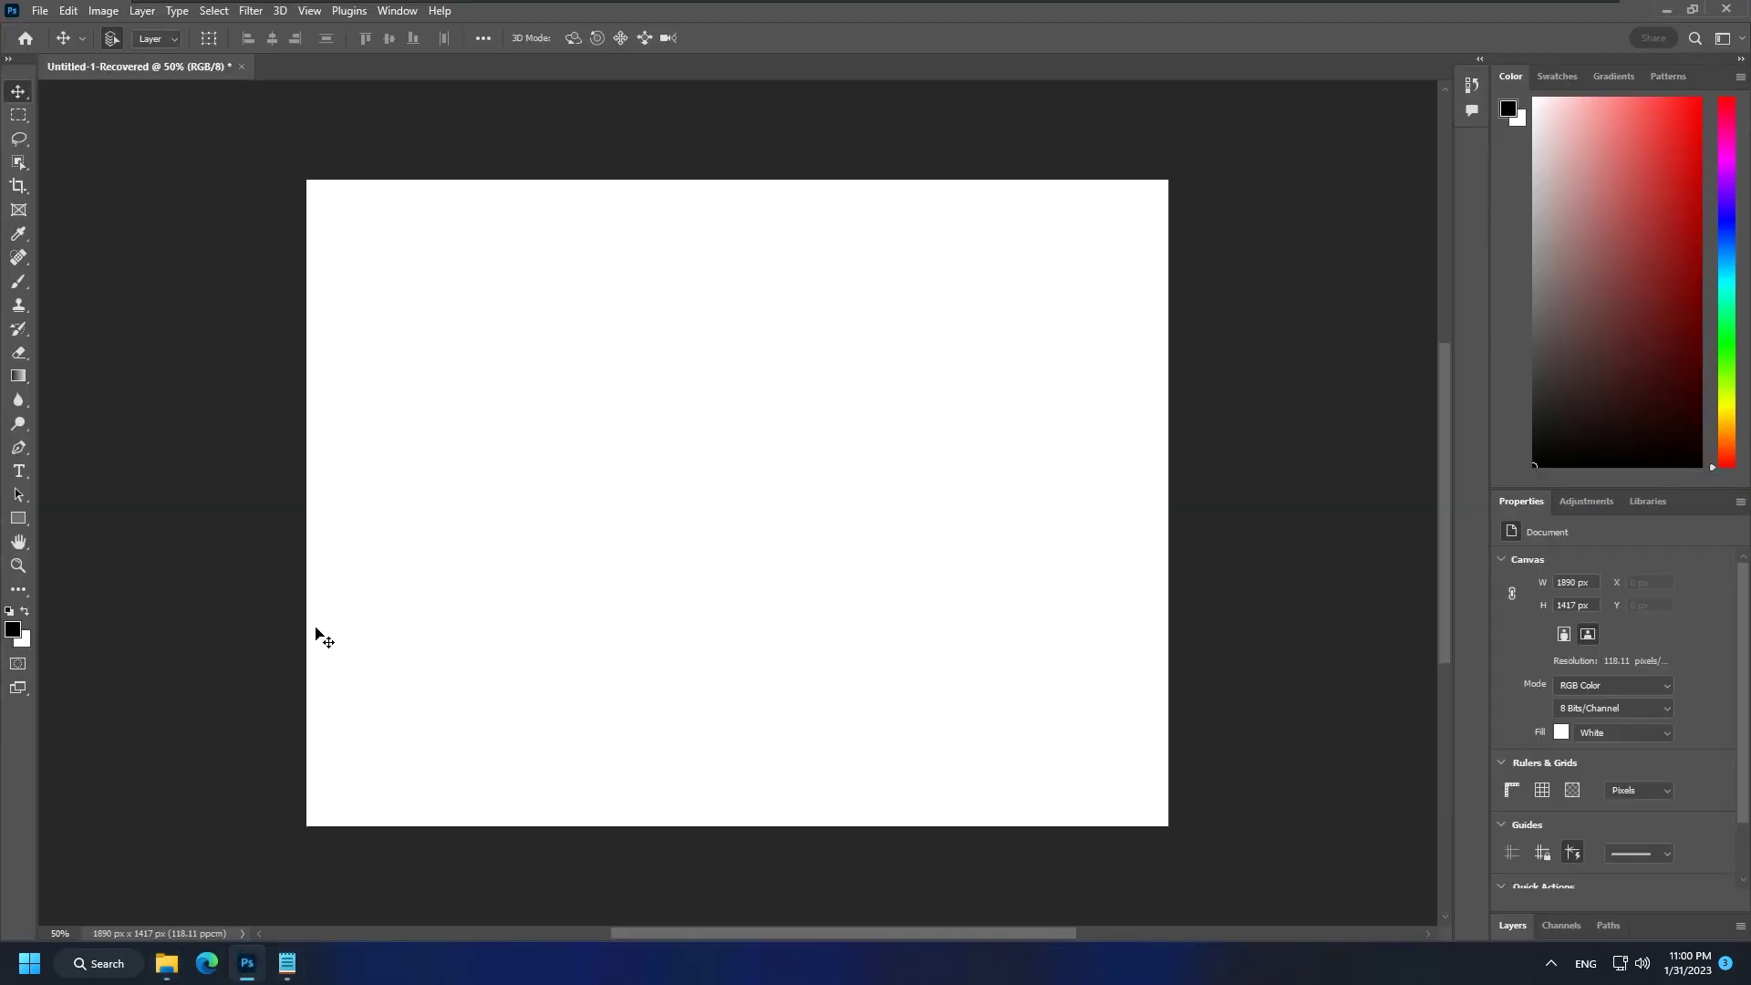
# Exit Photoshop and open Creative Cloud Desktop from the system tray.
pyautogui.click(44, 15)
pyautogui.click(86, 605)
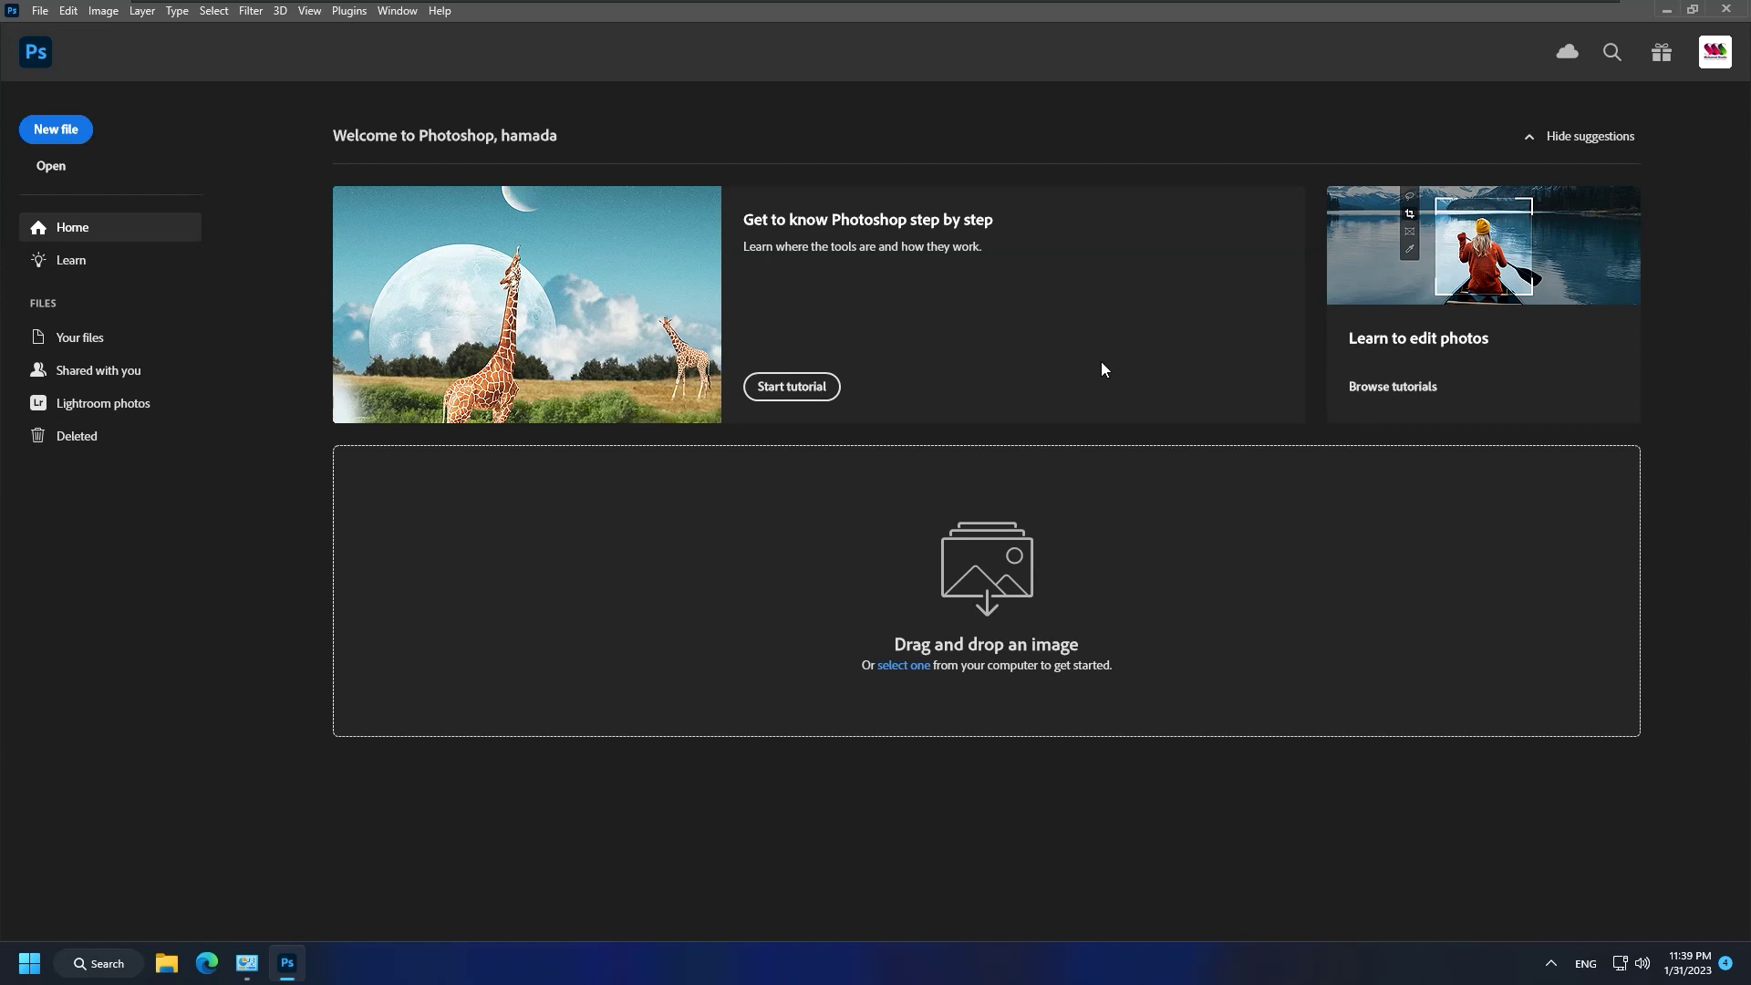
pyautogui.click(1552, 965)
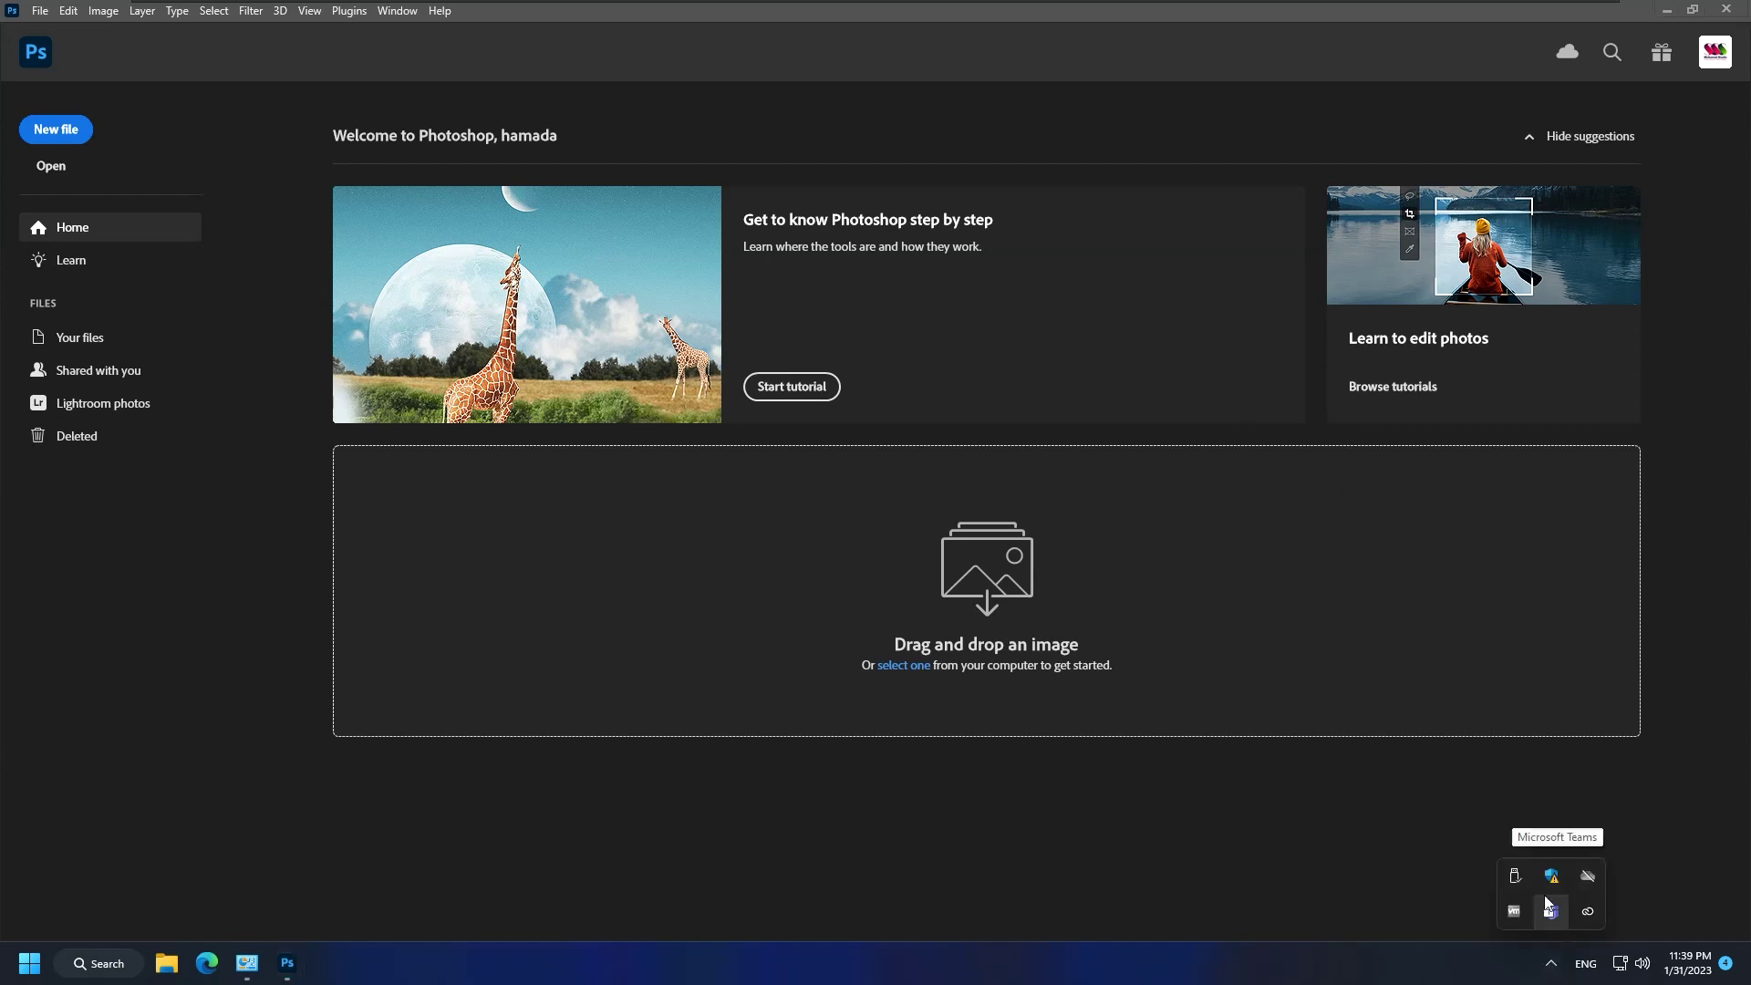
pyautogui.click(1589, 912)
pyautogui.moveTo(836, 179)
pyautogui.mouseDown()
pyautogui.moveTo(836, 153)
pyautogui.moveTo(858, 222)
pyautogui.mouseUp()
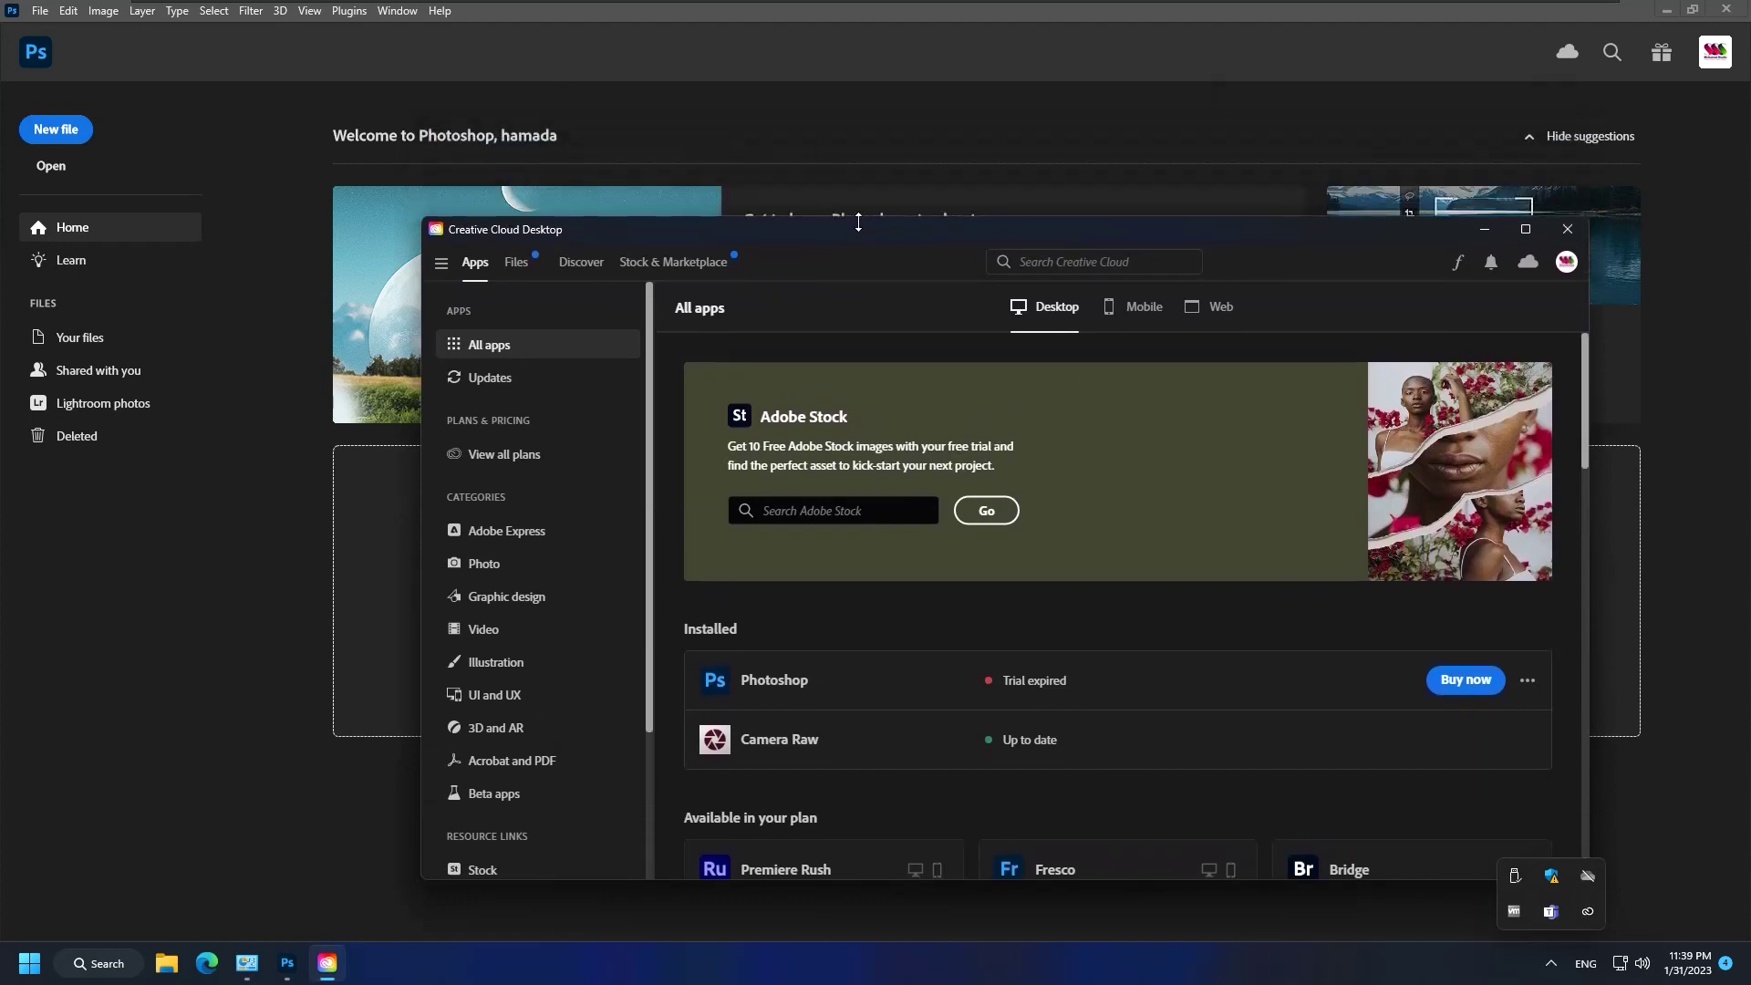
# Hide, reopen and close Creative Cloud Desktop, then begin a new document.
pyautogui.moveTo(858, 222); pyautogui.dragTo(858, 221)
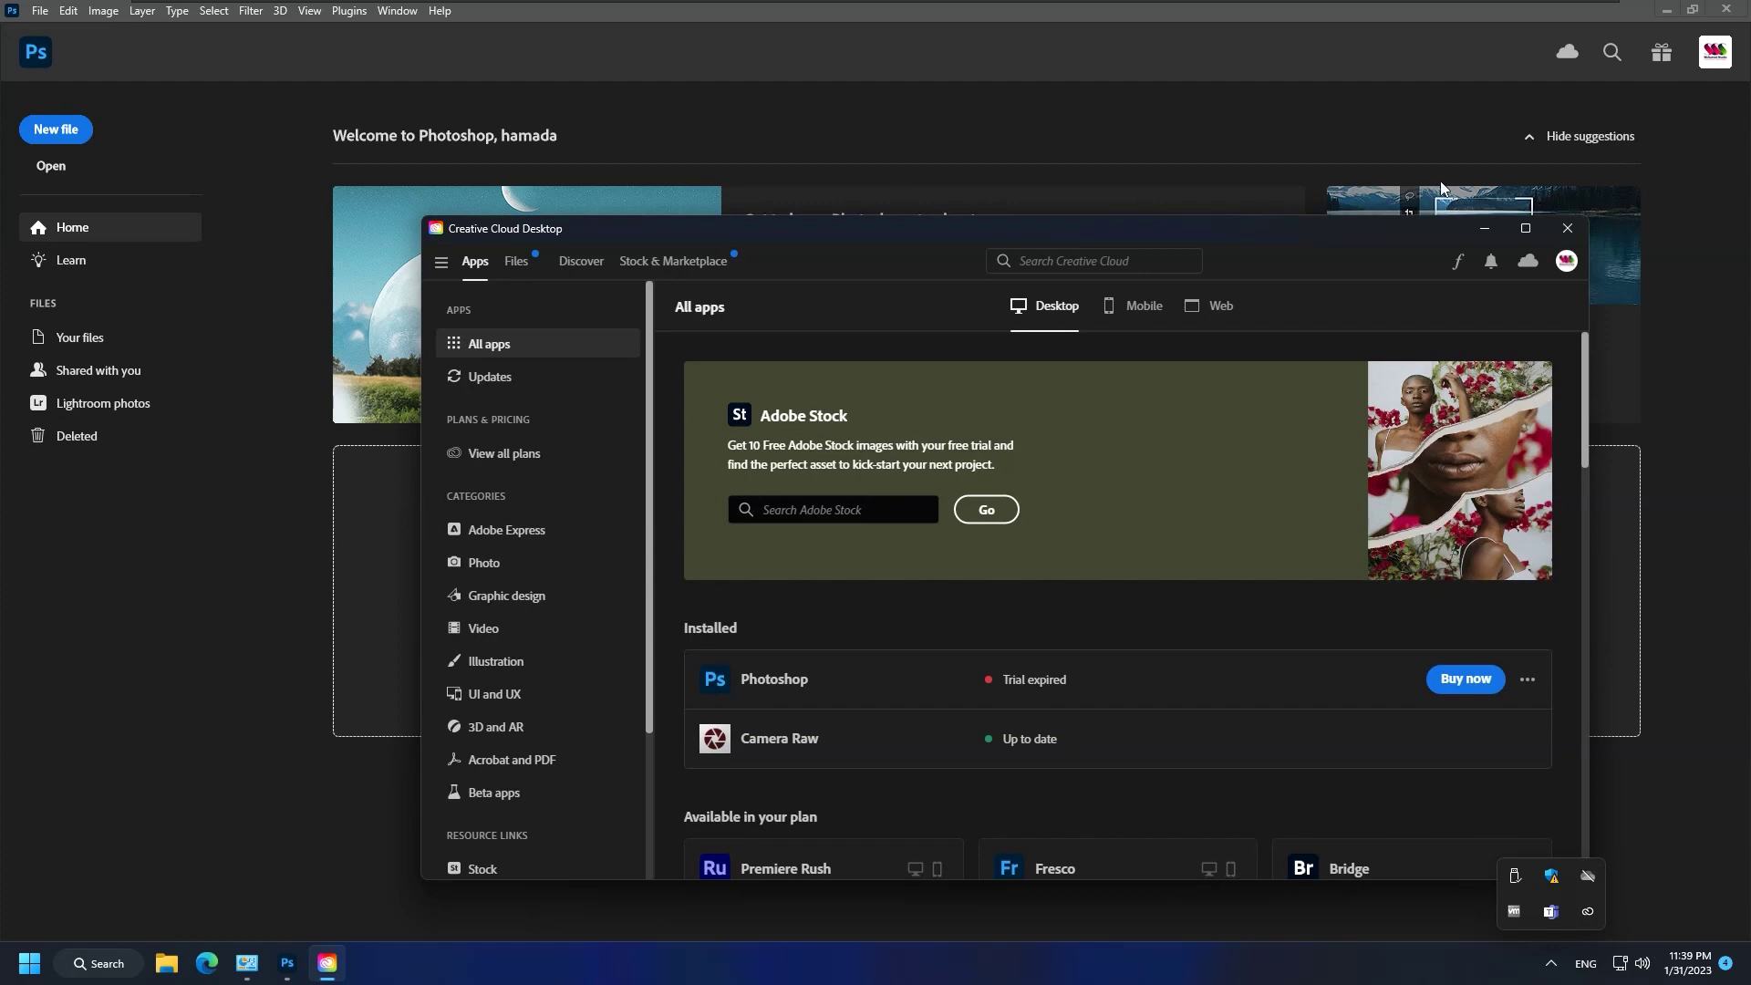
pyautogui.click(1485, 229)
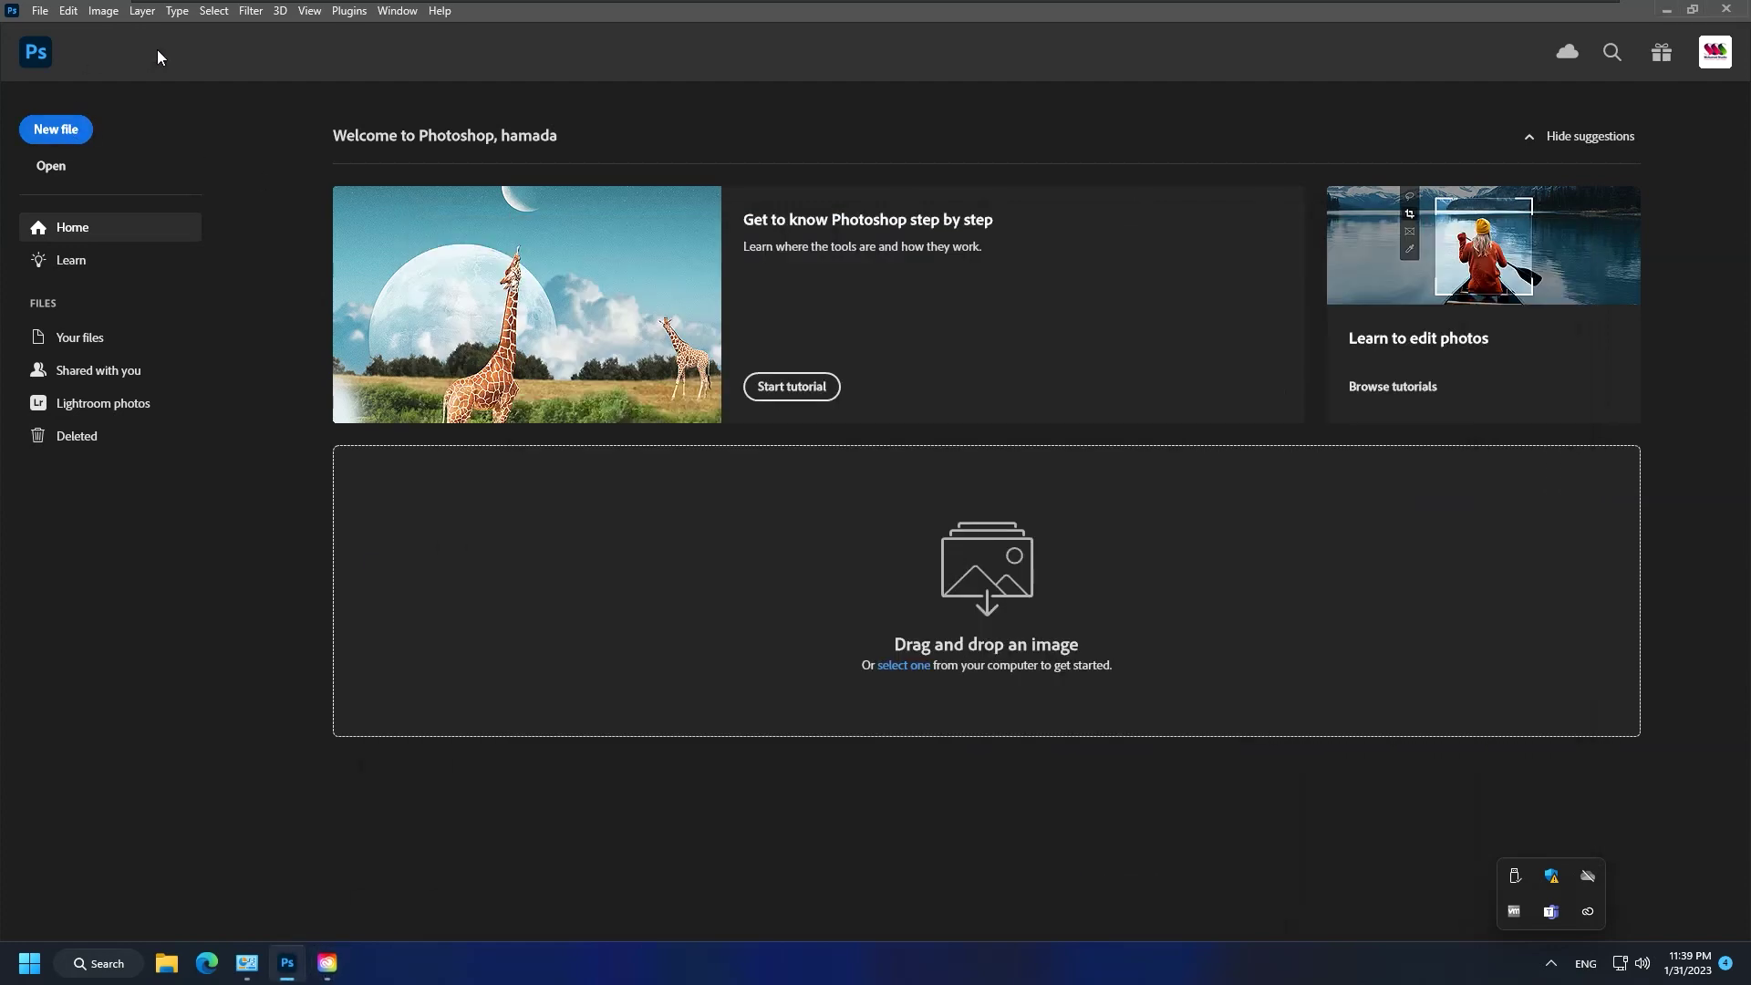
pyautogui.click(1588, 911)
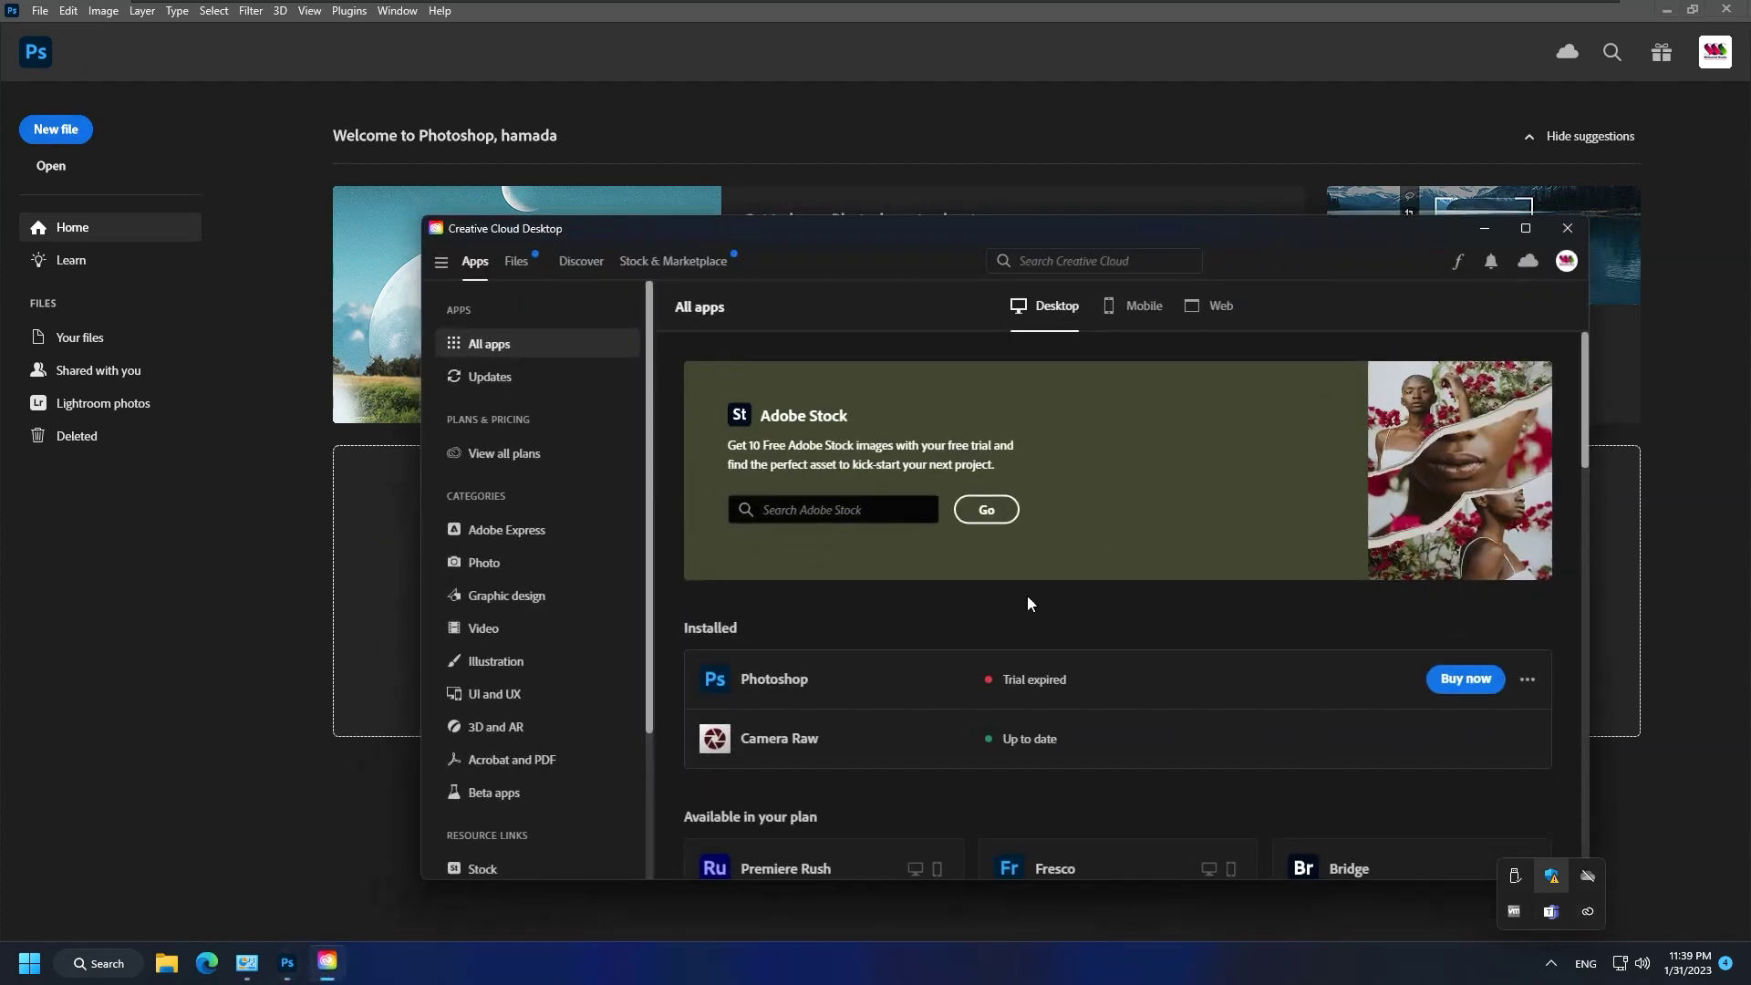
pyautogui.click(1480, 230)
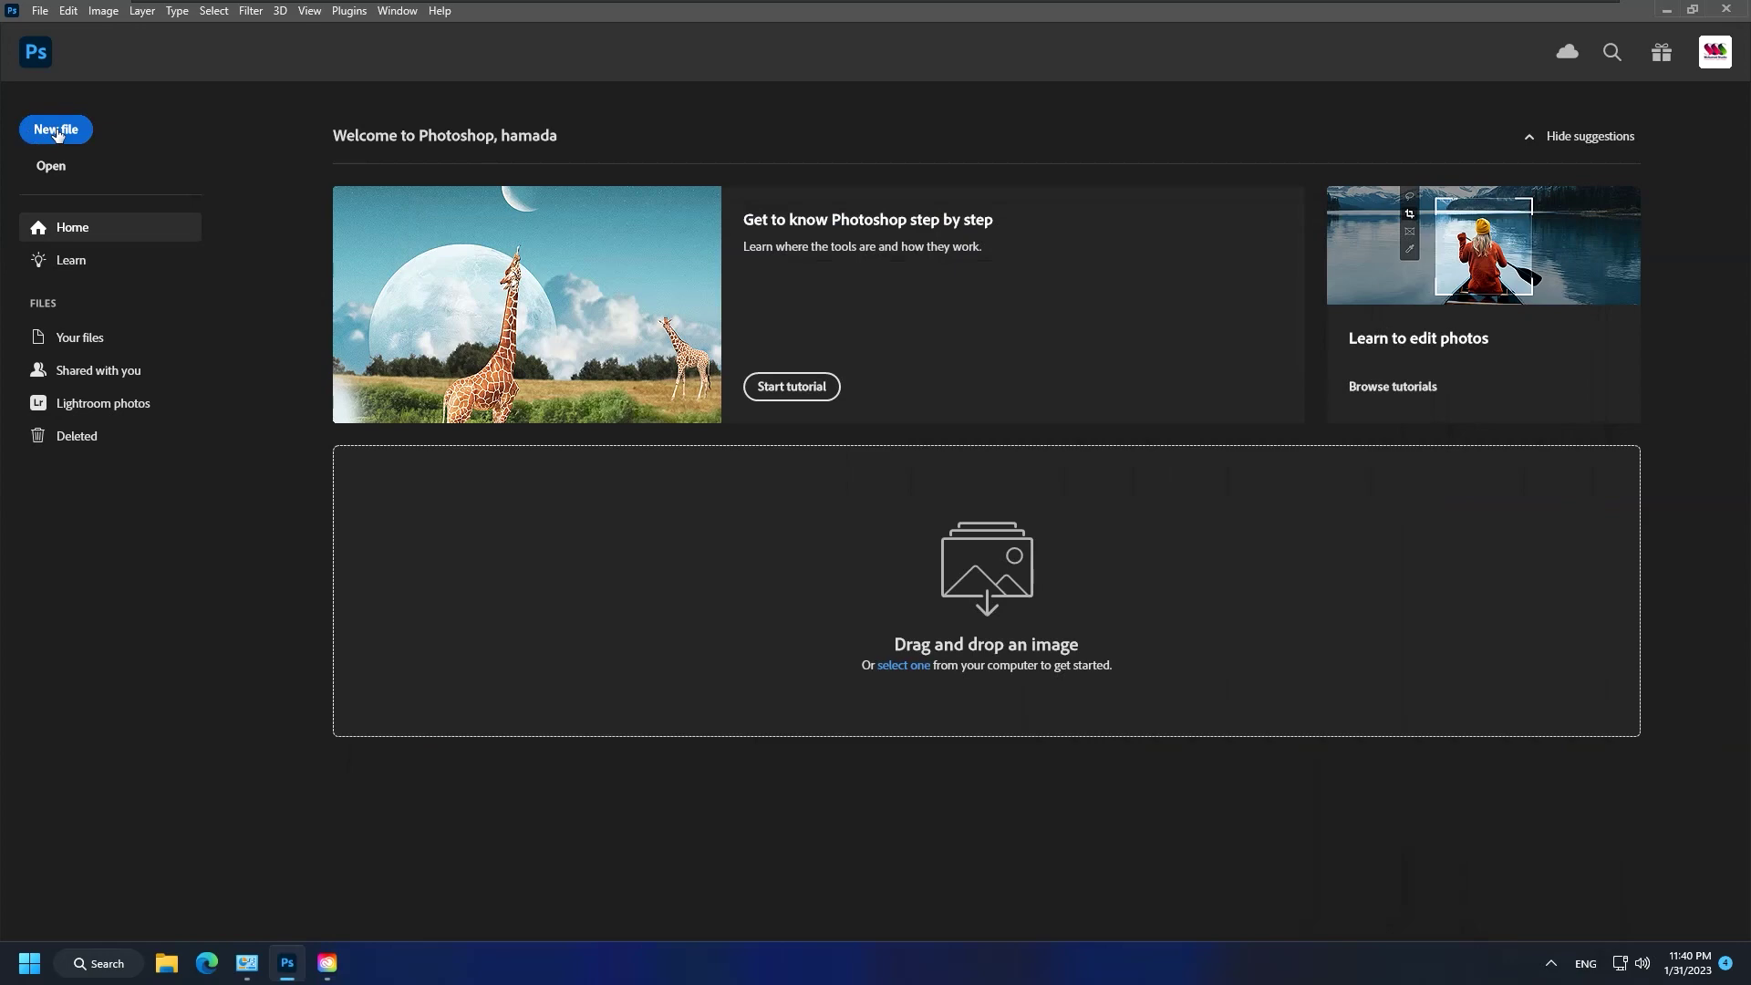
pyautogui.click(57, 131)
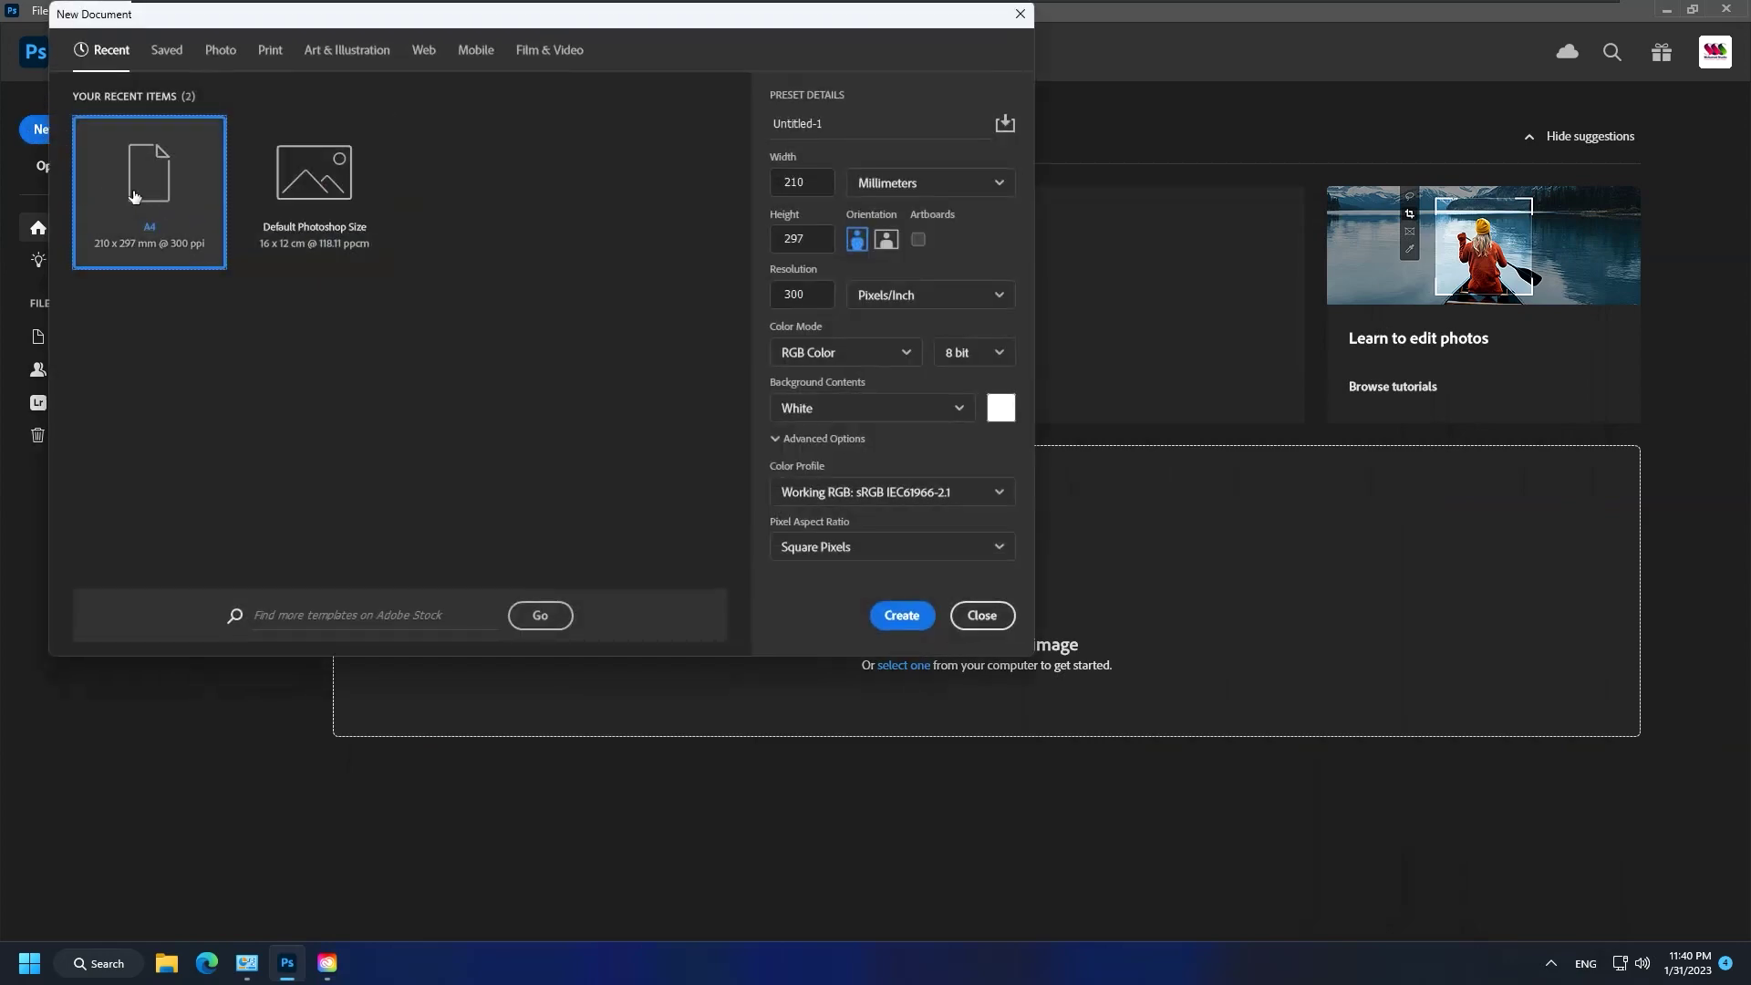
# Create a blank A4 document and repeatedly try downloading the Skin Smoothing neural filter.
pyautogui.click(901, 614)
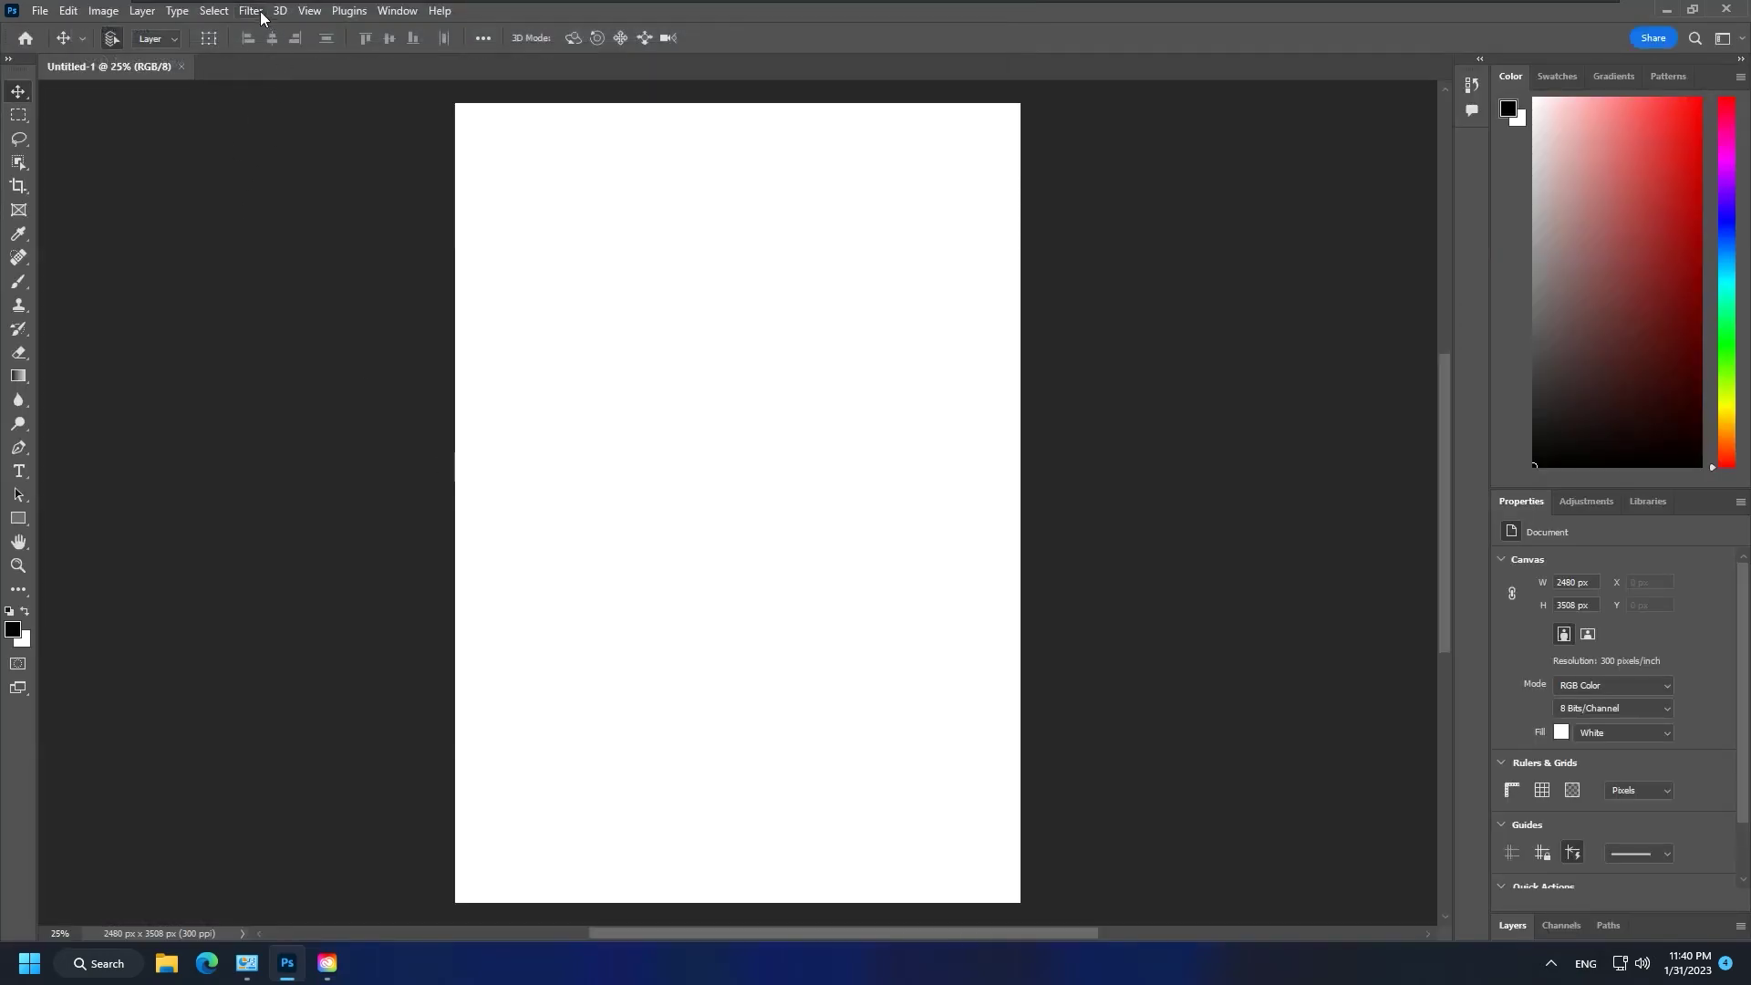
pyautogui.click(250, 11)
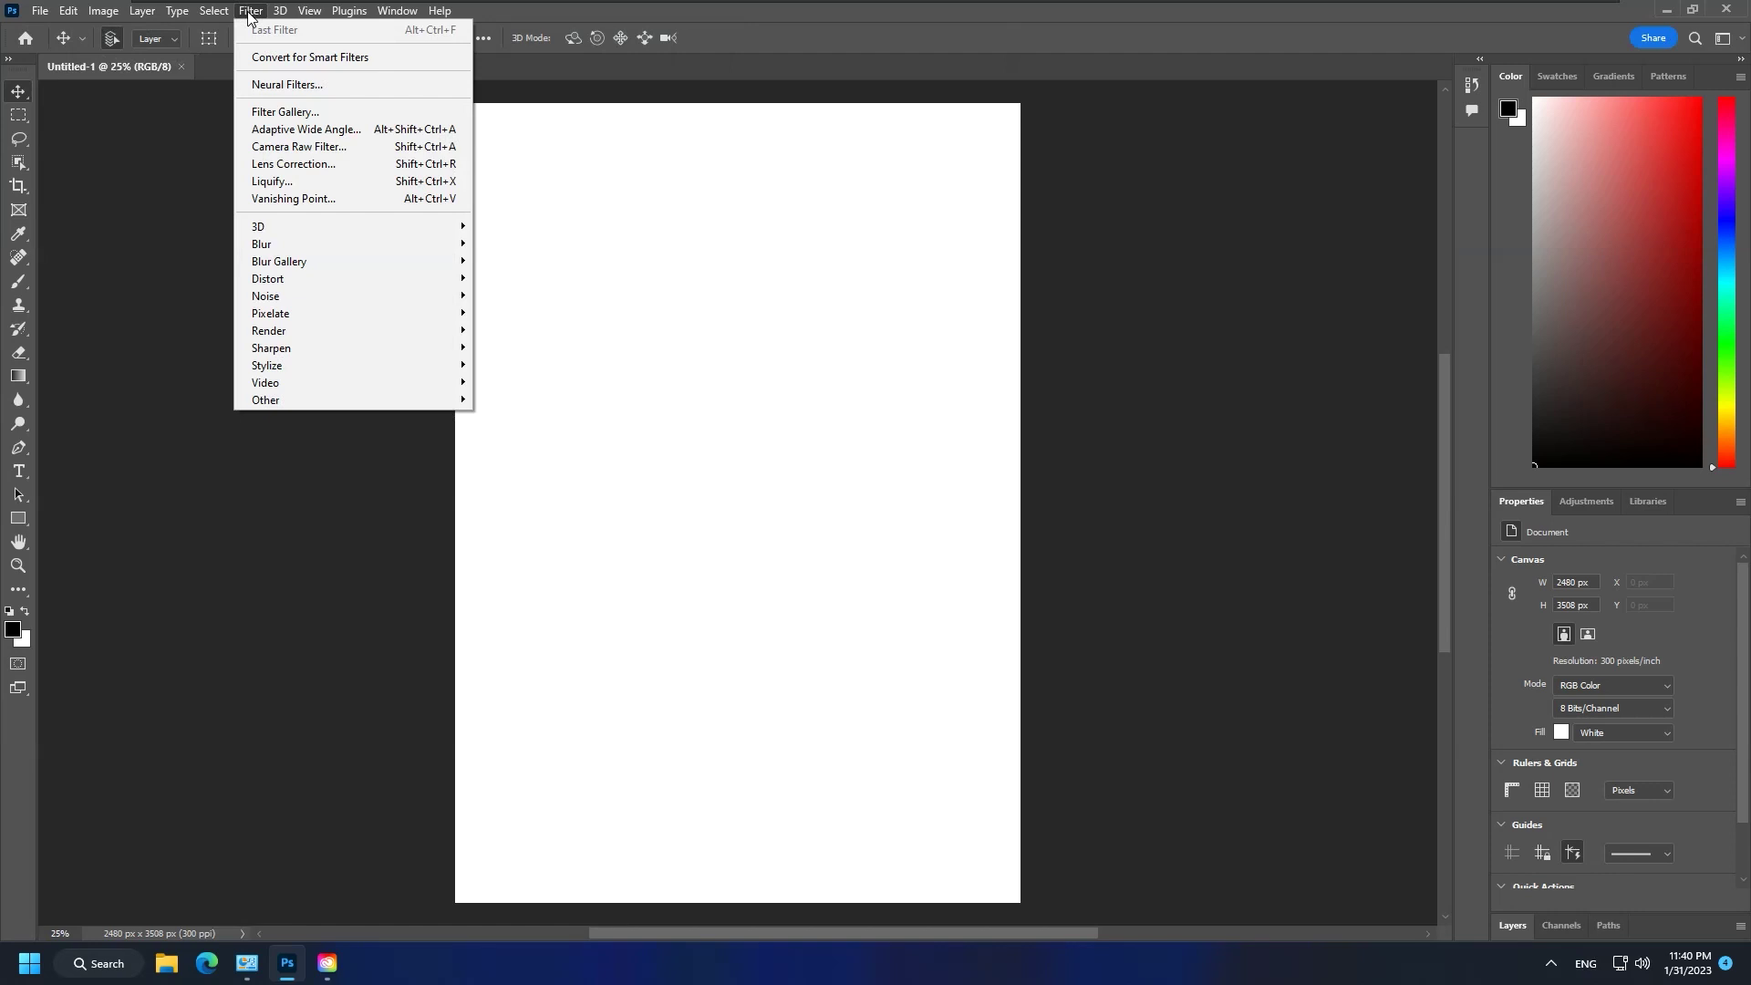
pyautogui.click(297, 84)
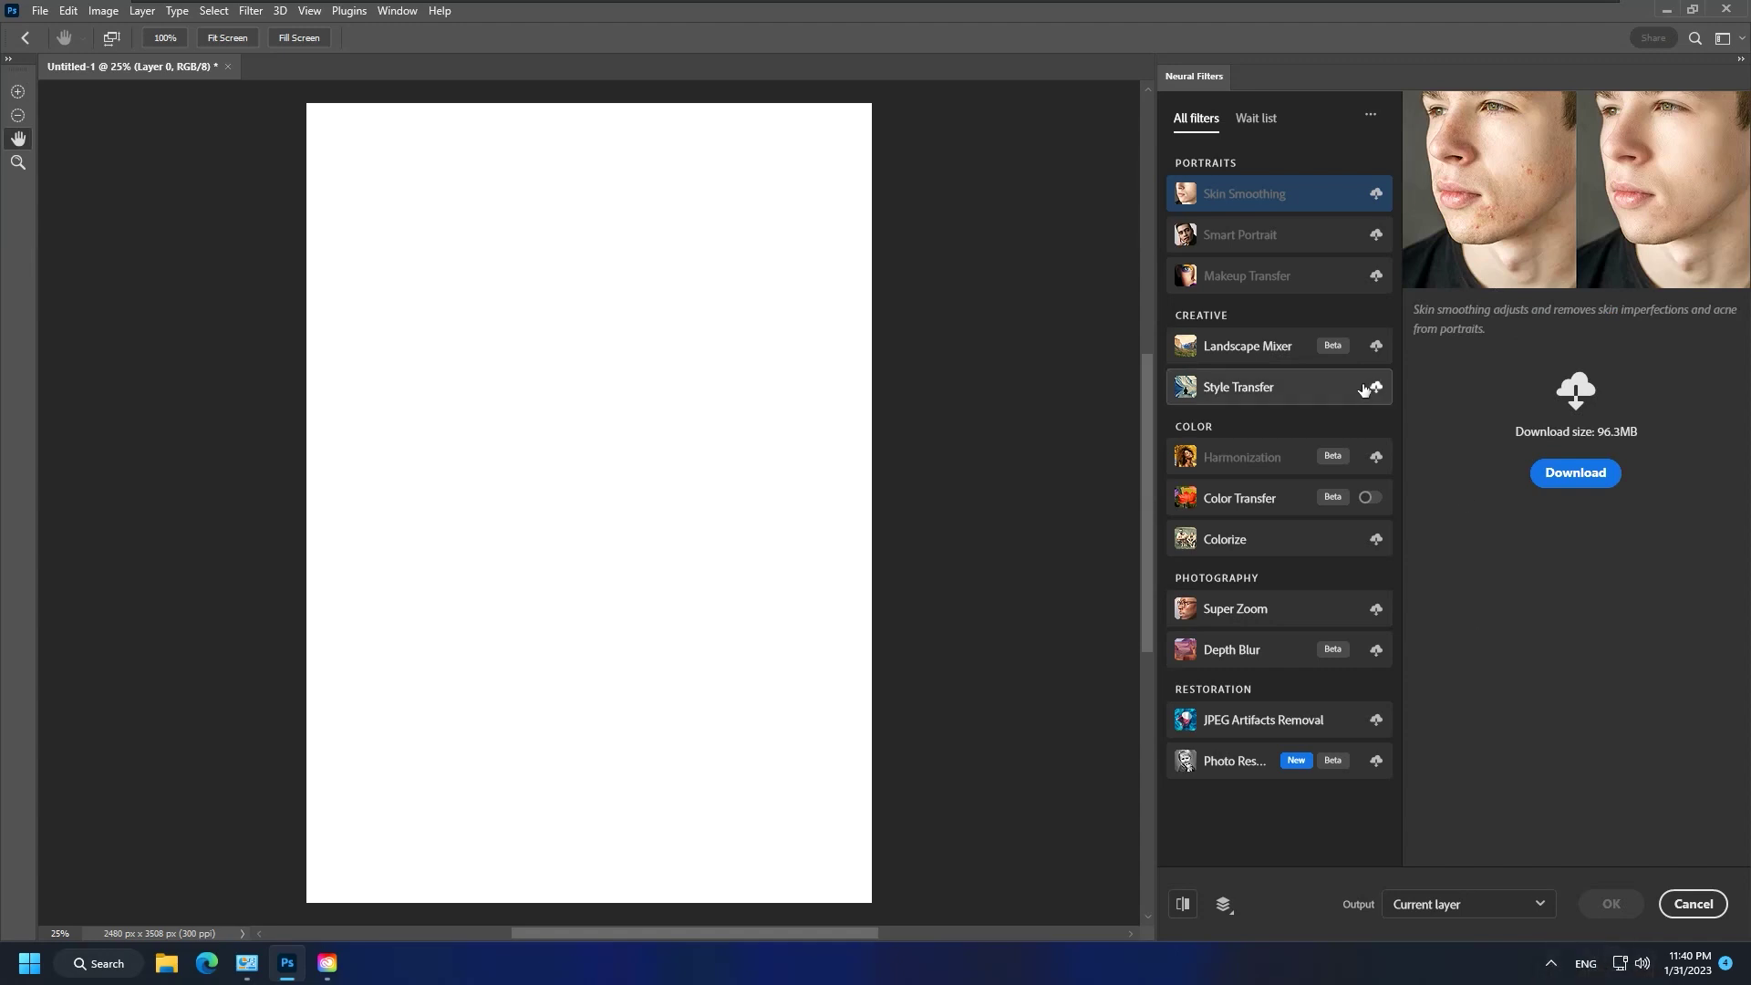
pyautogui.click(1582, 476)
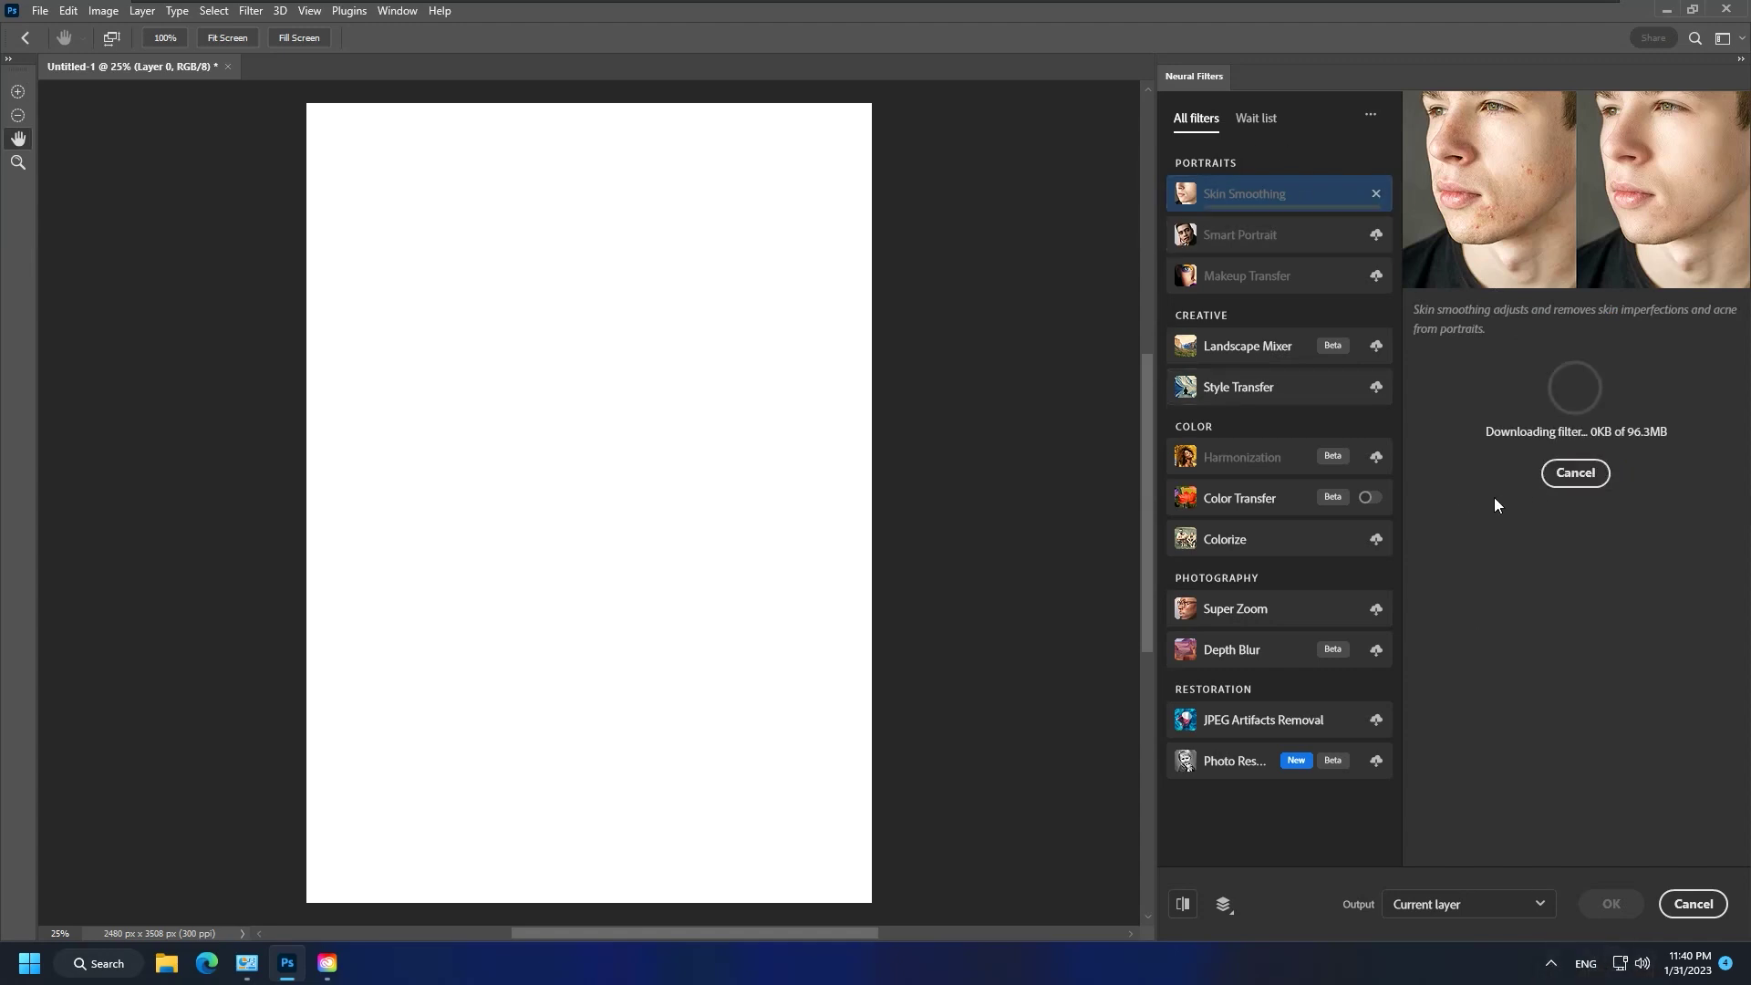
pyautogui.click(1582, 474)
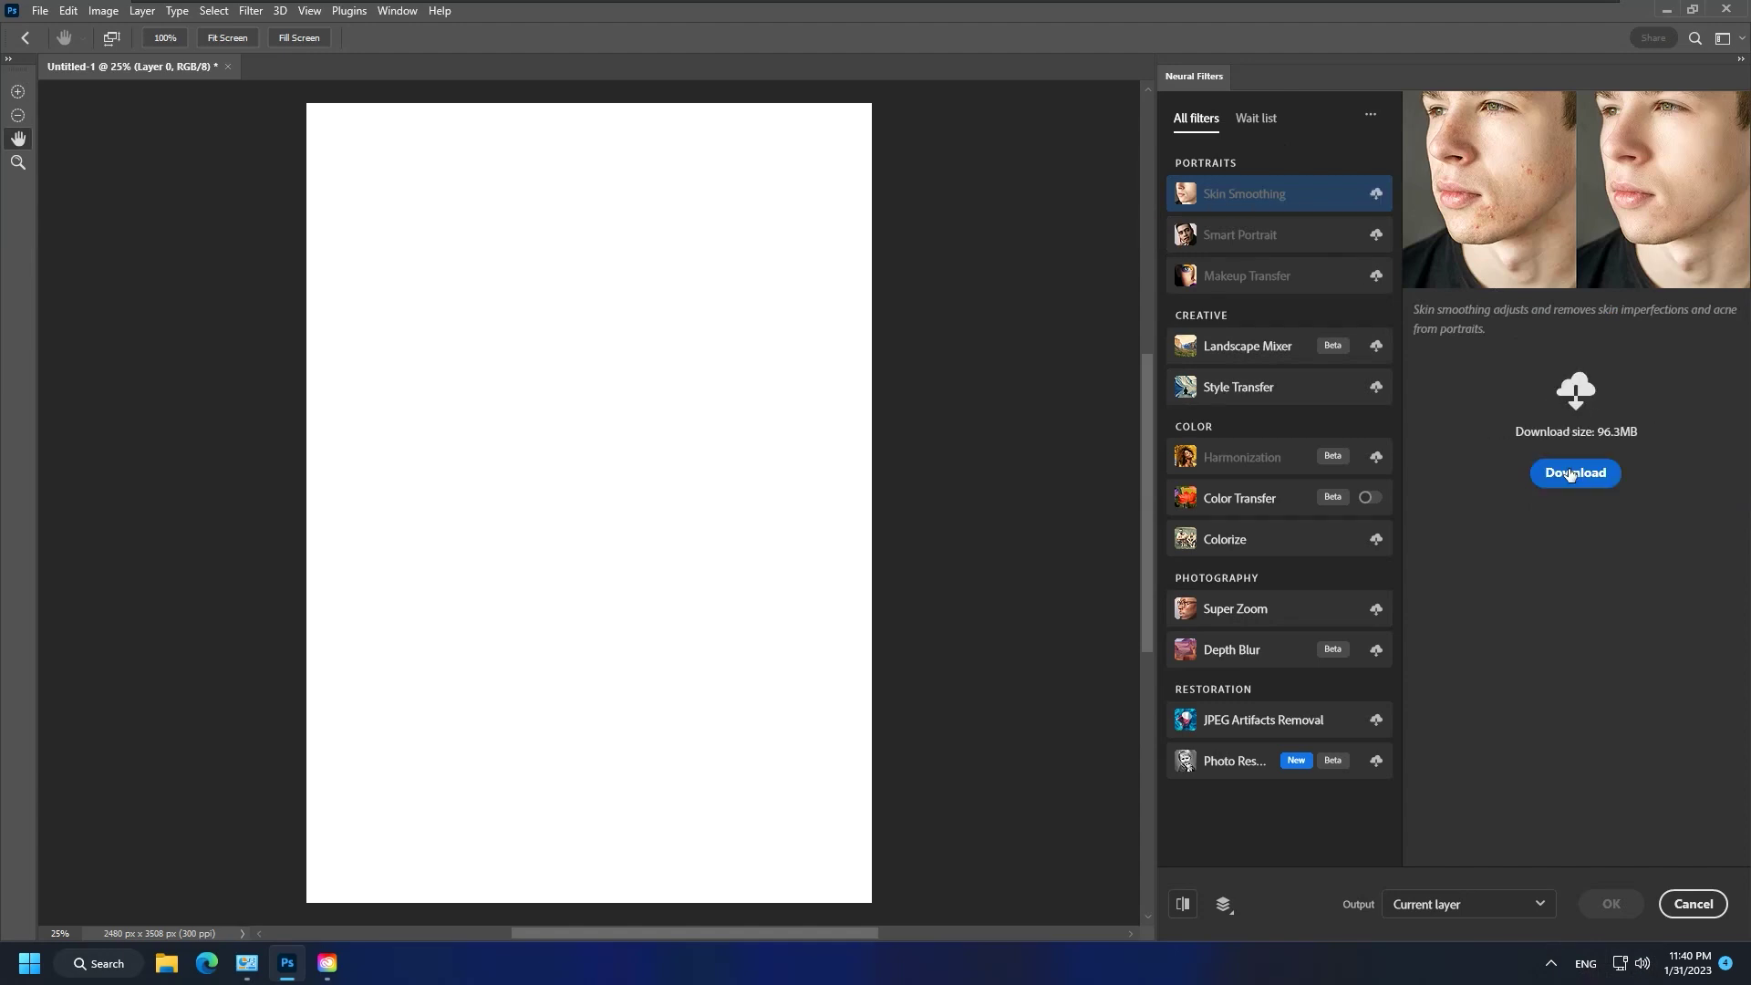
pyautogui.click(1572, 474)
pyautogui.click(1568, 476)
pyautogui.click(1567, 475)
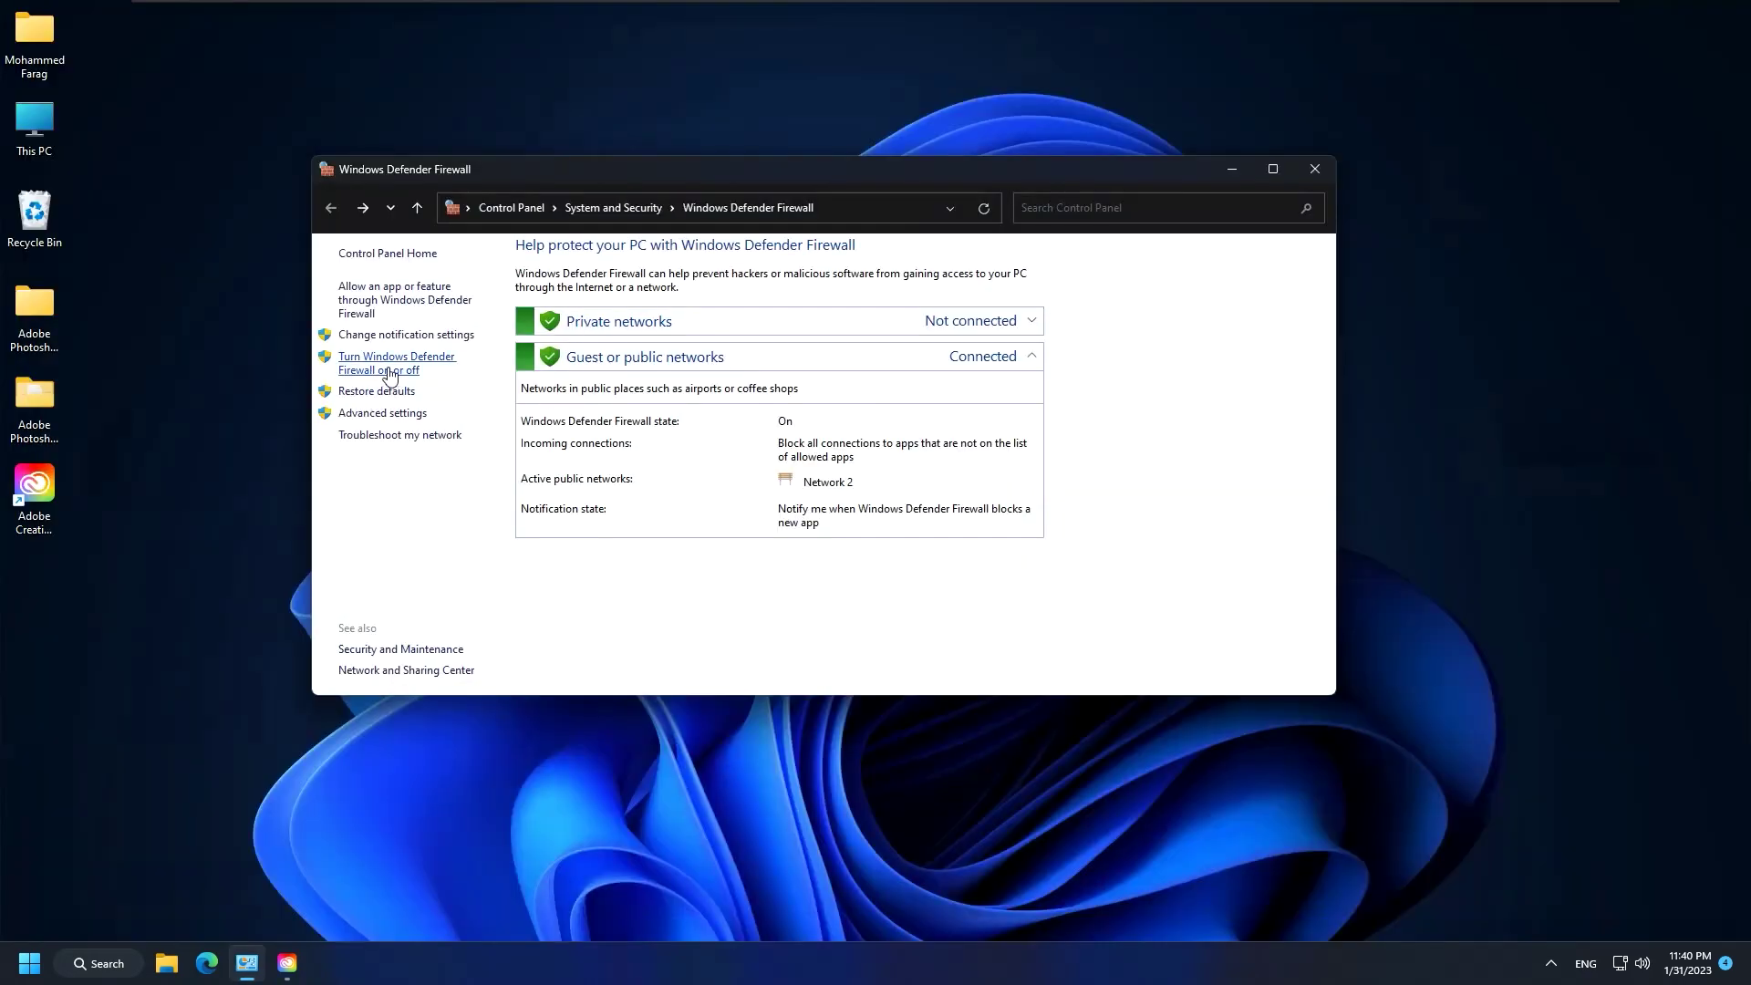
# Select firewall off for both networks, back out unsaved, and view private network details.
pyautogui.click(391, 369)
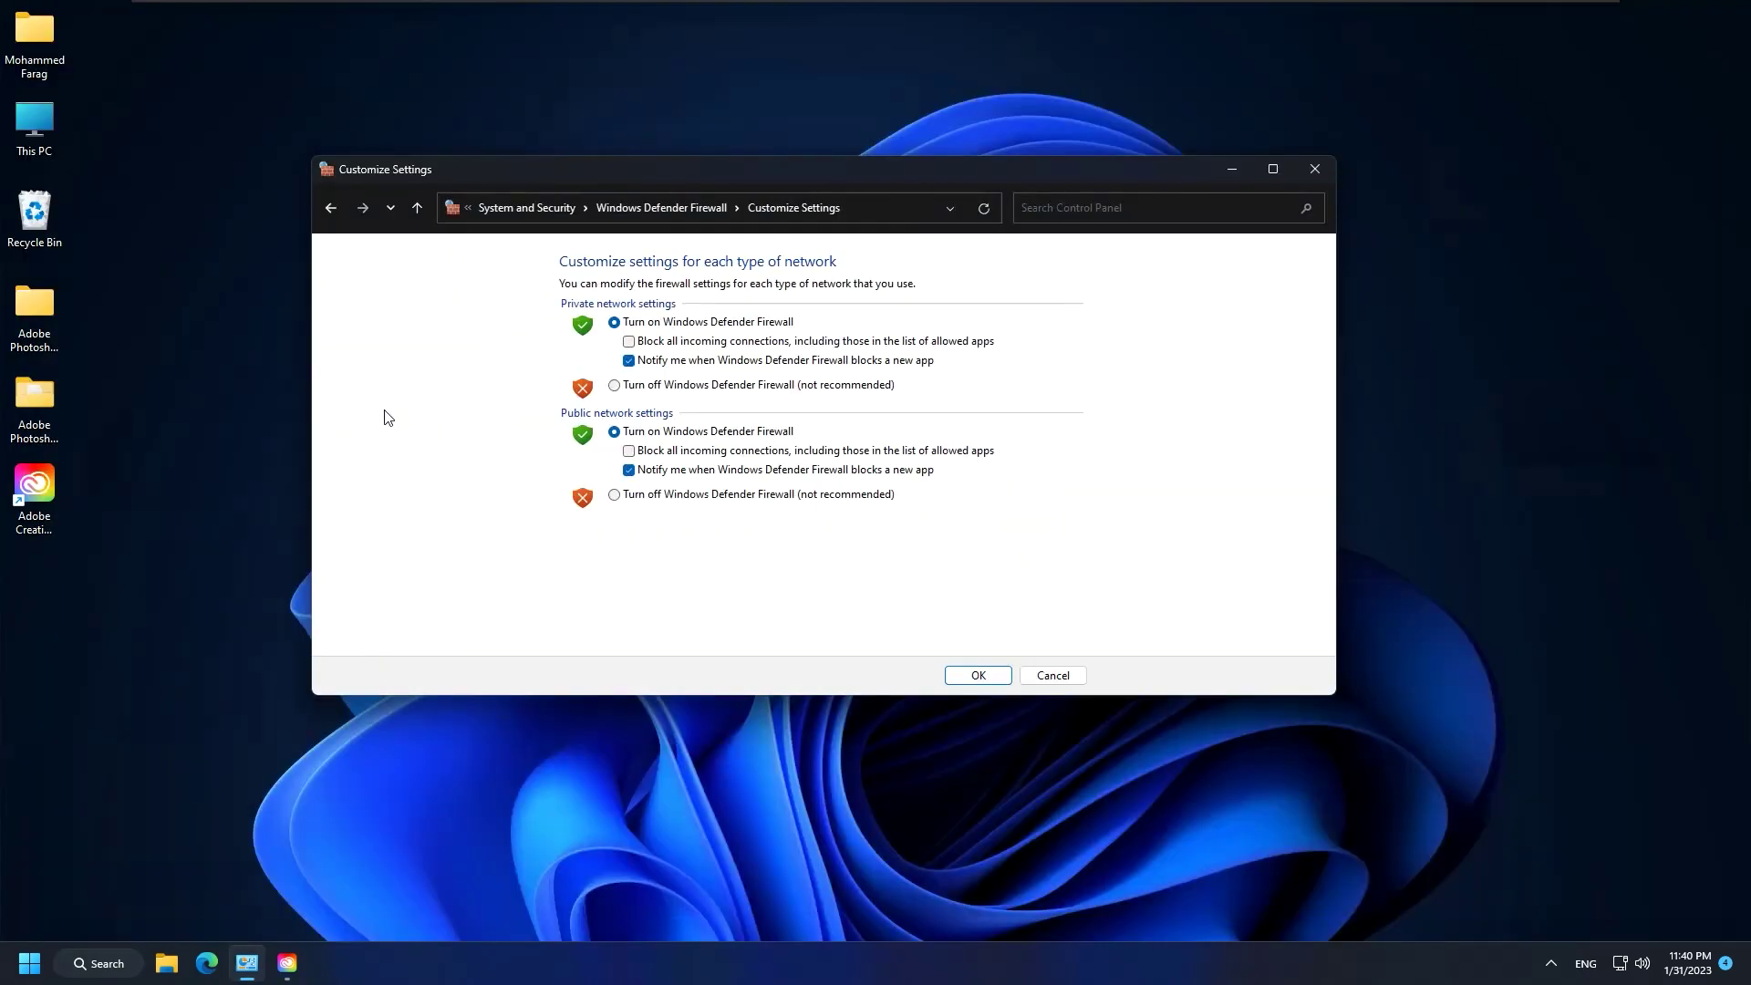
pyautogui.click(631, 383)
pyautogui.click(633, 498)
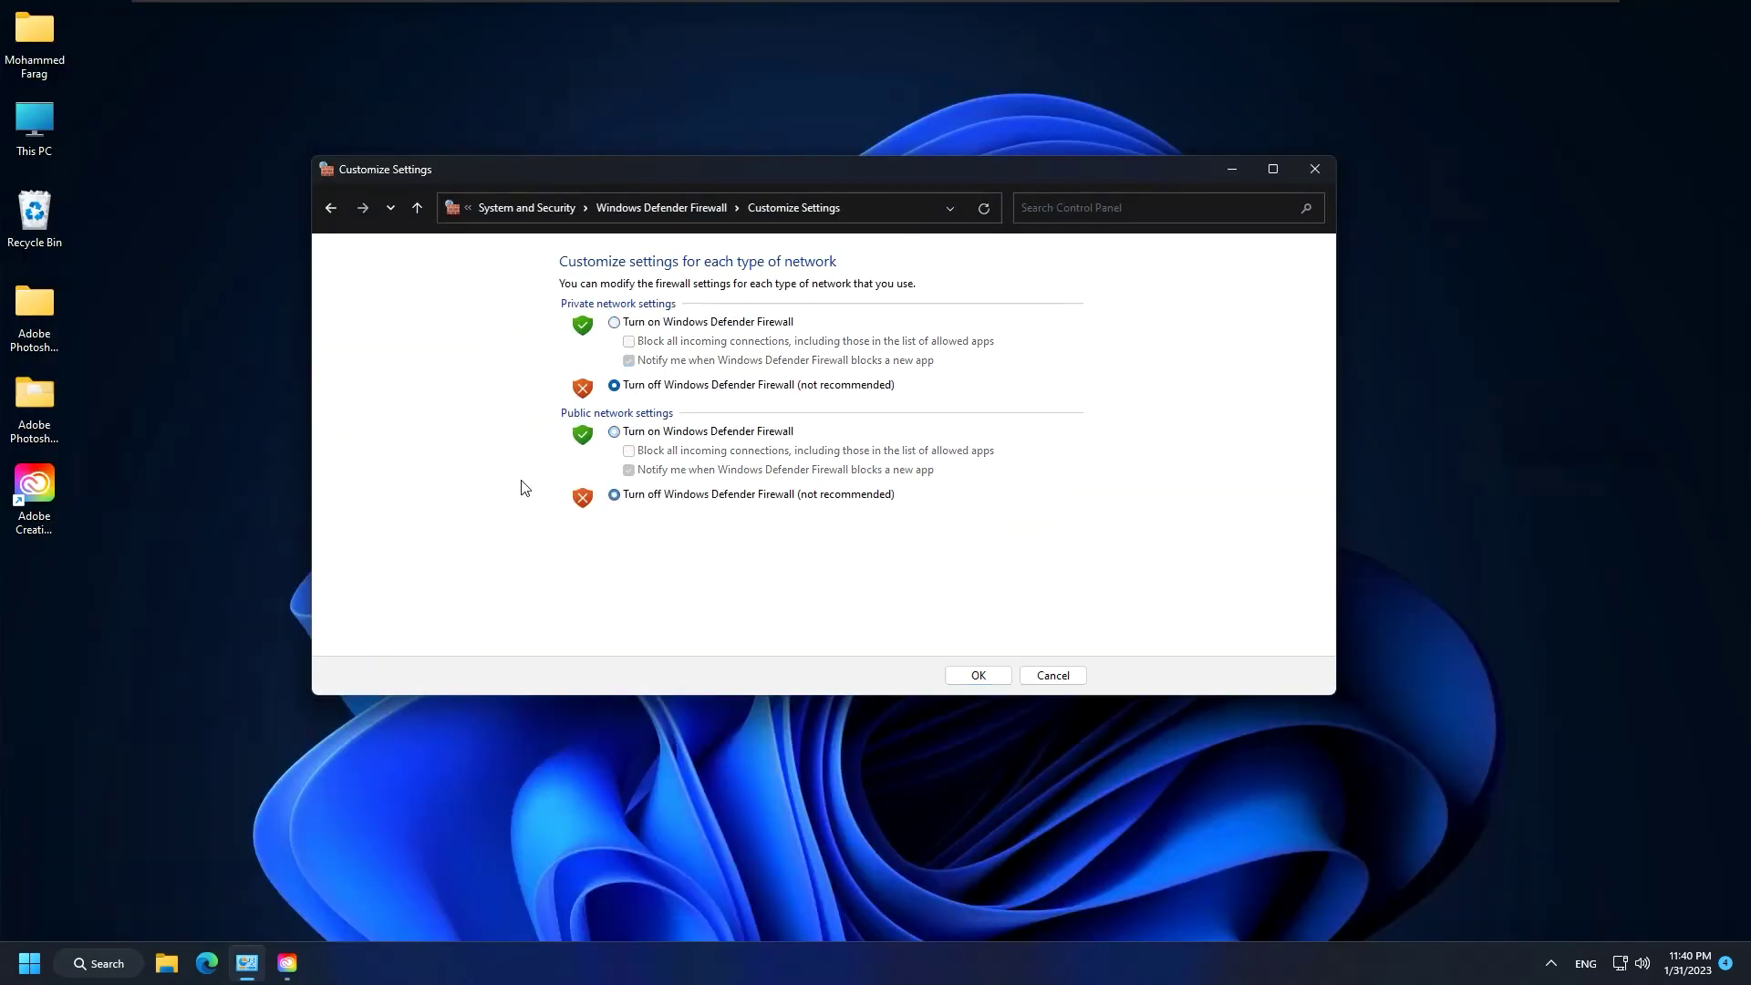
pyautogui.click(330, 208)
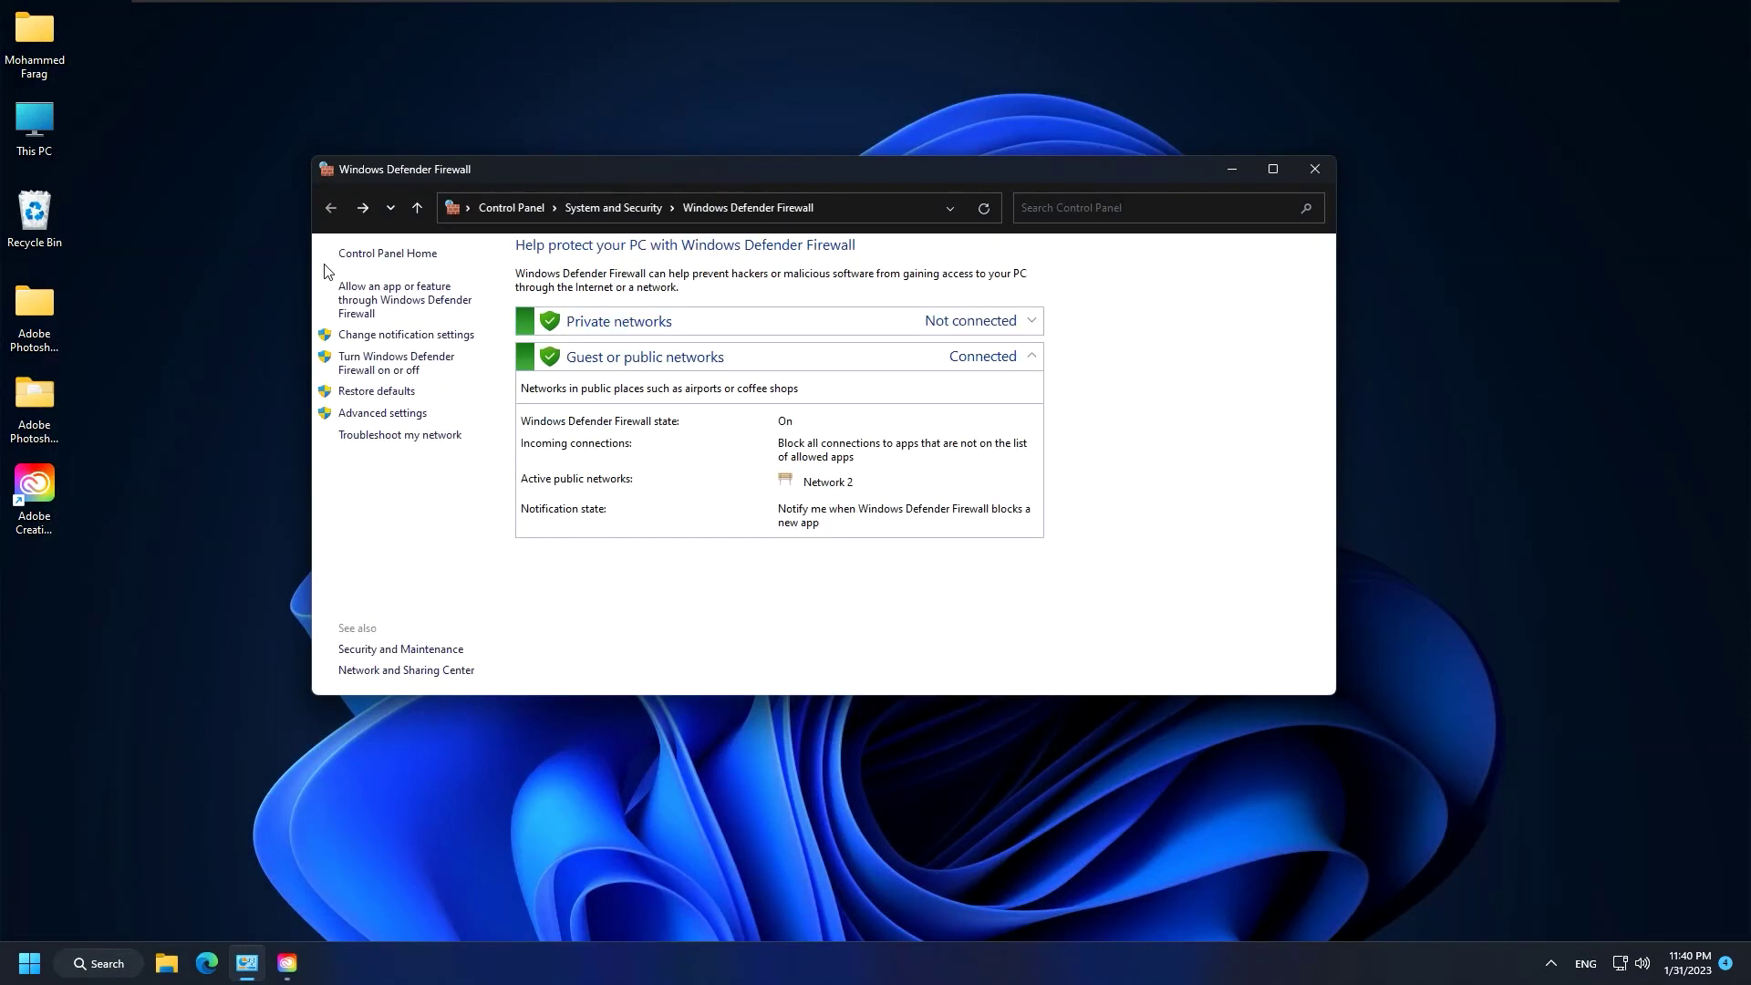
pyautogui.click(626, 326)
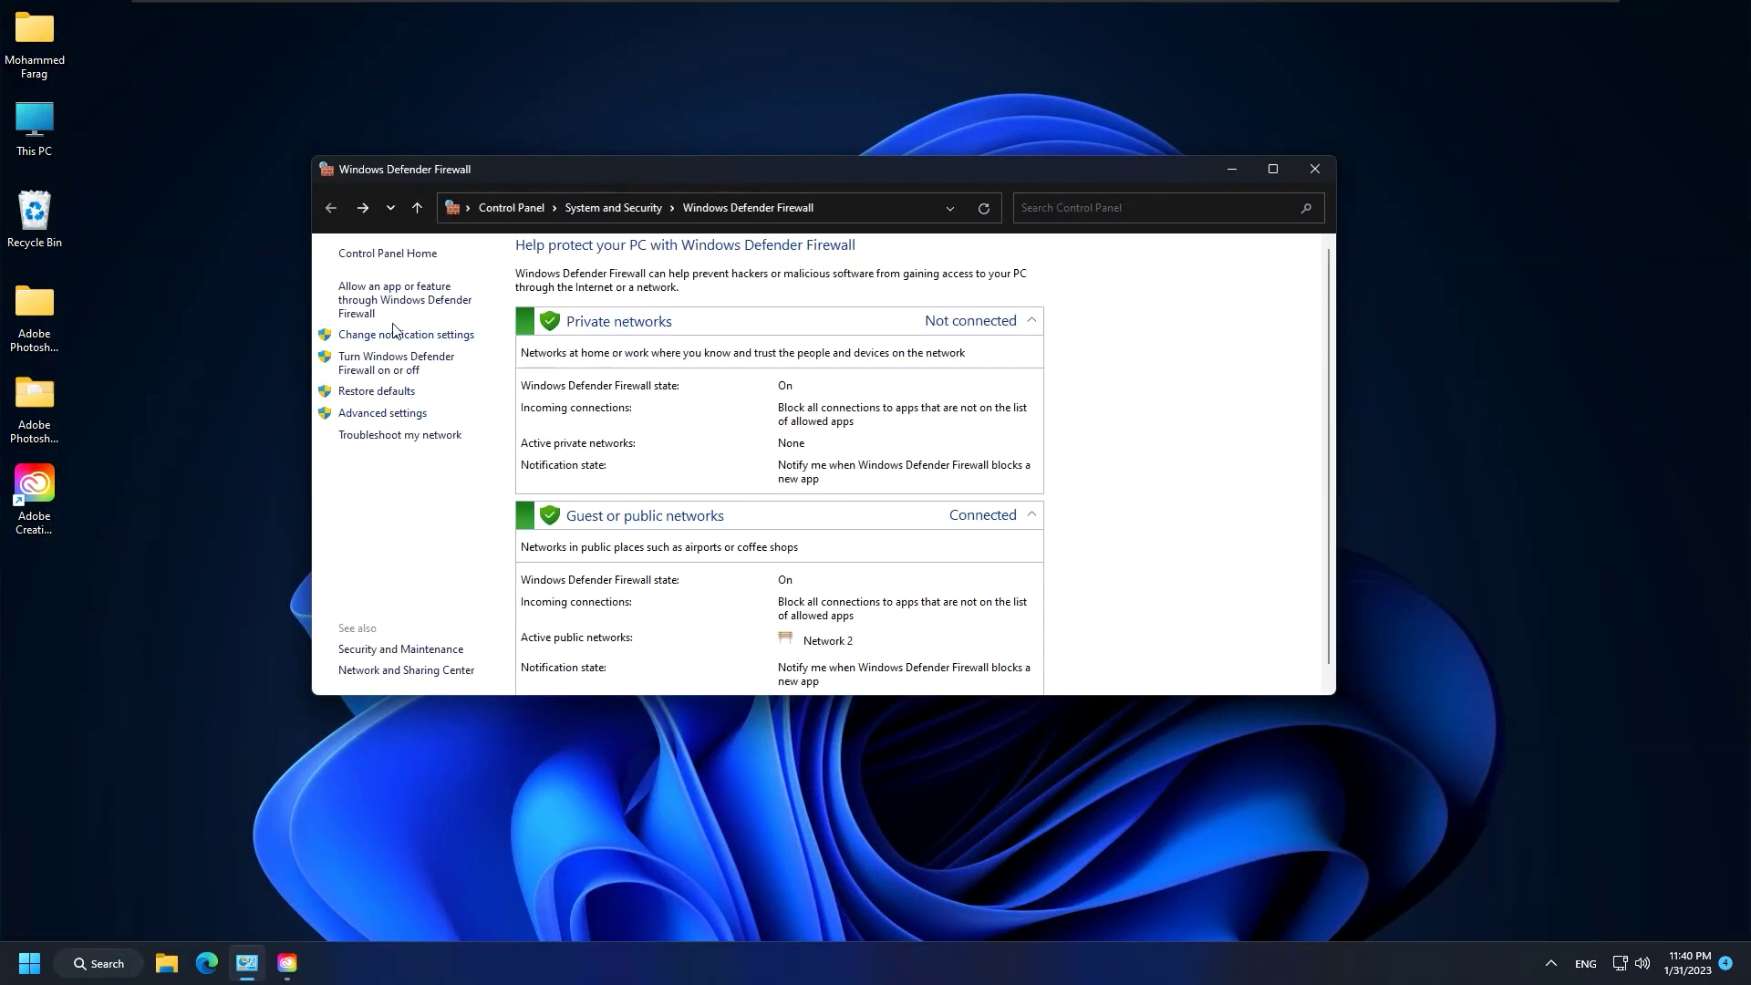
# Turn Windows Defender Firewall off for private and public networks and apply it.
pyautogui.click(394, 363)
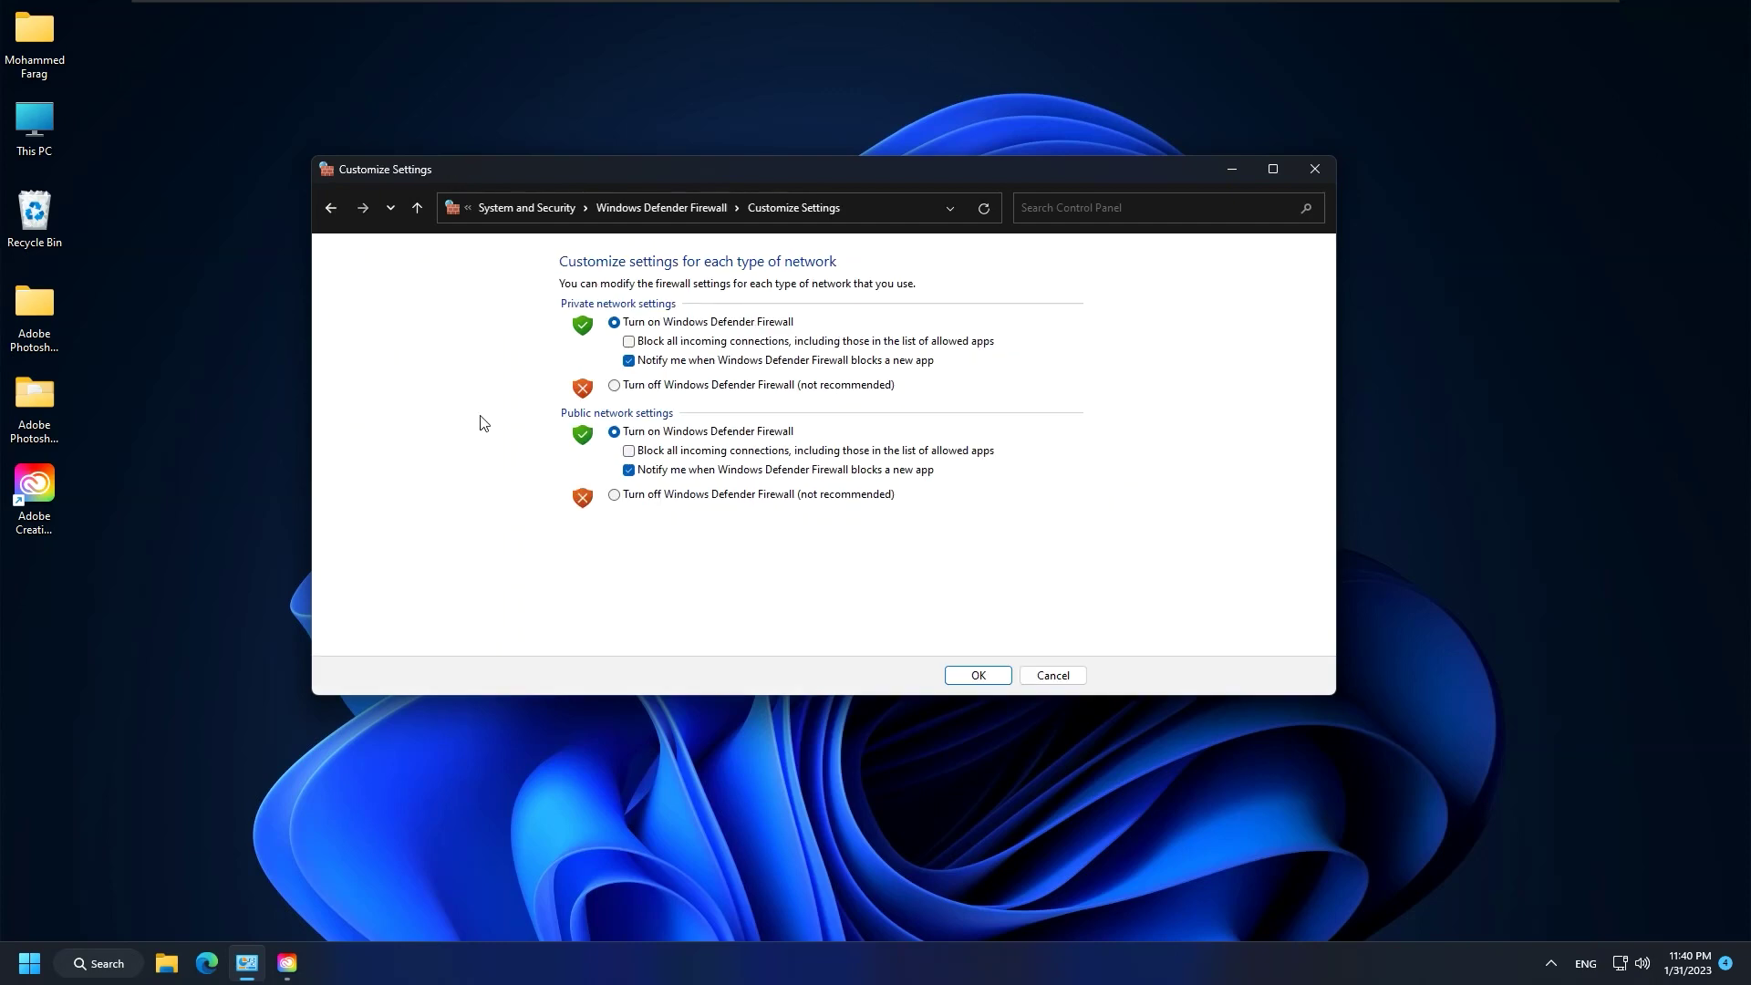
pyautogui.click(613, 385)
pyautogui.click(614, 494)
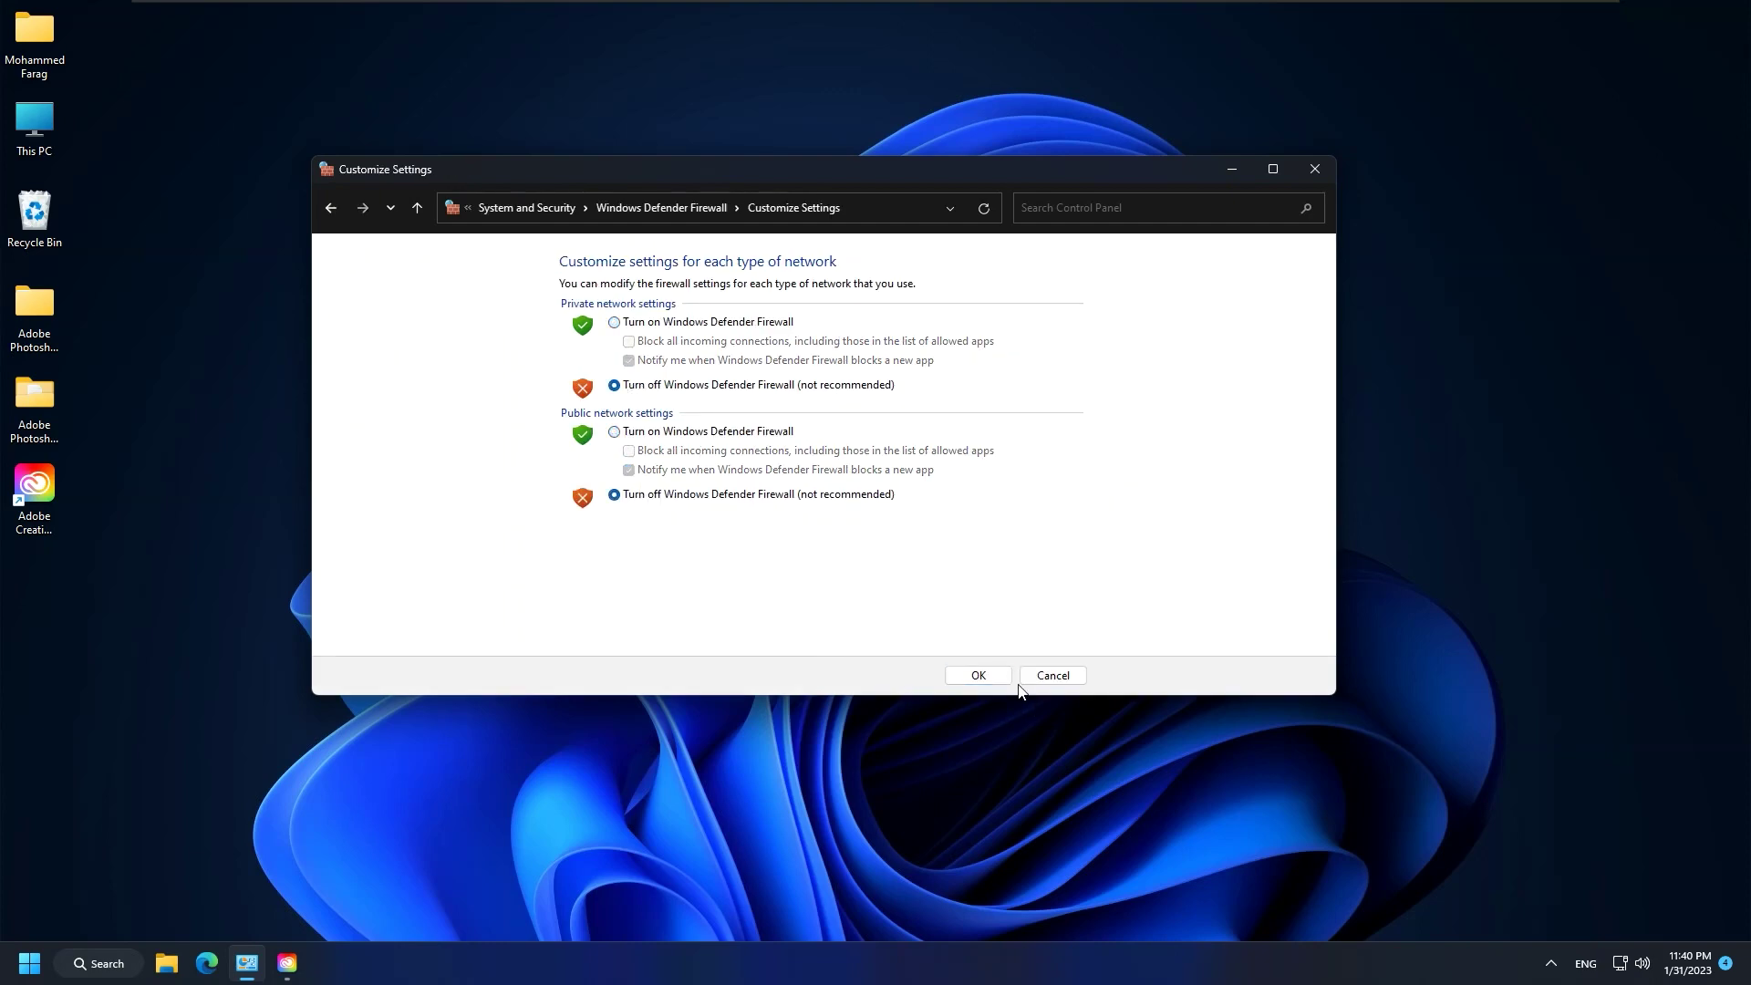
pyautogui.click(974, 676)
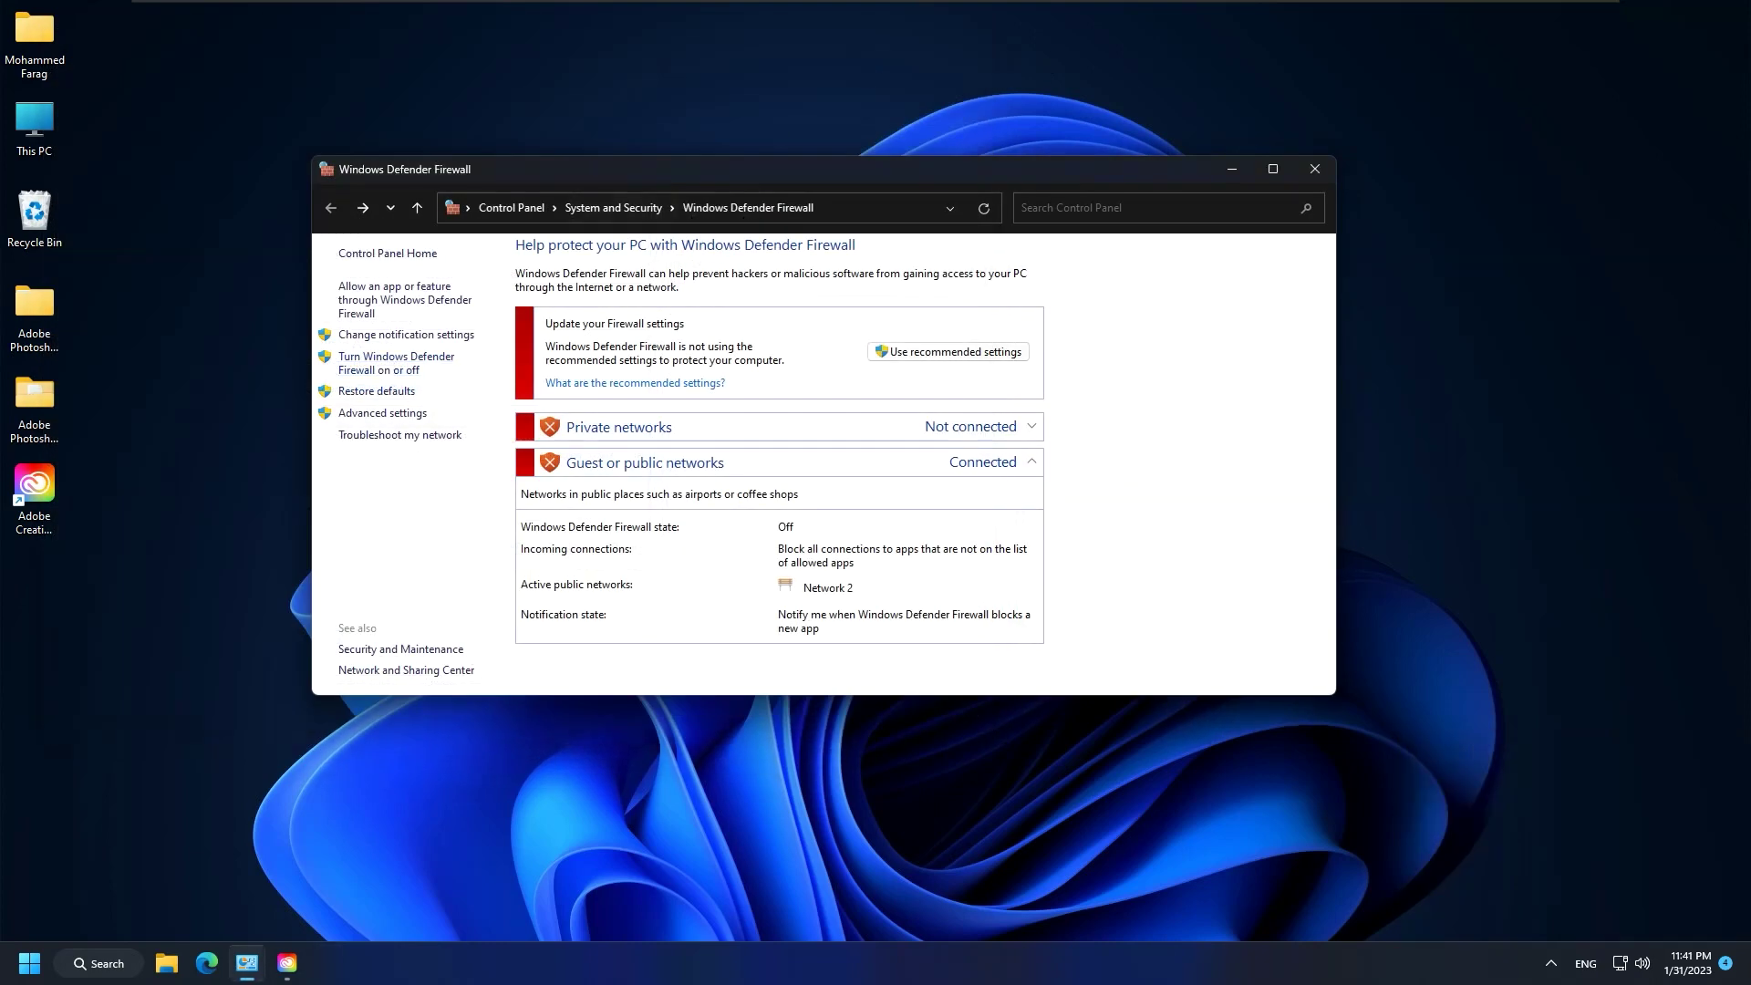
pyautogui.click(349, 413)
# Review the inbound and outbound rule lists, then launch the New Inbound Rule wizard.
pyautogui.click(110, 120)
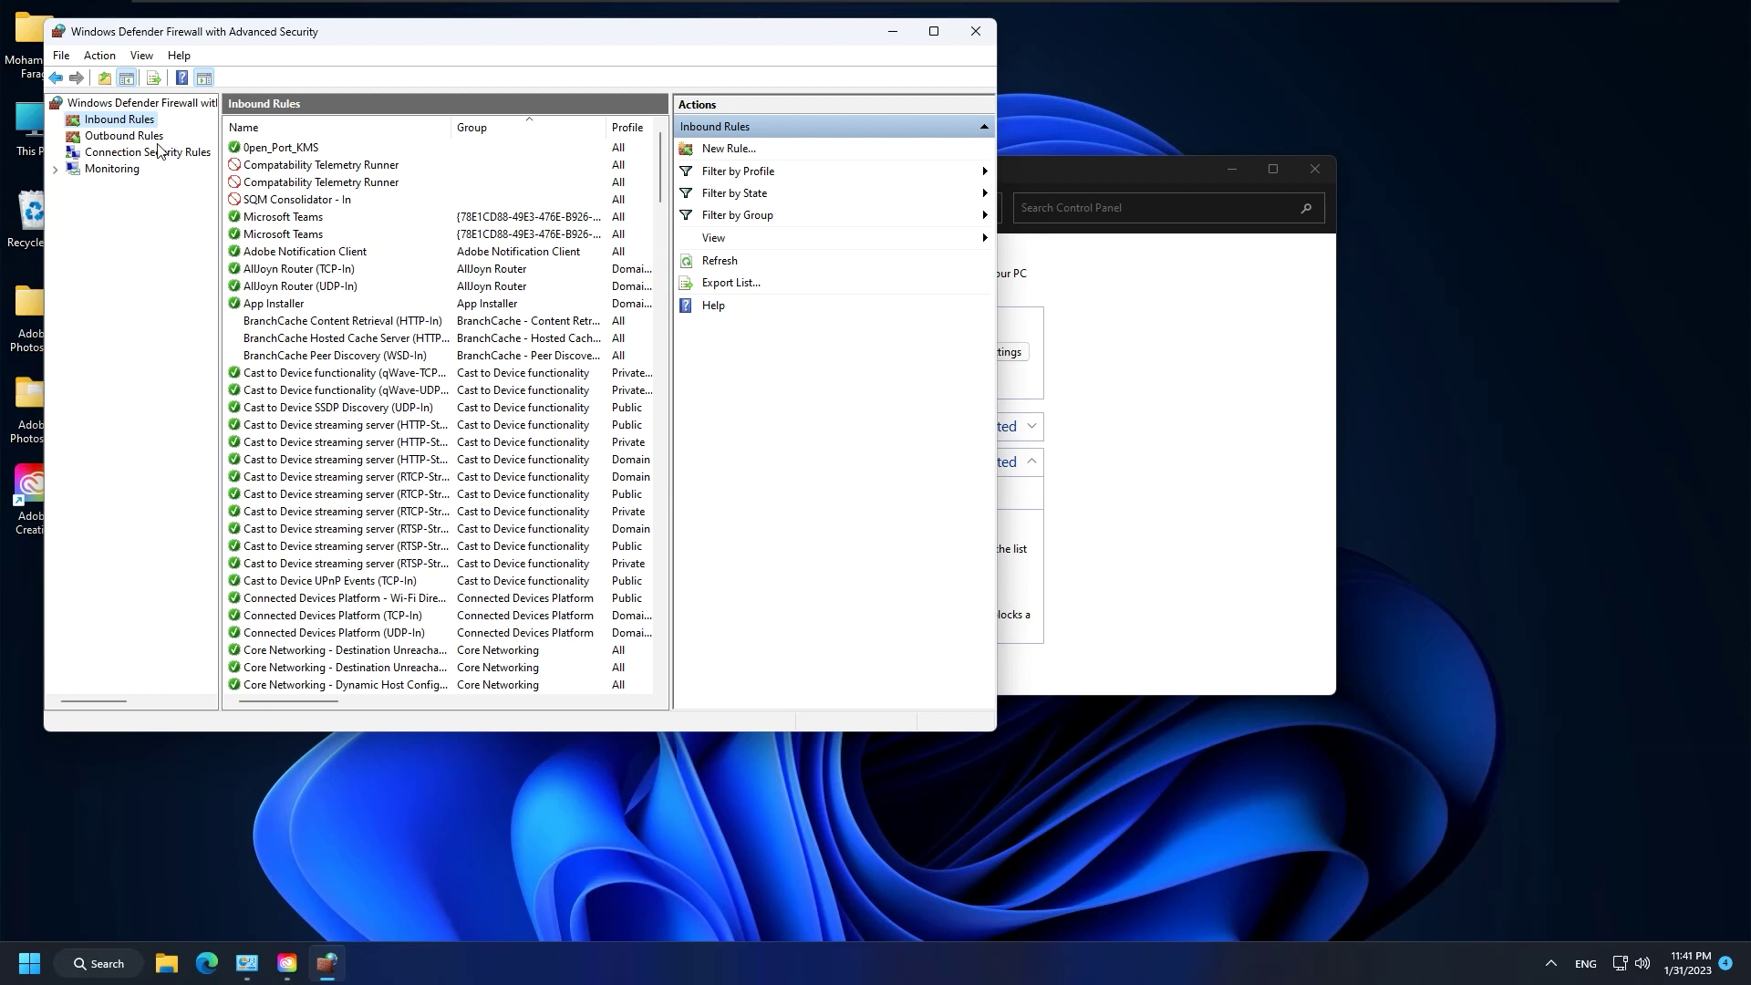
pyautogui.click(114, 122)
pyautogui.click(124, 136)
pyautogui.click(127, 121)
pyautogui.click(719, 151)
pyautogui.moveTo(548, 211); pyautogui.dragTo(808, 143)
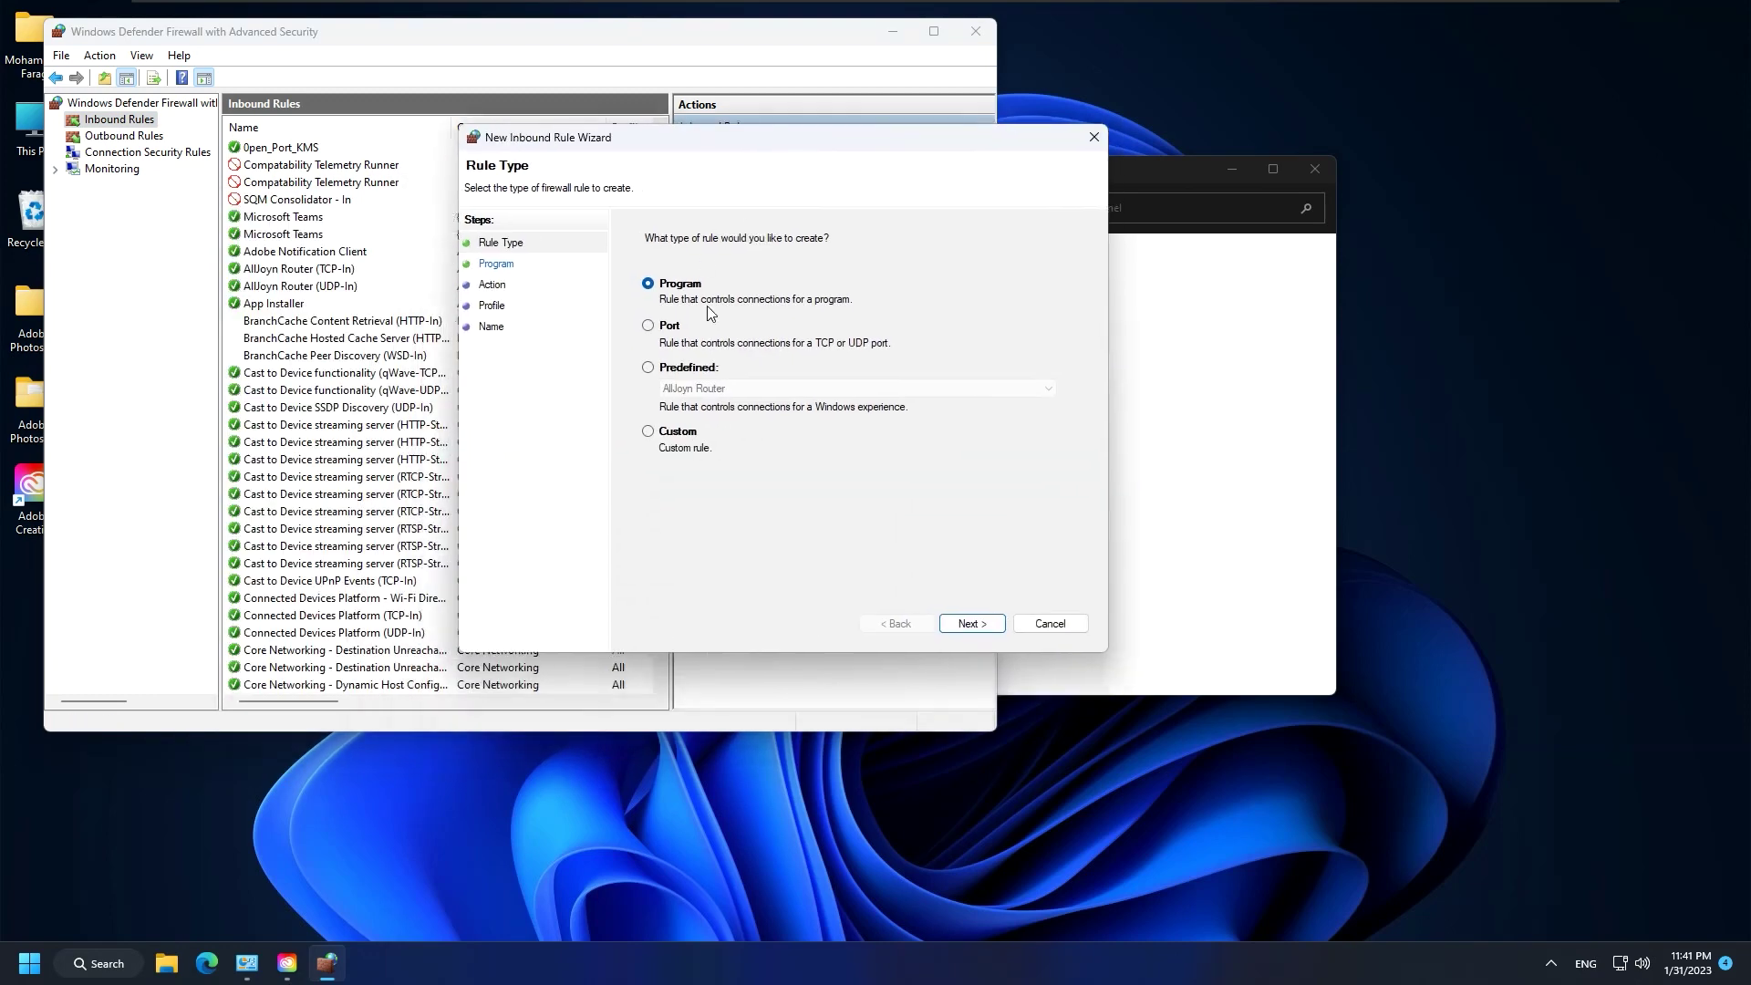
# Choose a Custom inbound rule that applies to the program Photoshop.exe.
pyautogui.click(677, 432)
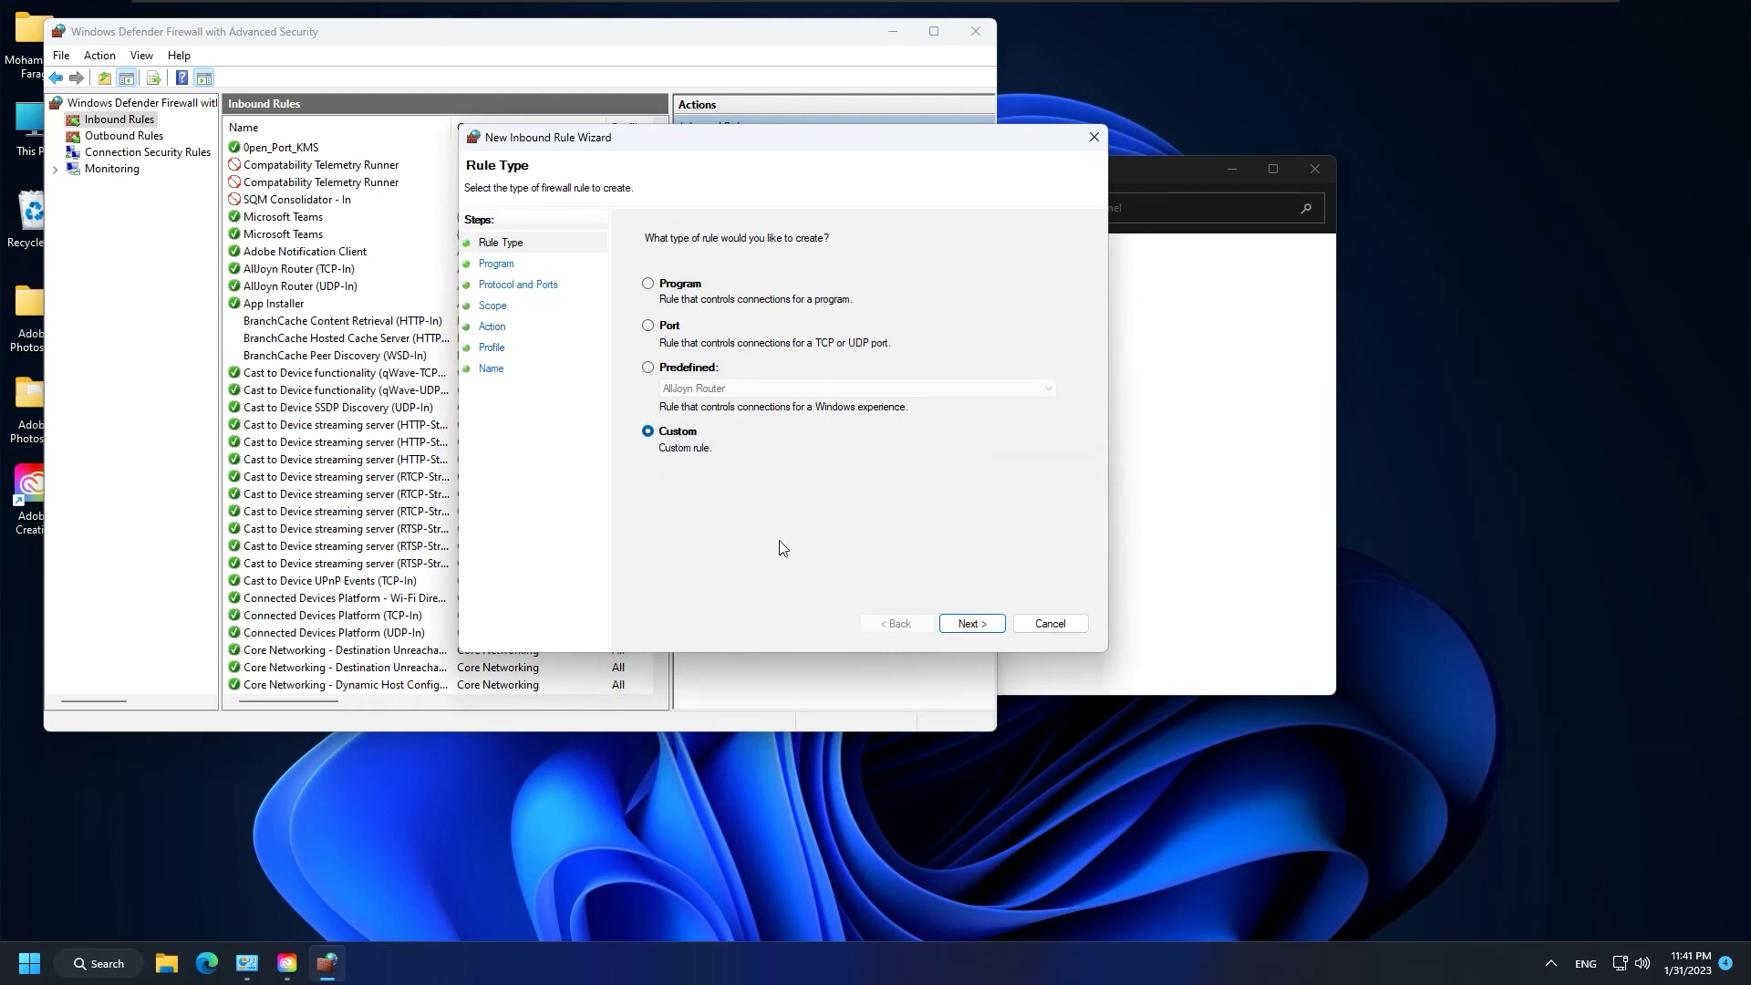
pyautogui.click(971, 624)
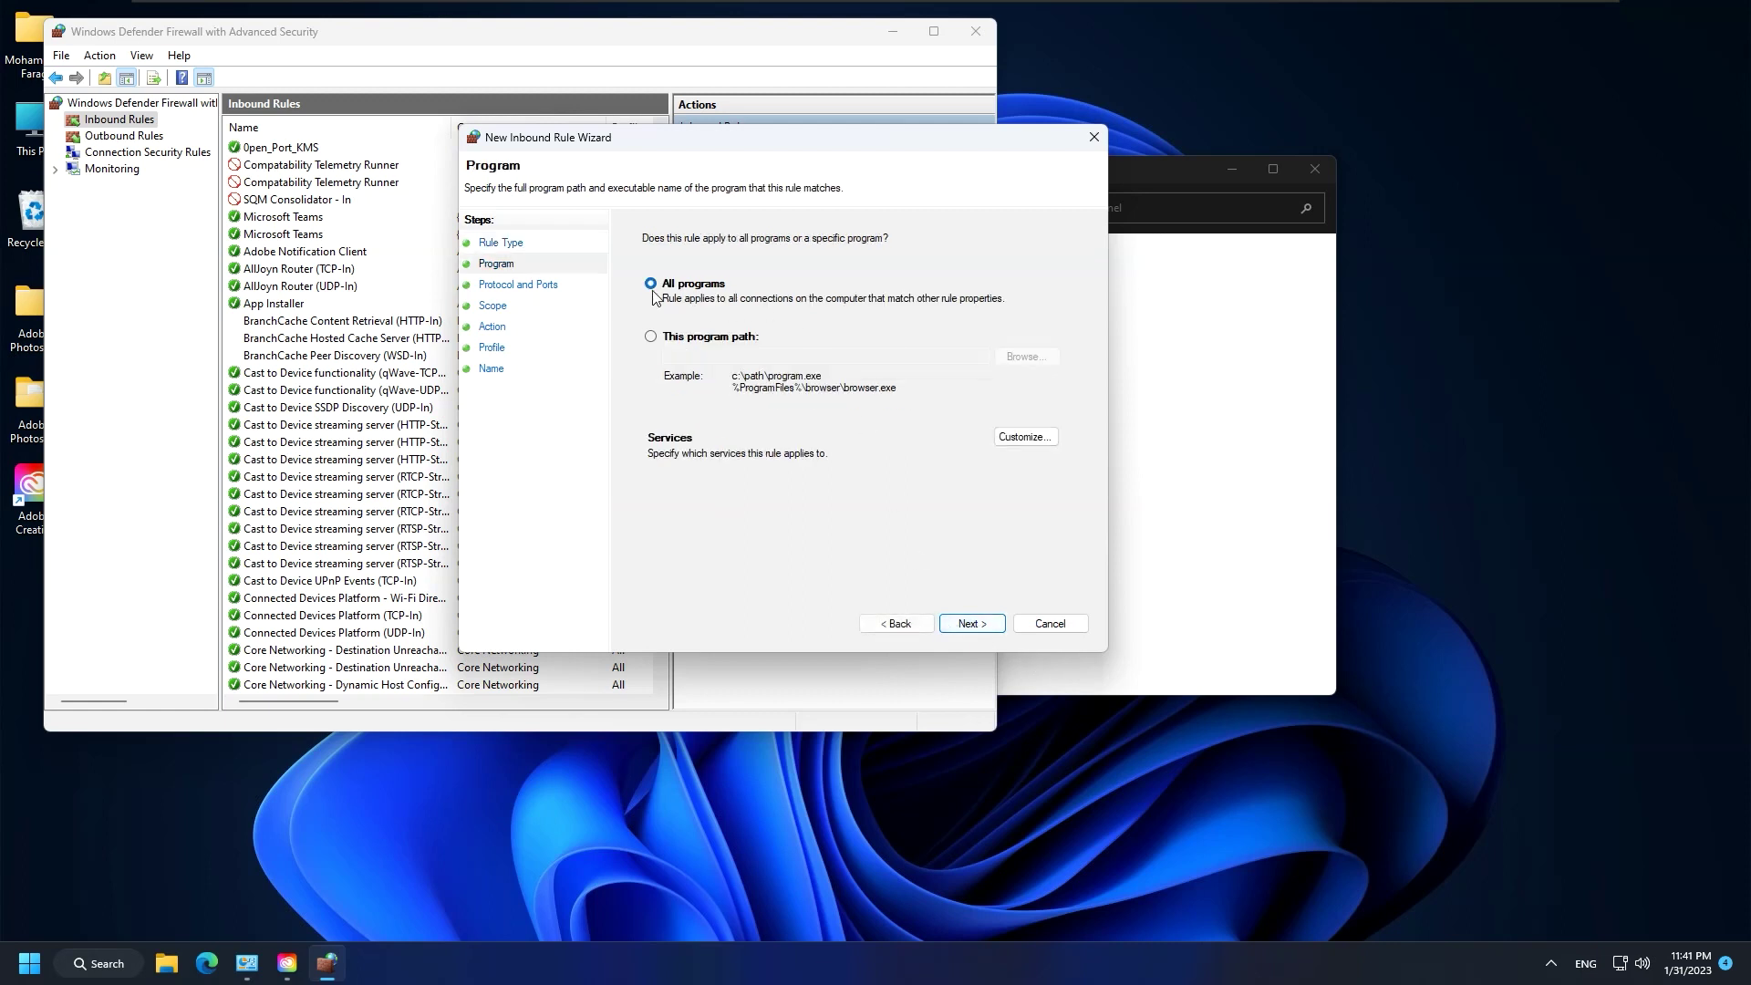
pyautogui.click(708, 337)
pyautogui.click(1026, 356)
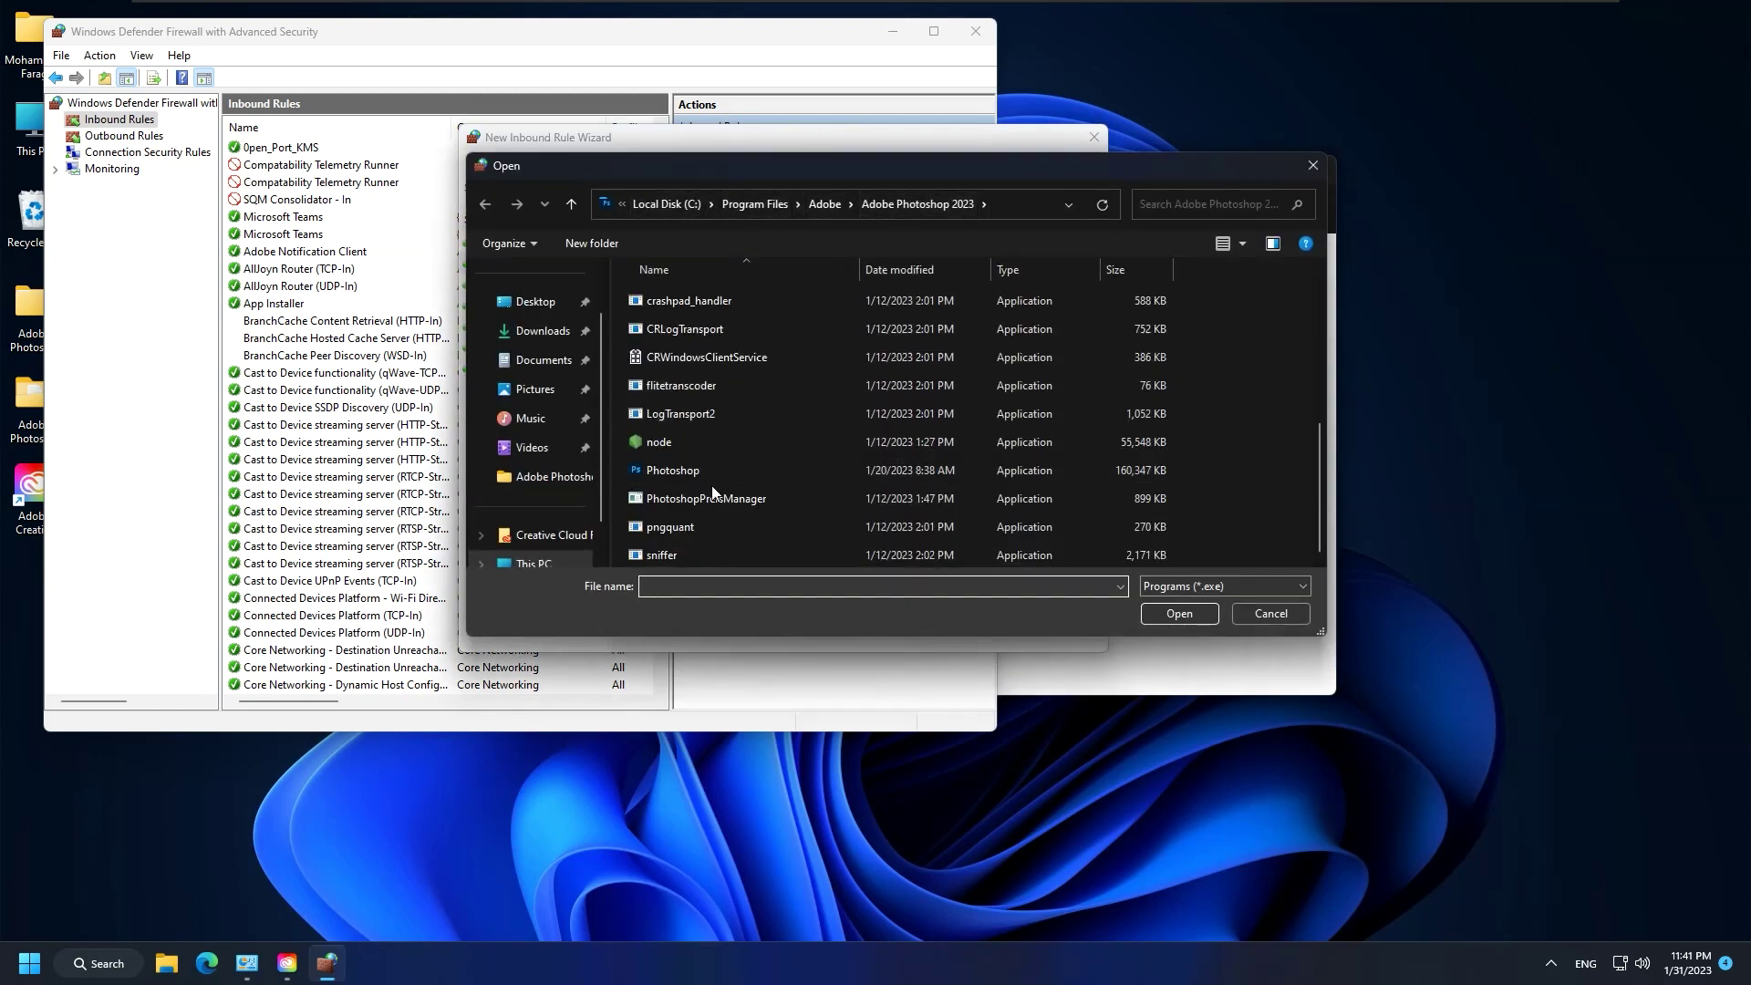
pyautogui.doubleClick(675, 470)
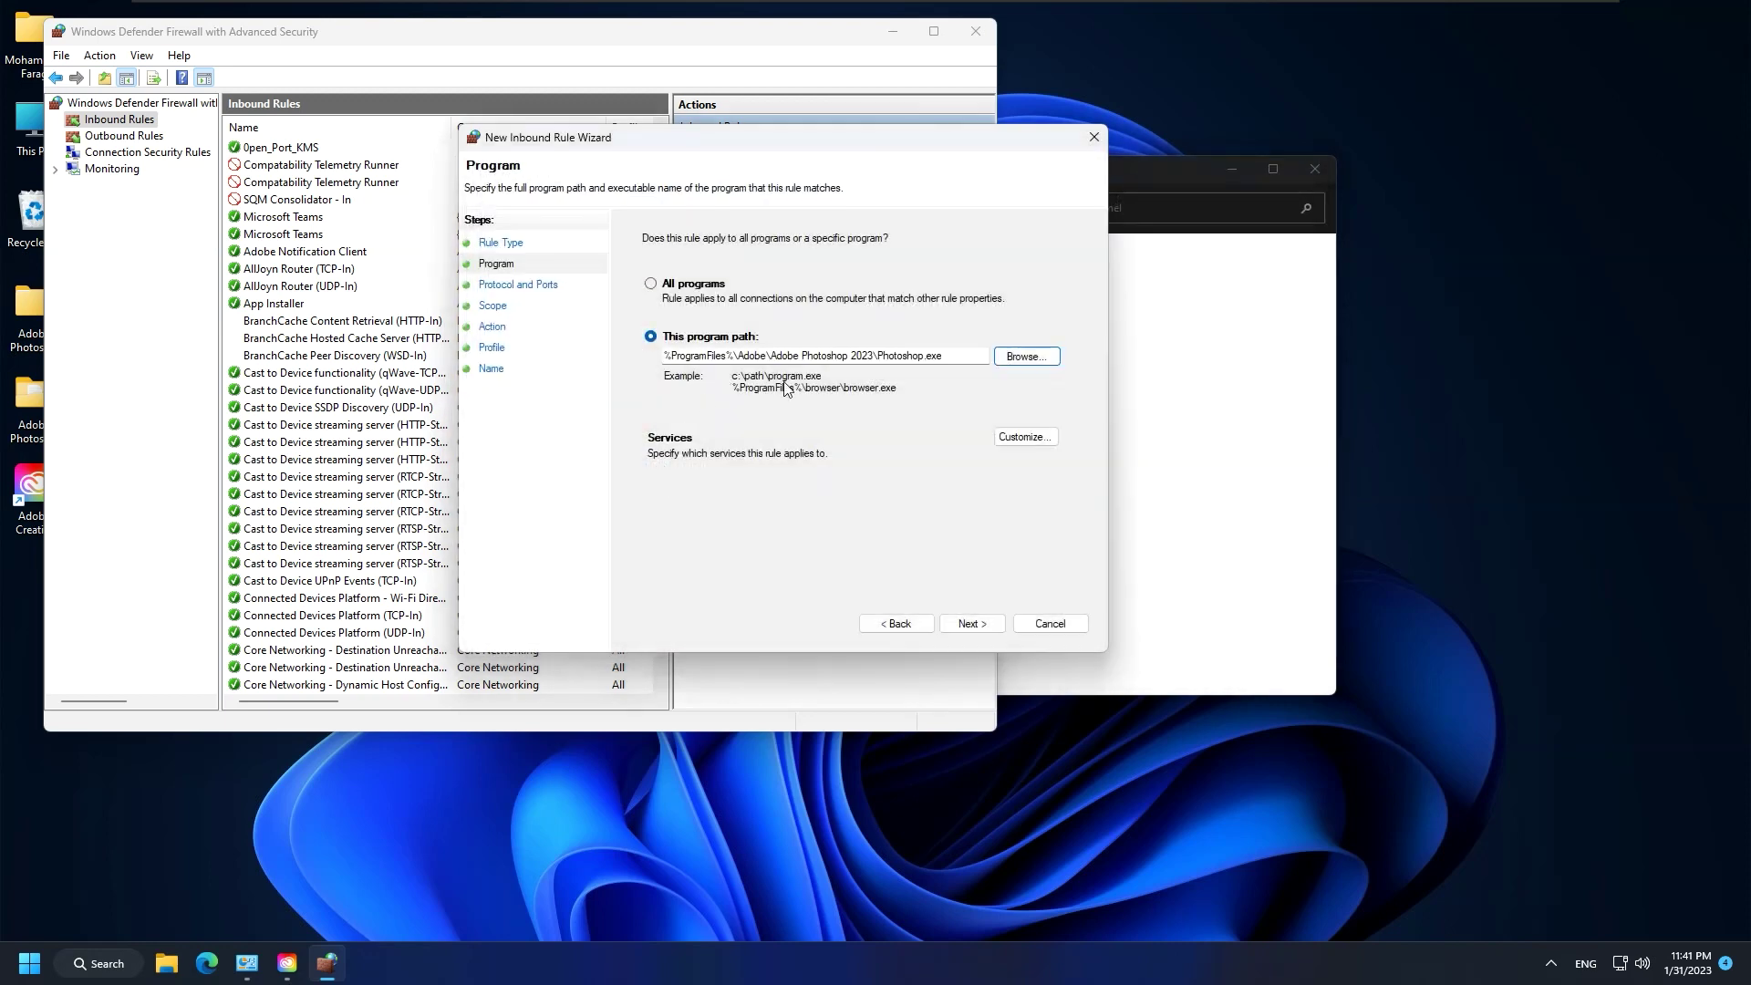
# Set the rule to block connections on all profiles and finish it as 'photoshop'.
pyautogui.click(972, 624)
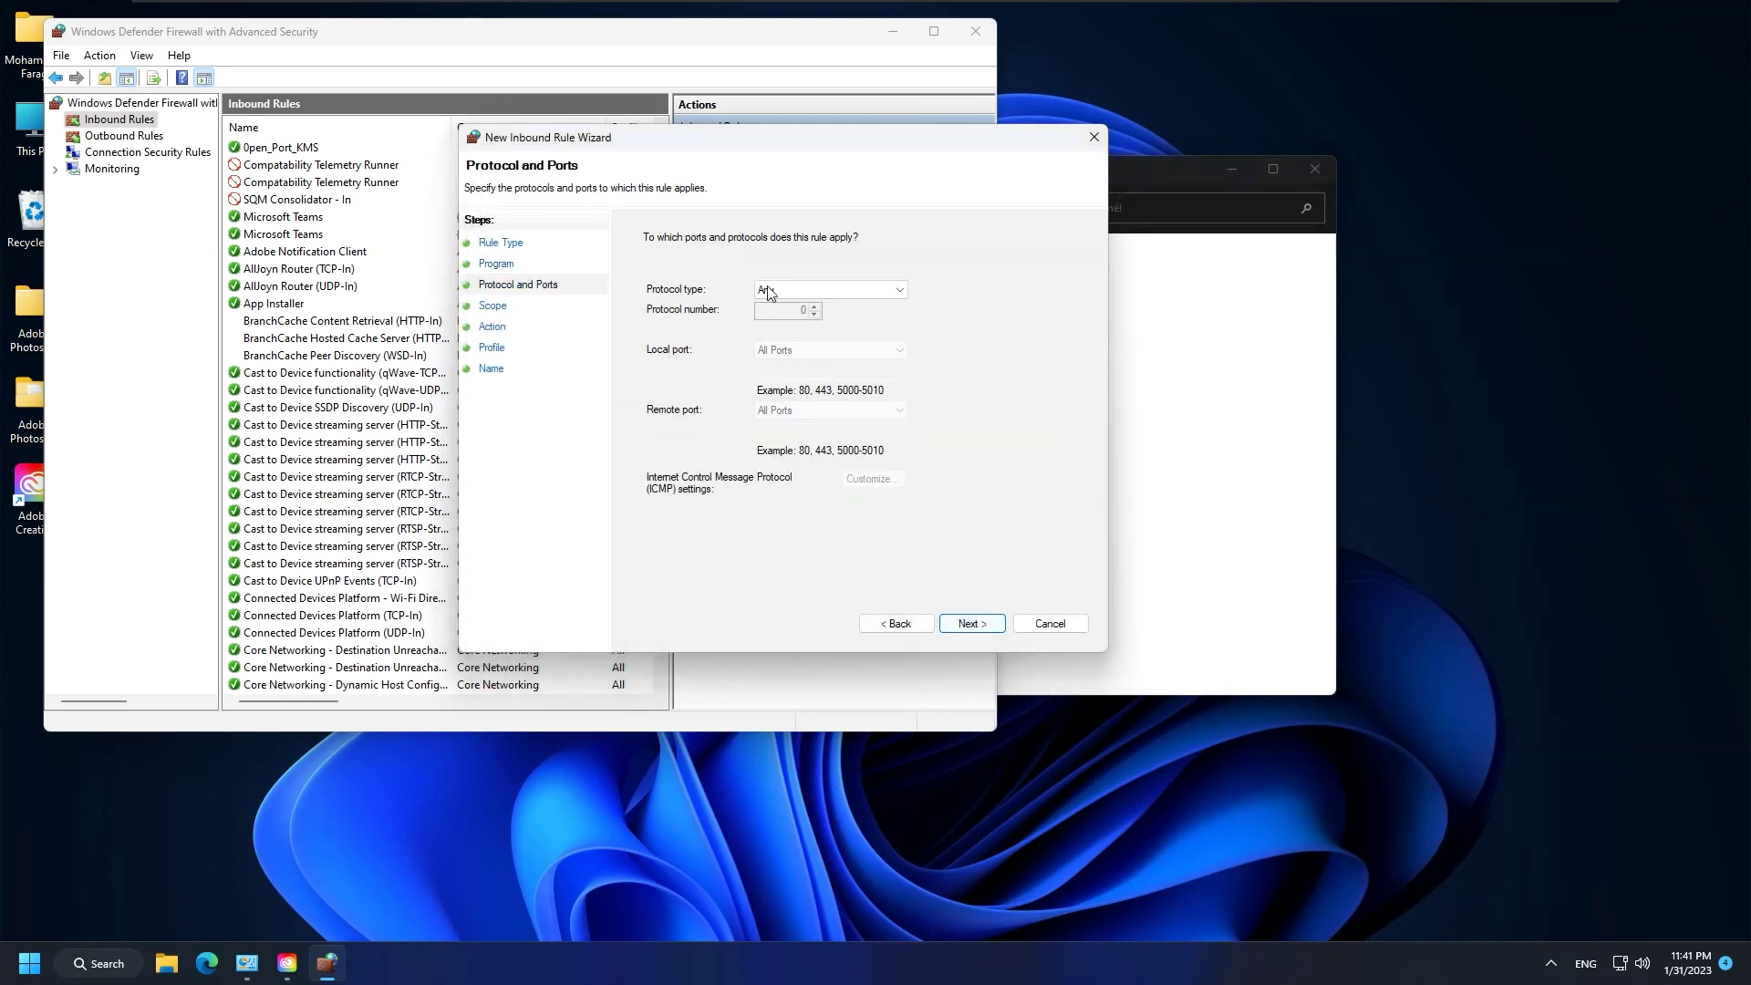
pyautogui.click(972, 623)
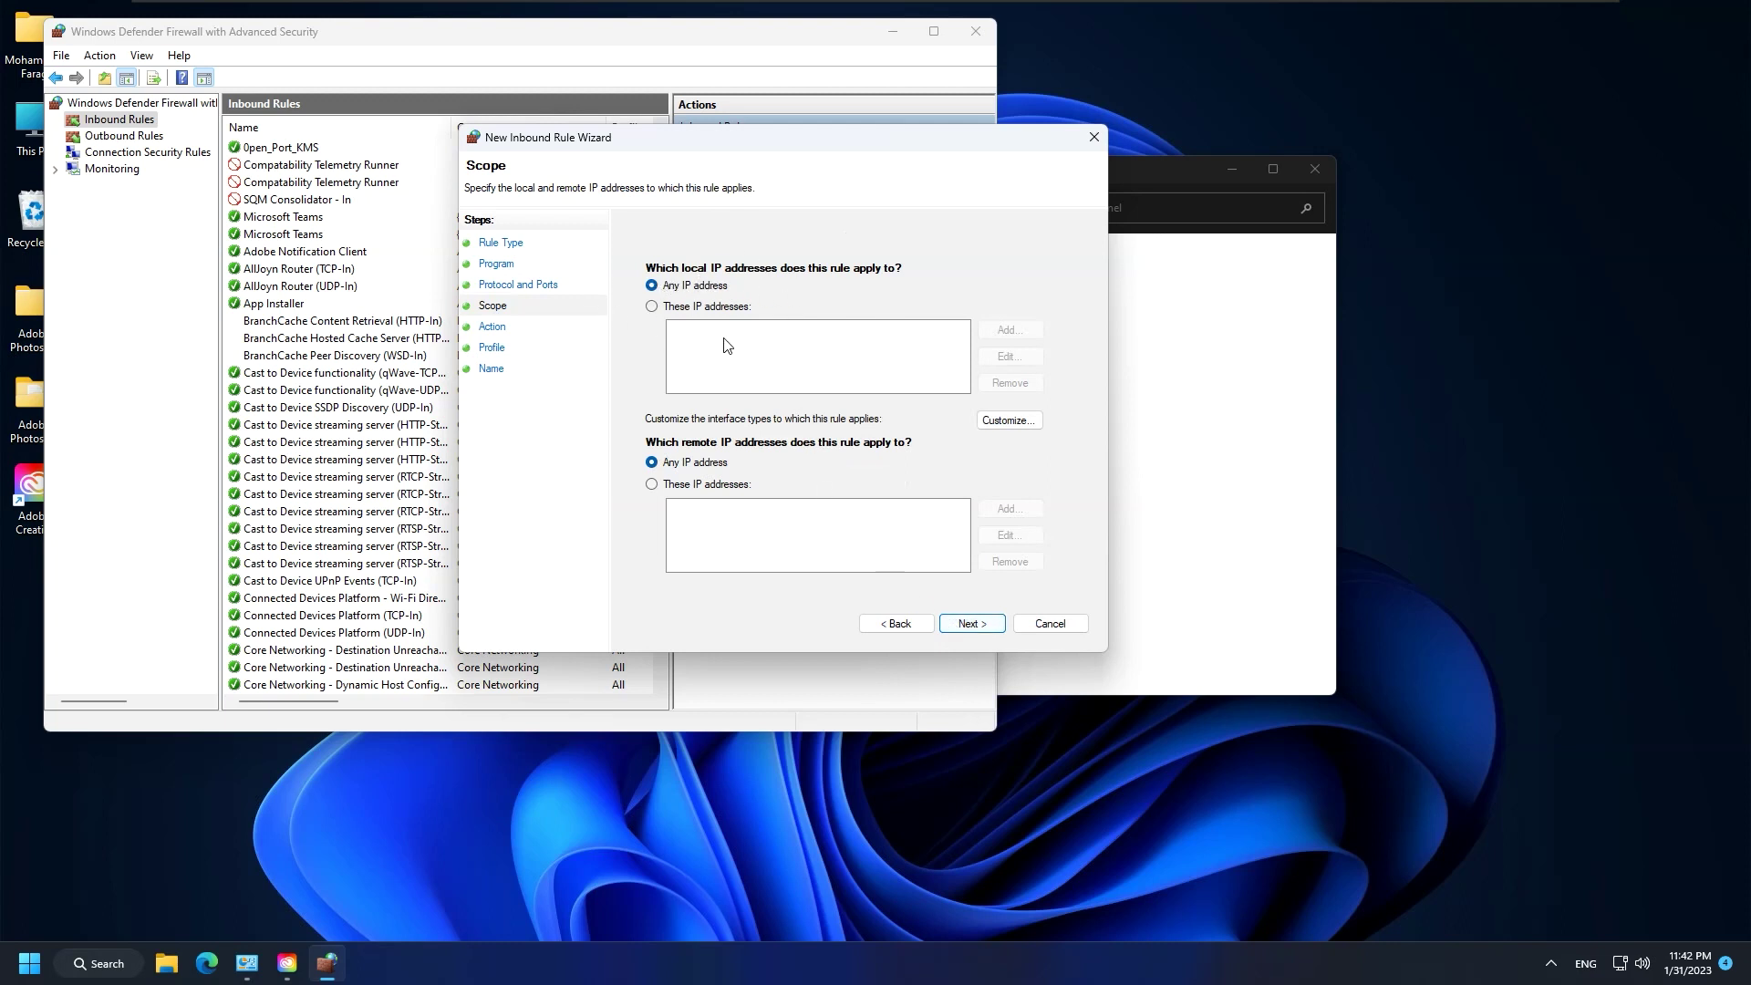
pyautogui.click(971, 625)
pyautogui.click(707, 416)
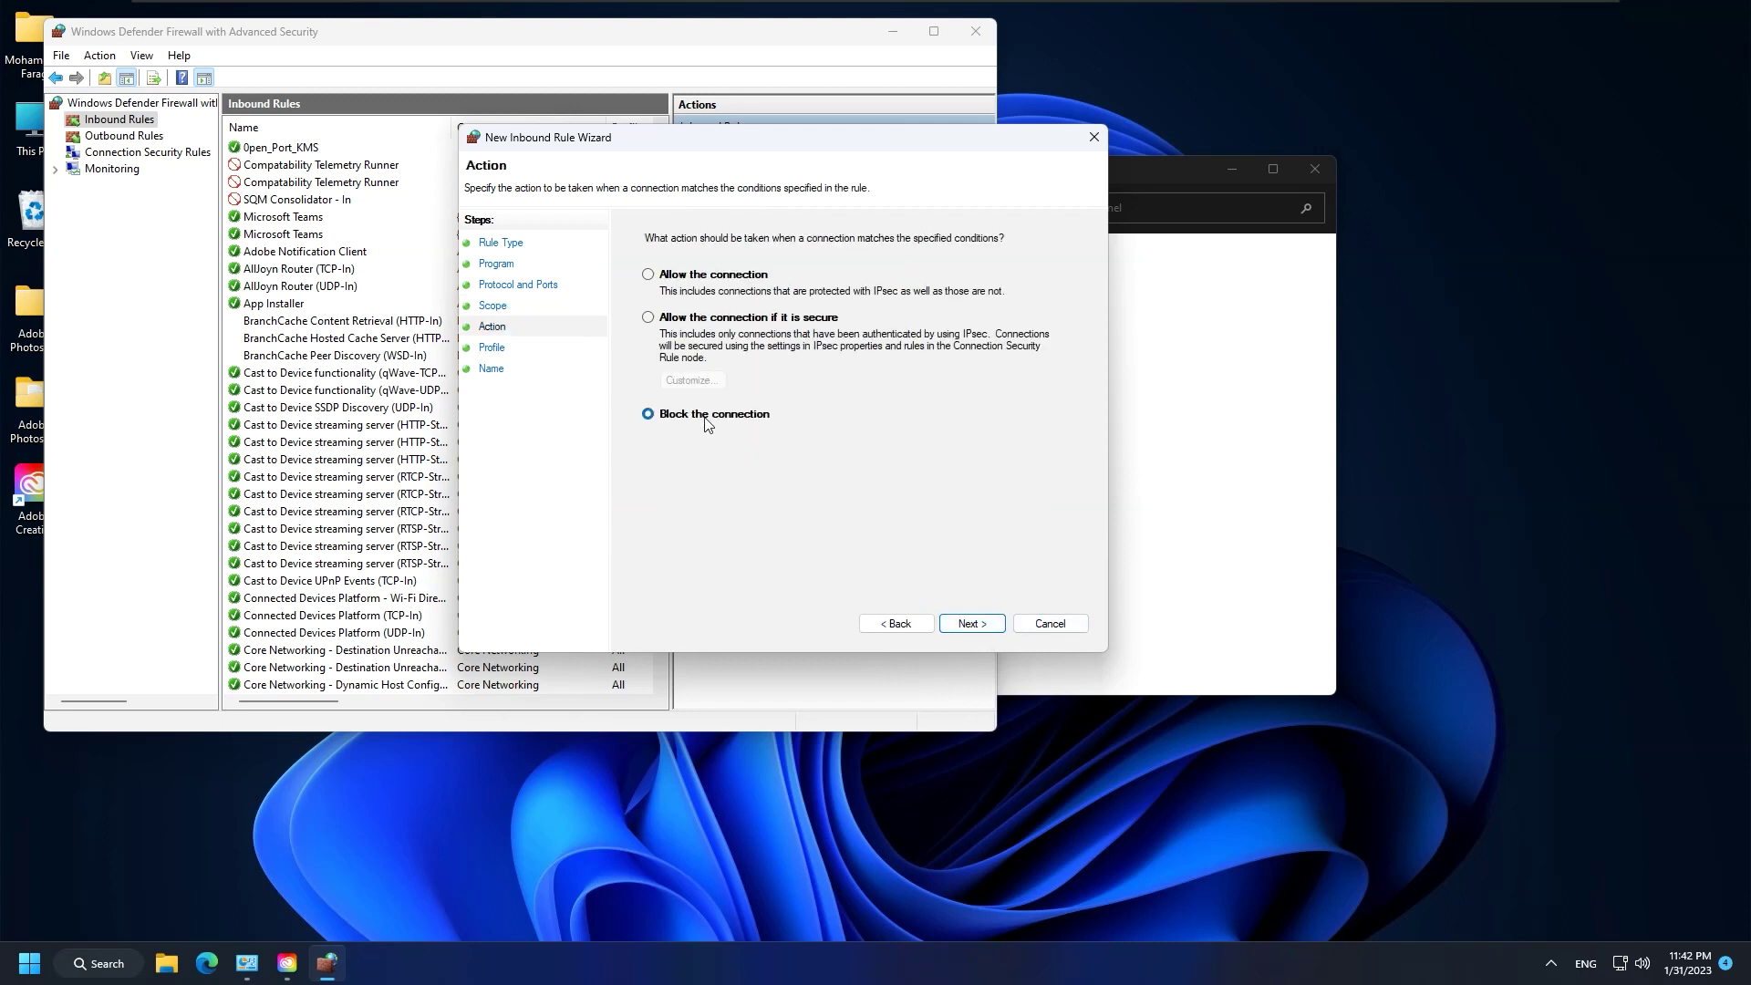
pyautogui.click(981, 630)
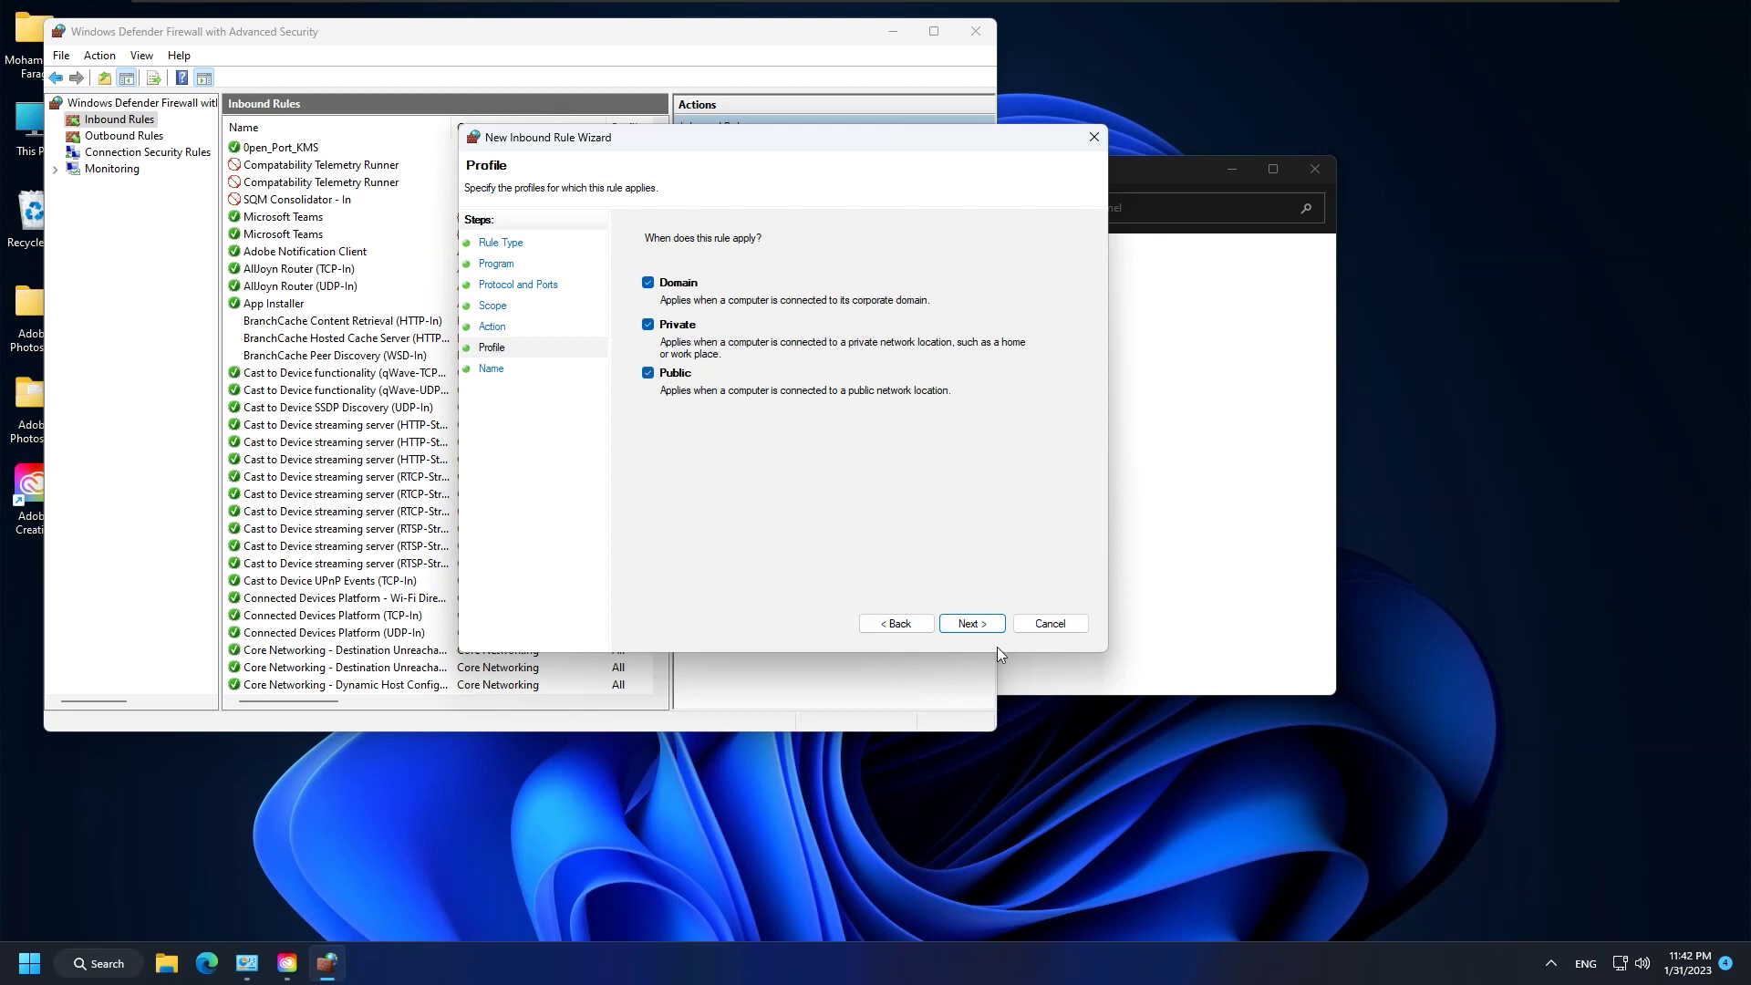
pyautogui.click(972, 626)
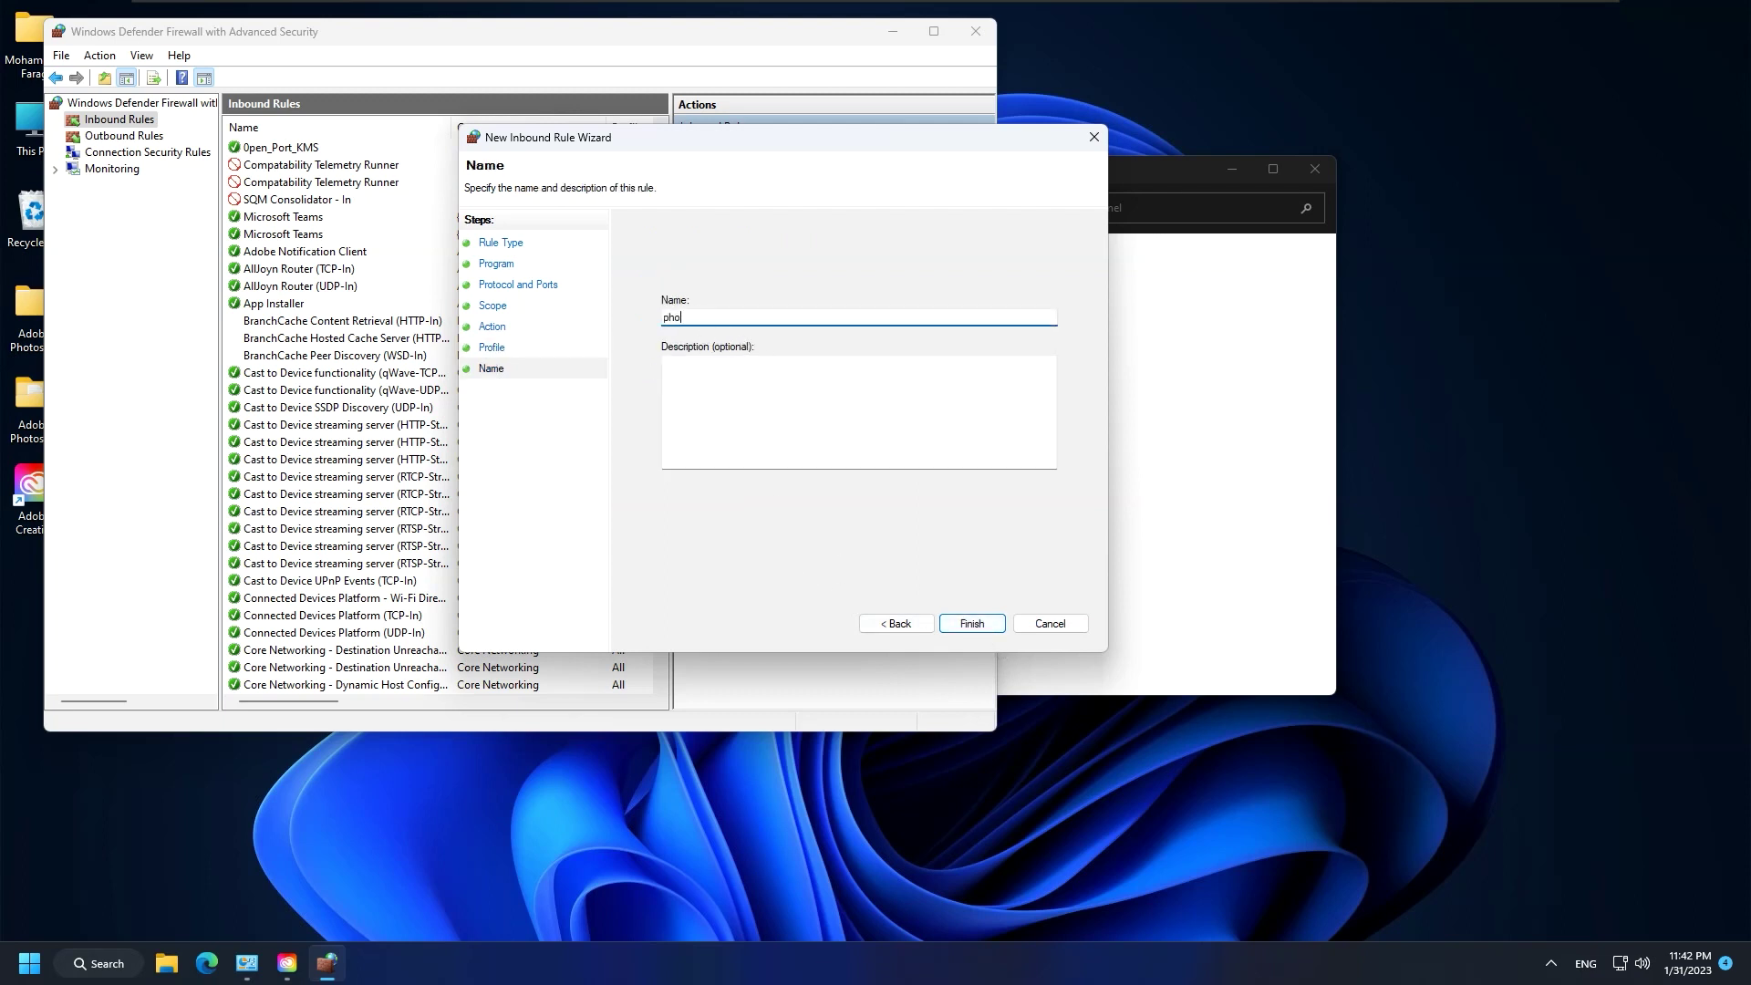
pyautogui.write('photoshop')
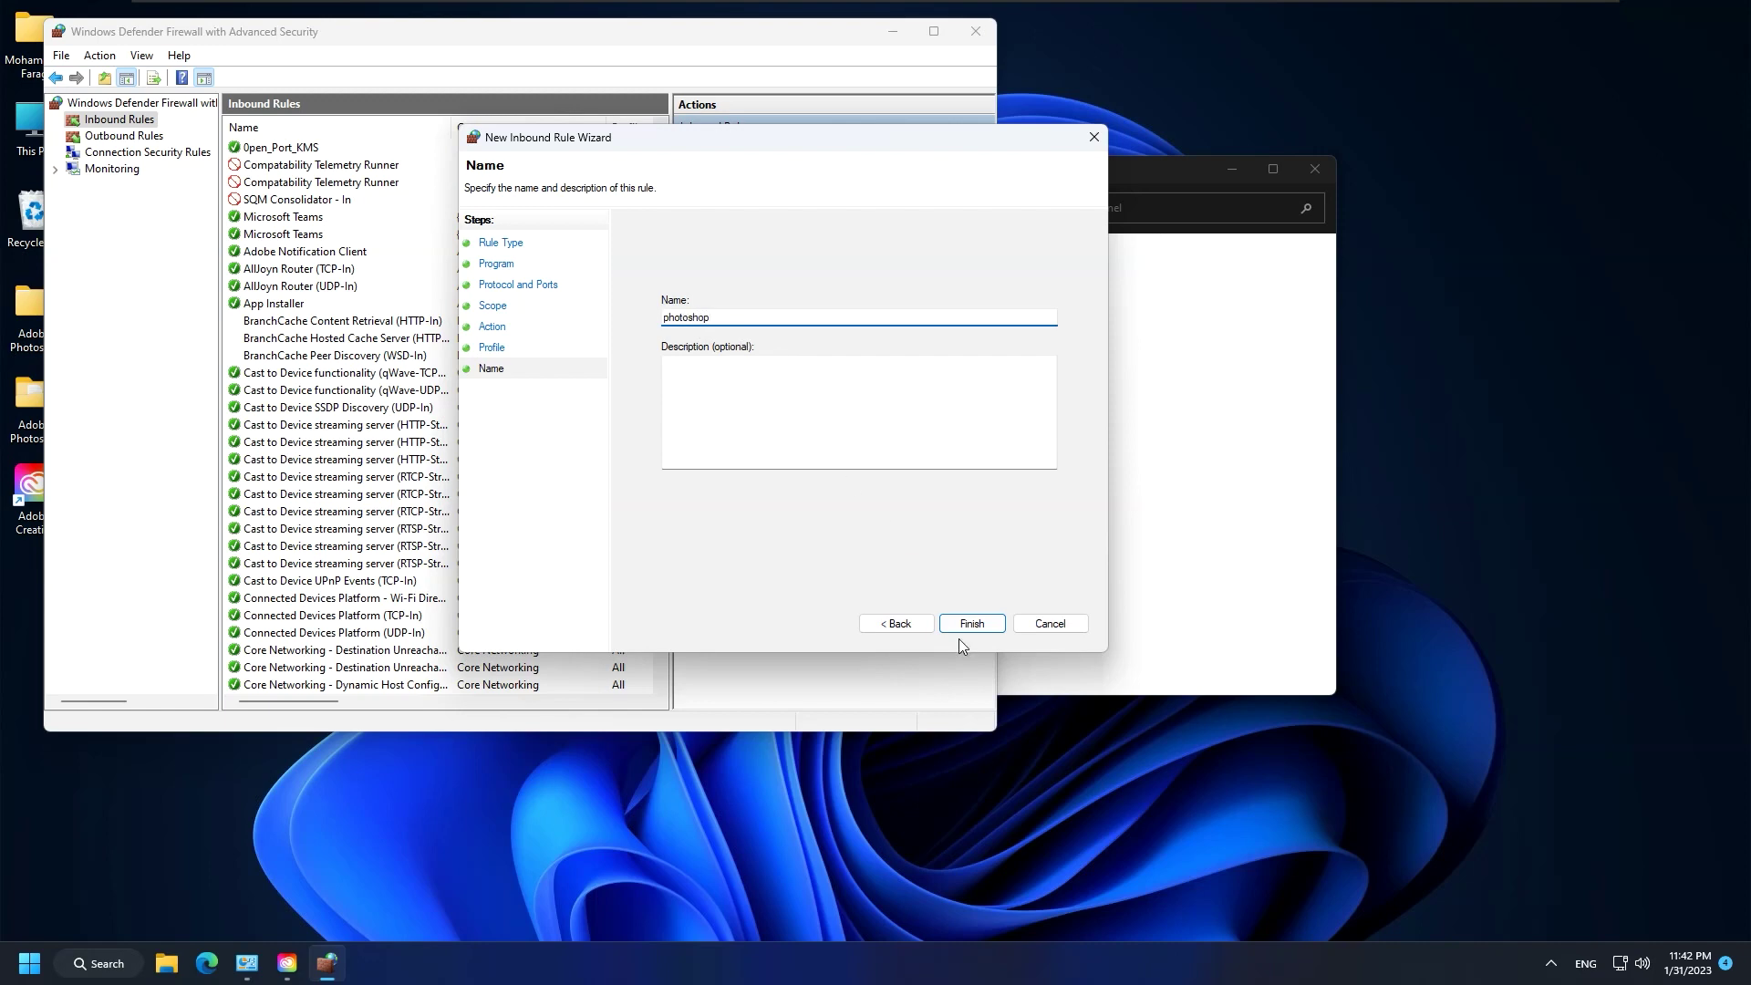
pyautogui.click(969, 625)
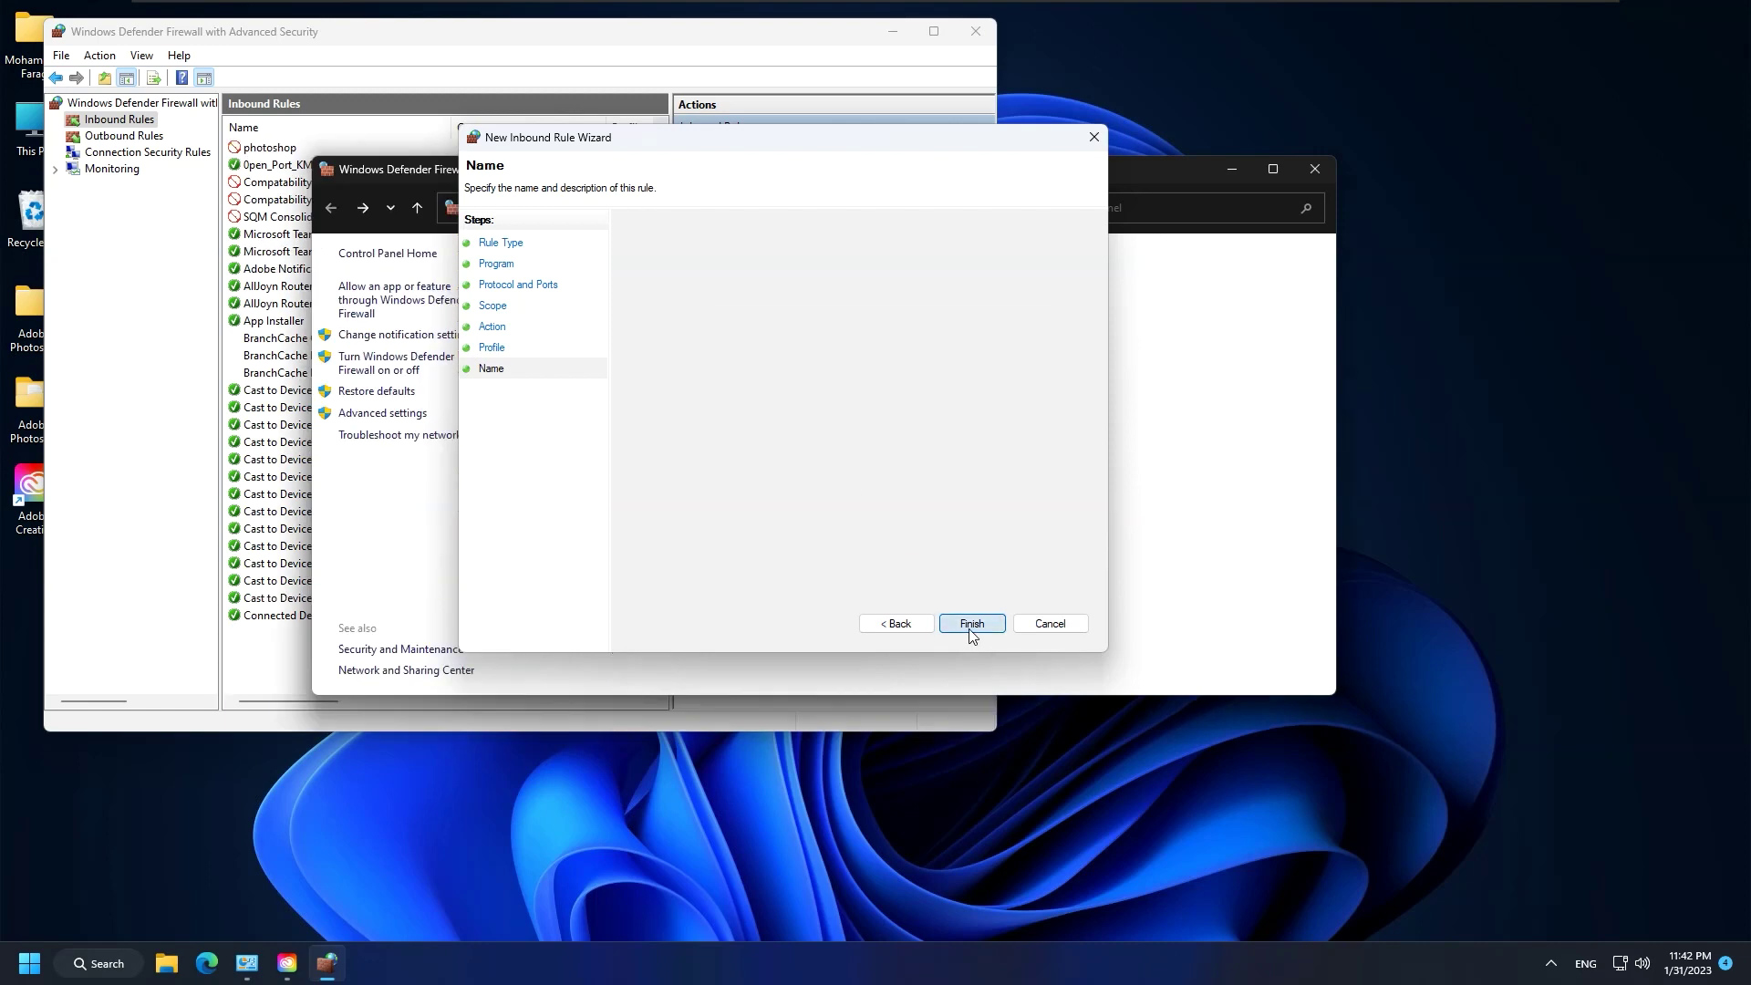
# Start a Custom outbound rule targeting the program Photoshop.exe.
pyautogui.click(111, 136)
pyautogui.click(739, 151)
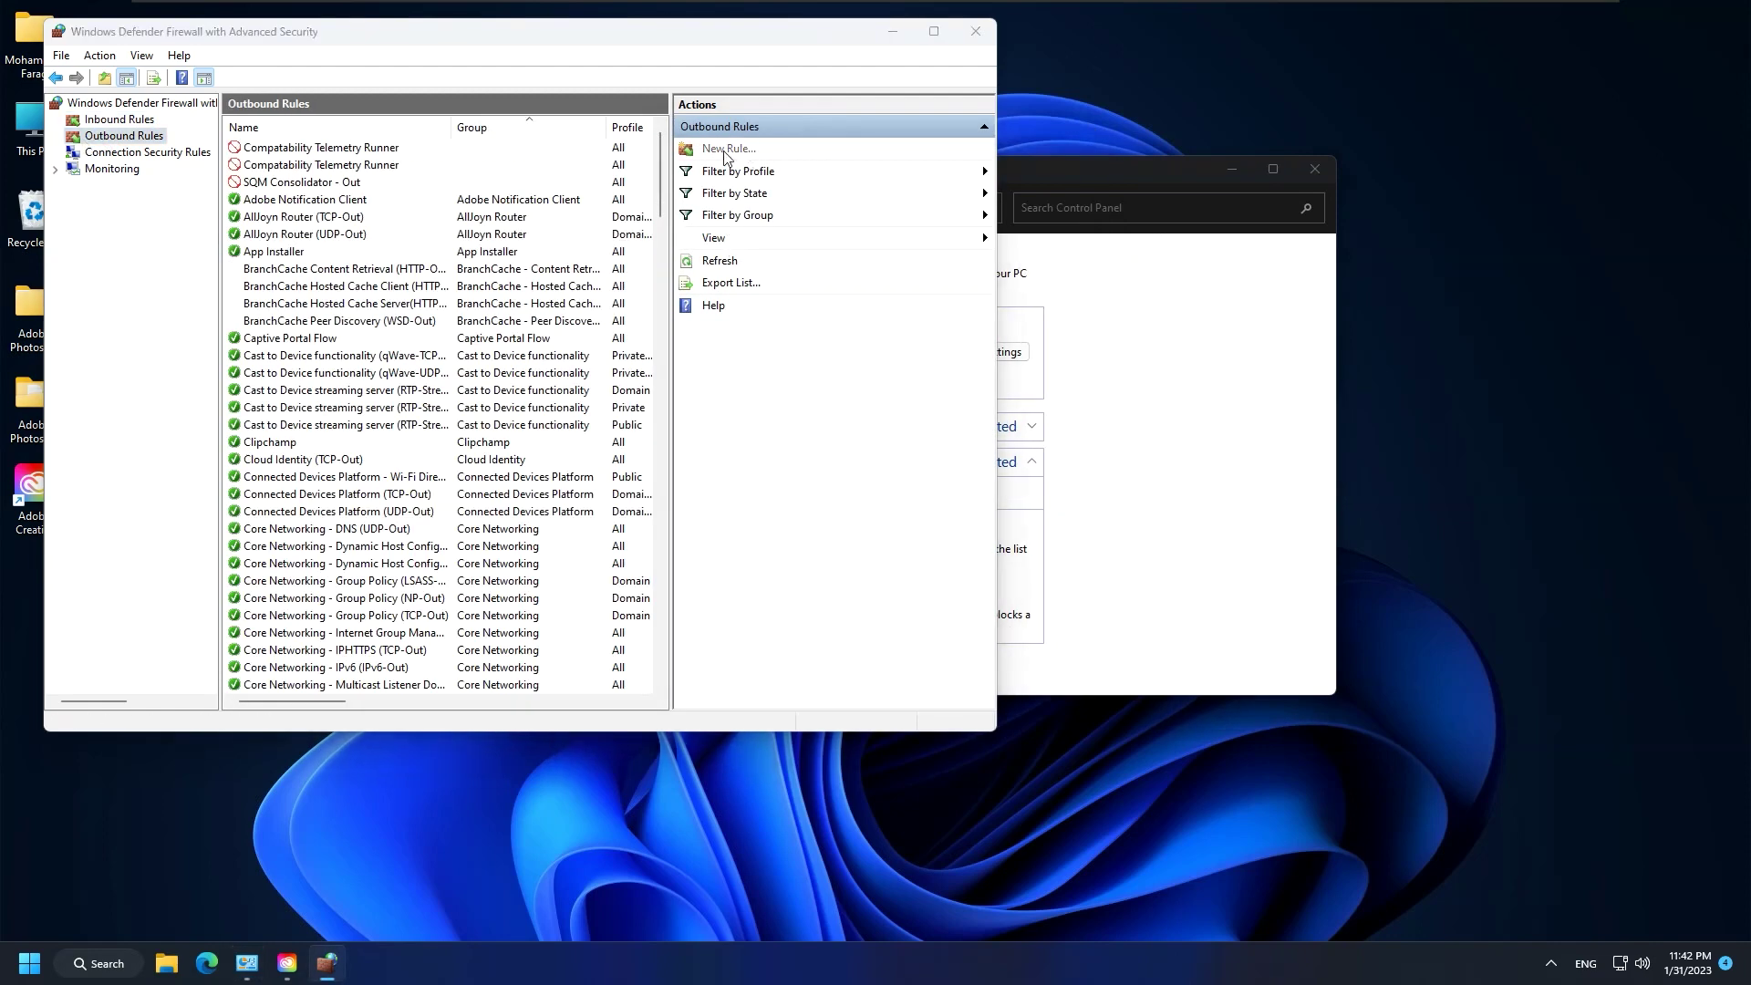
pyautogui.click(426, 527)
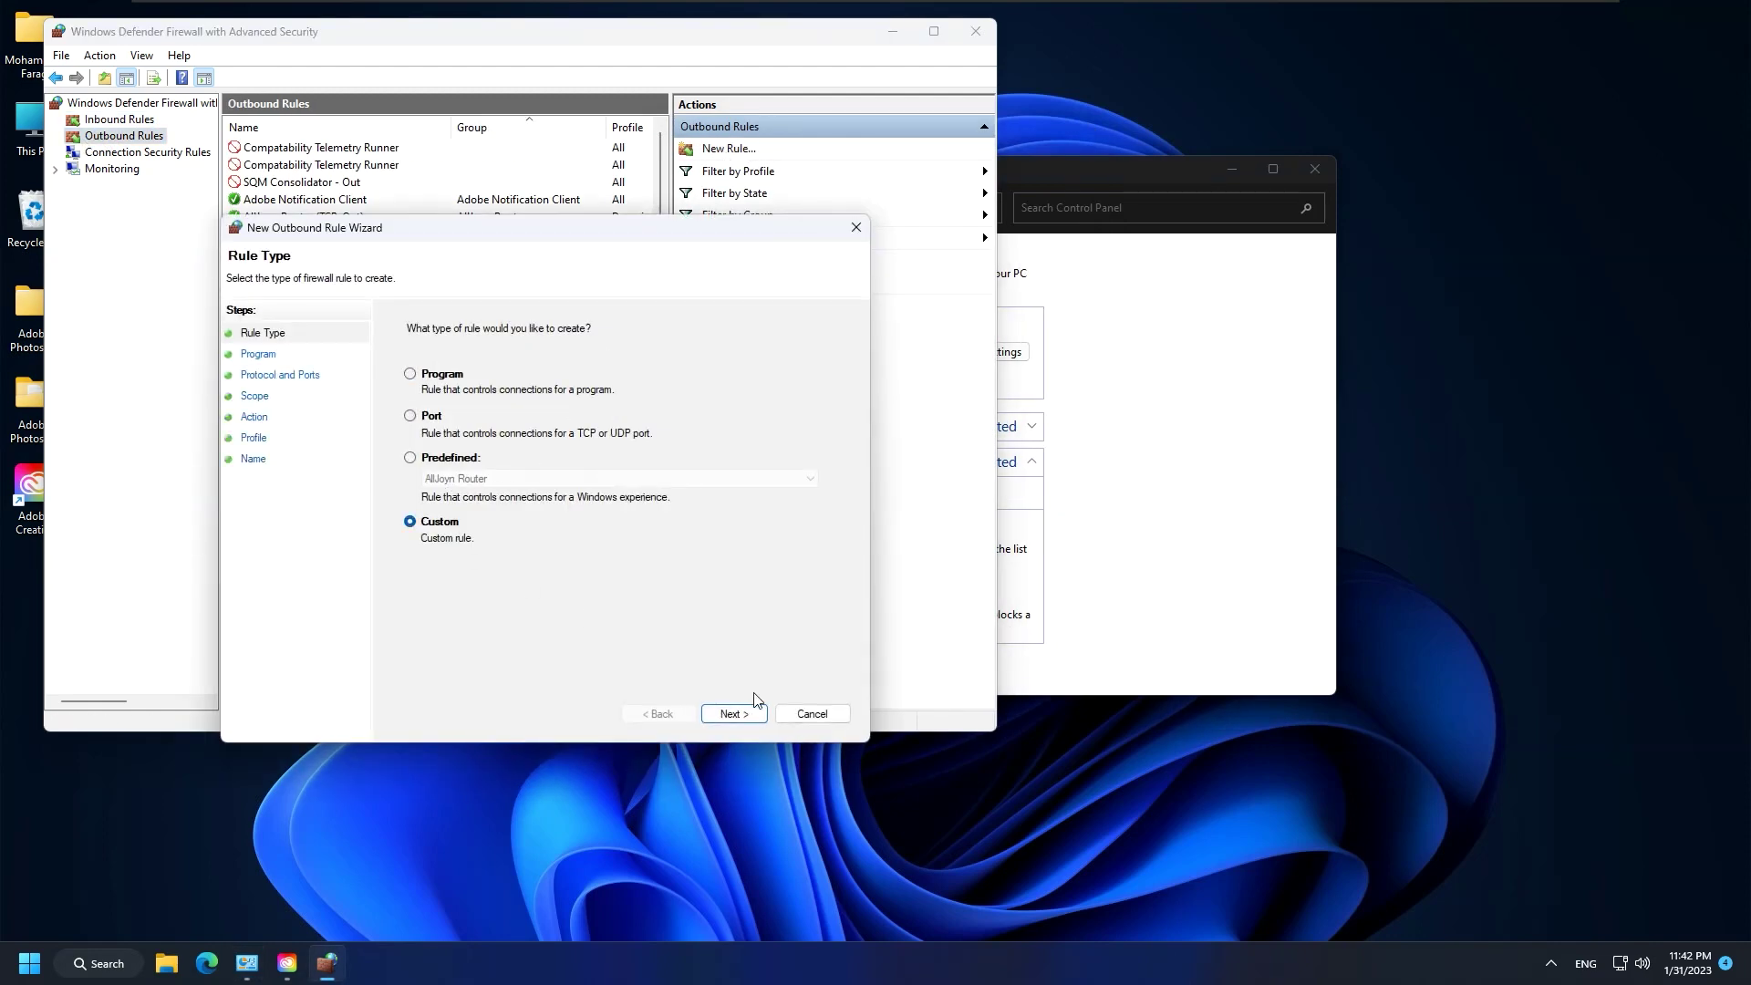
pyautogui.click(734, 713)
pyautogui.click(414, 427)
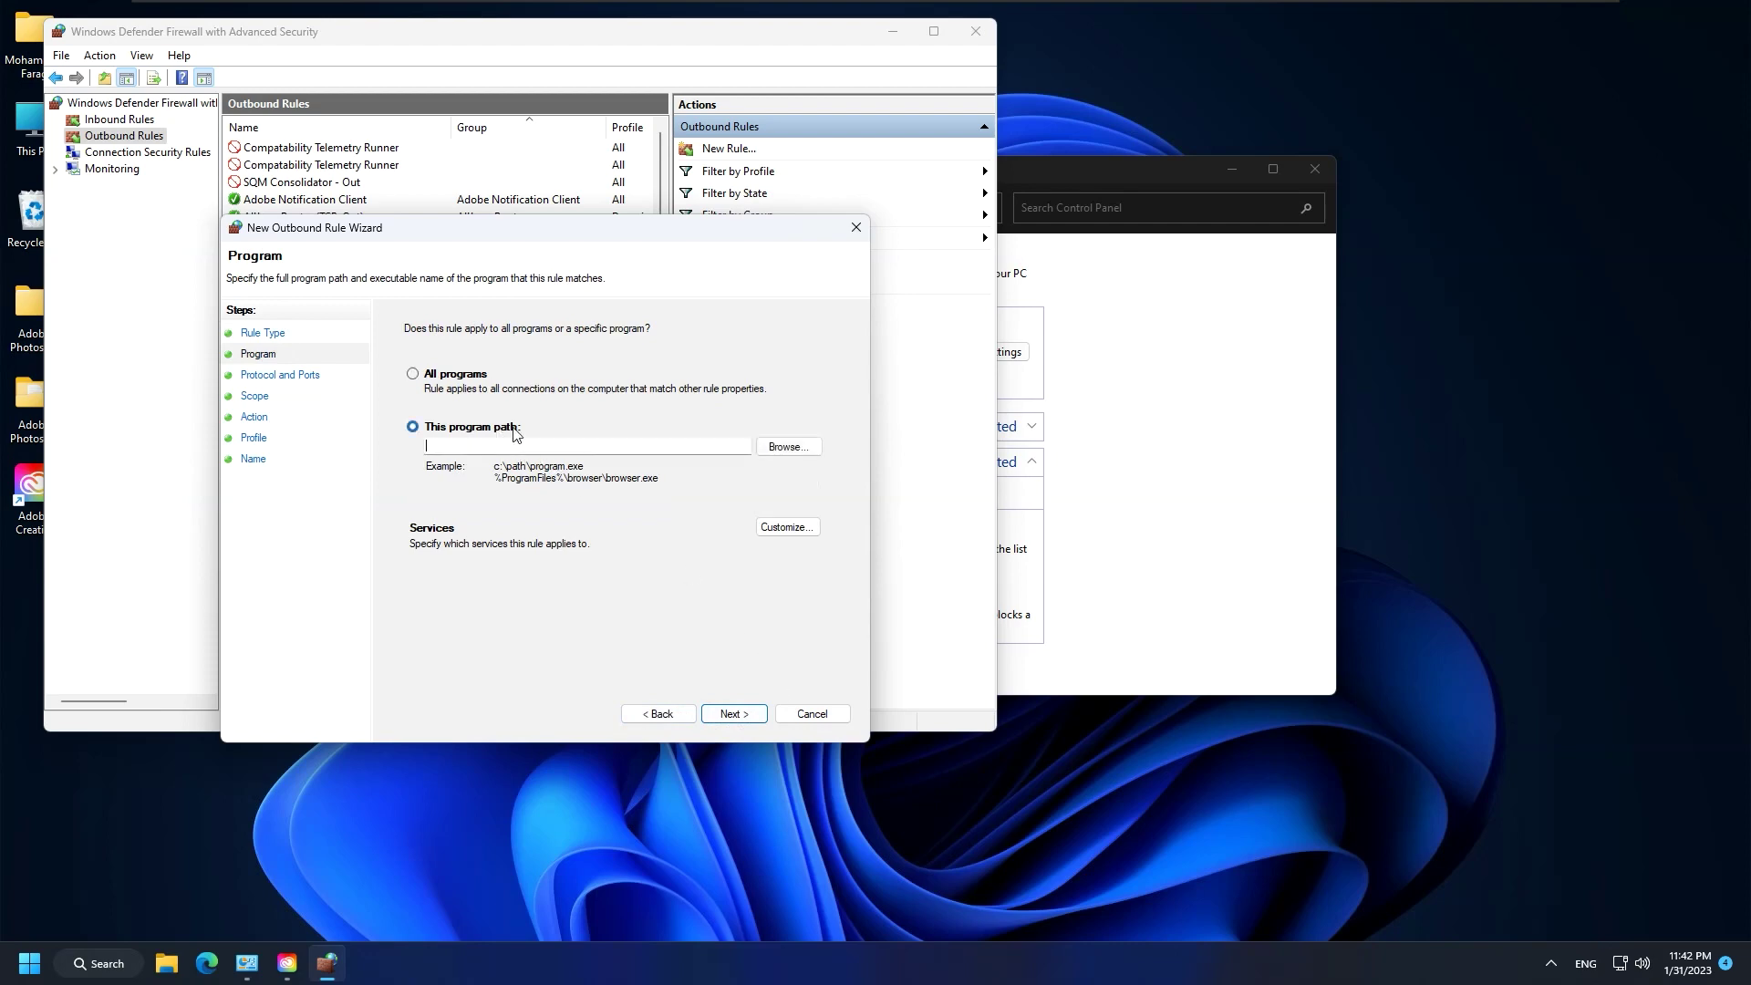
pyautogui.click(788, 446)
pyautogui.scroll(-5, 440, 558)
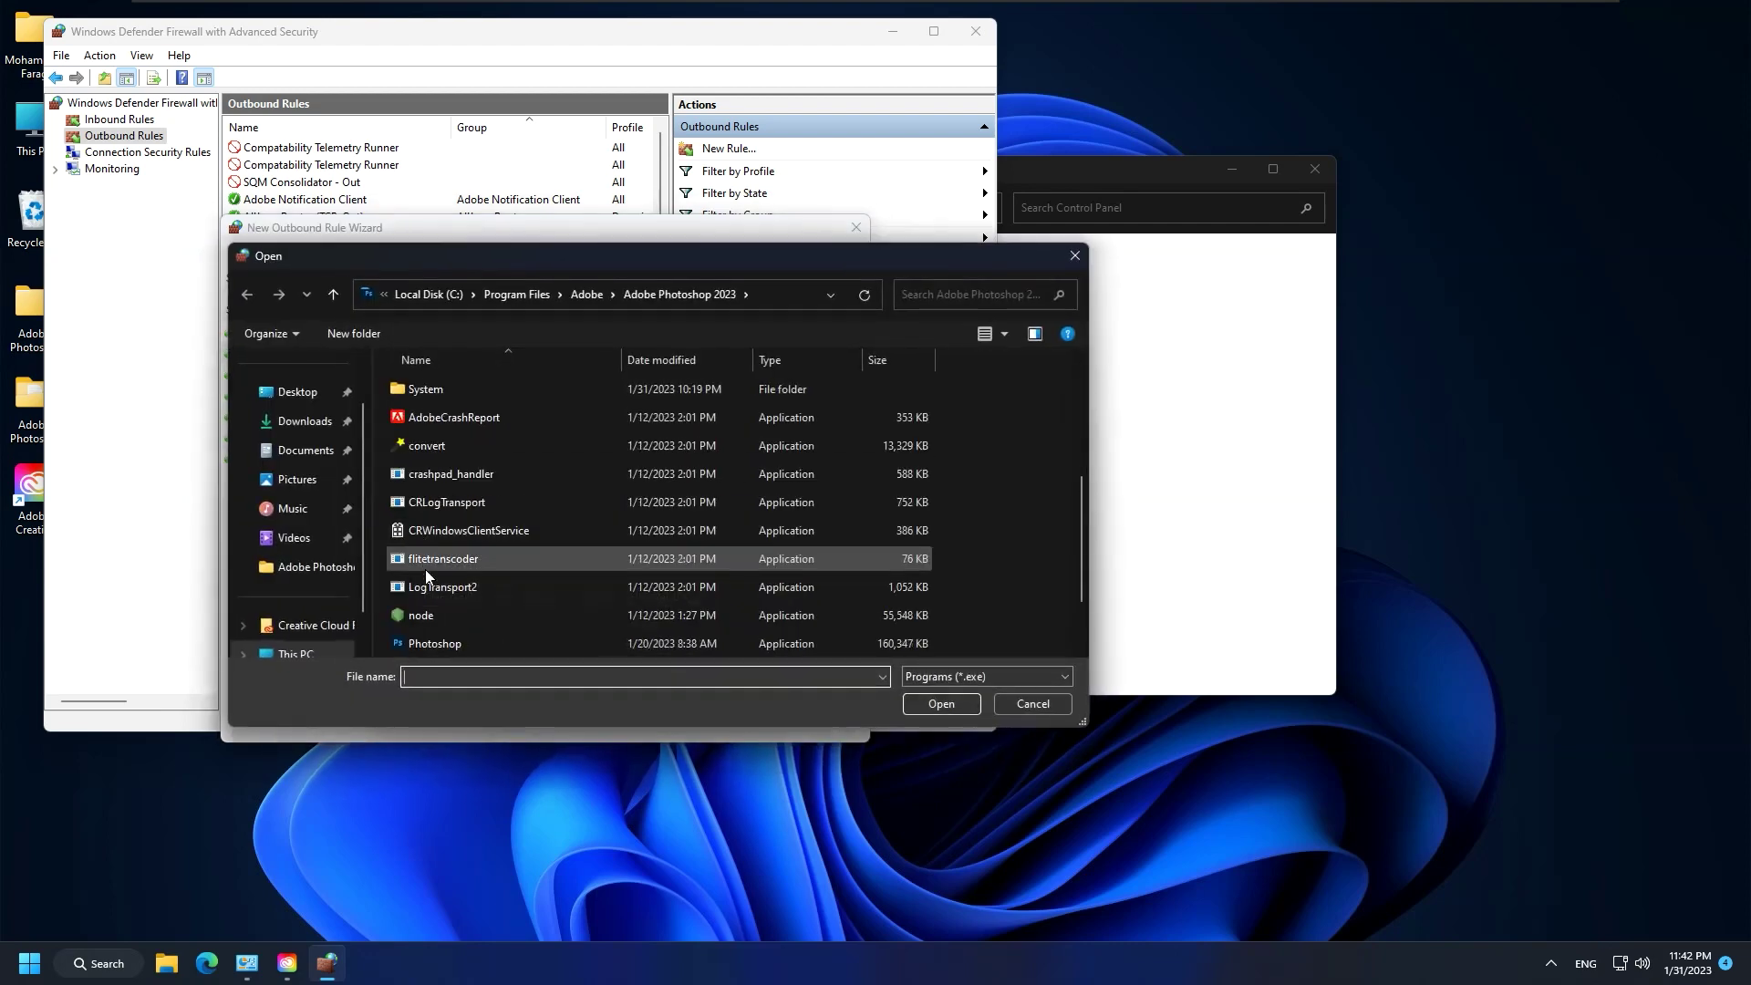
pyautogui.doubleClick(429, 561)
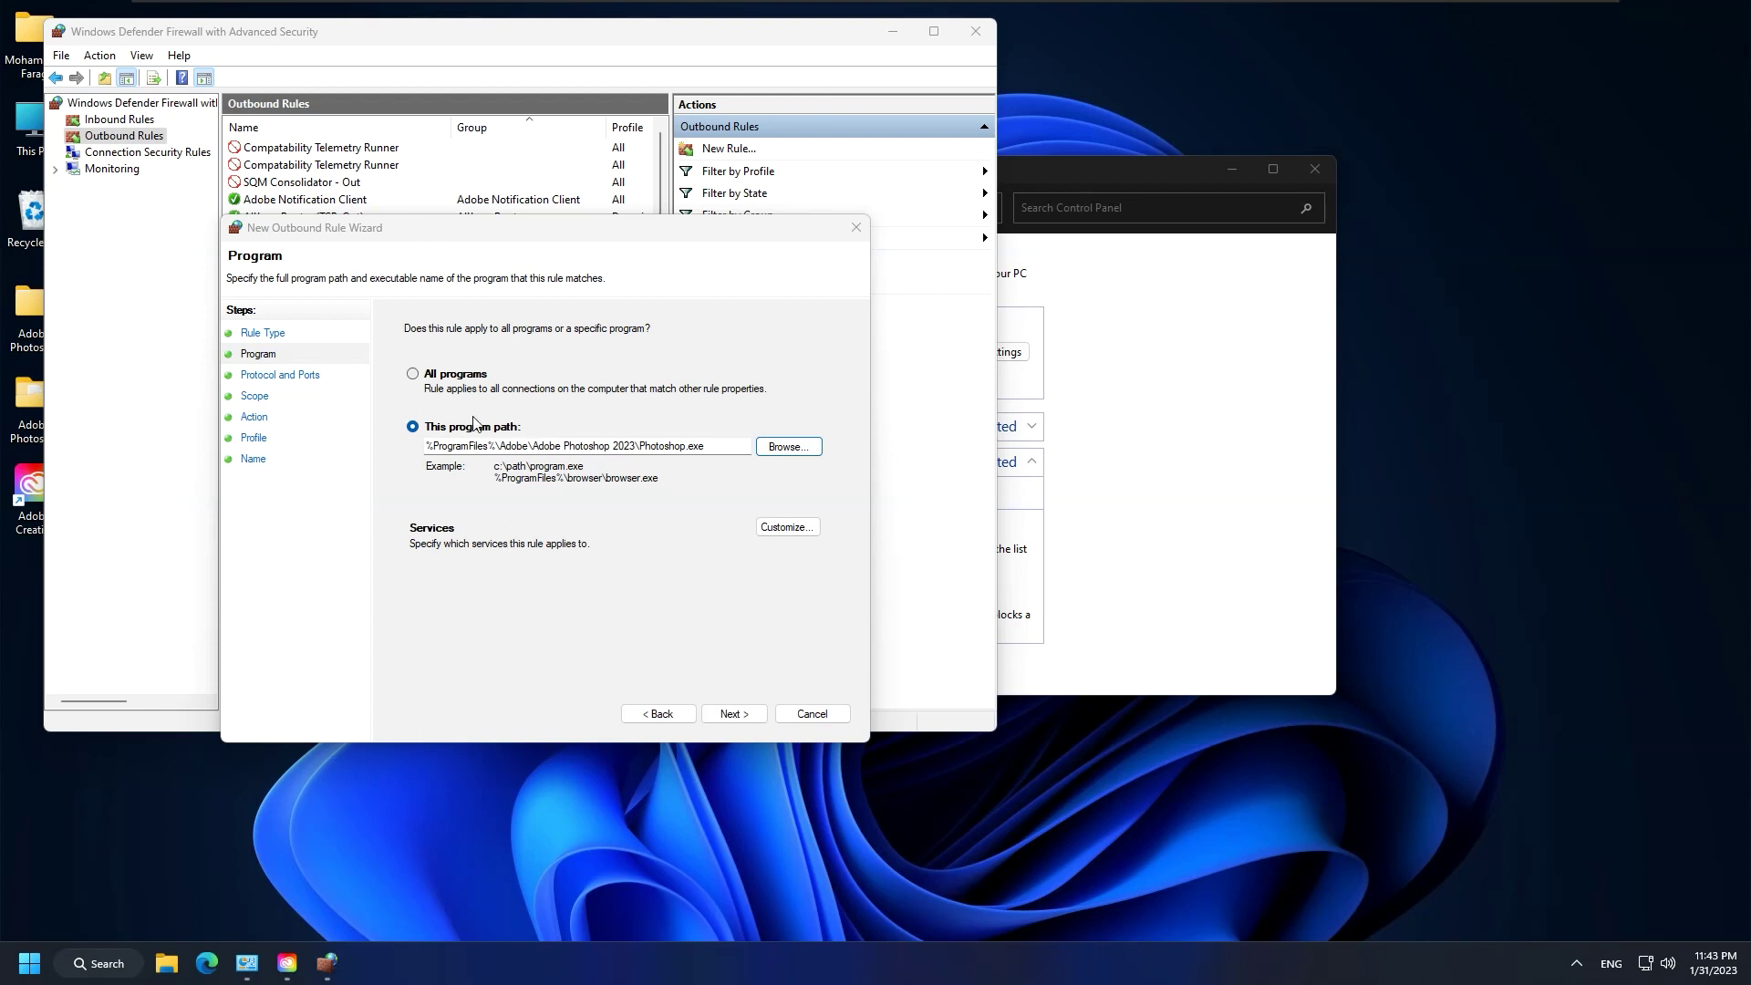
# Finish the outbound rule named 'photoshop', blocking connections on all profiles.
pyautogui.click(750, 715)
pyautogui.click(733, 714)
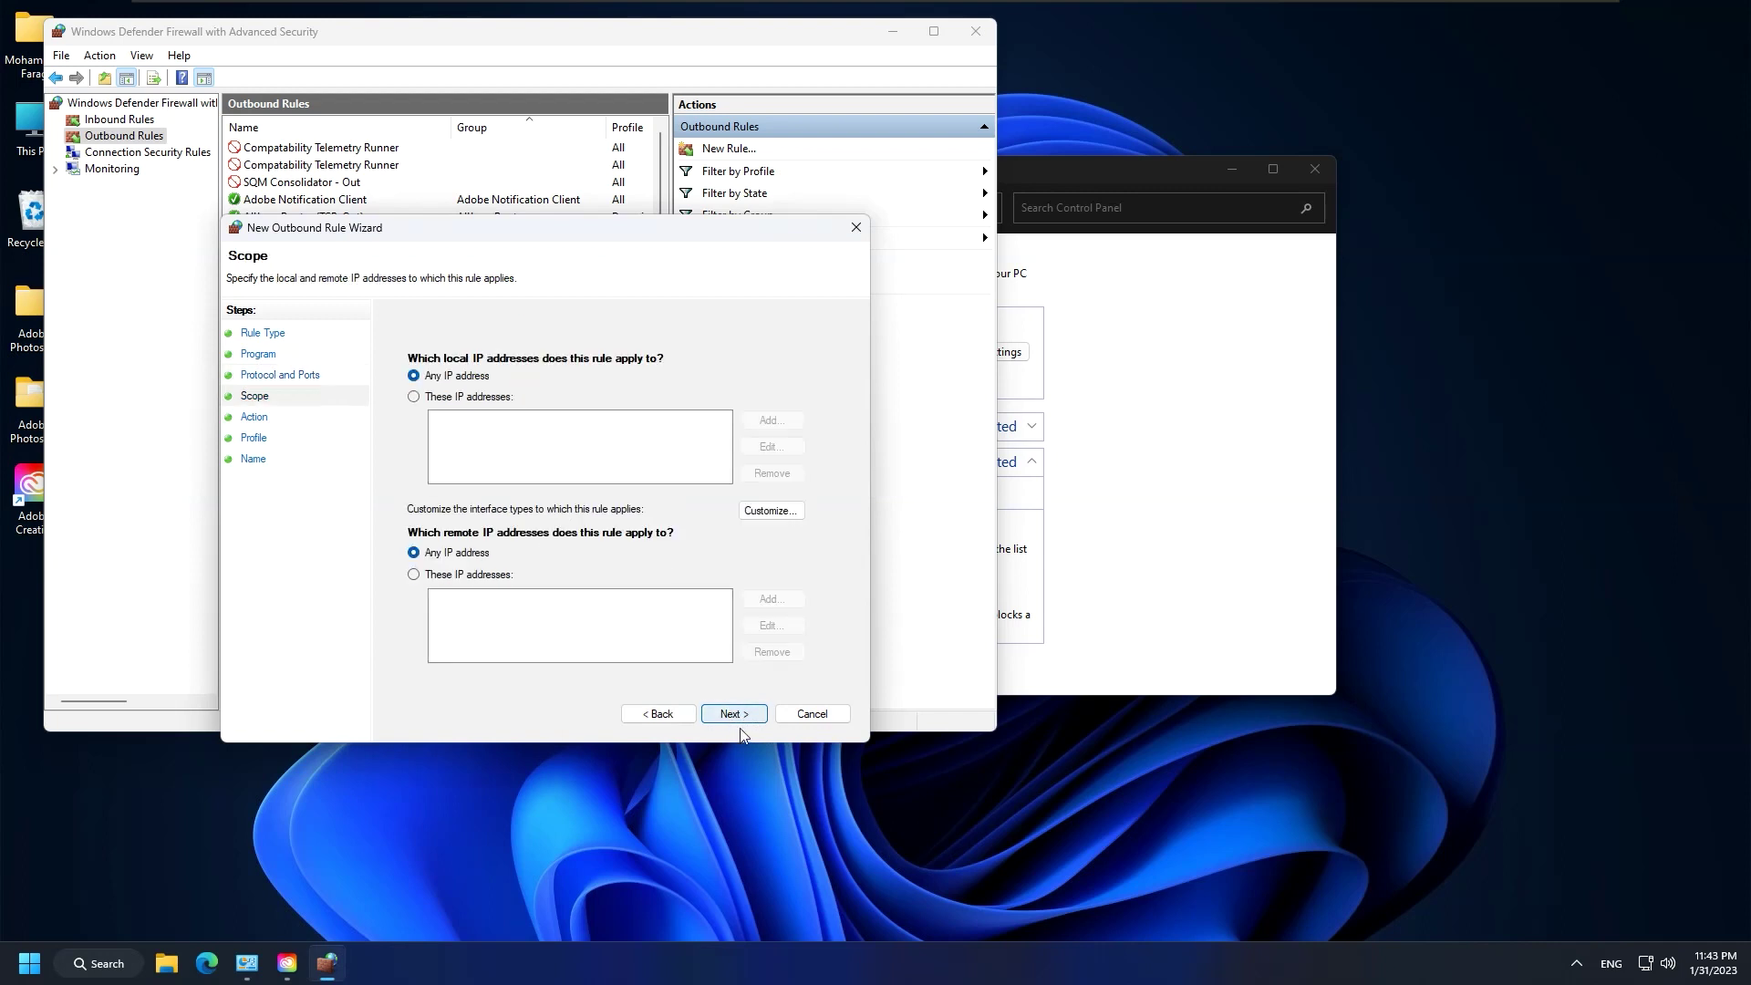
pyautogui.click(732, 714)
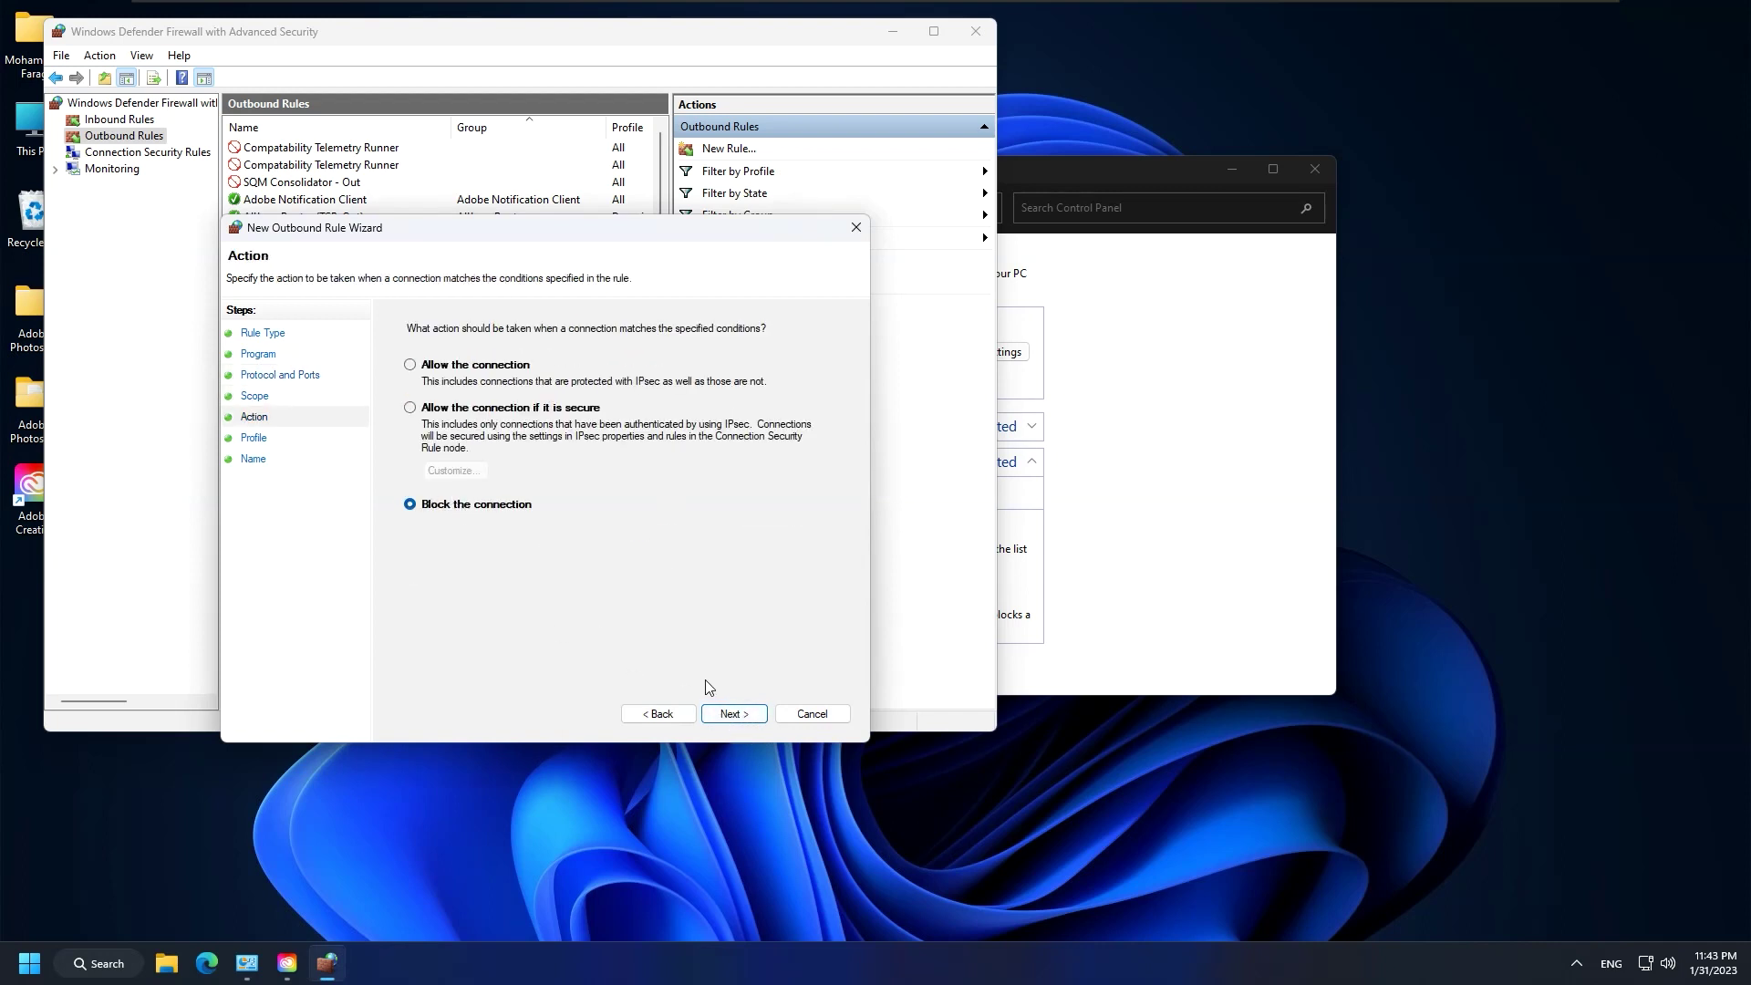
pyautogui.click(732, 714)
pyautogui.click(729, 716)
pyautogui.write('phot')
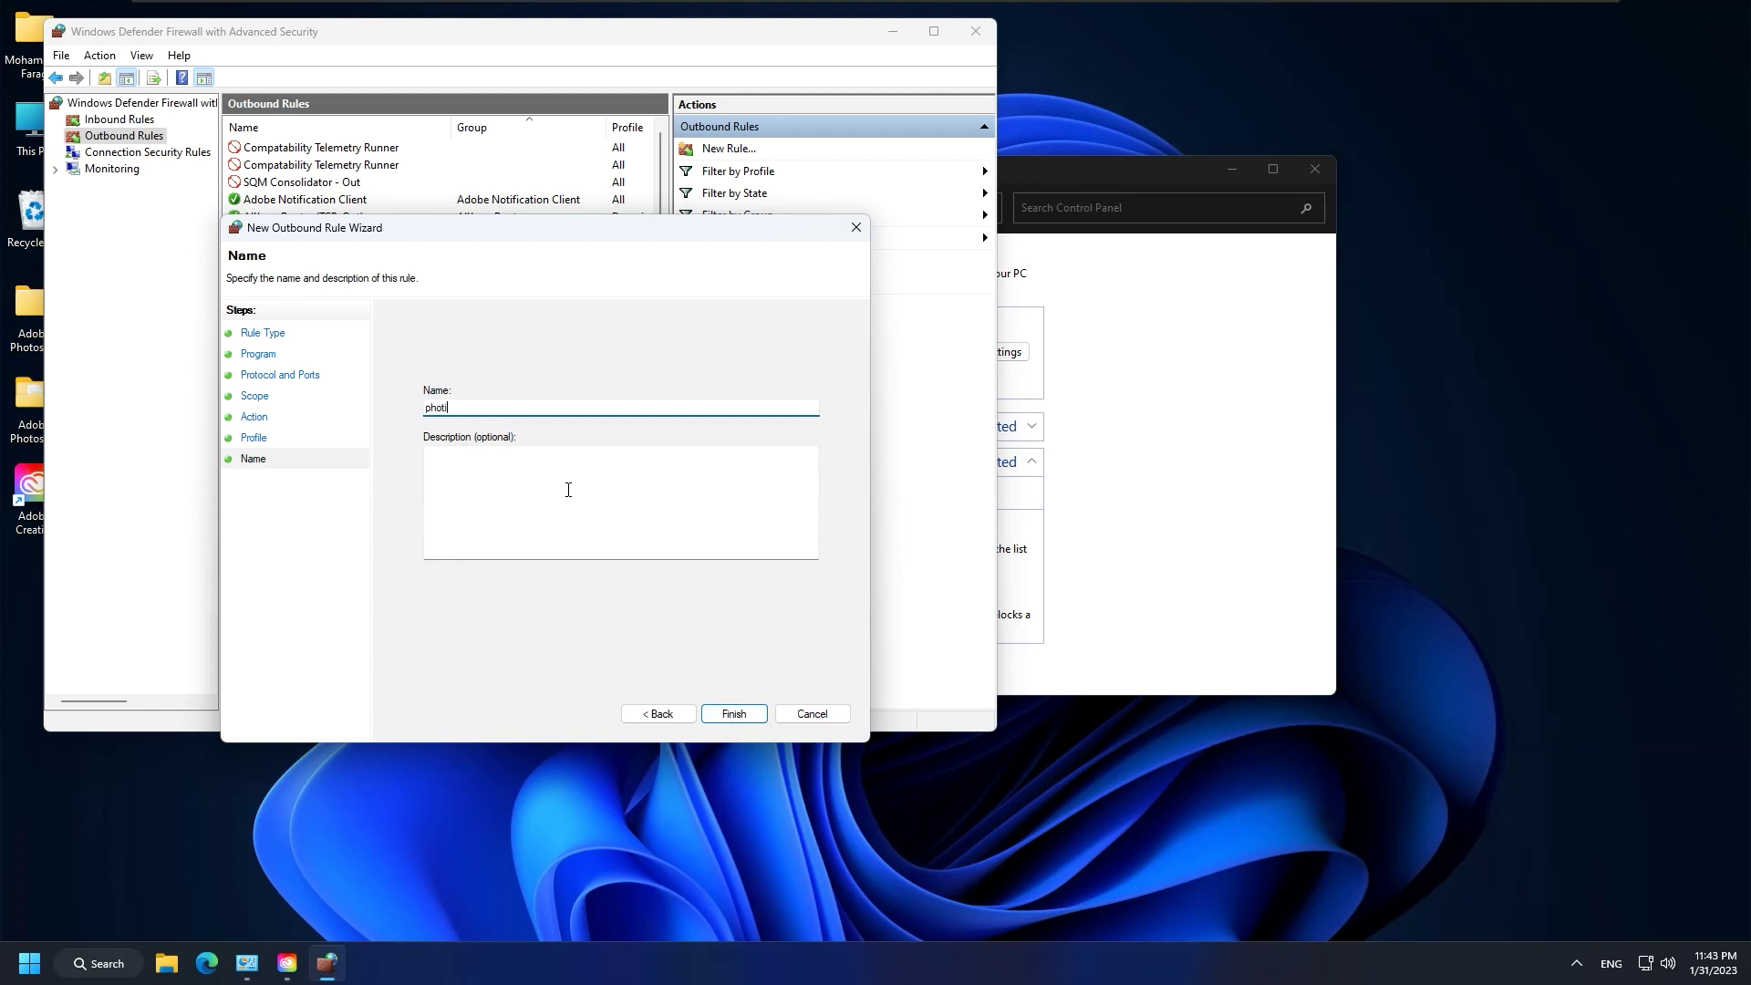
pyautogui.write('oshop')
pyautogui.click(732, 712)
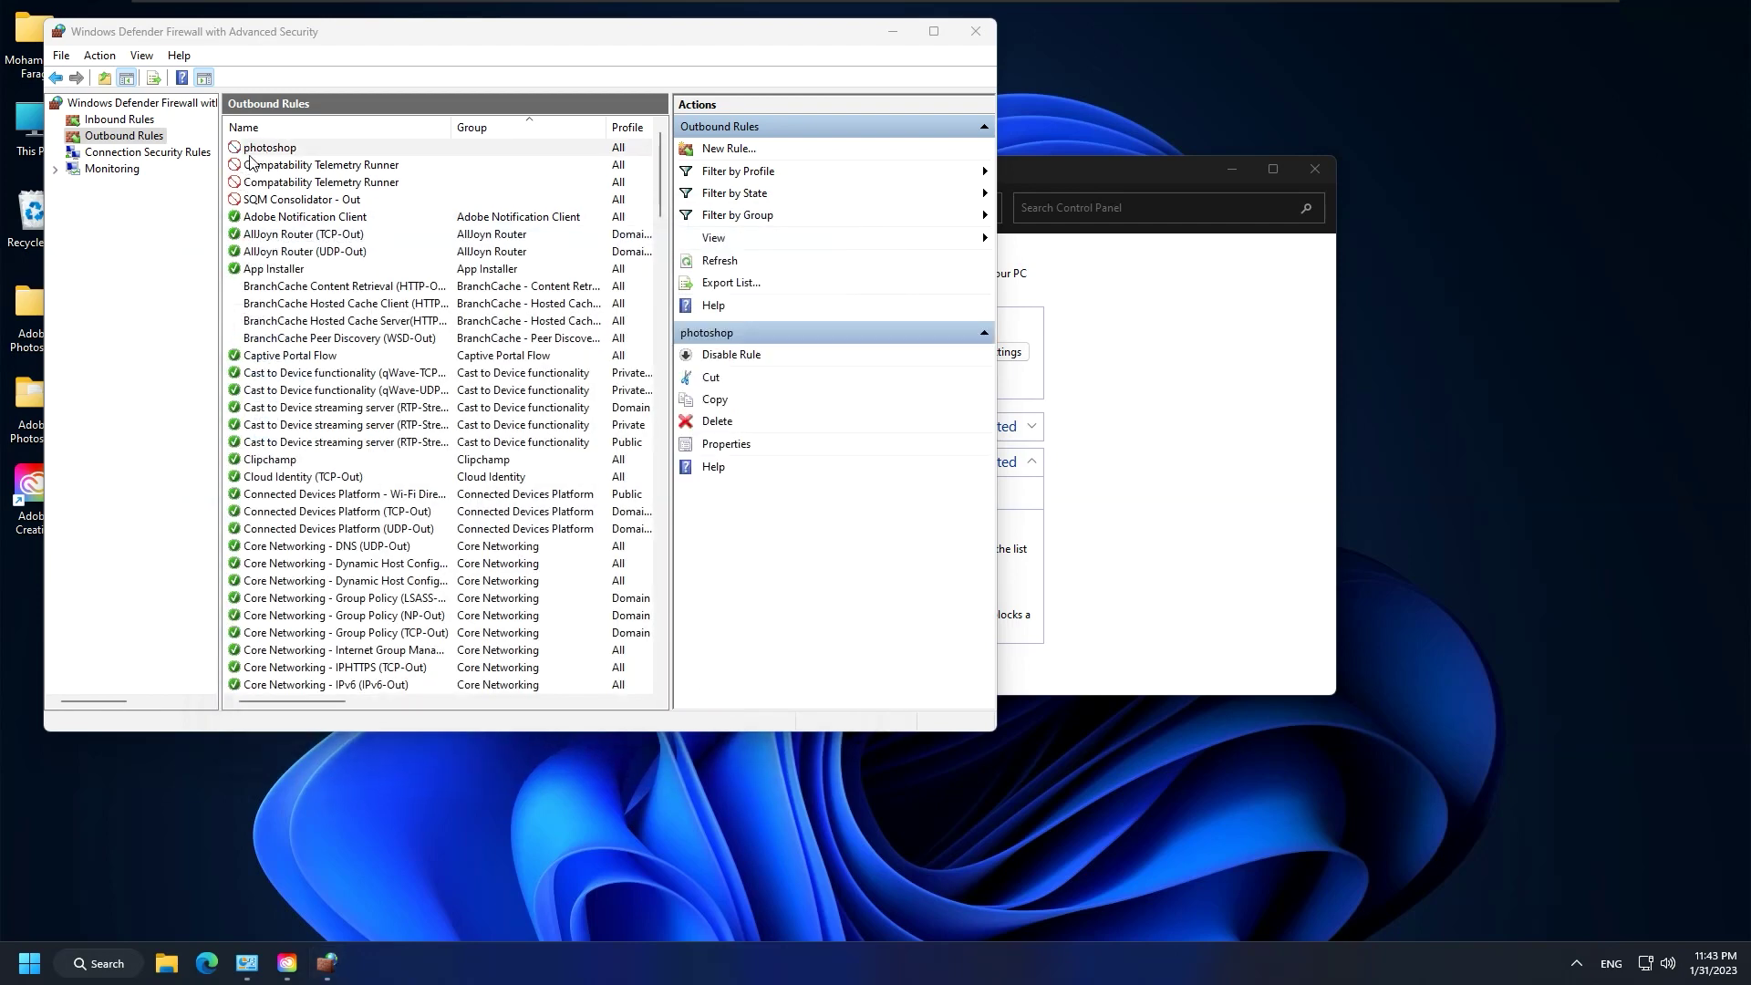
# Confirm the photoshop inbound rule is listed, then close Windows Defender Firewall with Advanced Security.
pyautogui.click(102, 119)
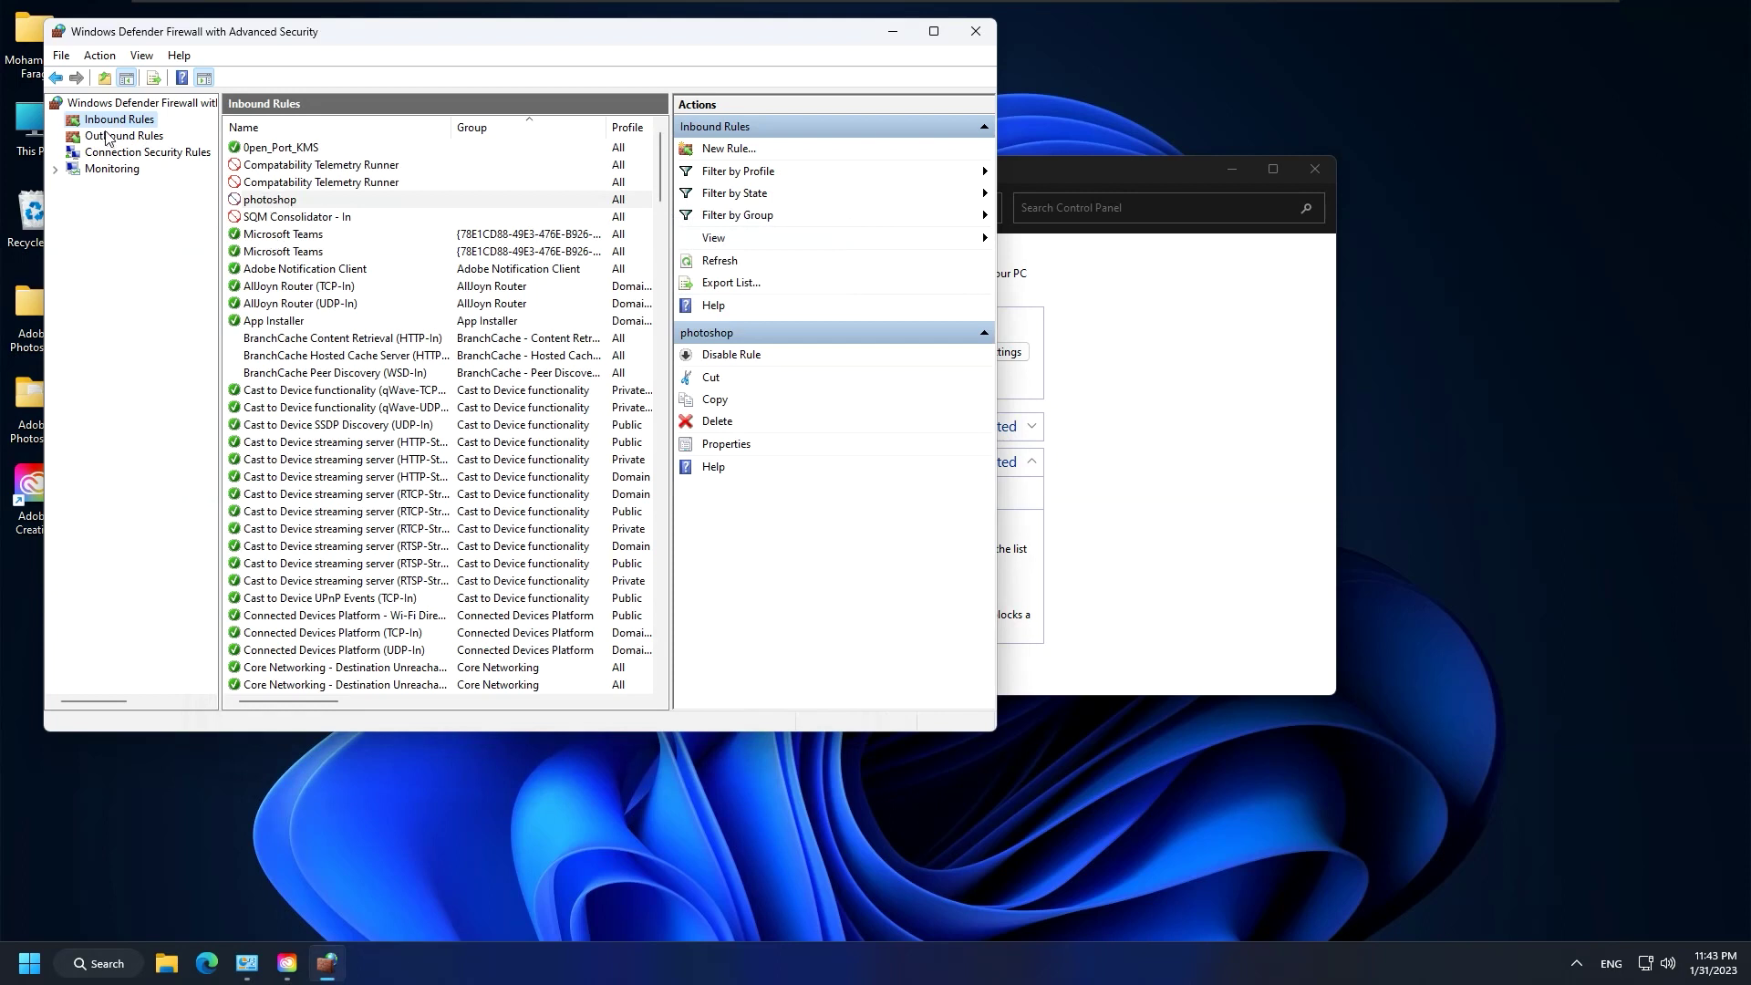
pyautogui.click(259, 201)
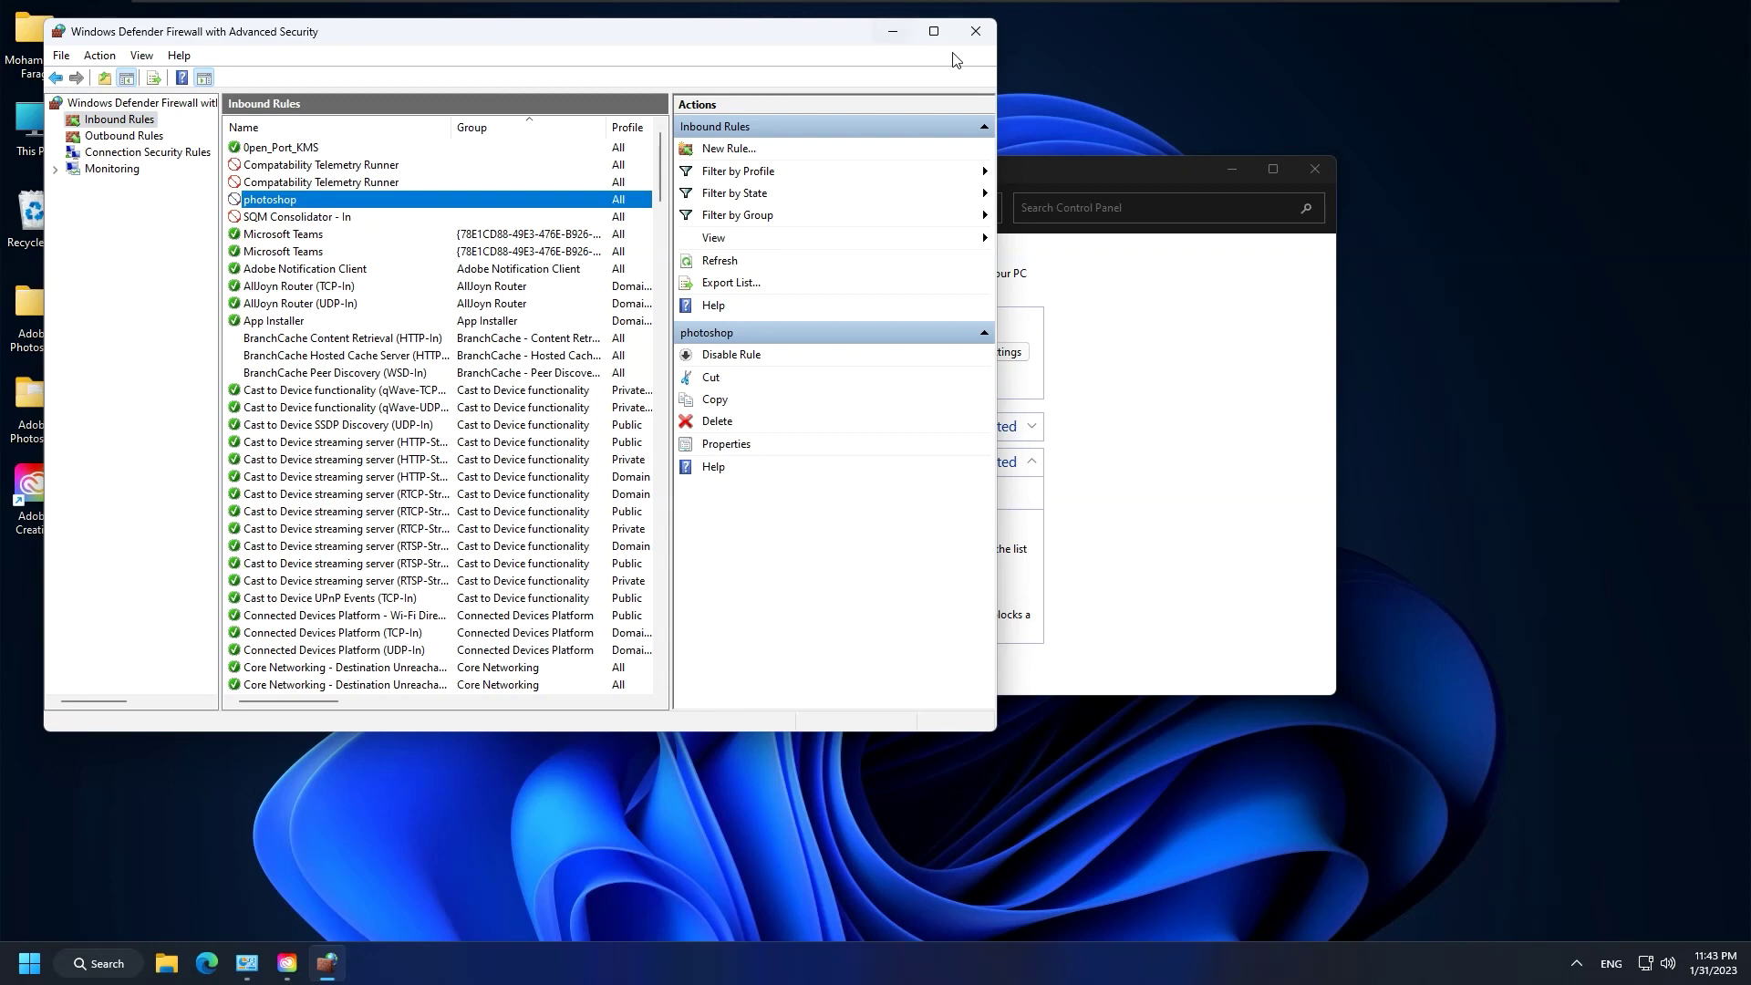
pyautogui.click(976, 32)
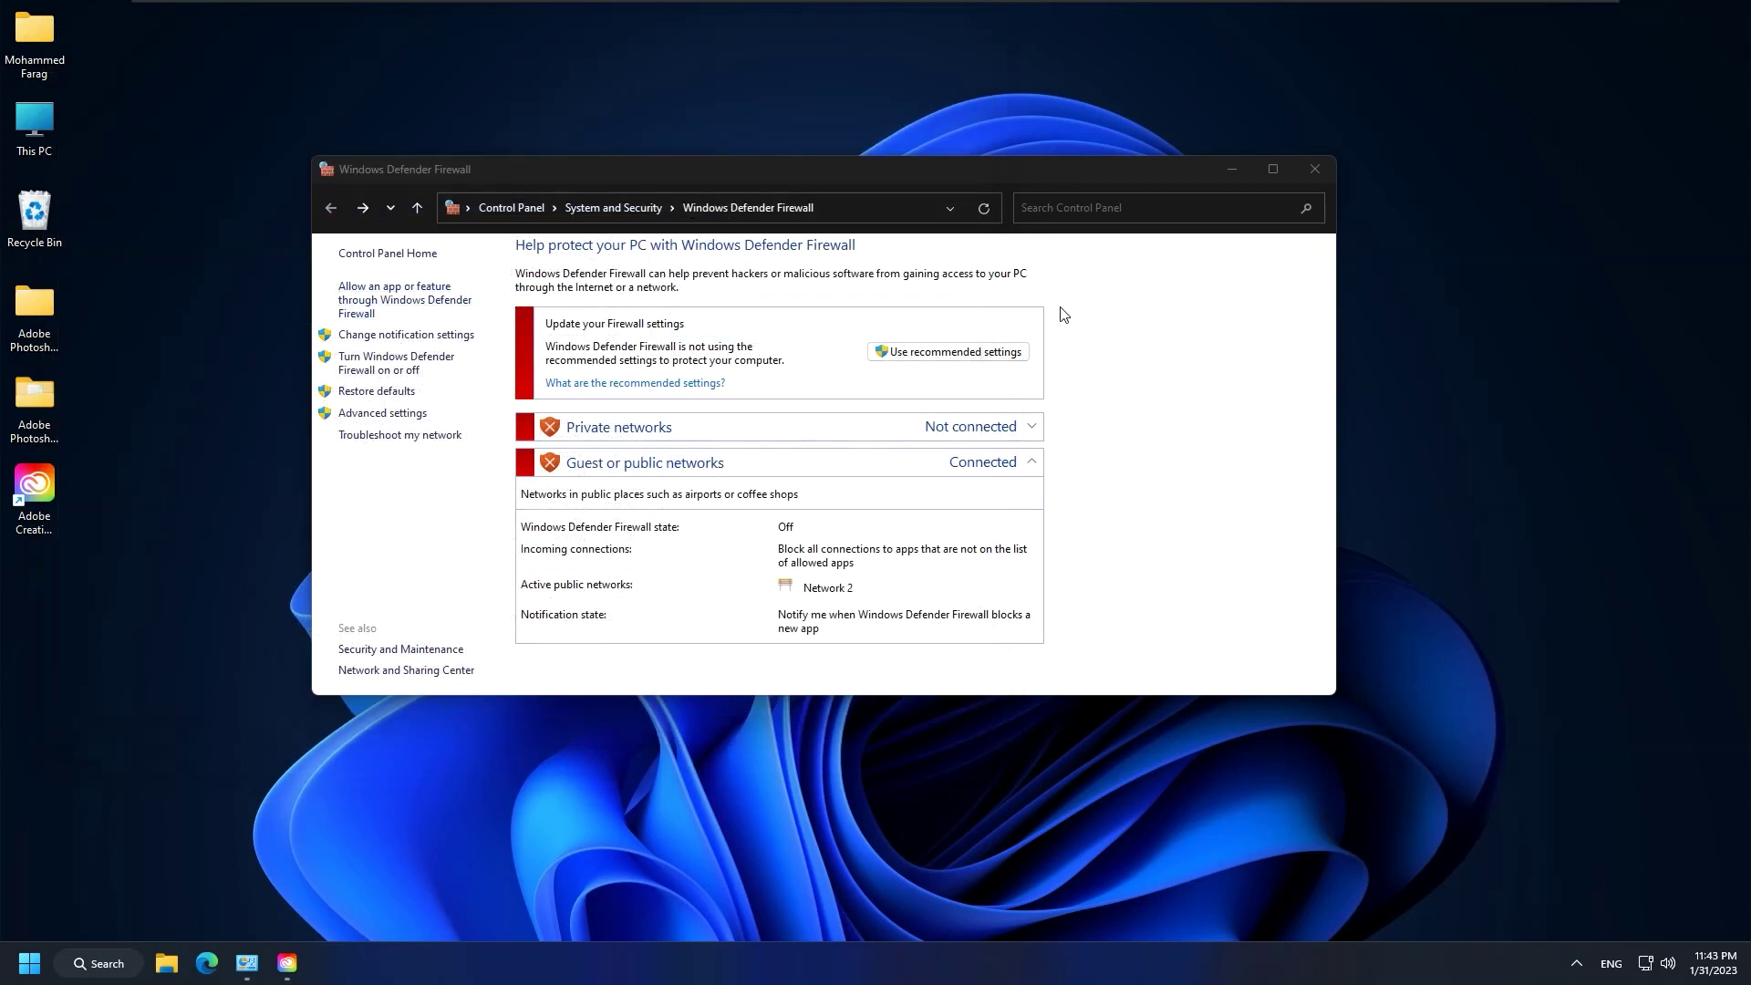
pyautogui.moveTo(912, 167); pyautogui.dragTo(1053, 90)
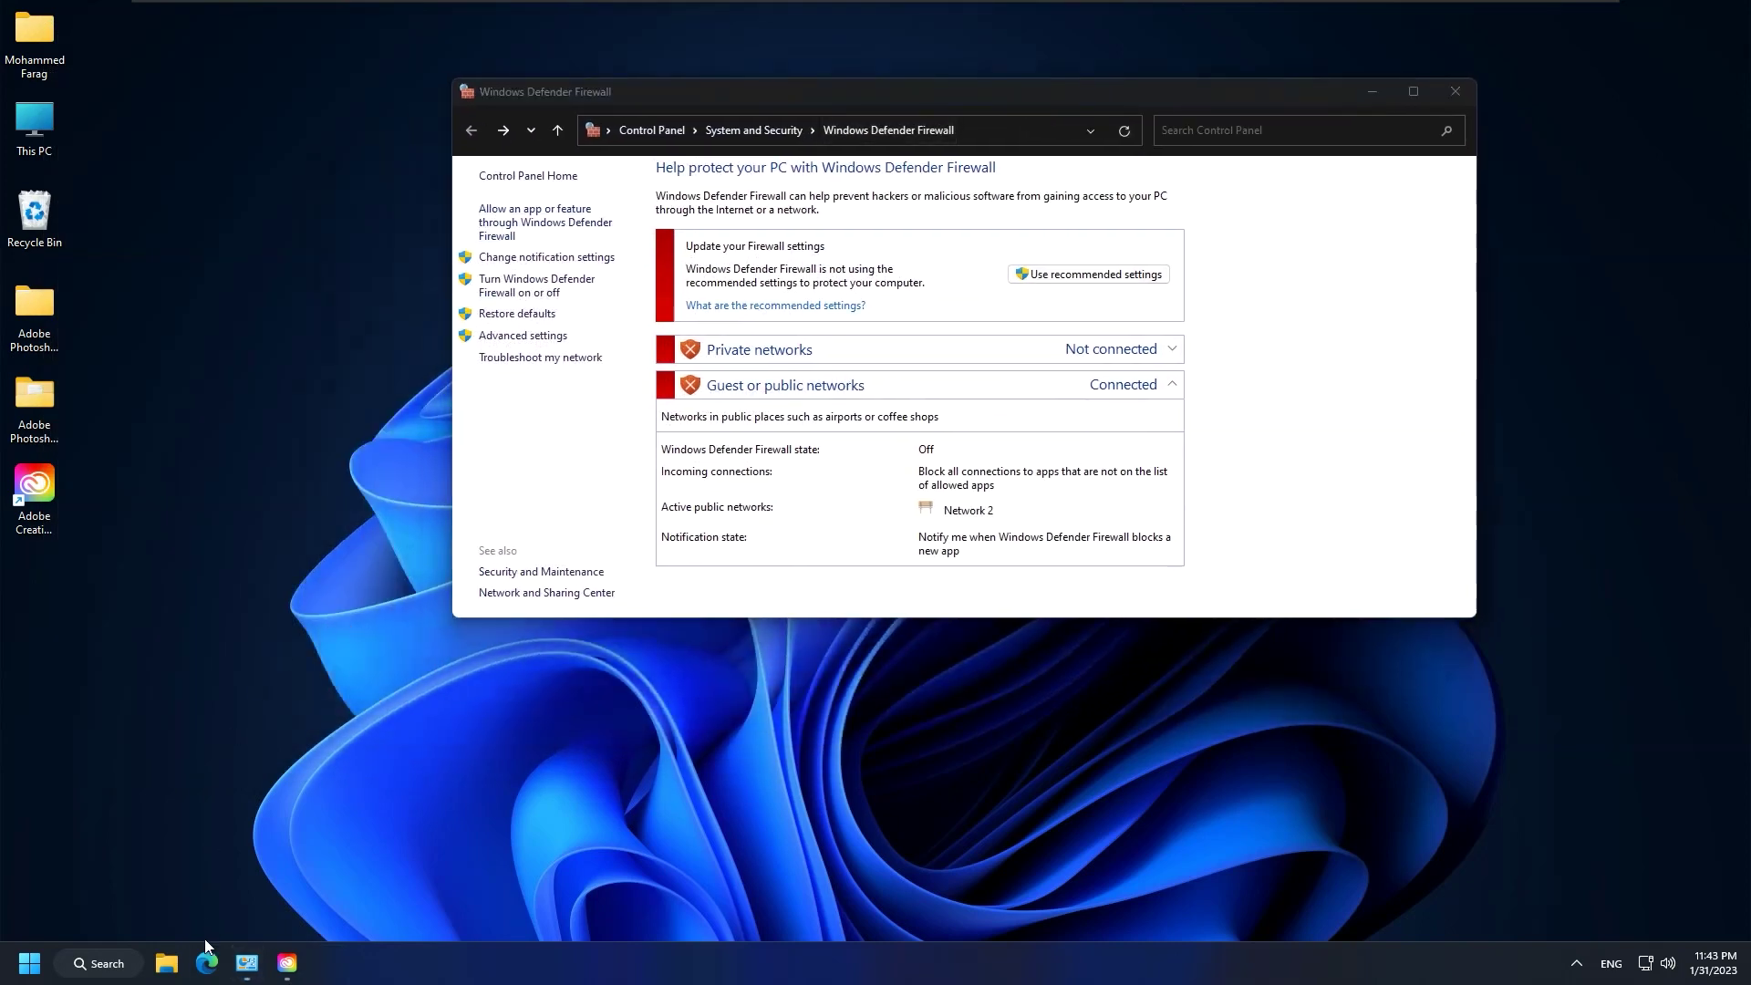
pyautogui.click(286, 963)
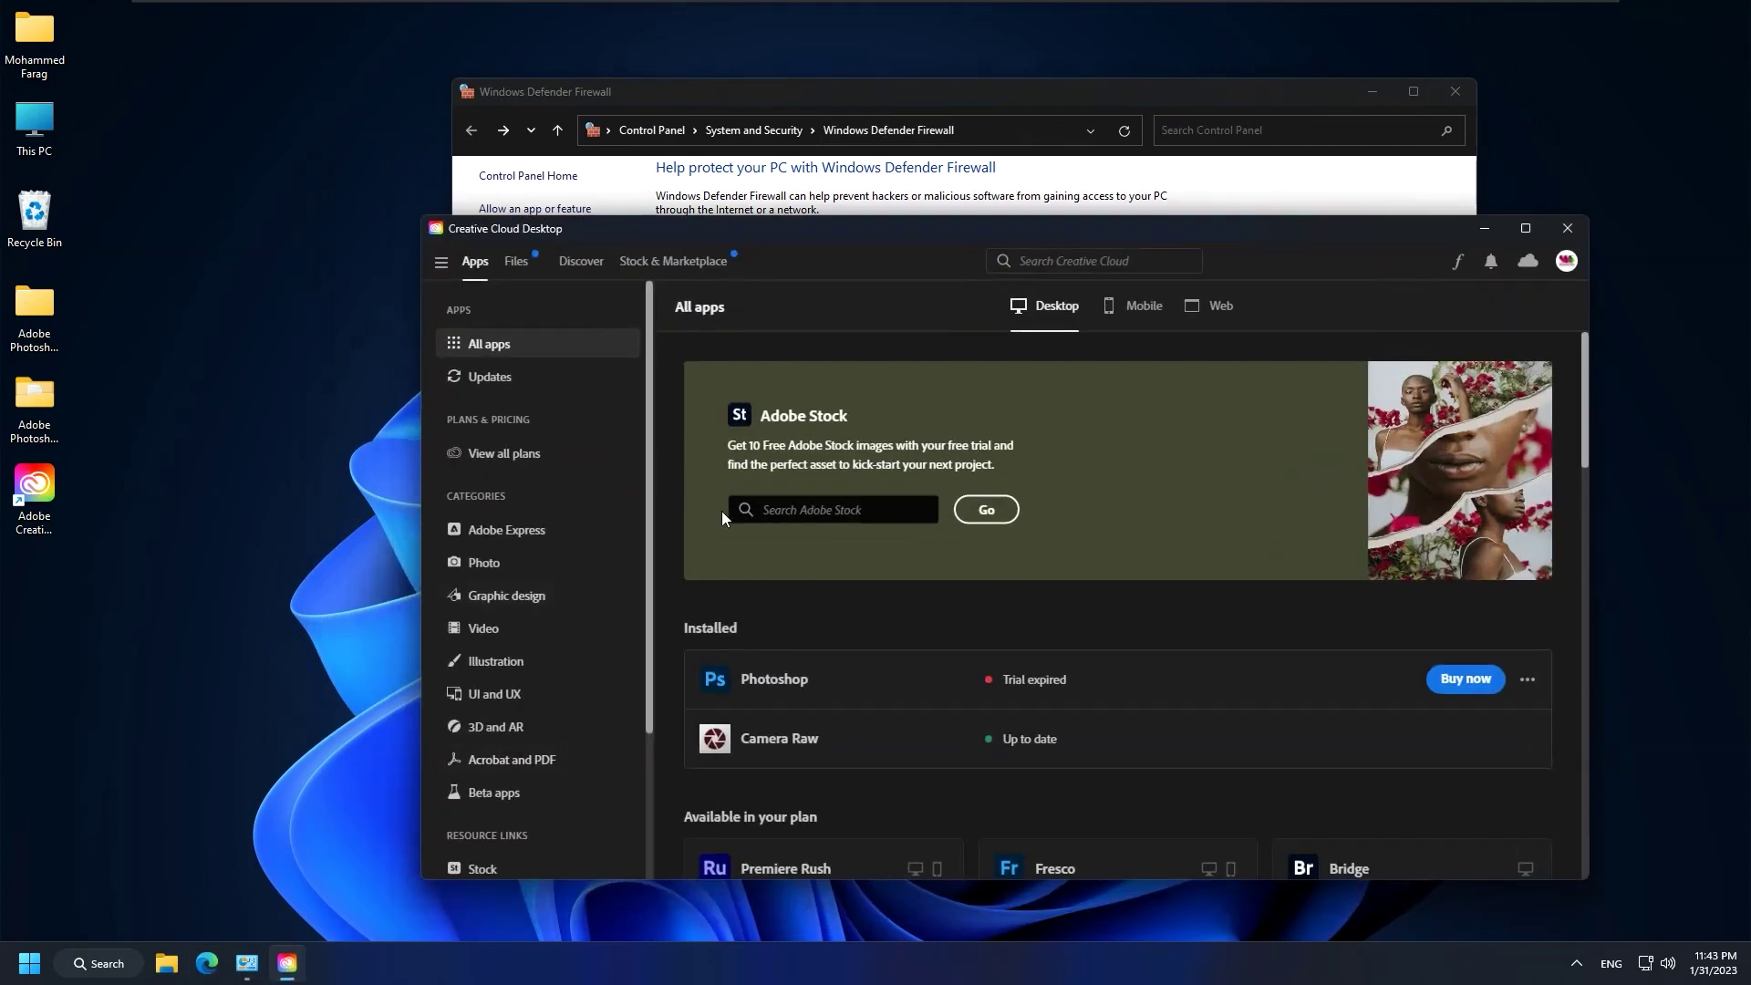
# Launch Adobe Photoshop 2023 from Start and create a blank A4 document.
pyautogui.click(12, 955)
pyautogui.scroll(-1, 174, 547)
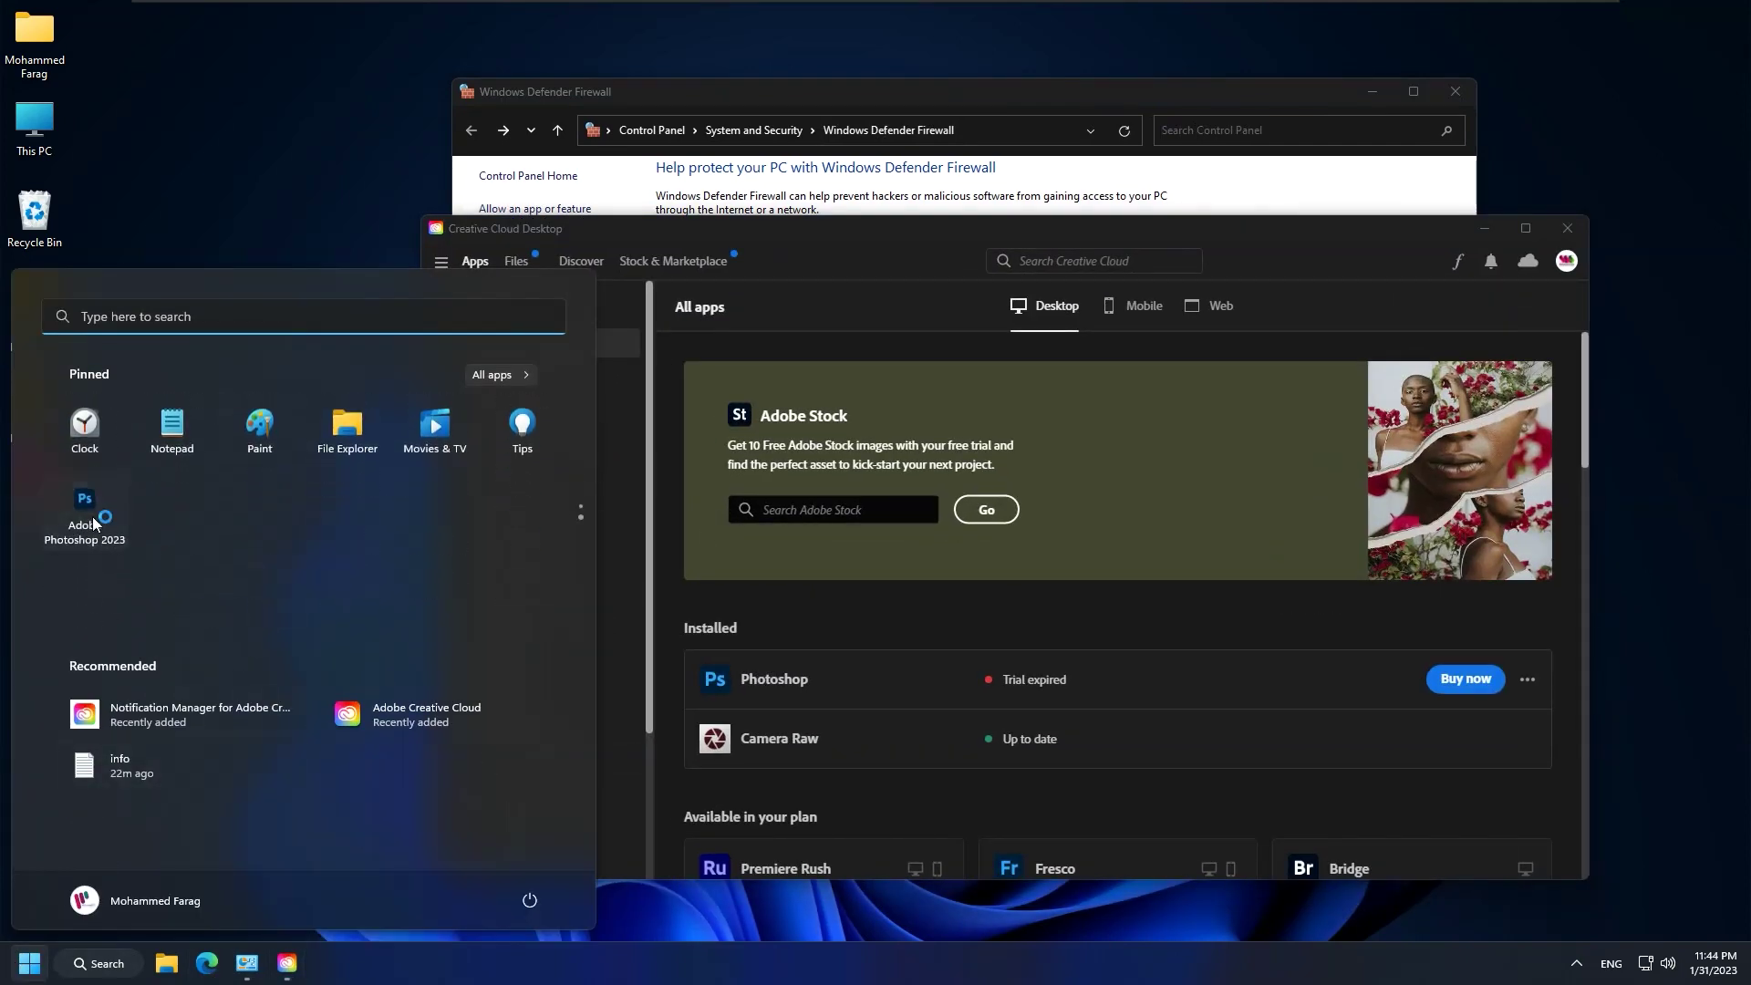
pyautogui.click(84, 511)
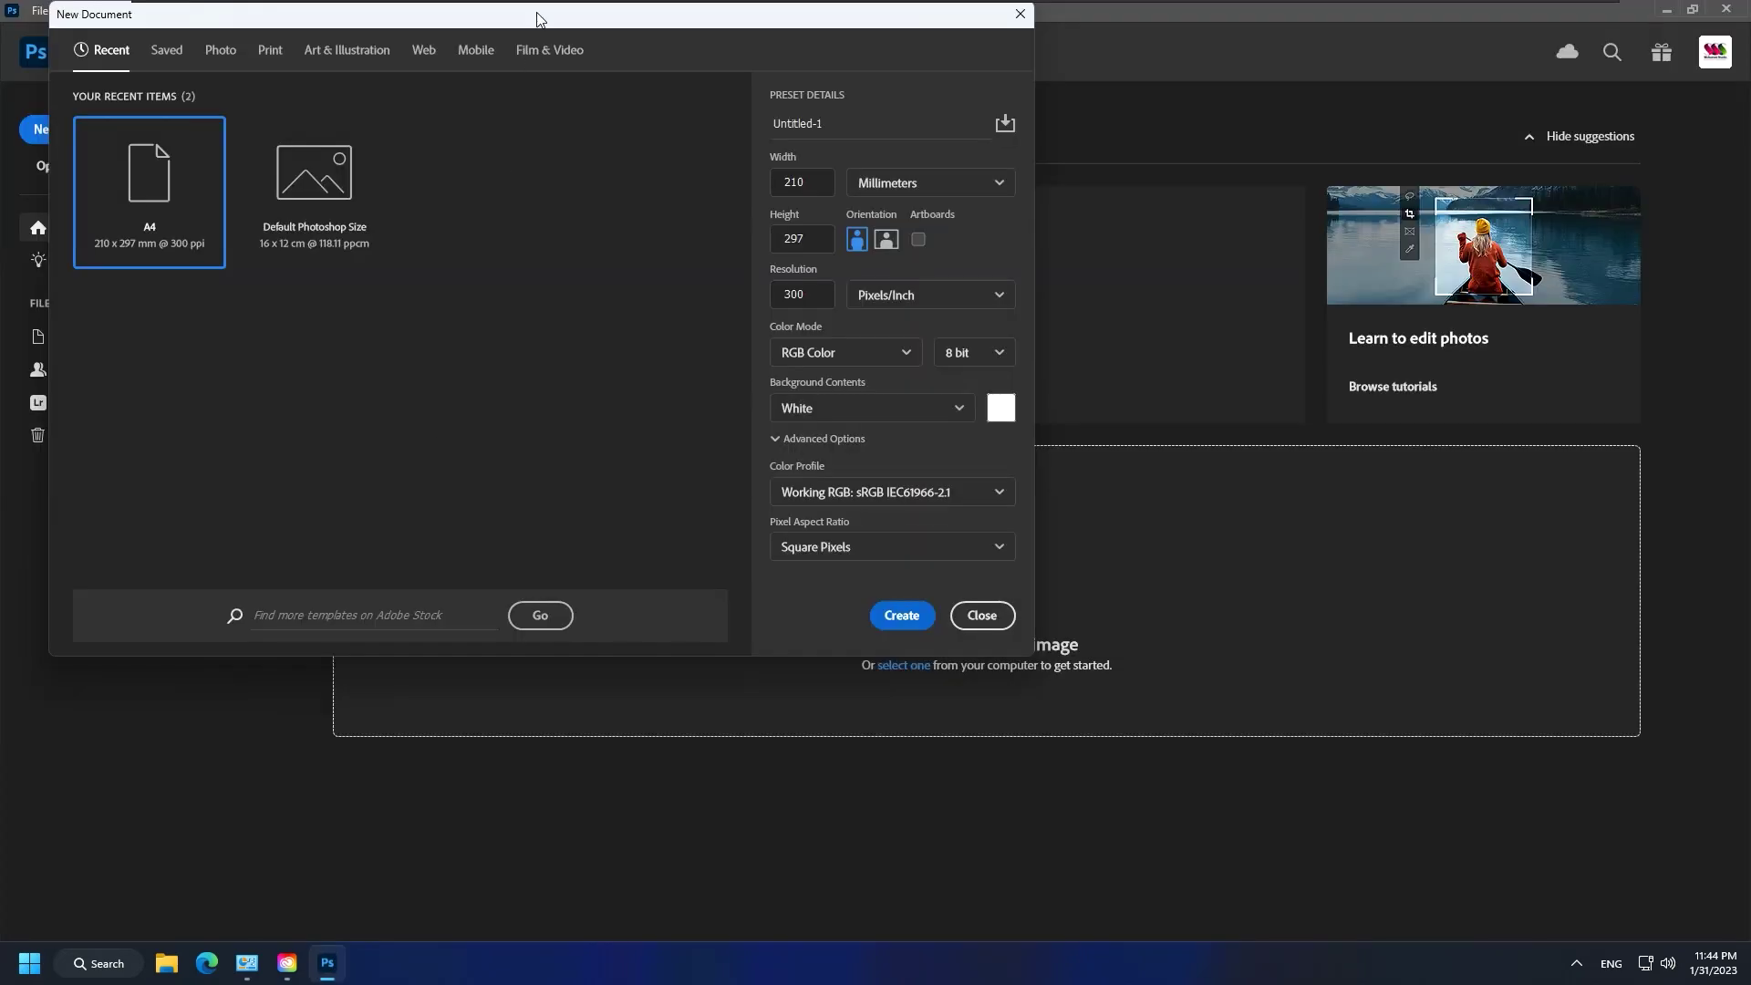
pyautogui.press('Return')
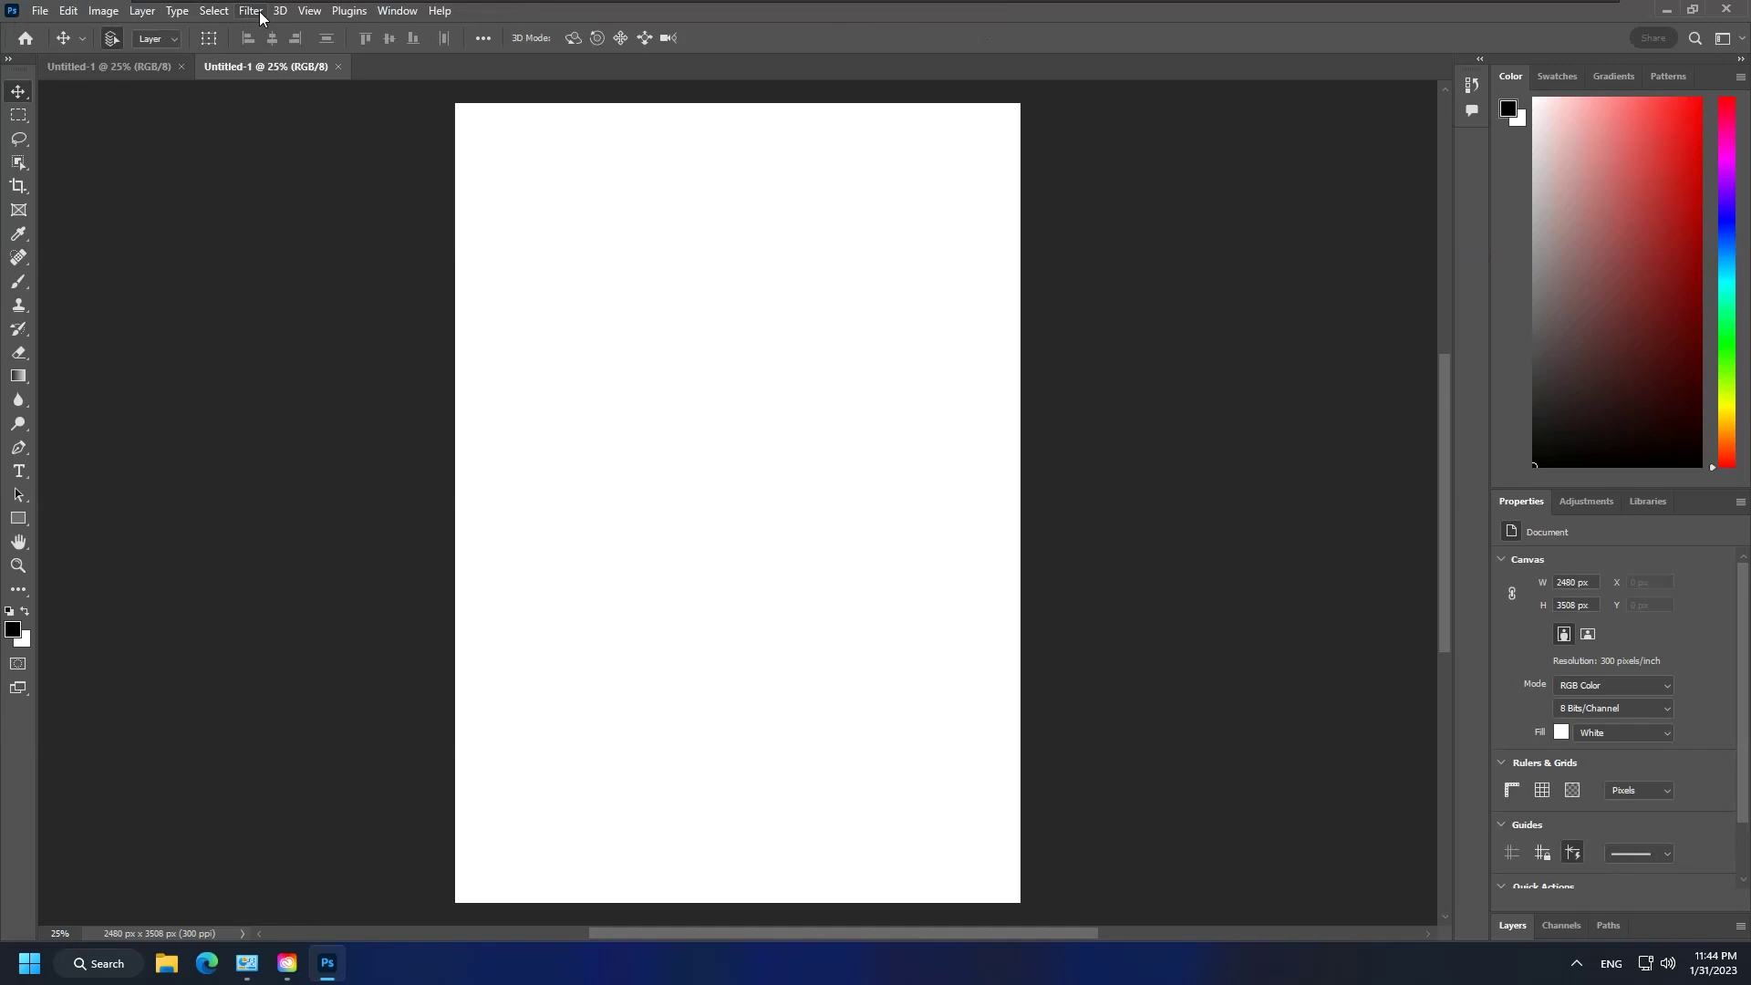
# Check the Filter Gallery without applying anything, then return to the Filter menu.
pyautogui.click(262, 13)
pyautogui.click(274, 107)
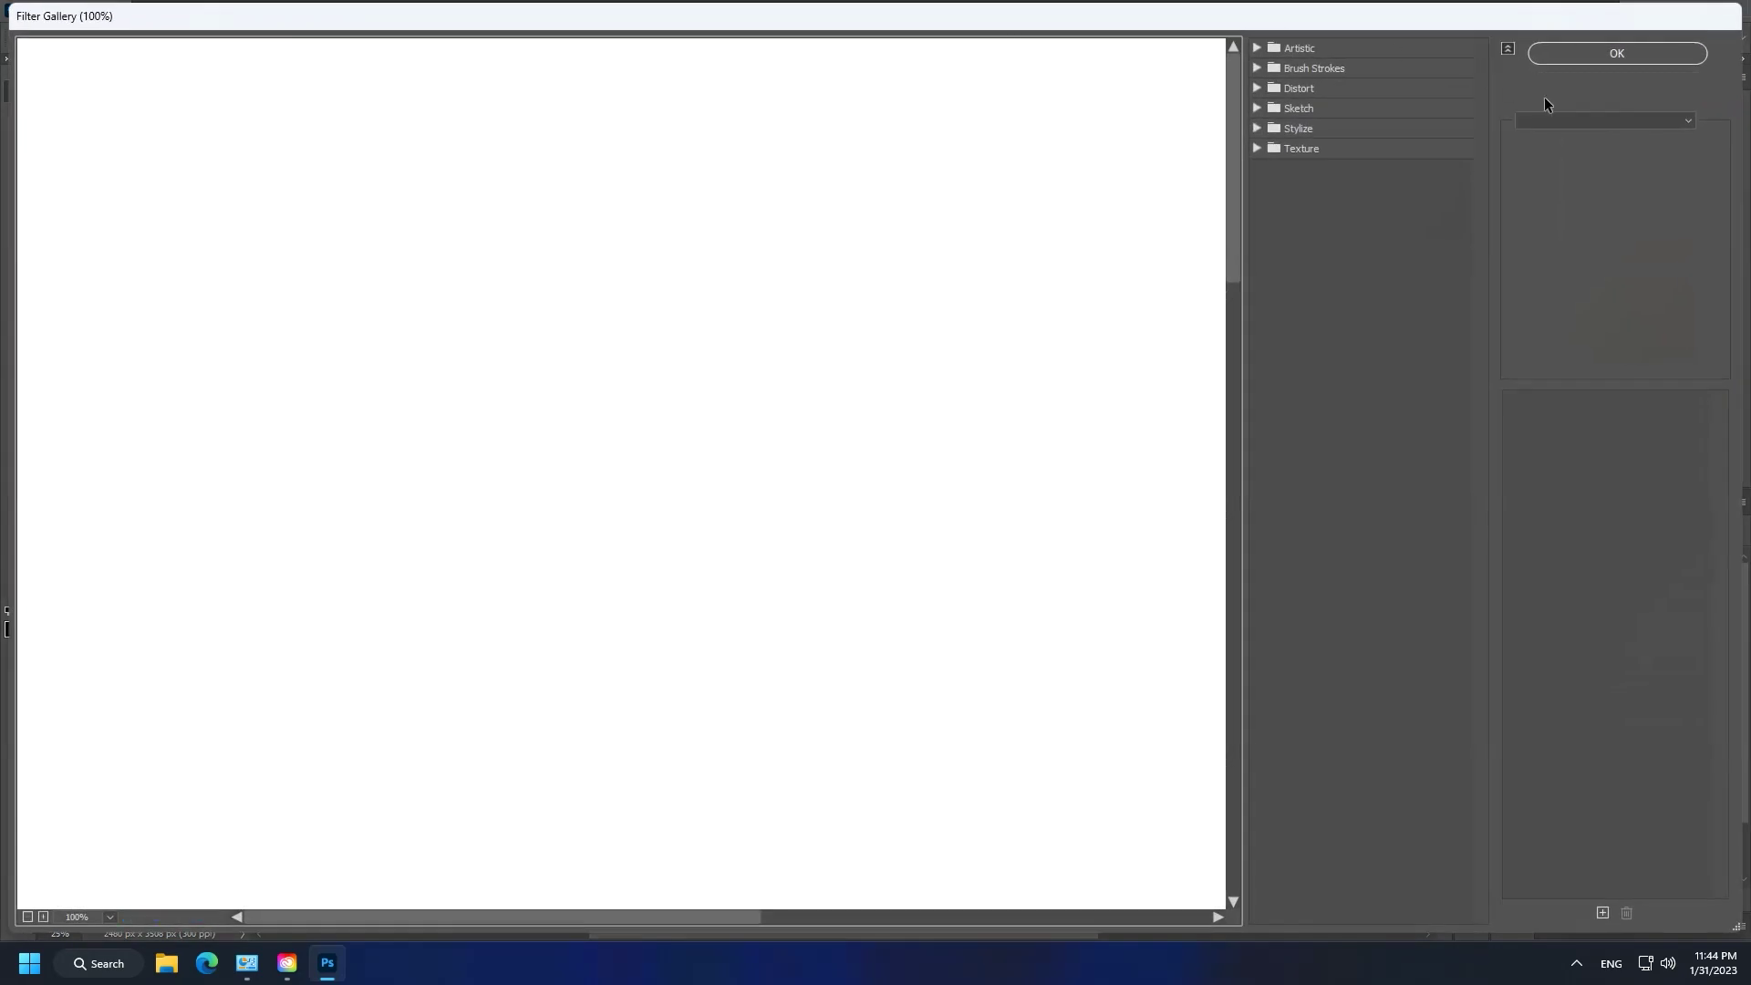
pyautogui.click(1568, 100)
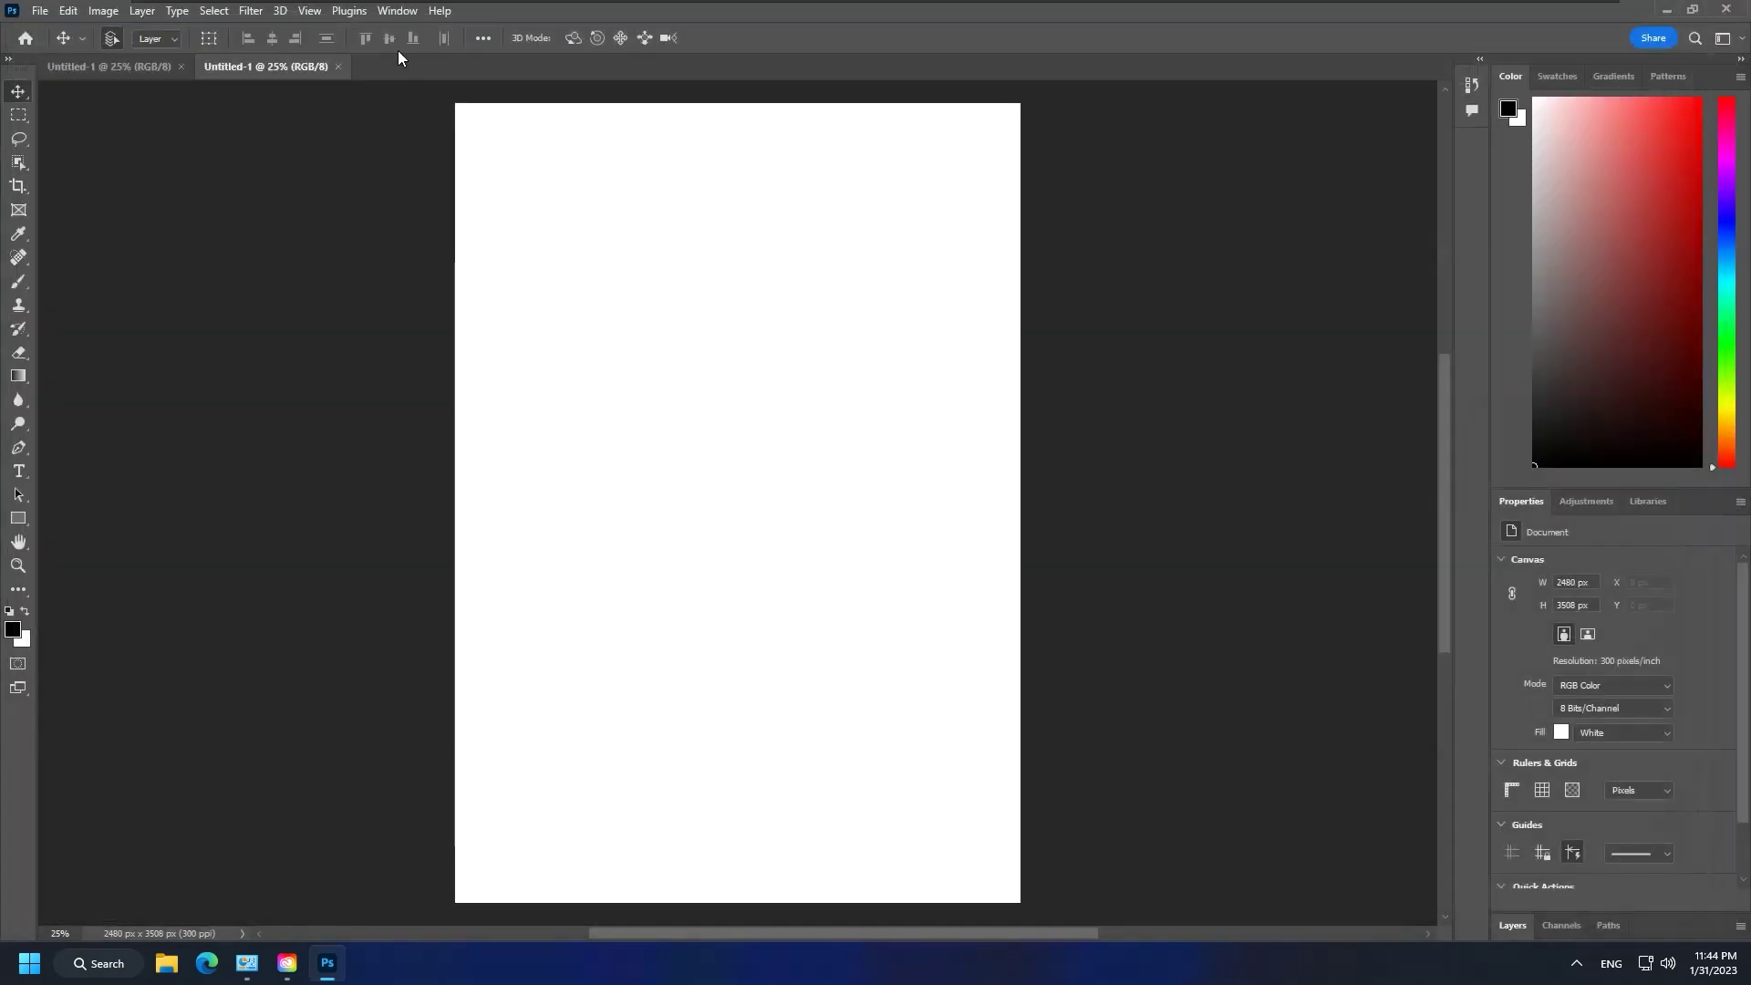
pyautogui.click(248, 11)
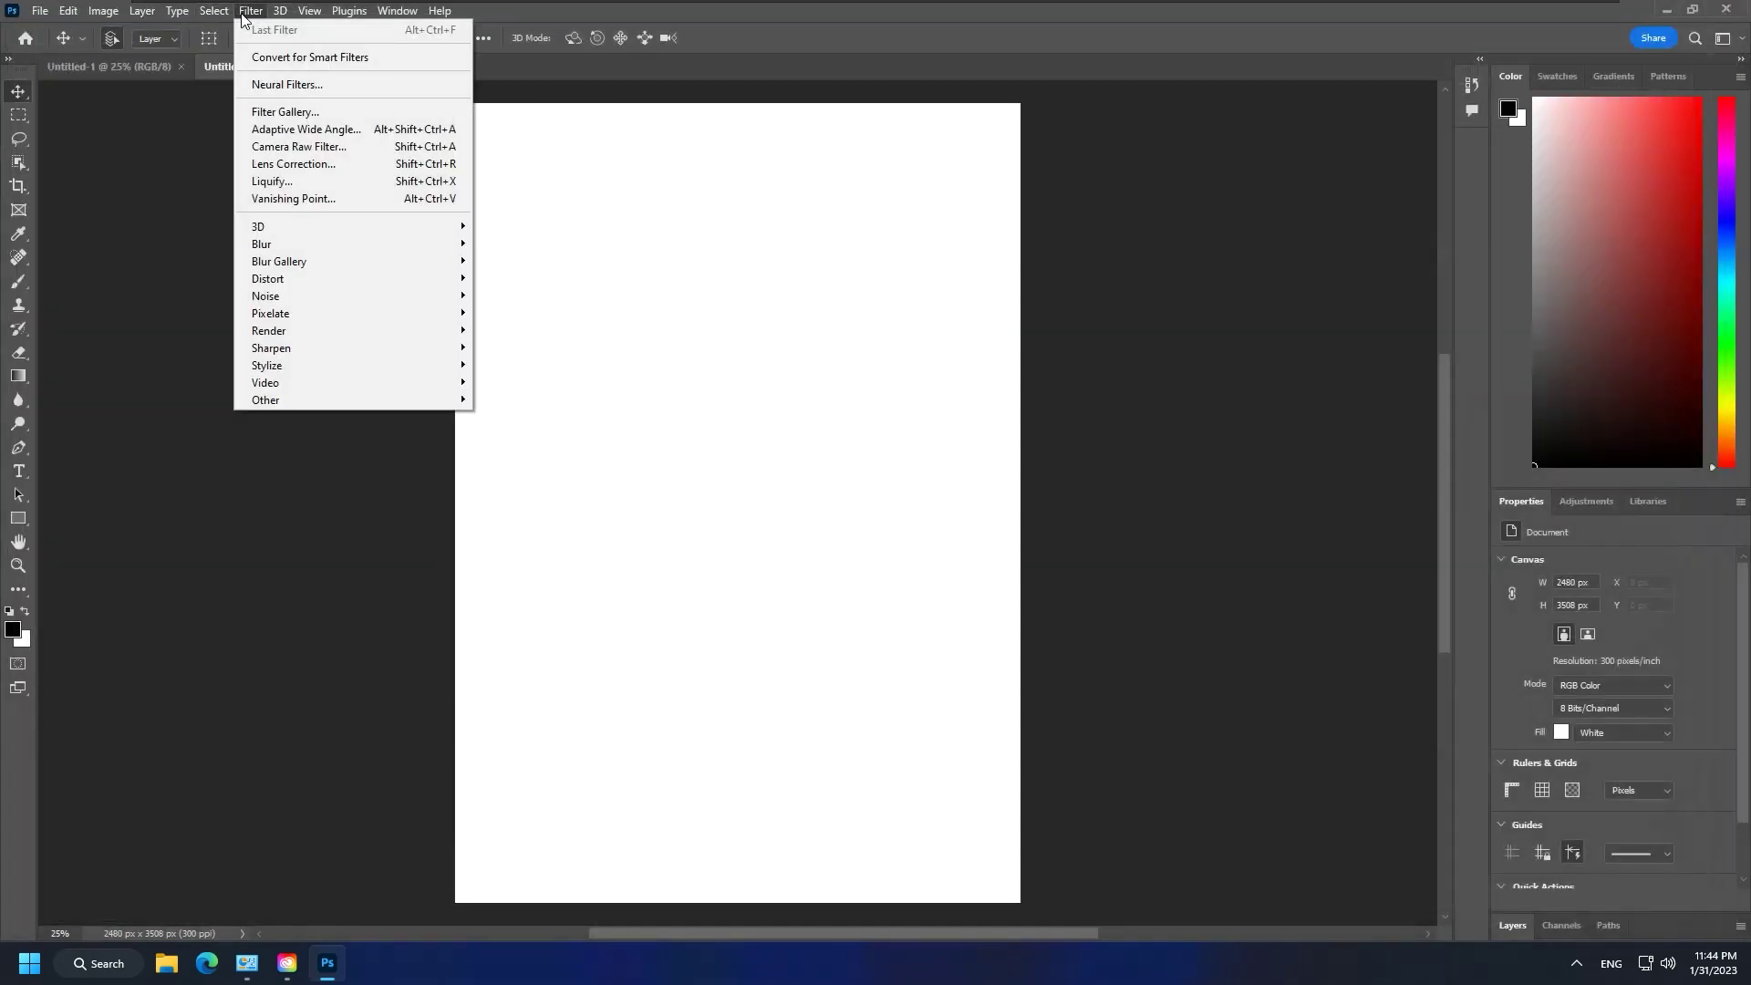
# In Neural Filters, start downloading Skin Smoothing, Makeup Transfer and Style Transfer.
pyautogui.click(274, 86)
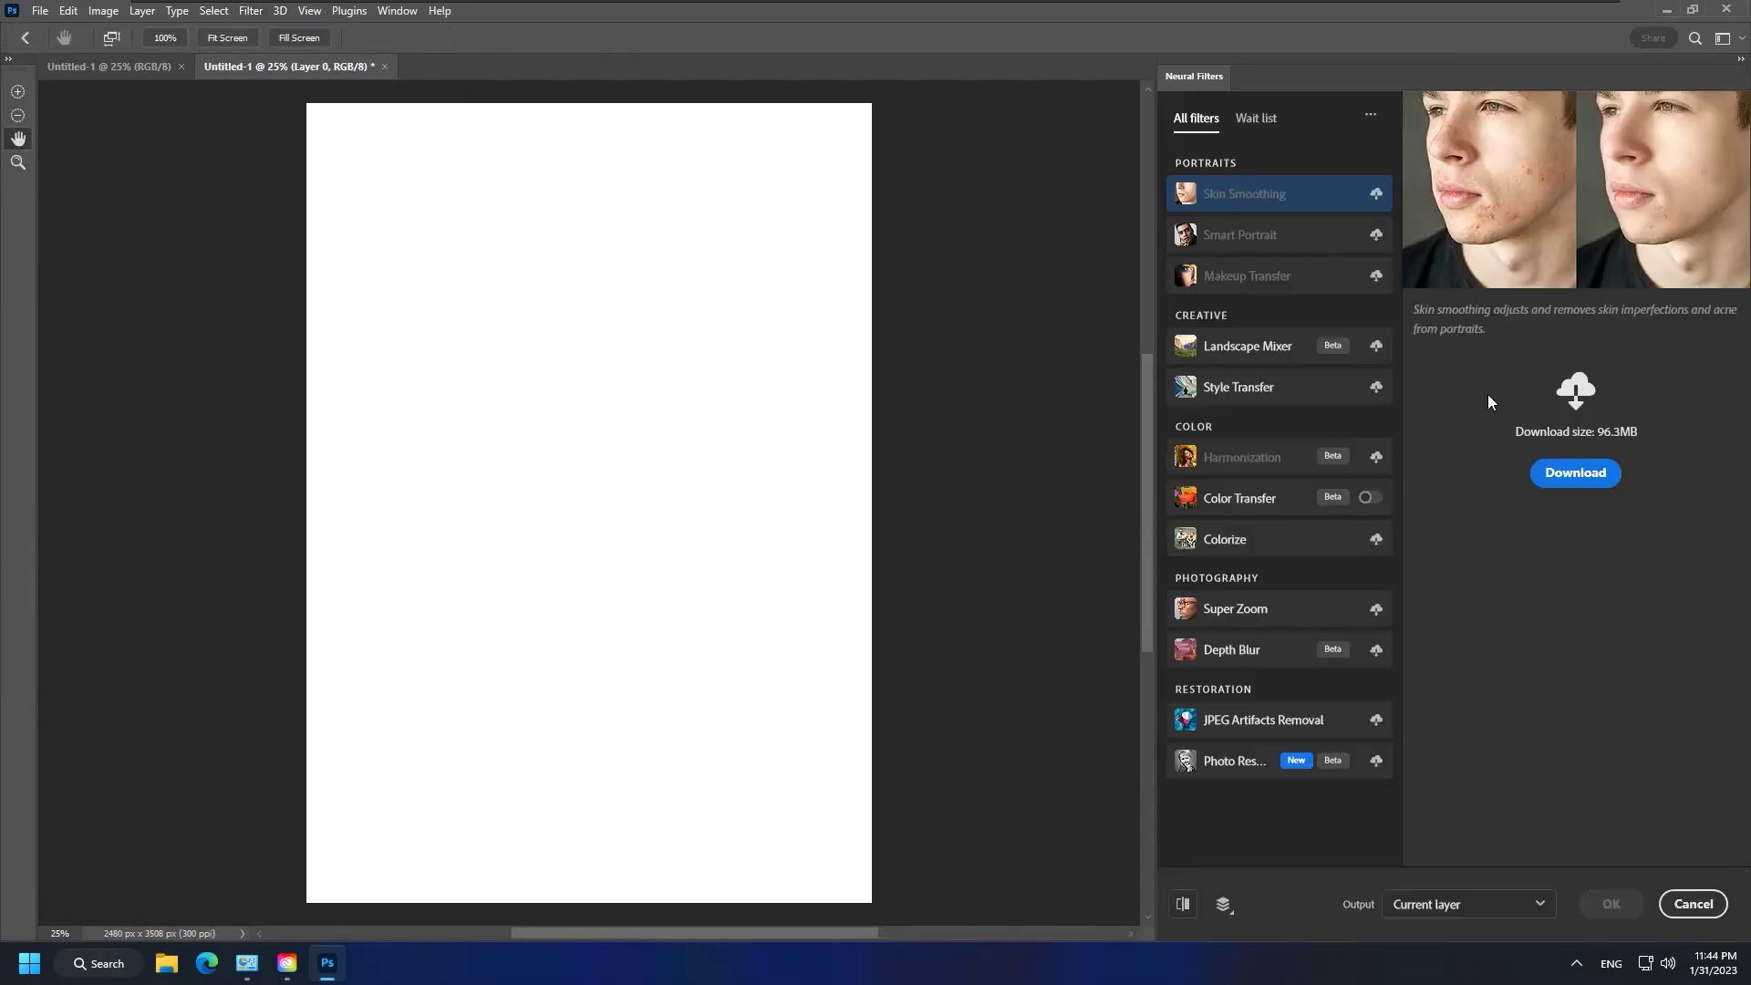
pyautogui.click(1584, 472)
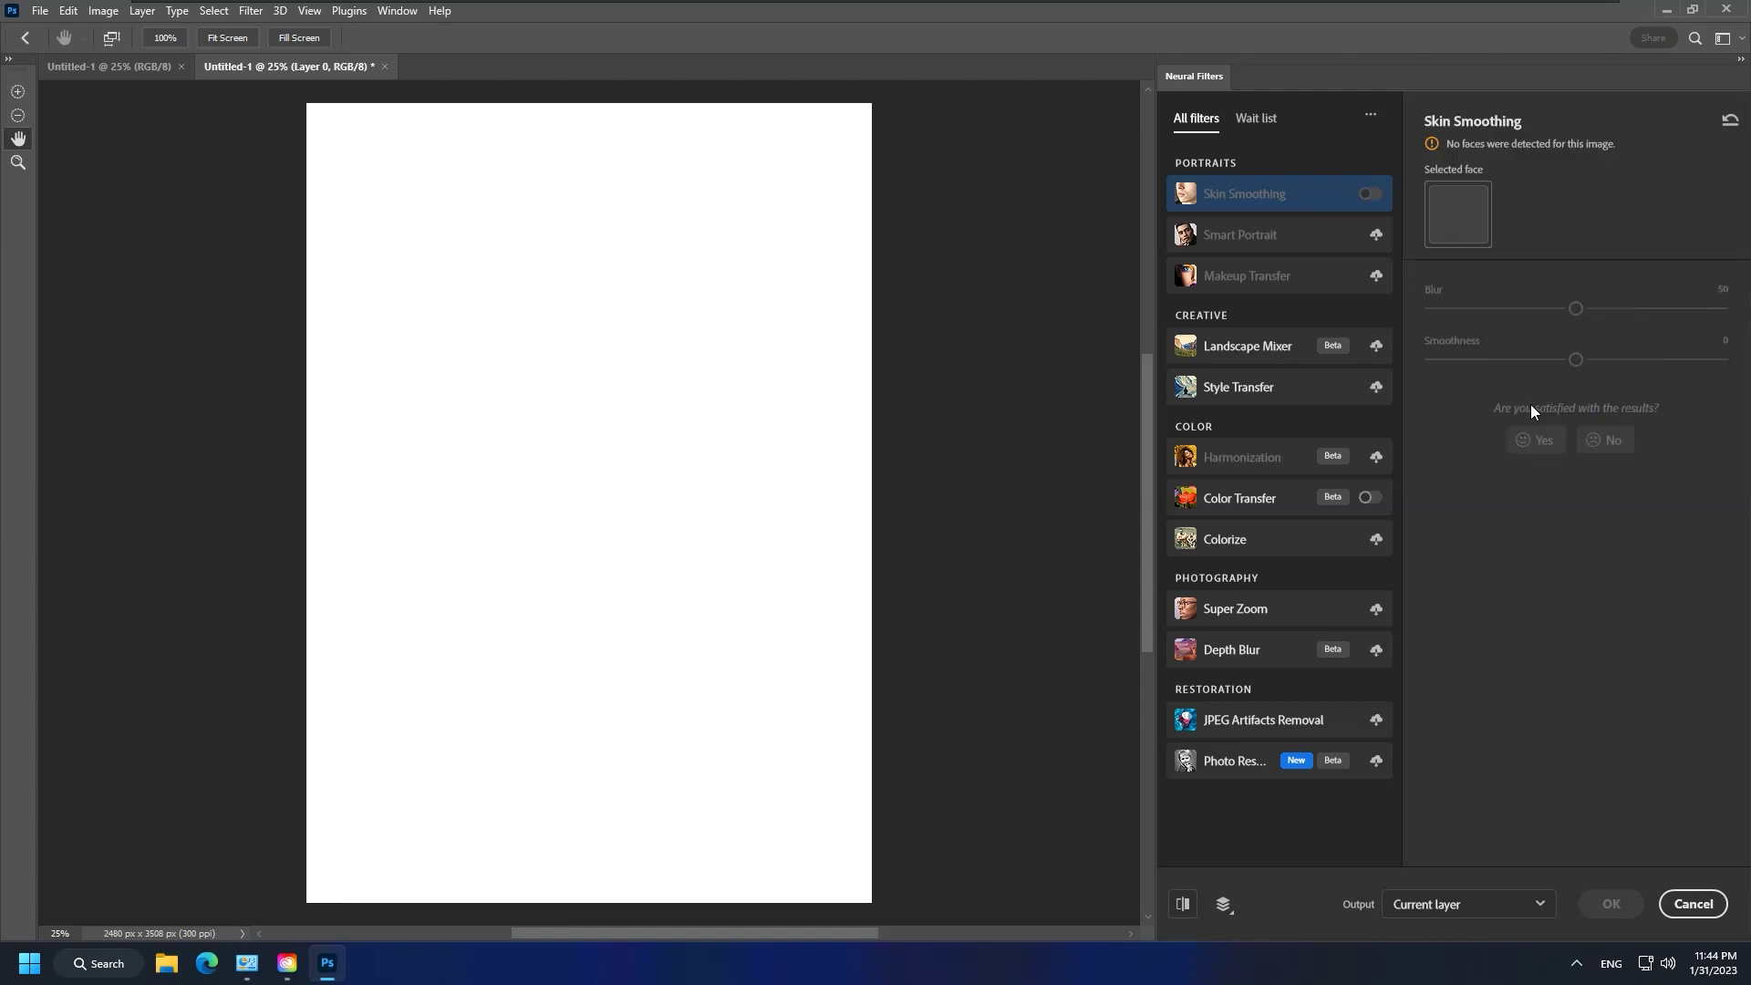
pyautogui.click(1333, 282)
pyautogui.click(1578, 472)
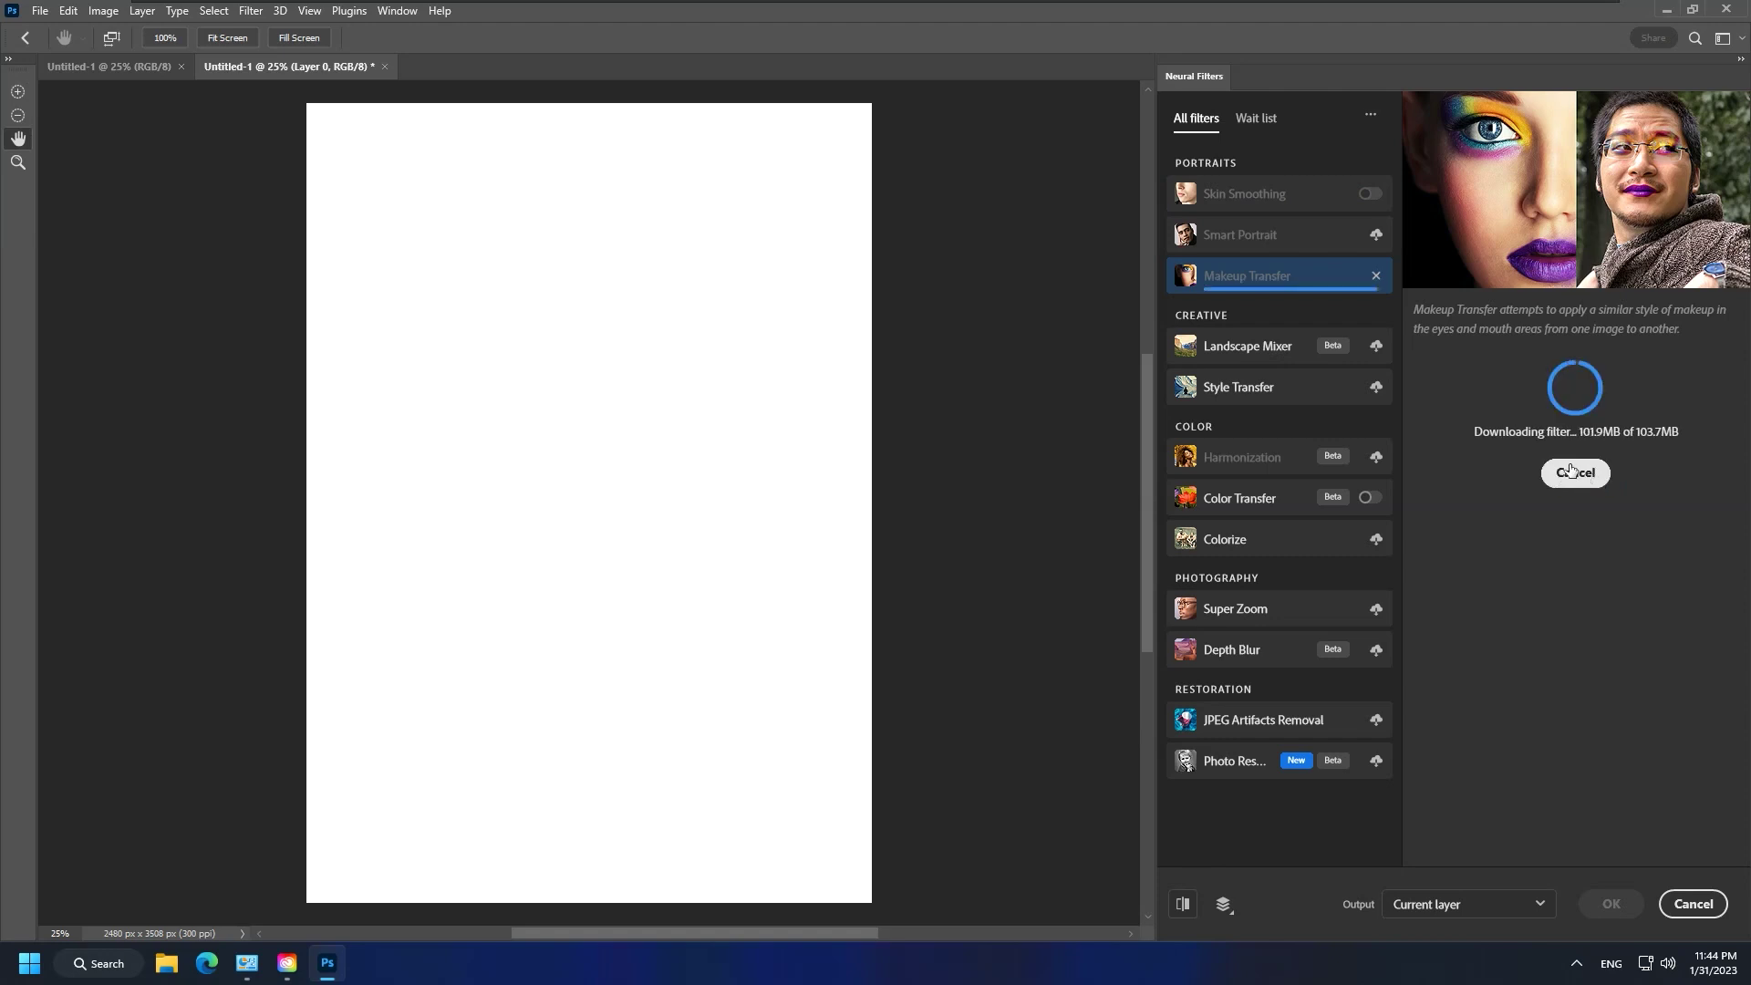
pyautogui.click(1258, 387)
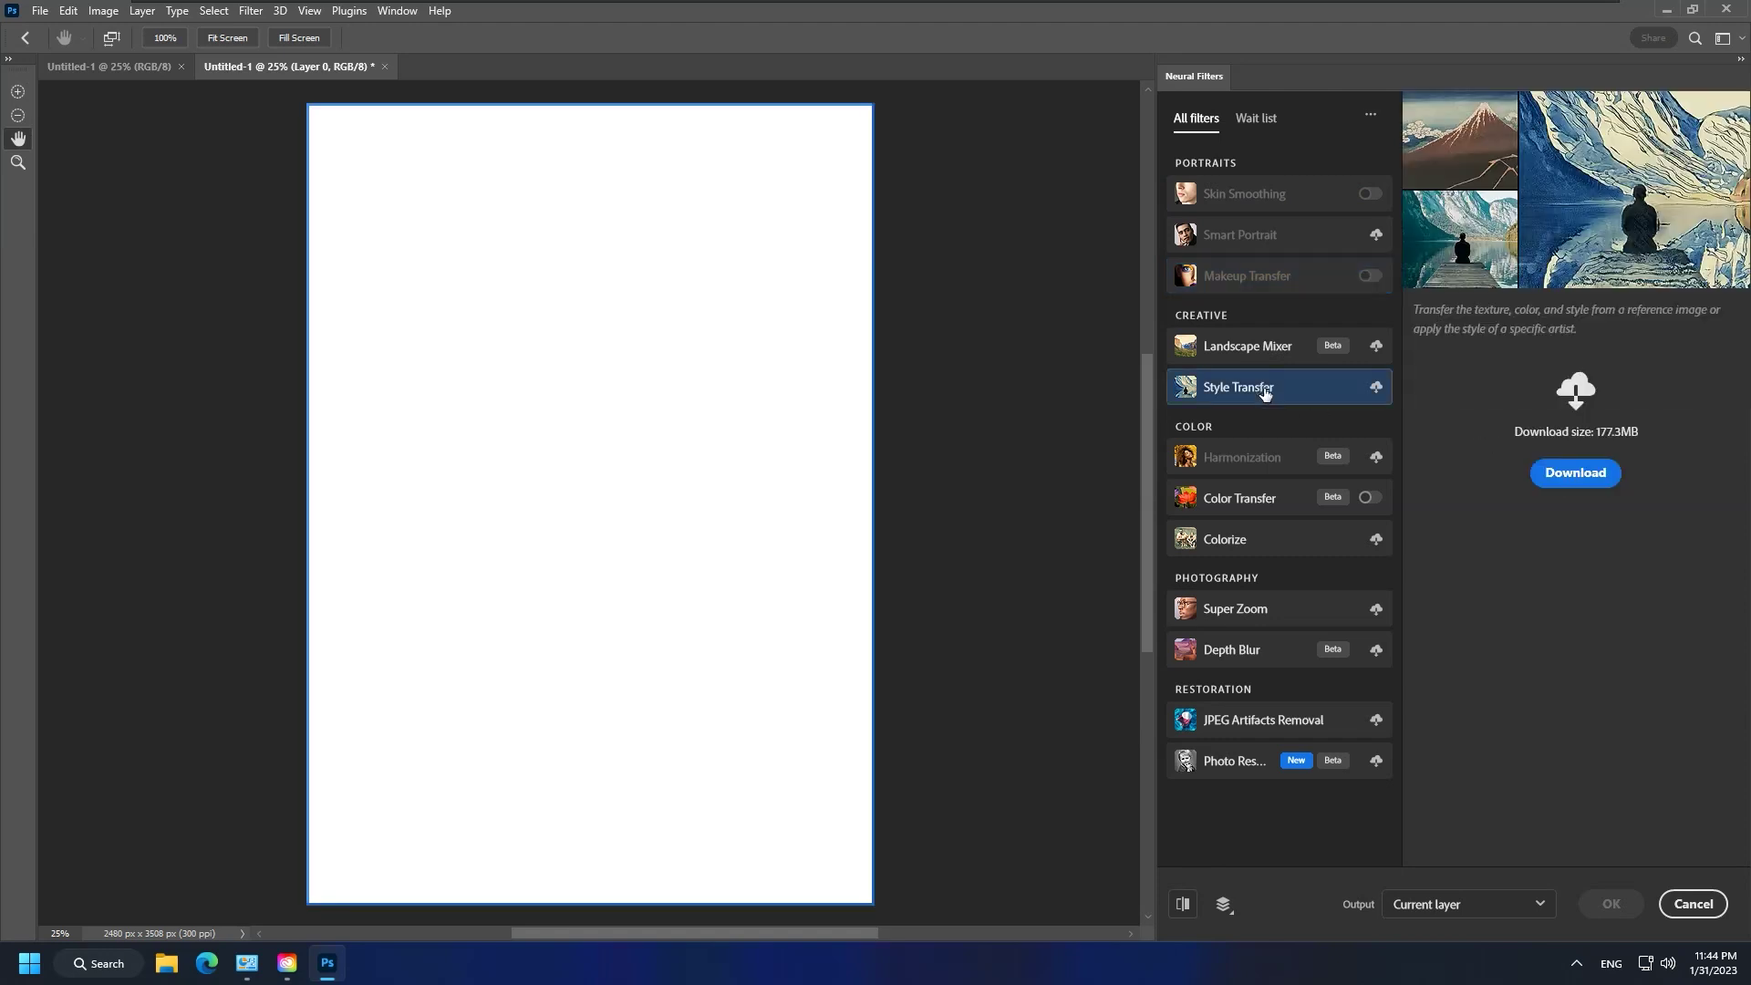
pyautogui.click(1573, 472)
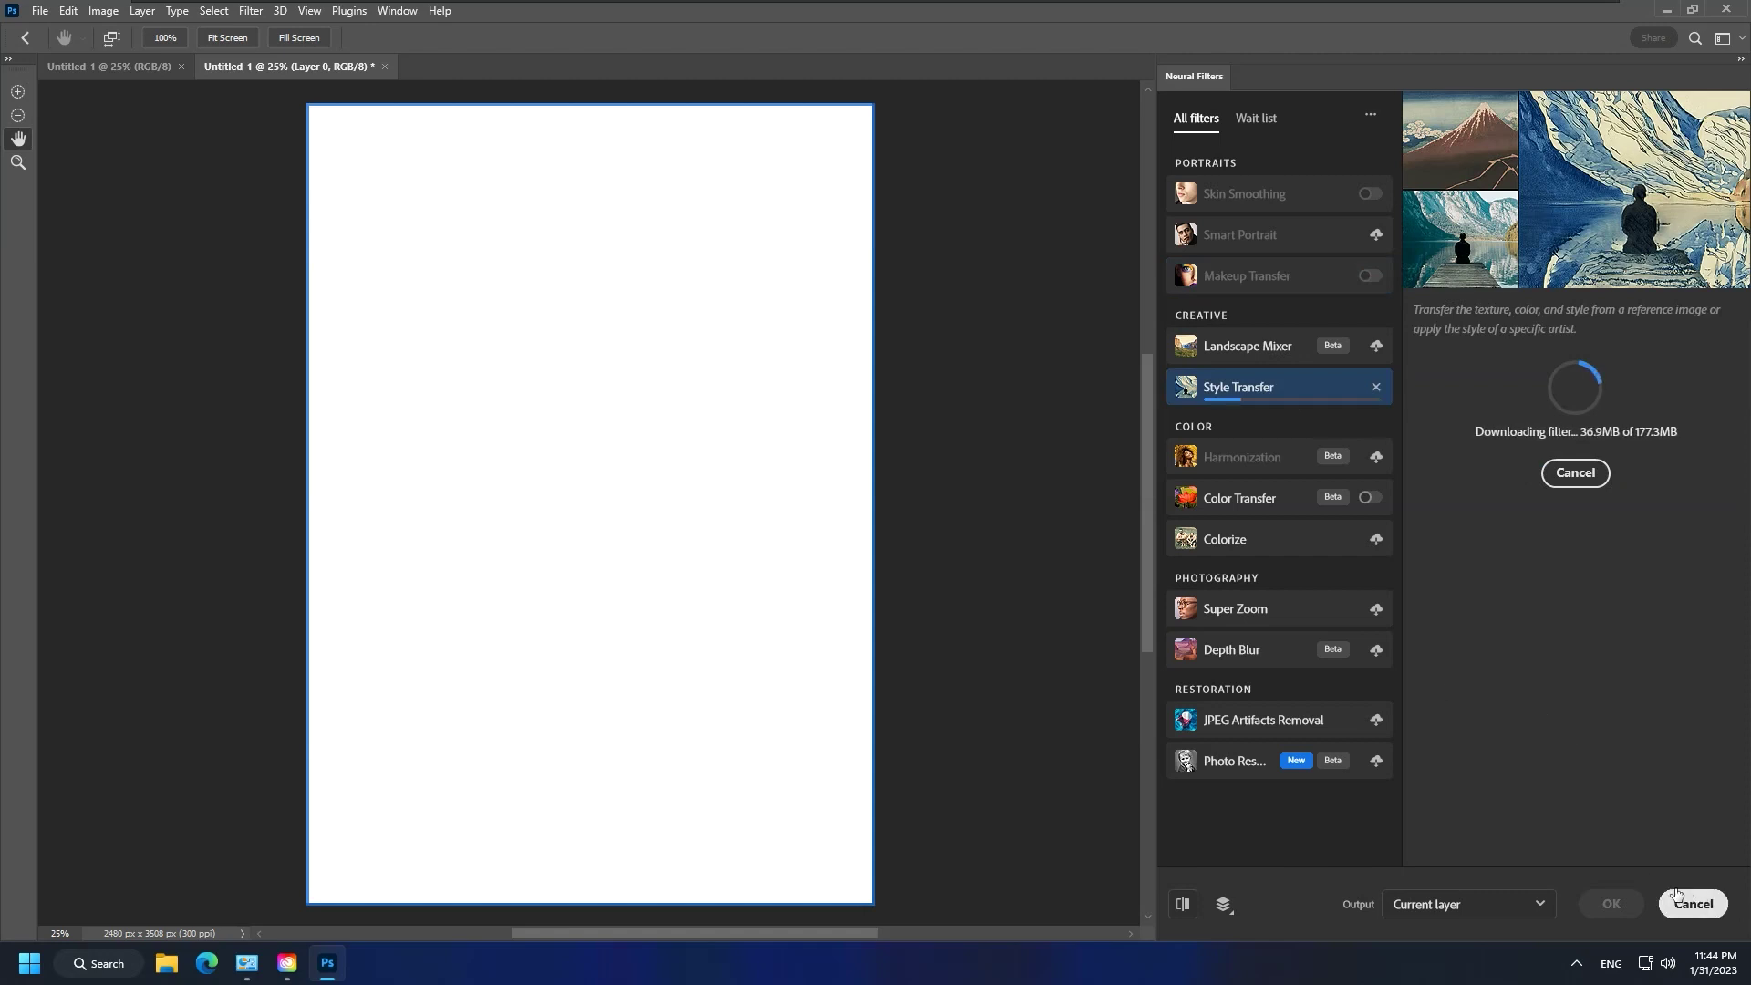
# Bring up the Creative Cloud desktop app from the tray, then dismiss it.
pyautogui.click(1576, 963)
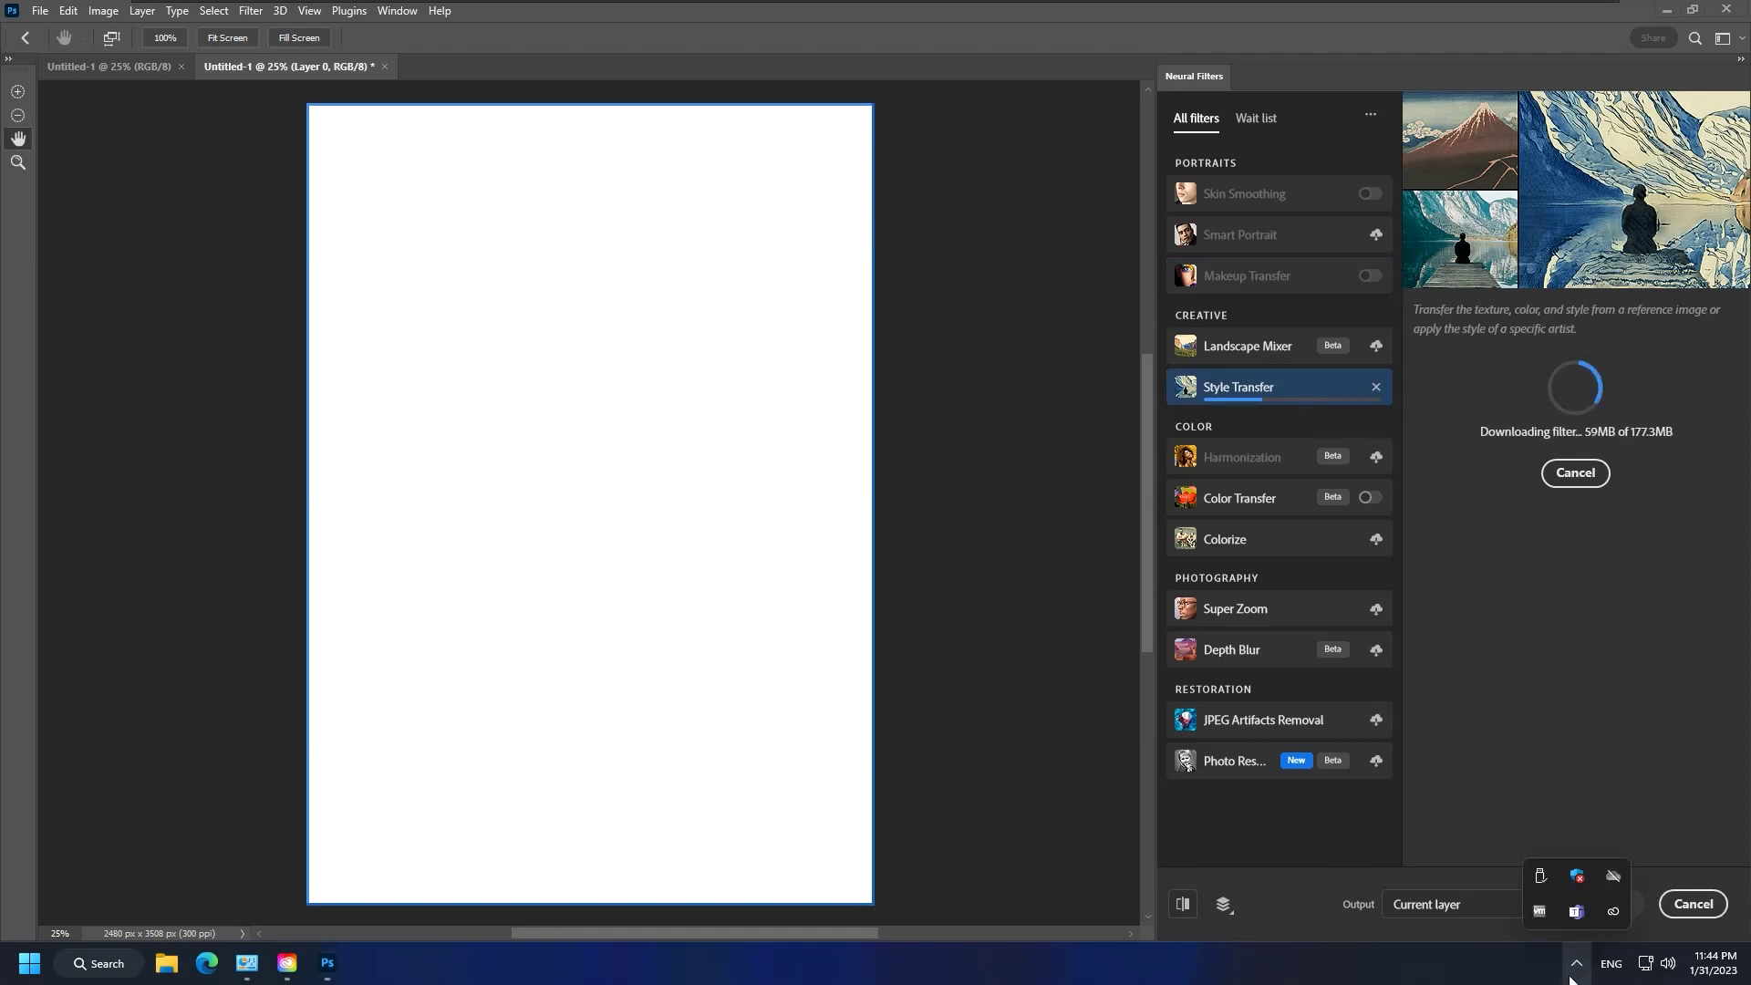
pyautogui.click(1611, 912)
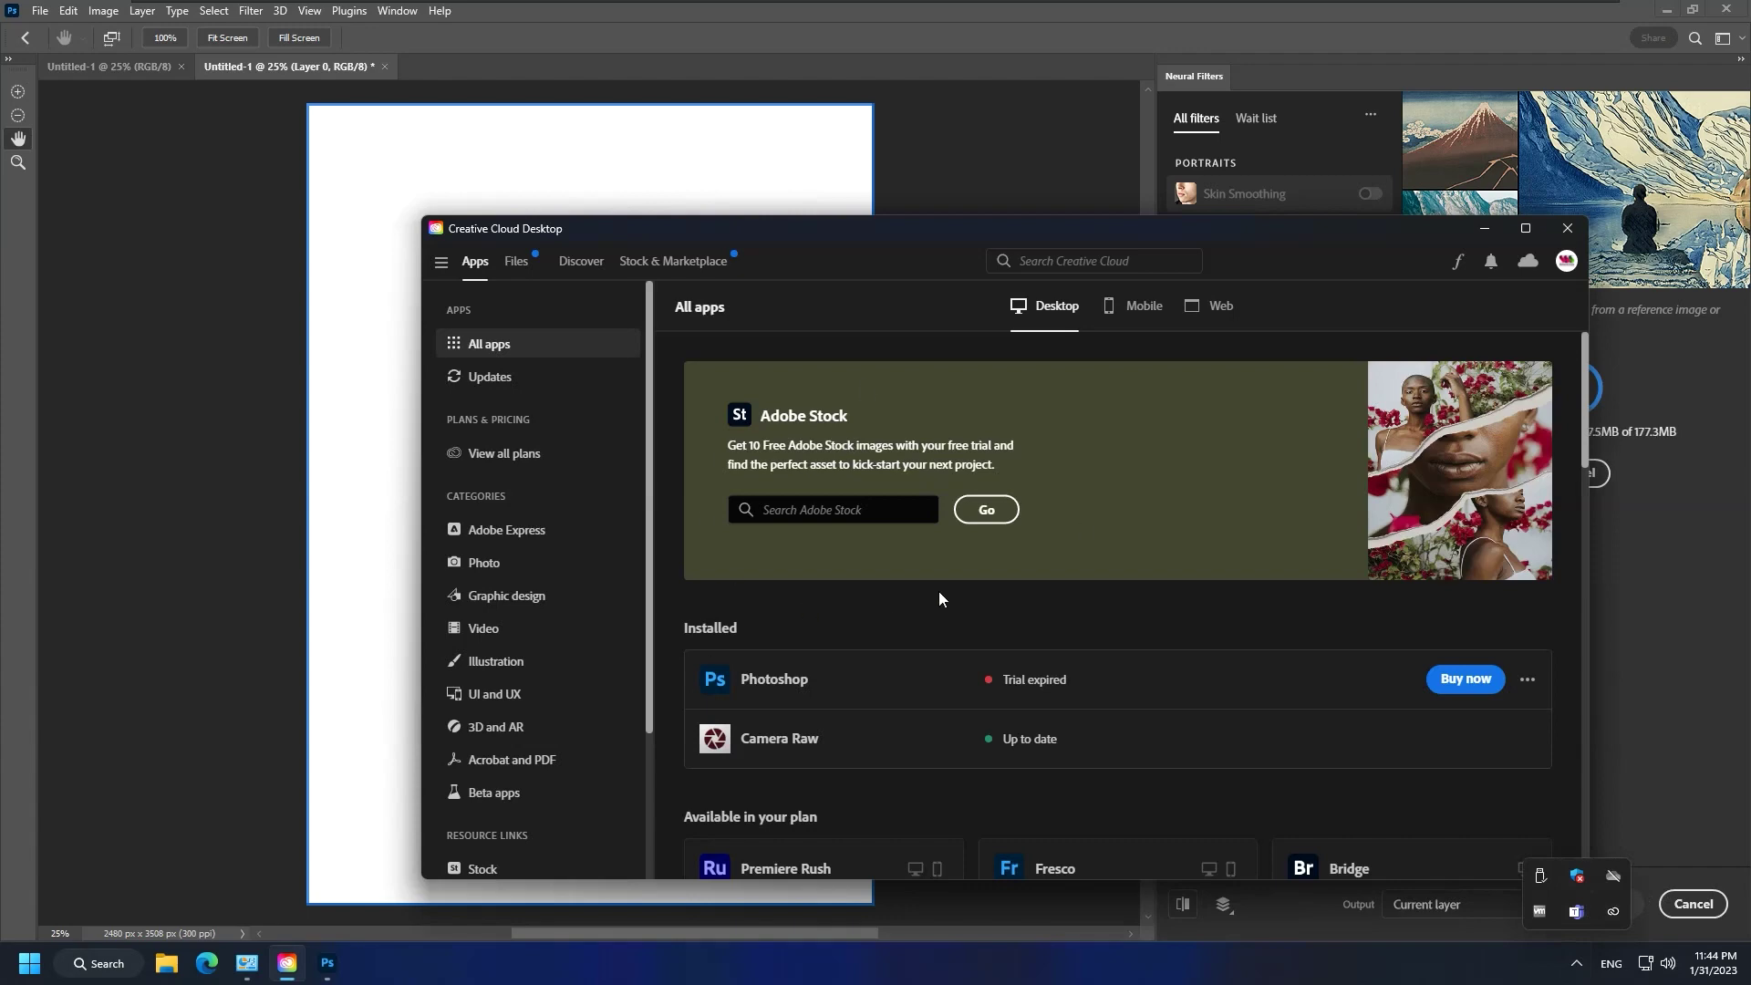
pyautogui.click(1563, 229)
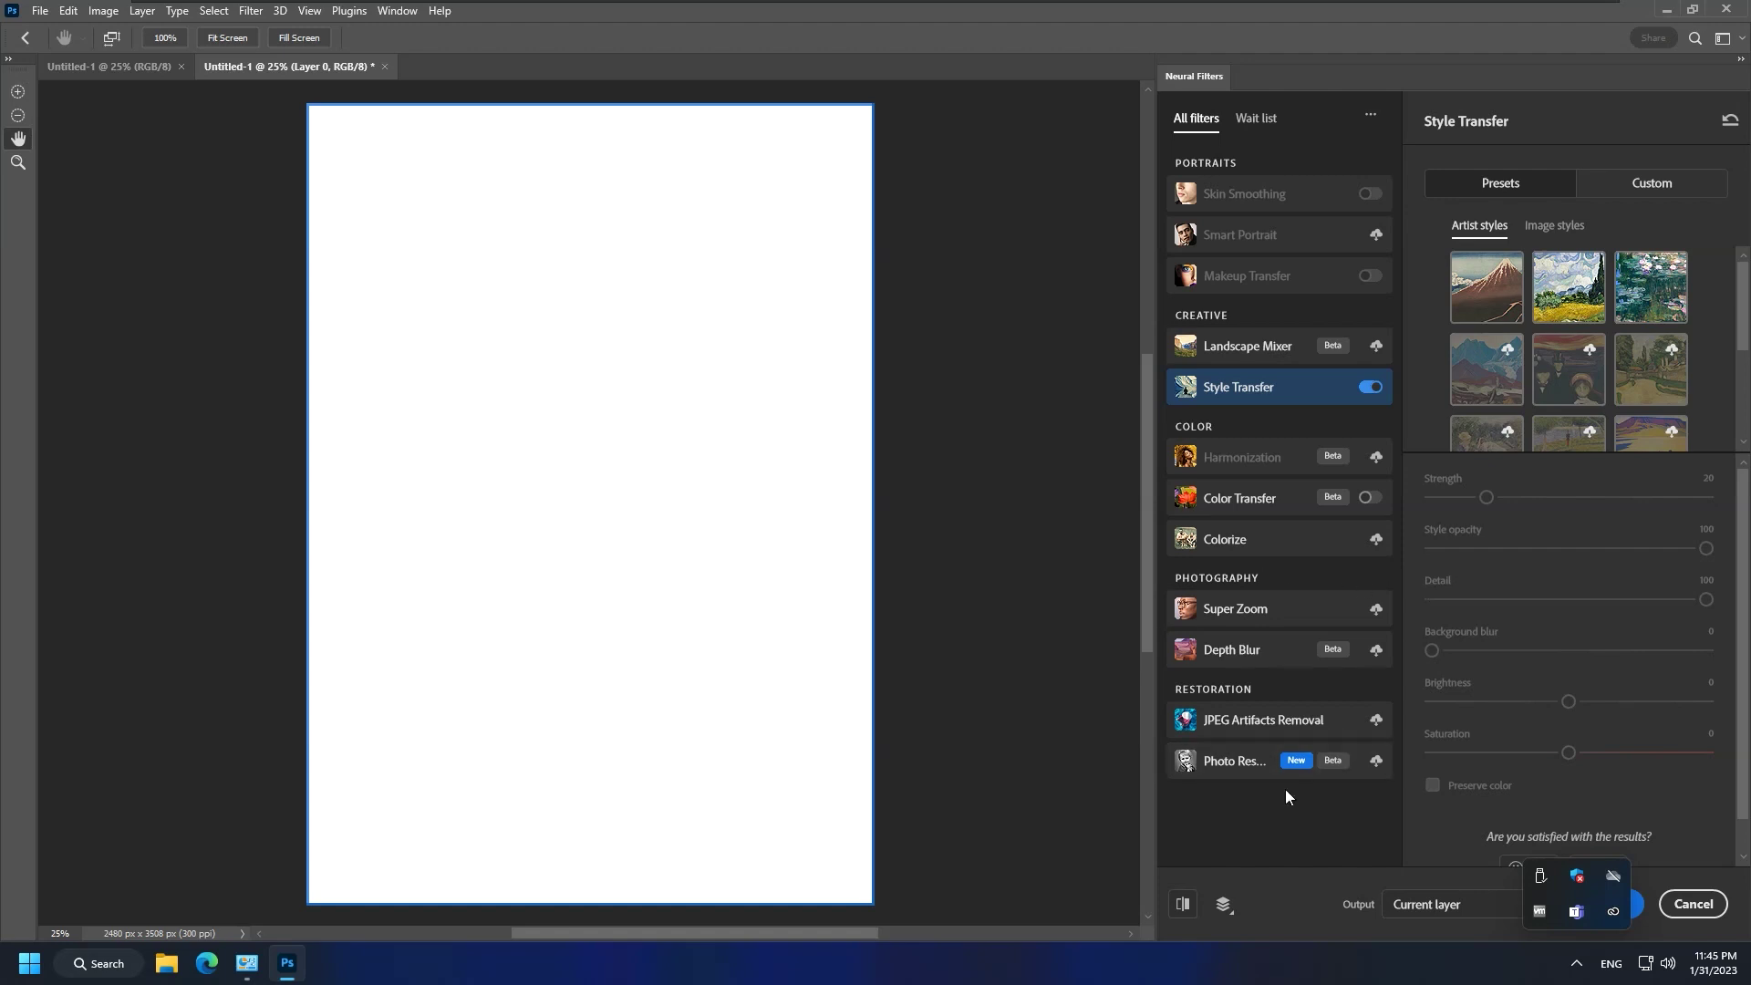
# Cancel Neural Filters and close Photoshop.
pyautogui.click(1691, 902)
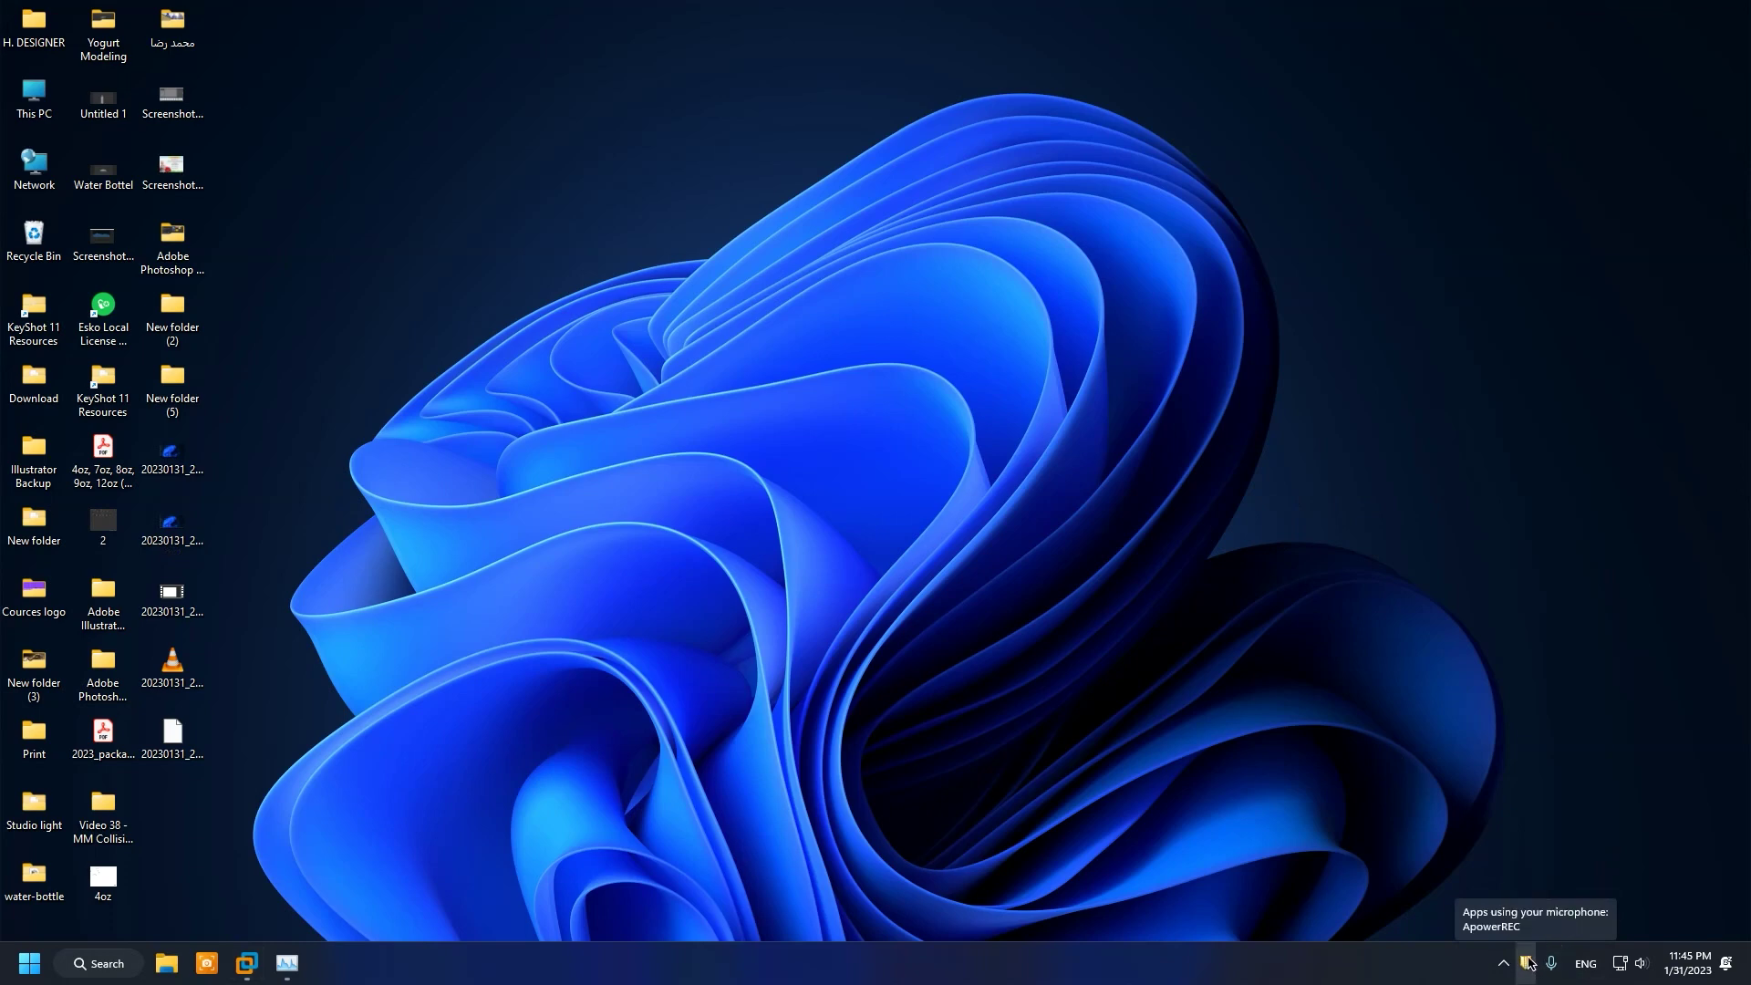
# Open Symantec Endpoint Protection from its tray icon and show Network and Host Exploit Mitigation options.
pyautogui.rightClick(1525, 967)
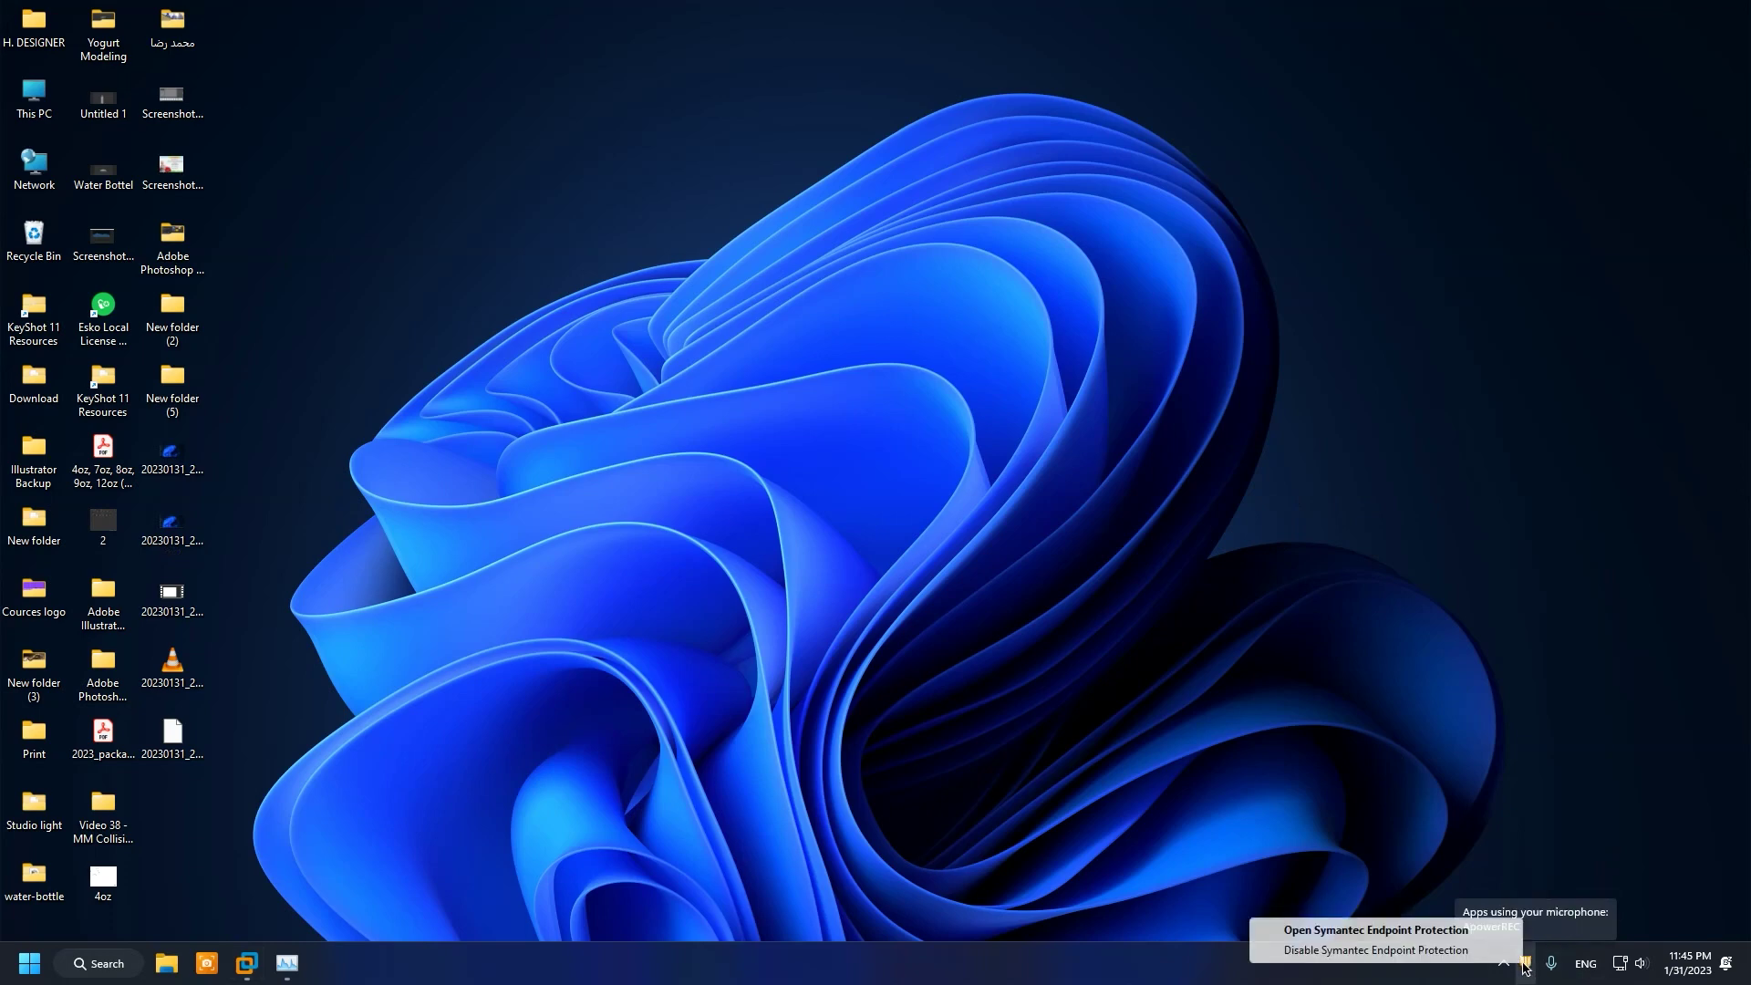
pyautogui.click(1553, 859)
pyautogui.click(1503, 970)
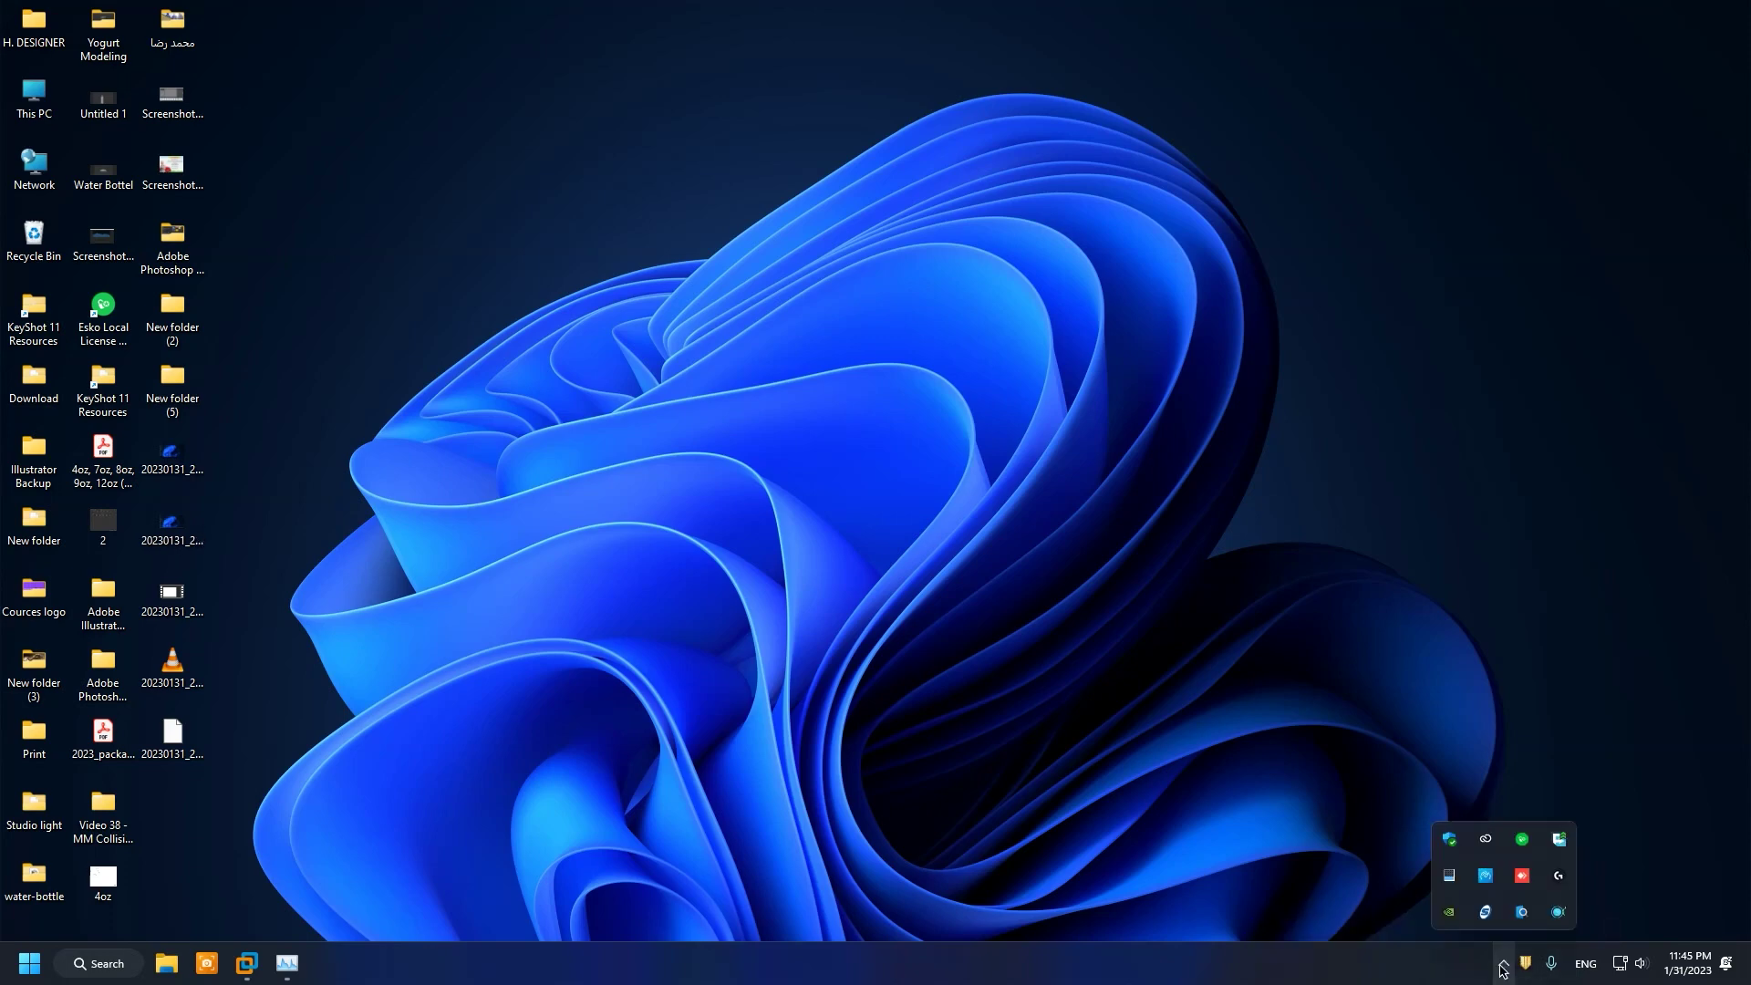
pyautogui.click(1503, 969)
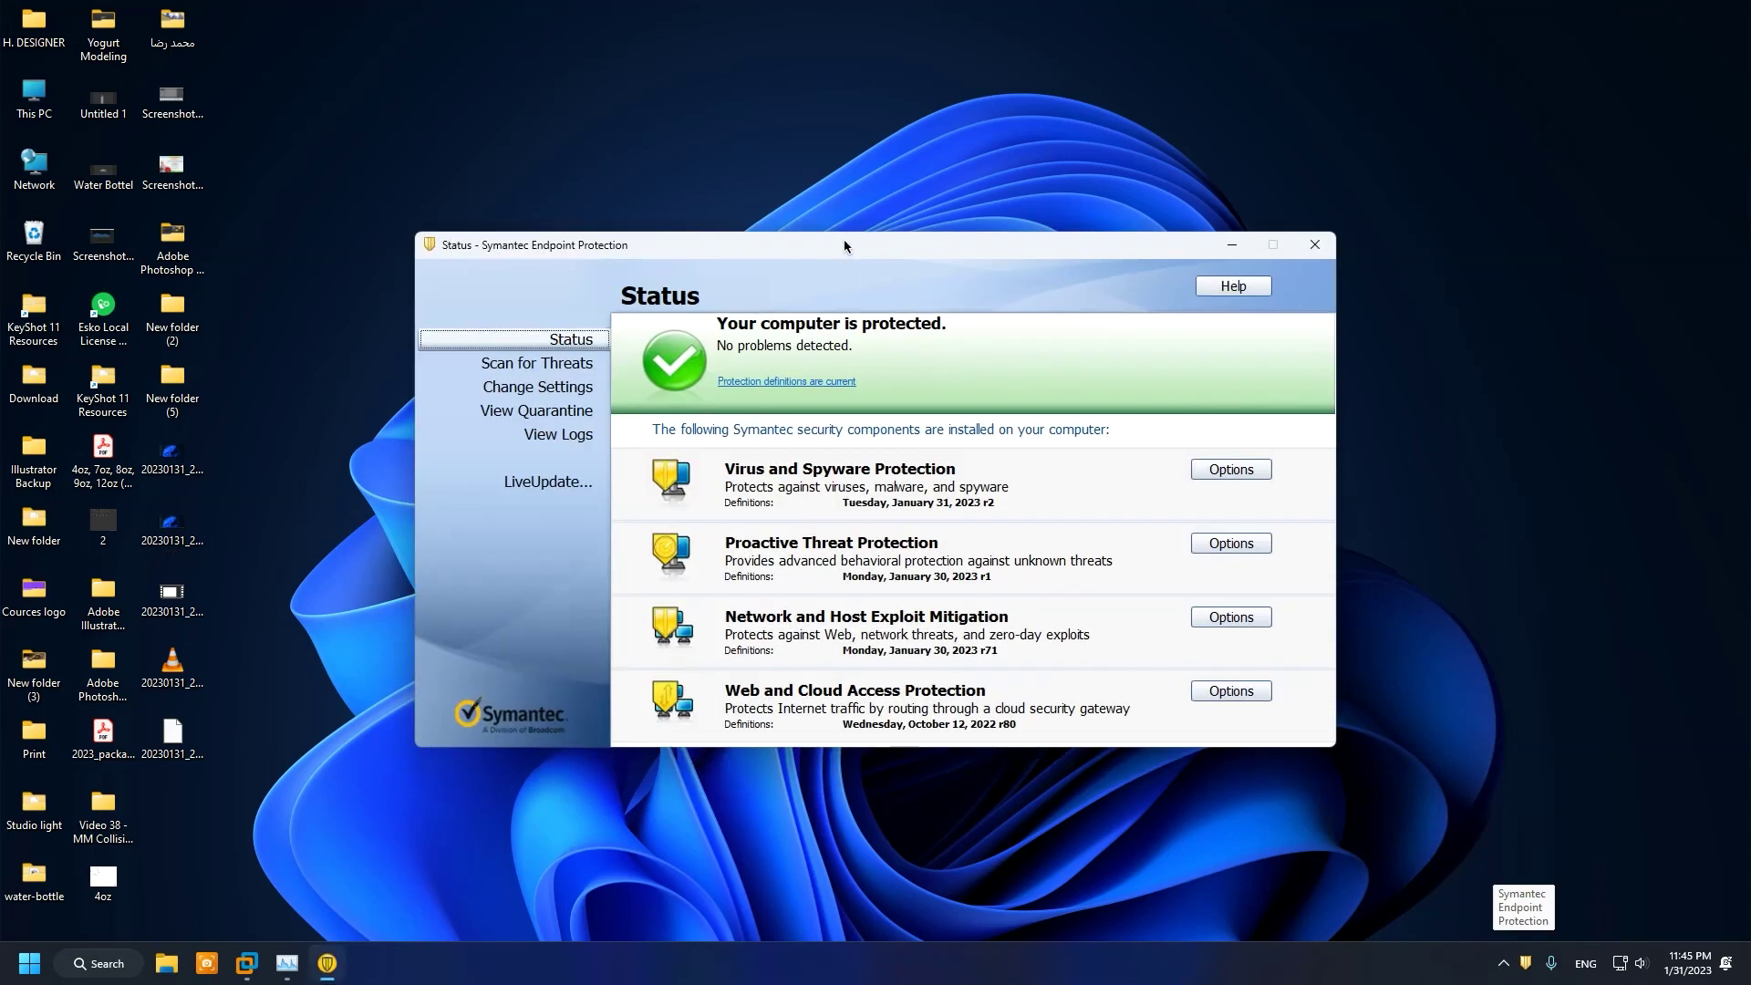
pyautogui.moveTo(842, 248); pyautogui.dragTo(884, 121)
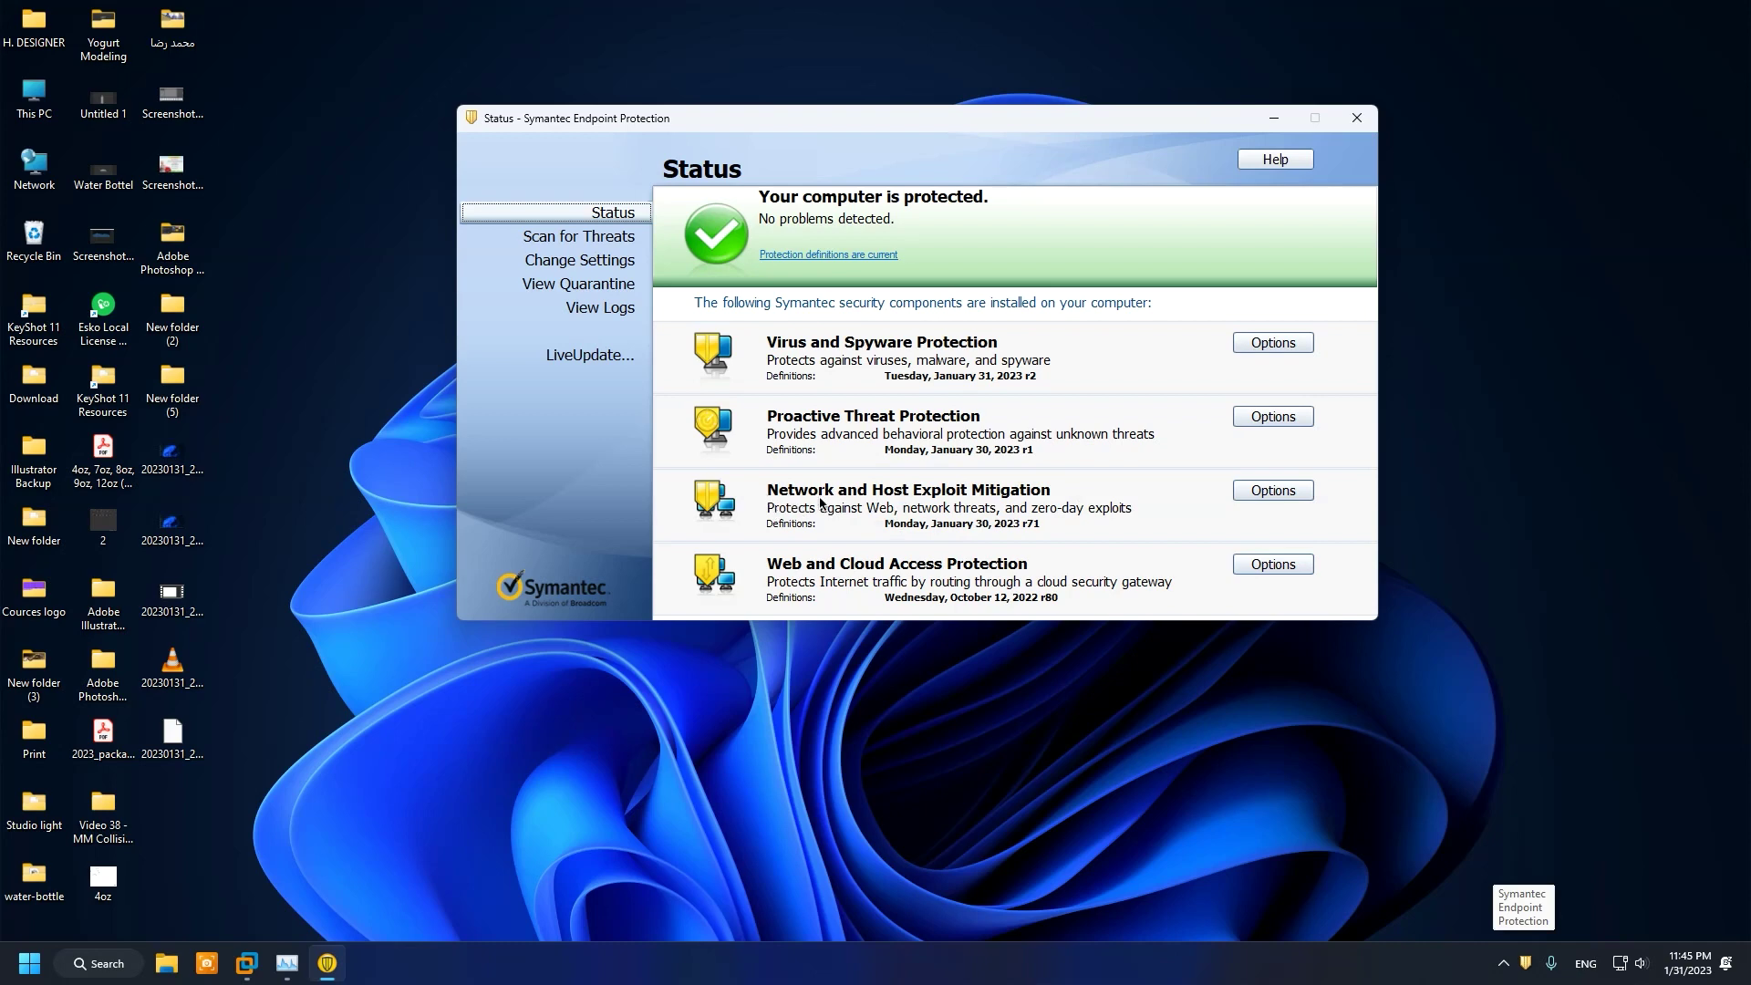
pyautogui.click(1277, 492)
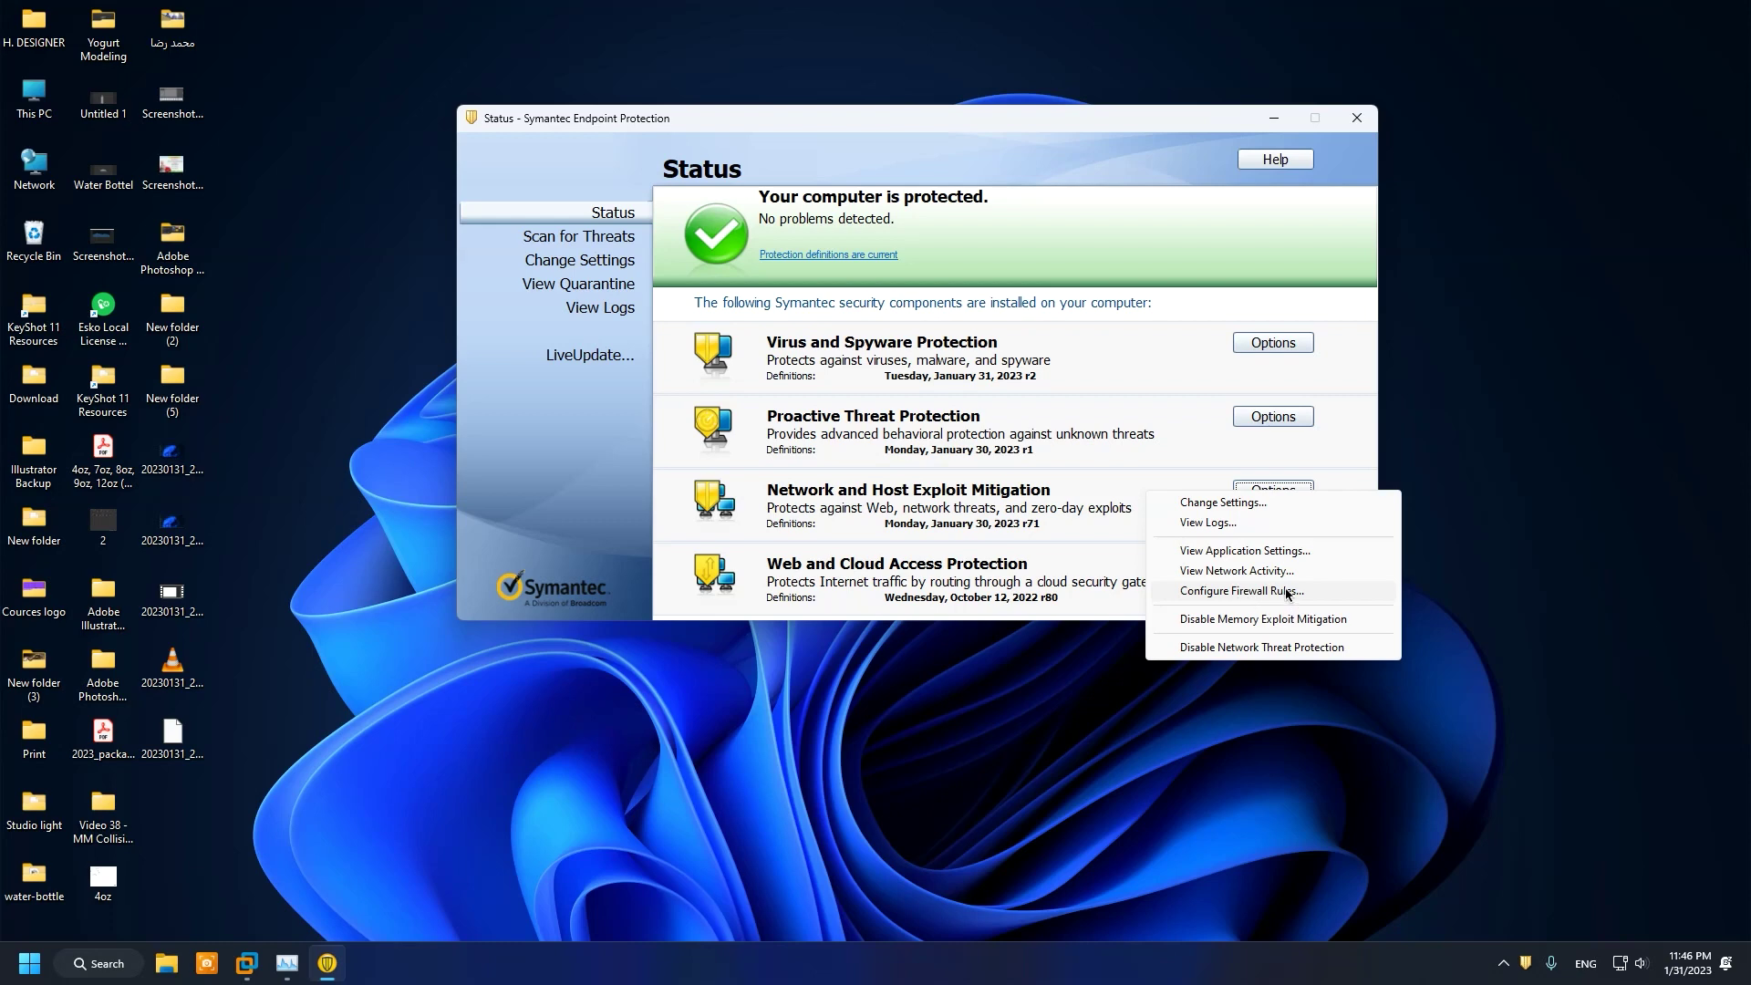
# In Configure Firewall Rules, add a new rule named photoshop set to block this traffic.
pyautogui.click(1223, 599)
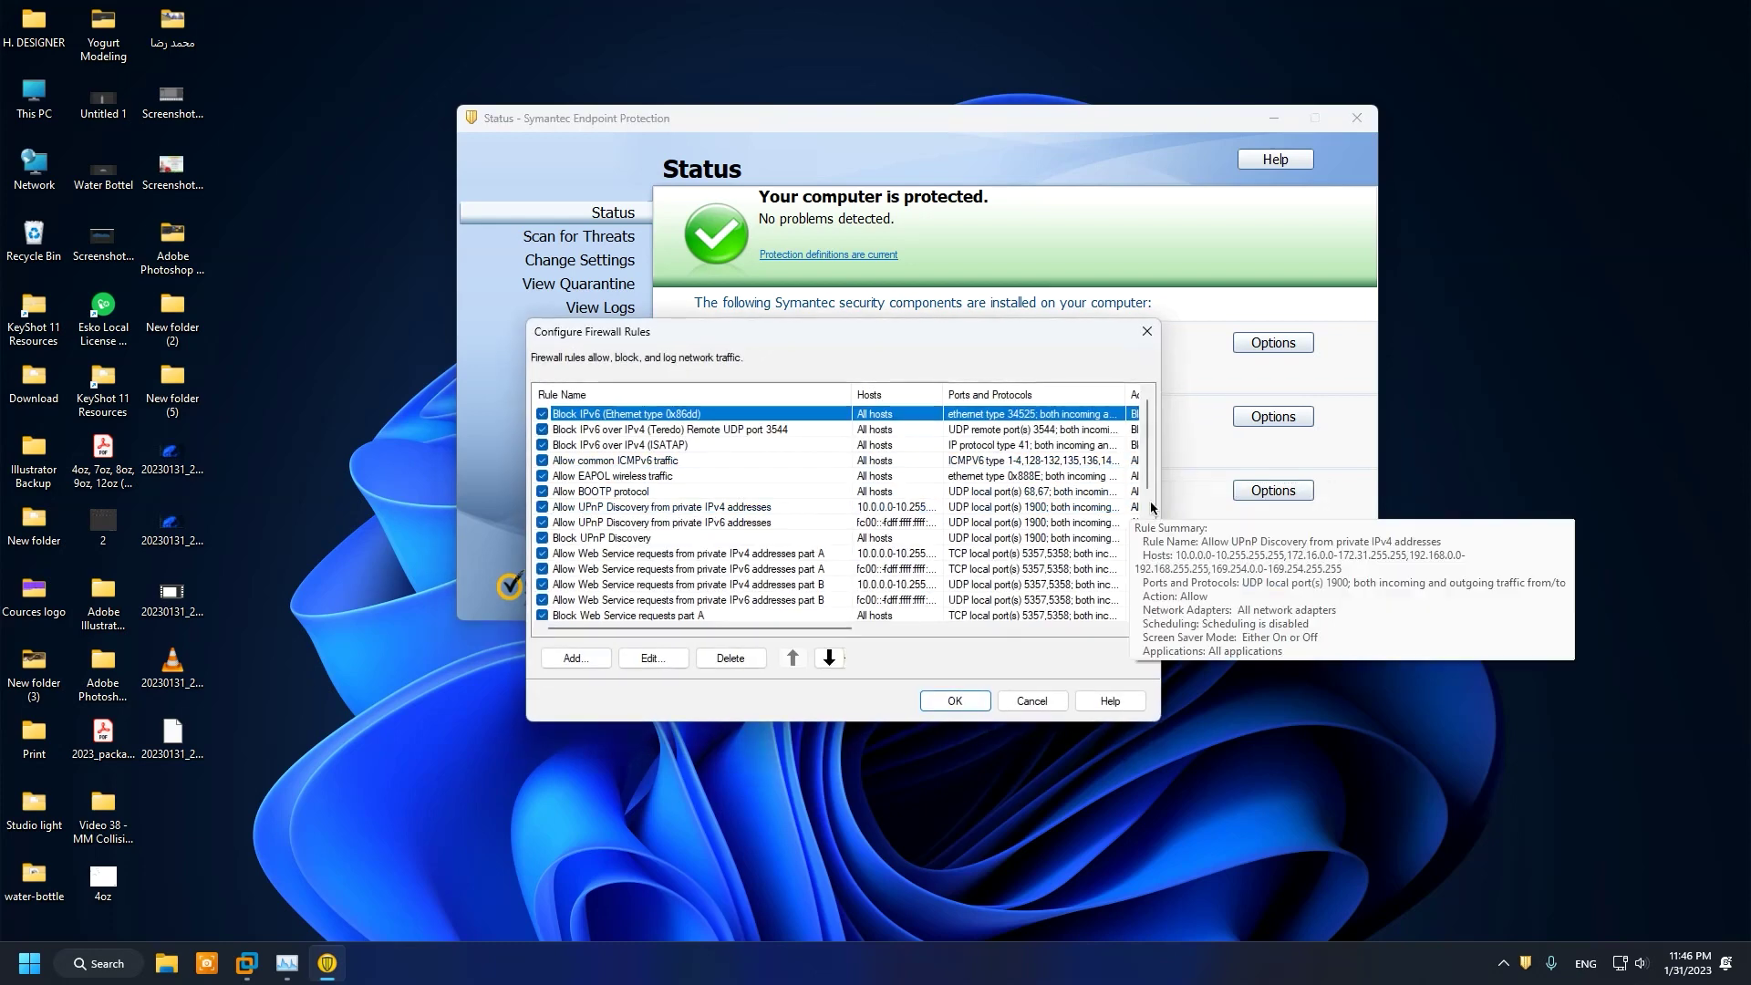
pyautogui.moveTo(756, 337); pyautogui.dragTo(932, 248)
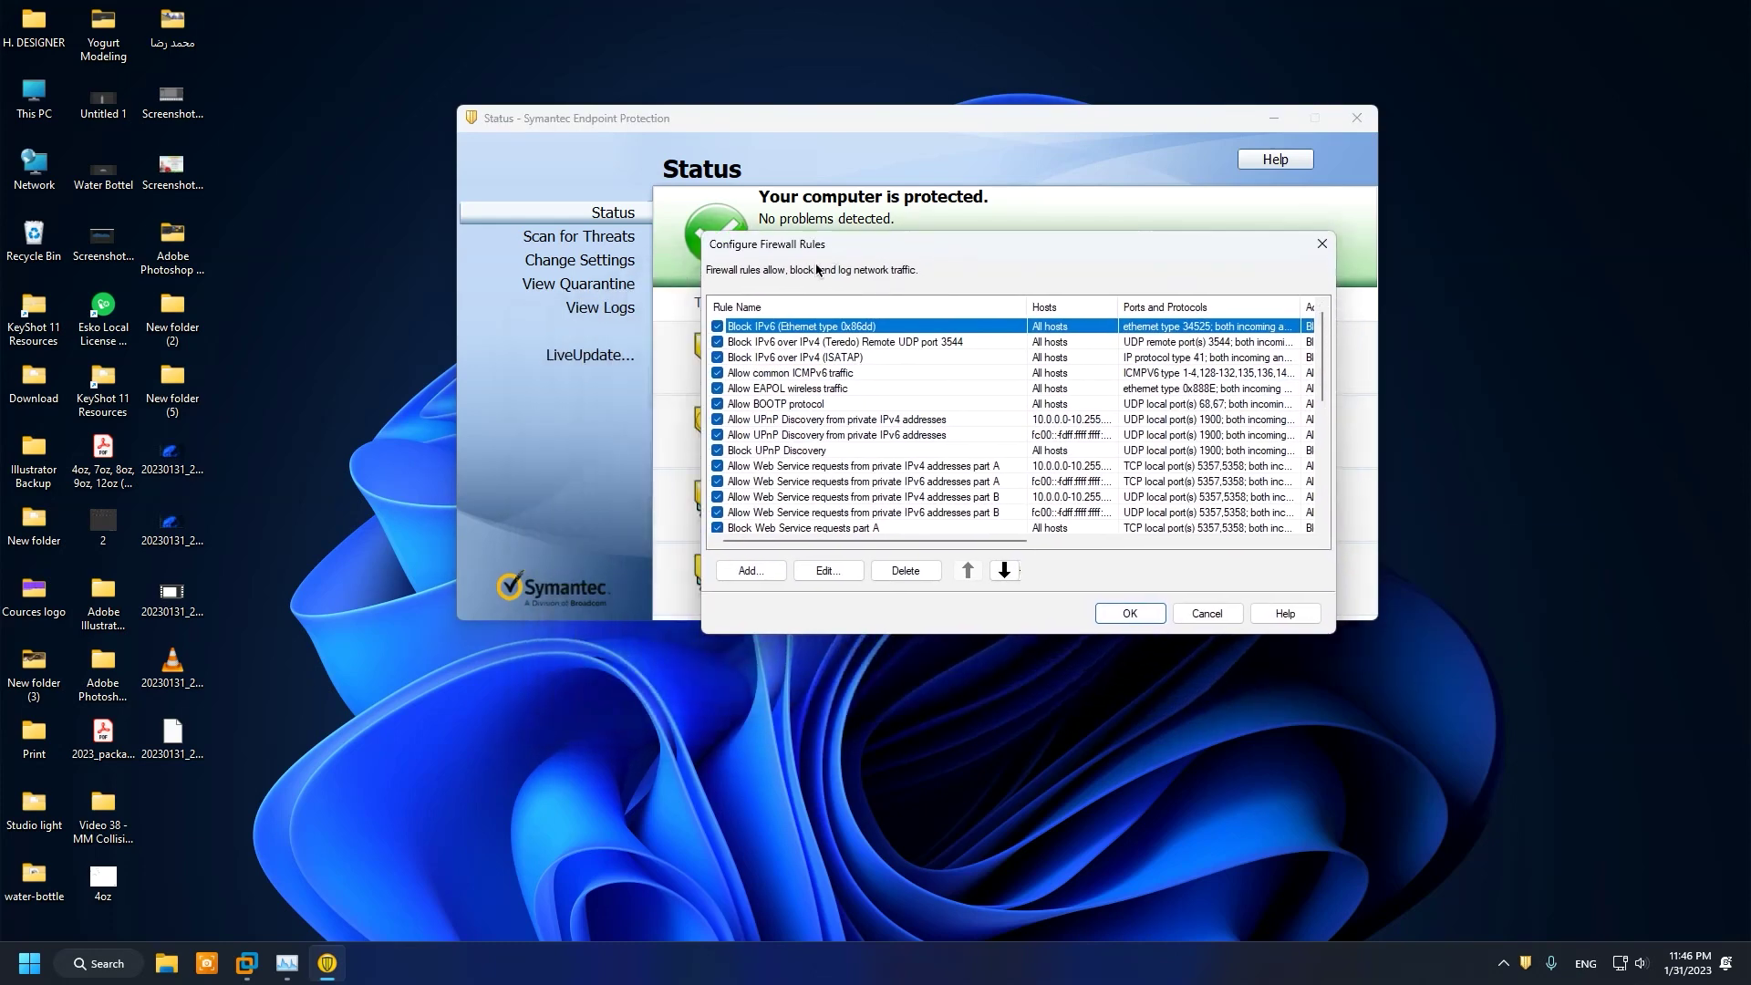
pyautogui.moveTo(862, 528)
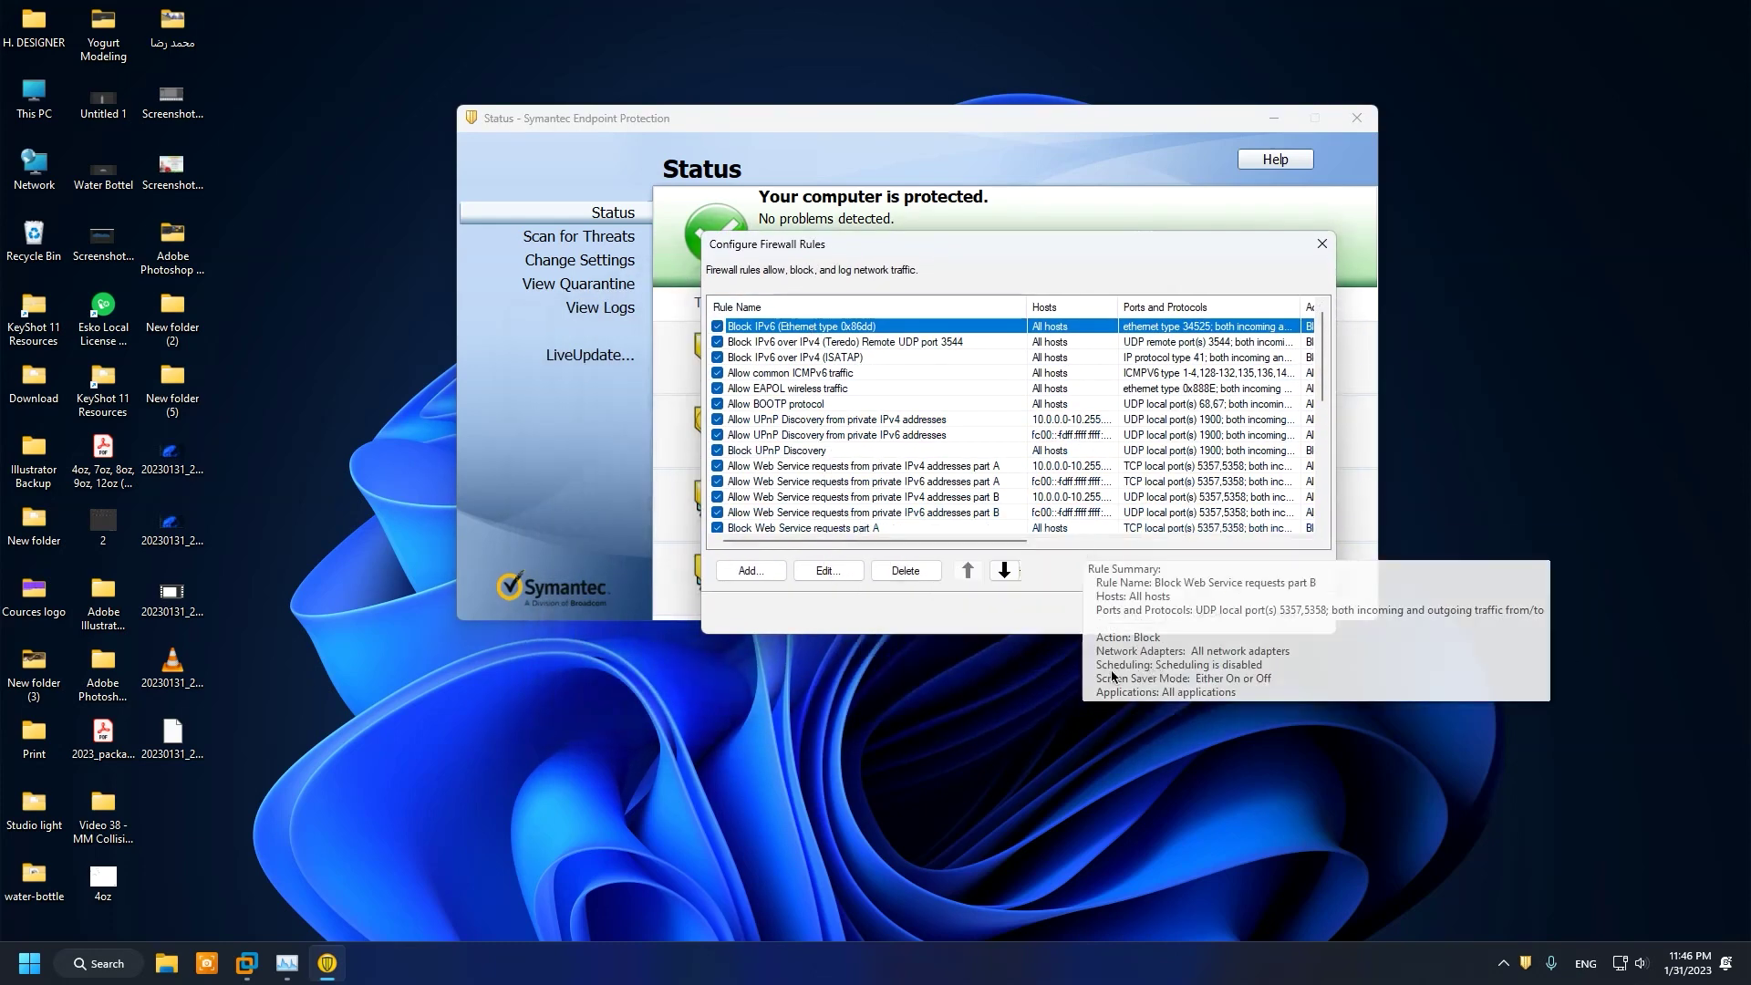
pyautogui.scroll(-5, 784, 474)
pyautogui.scroll(-3, 786, 520)
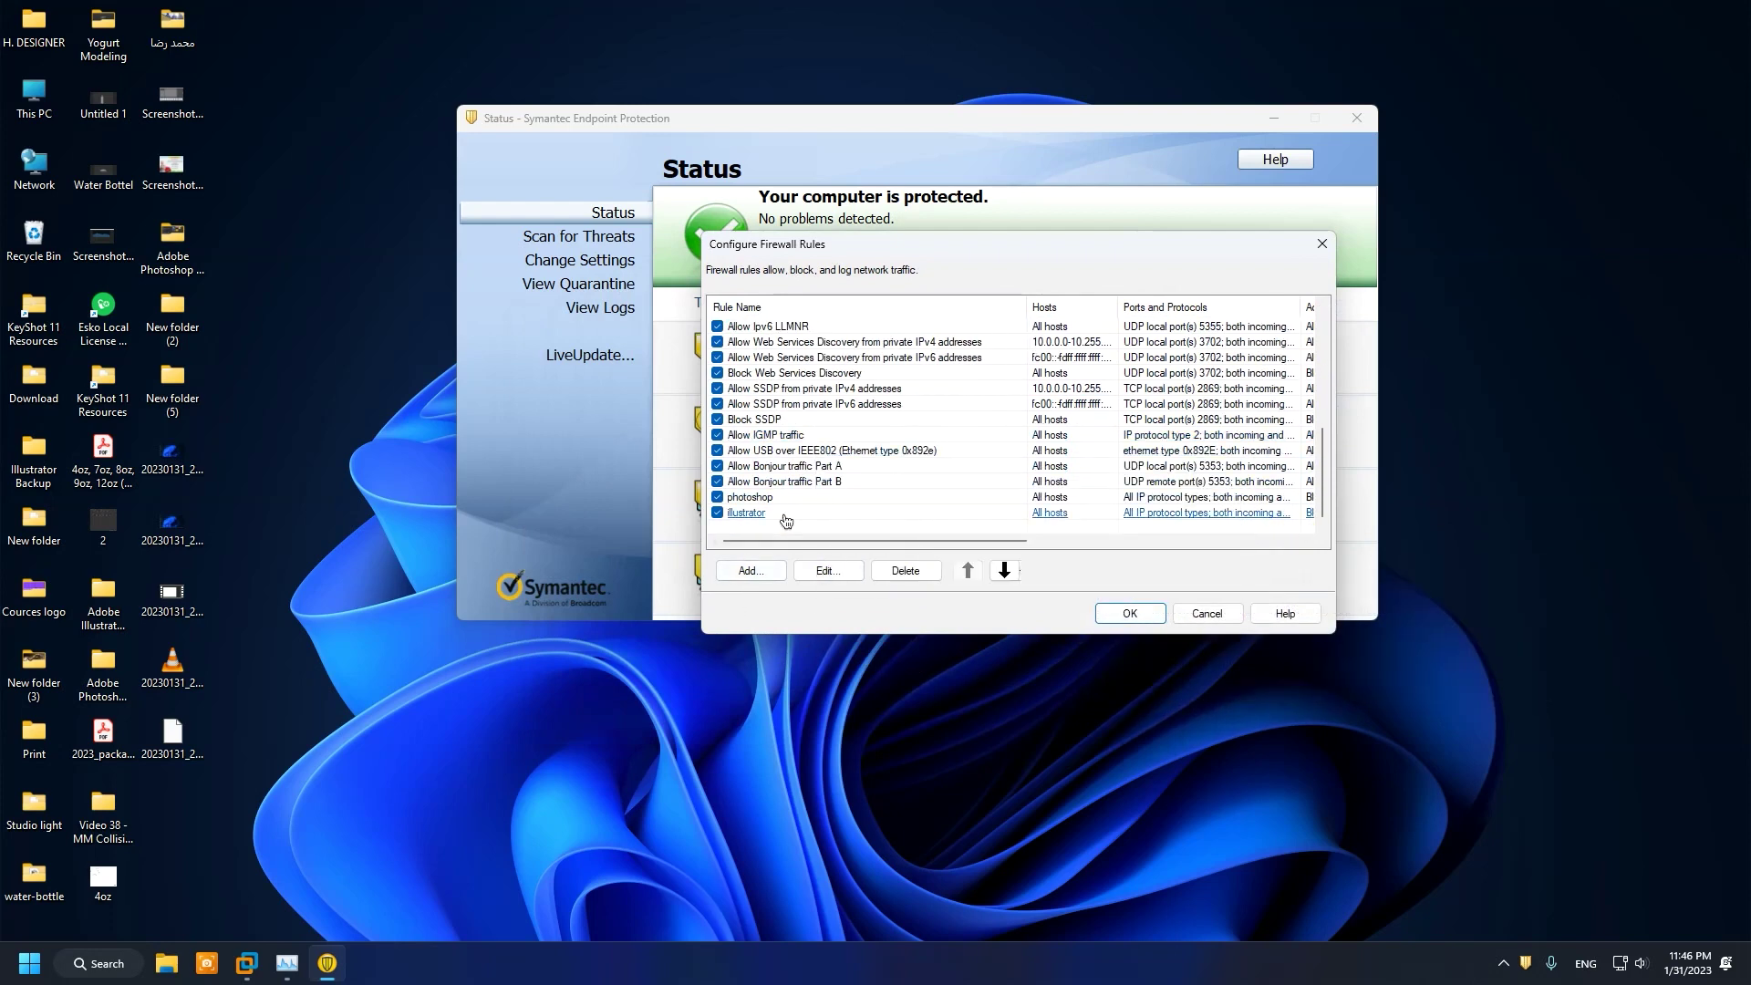
pyautogui.click(753, 578)
pyautogui.write('photoshop')
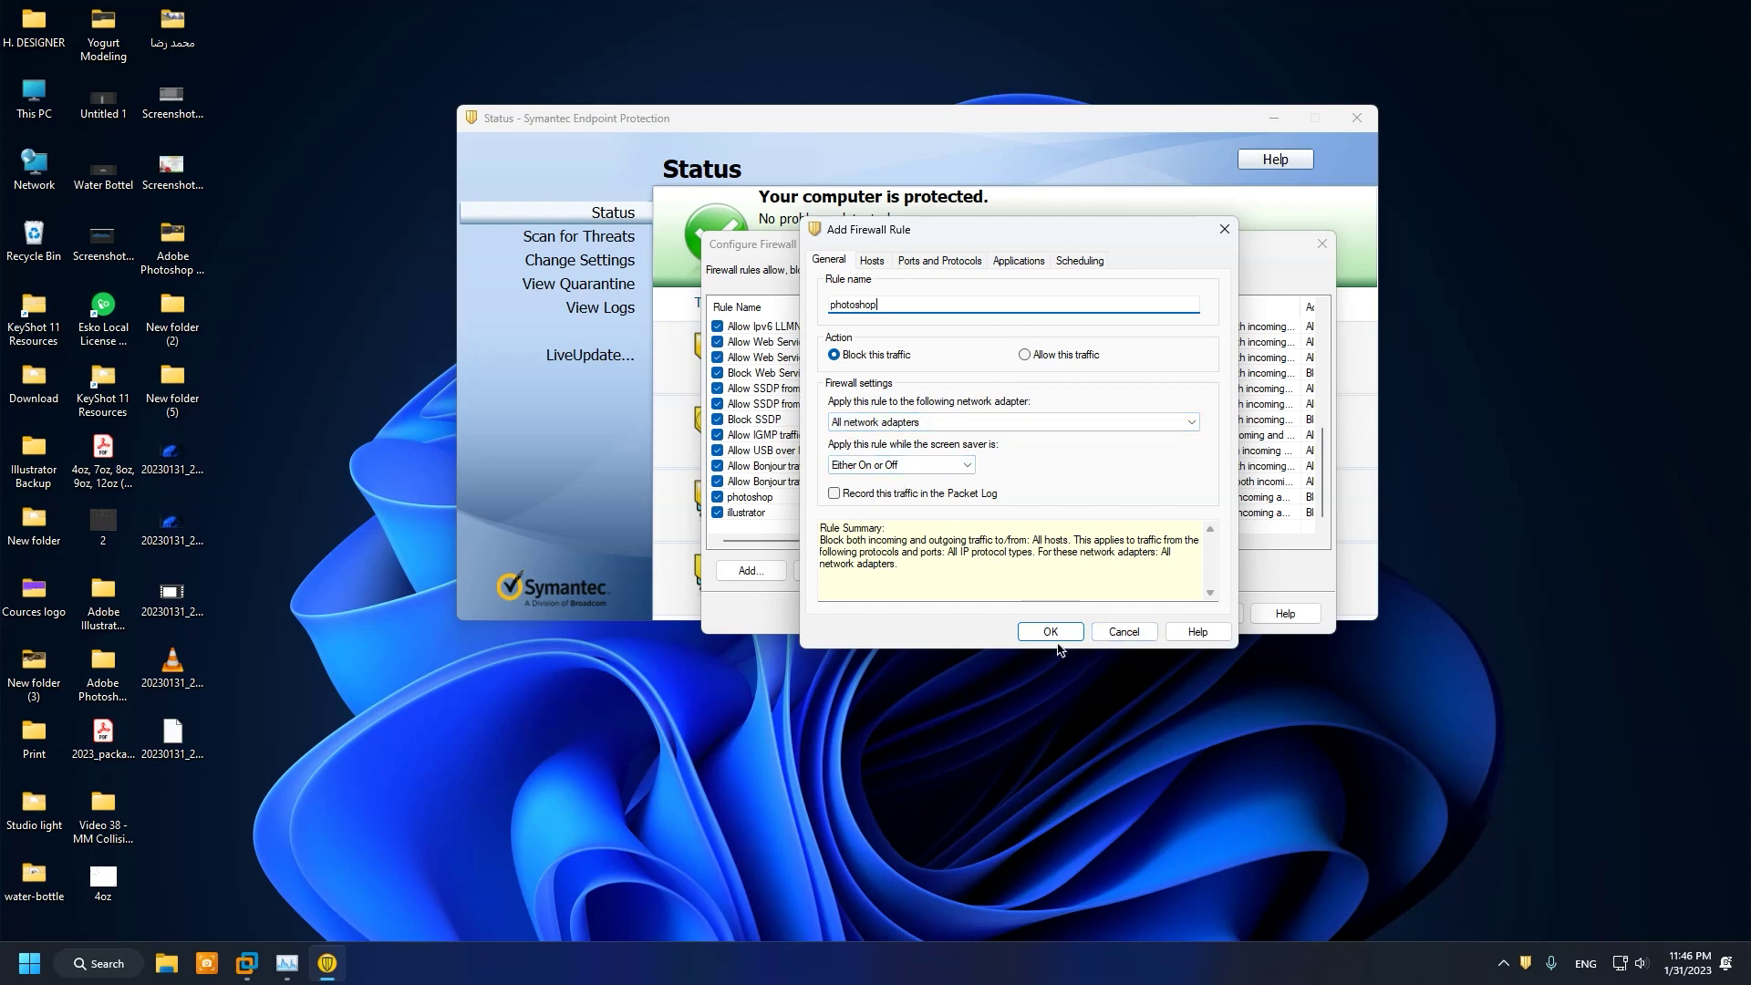
pyautogui.click(940, 261)
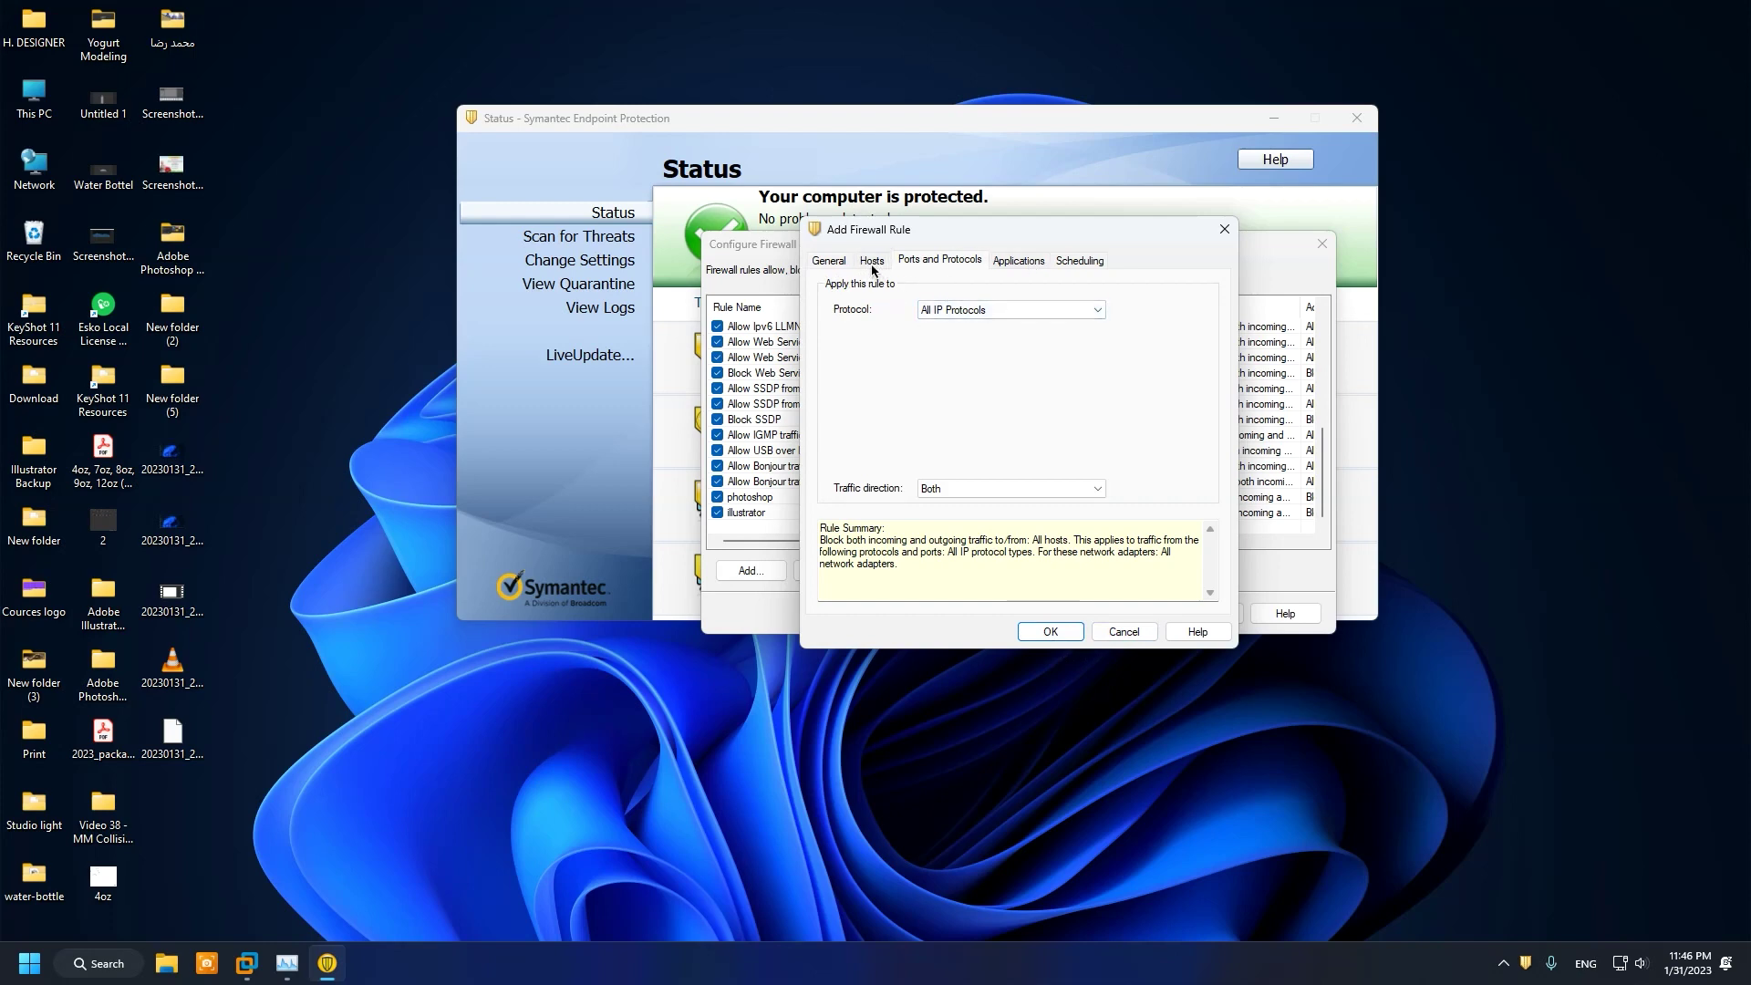
# Leave the rule's protocol settings unchanged and browse for its application on the Applications tab.
pyautogui.click(1048, 310)
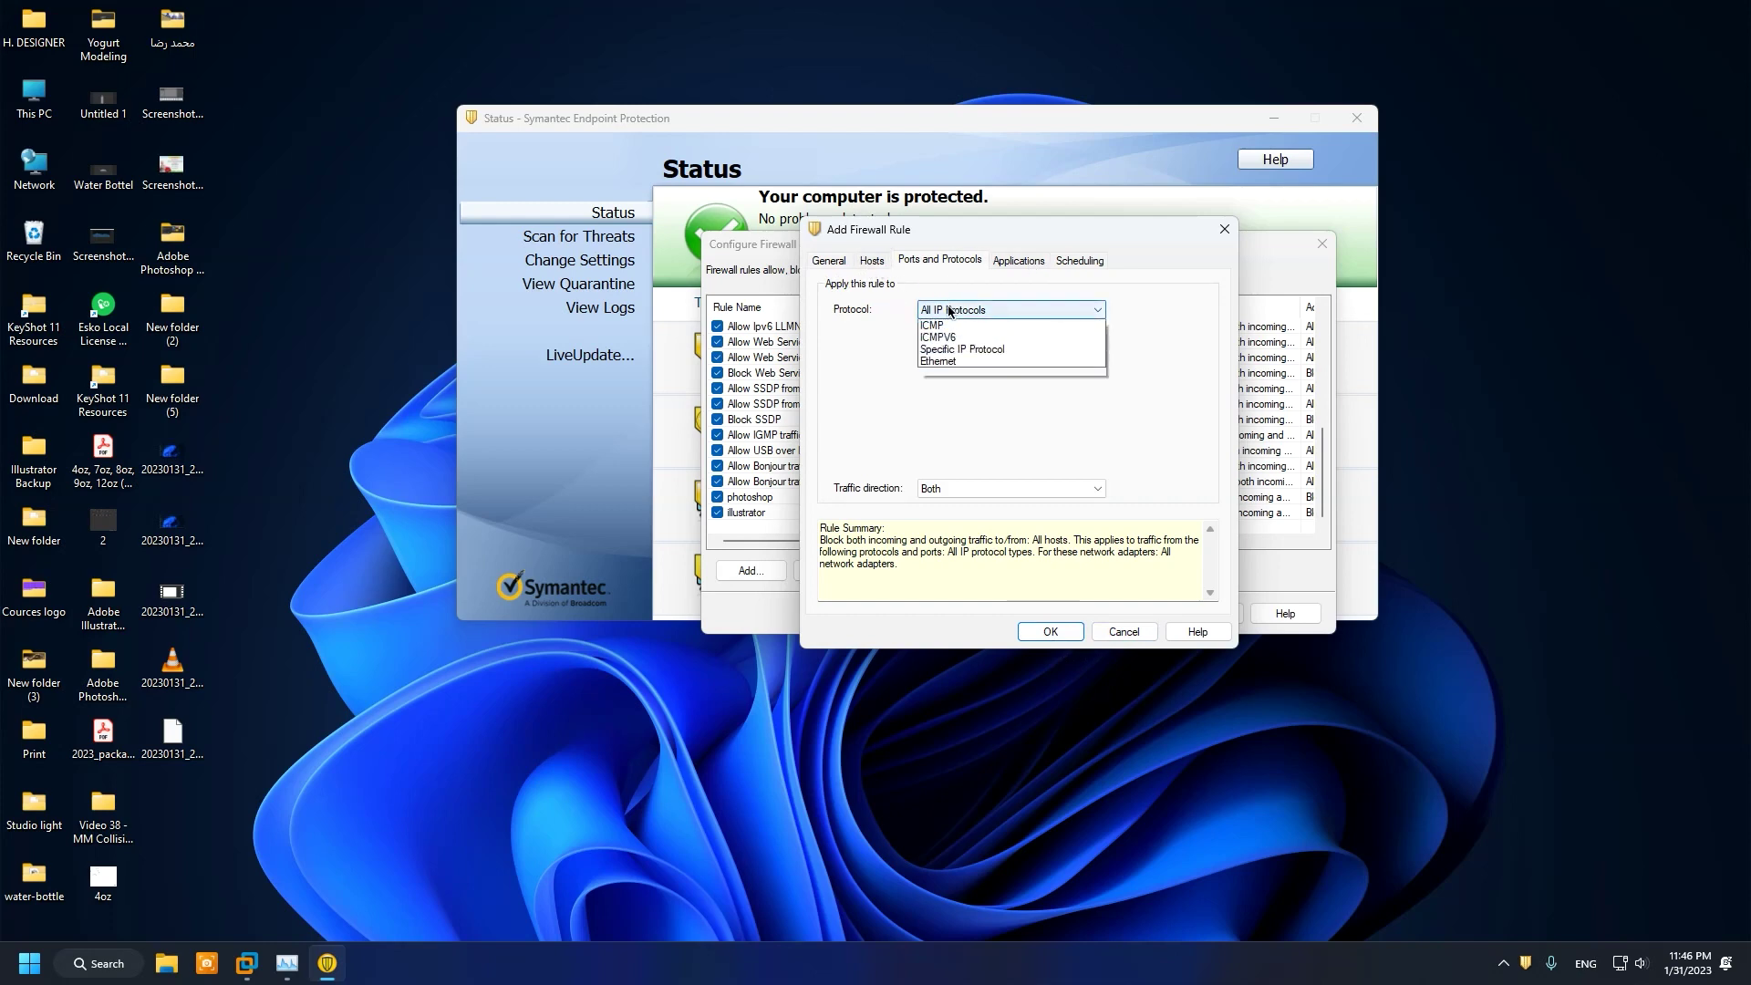
pyautogui.click(877, 379)
pyautogui.click(1019, 261)
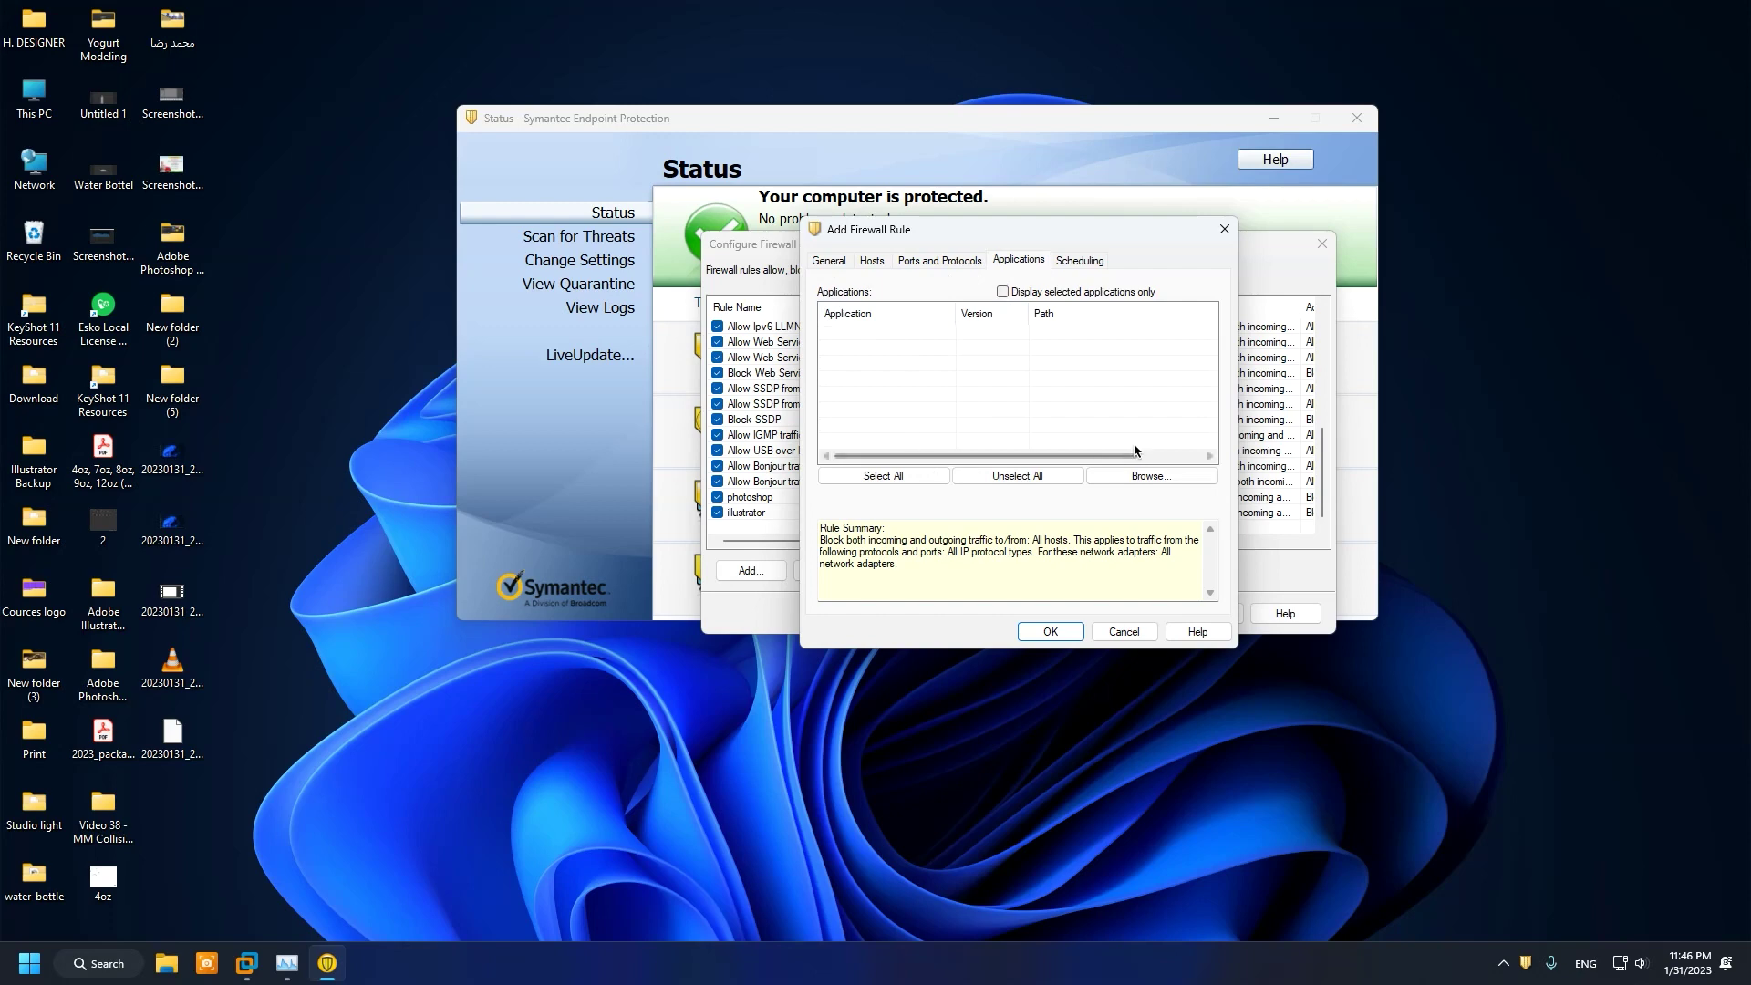
pyautogui.click(1151, 476)
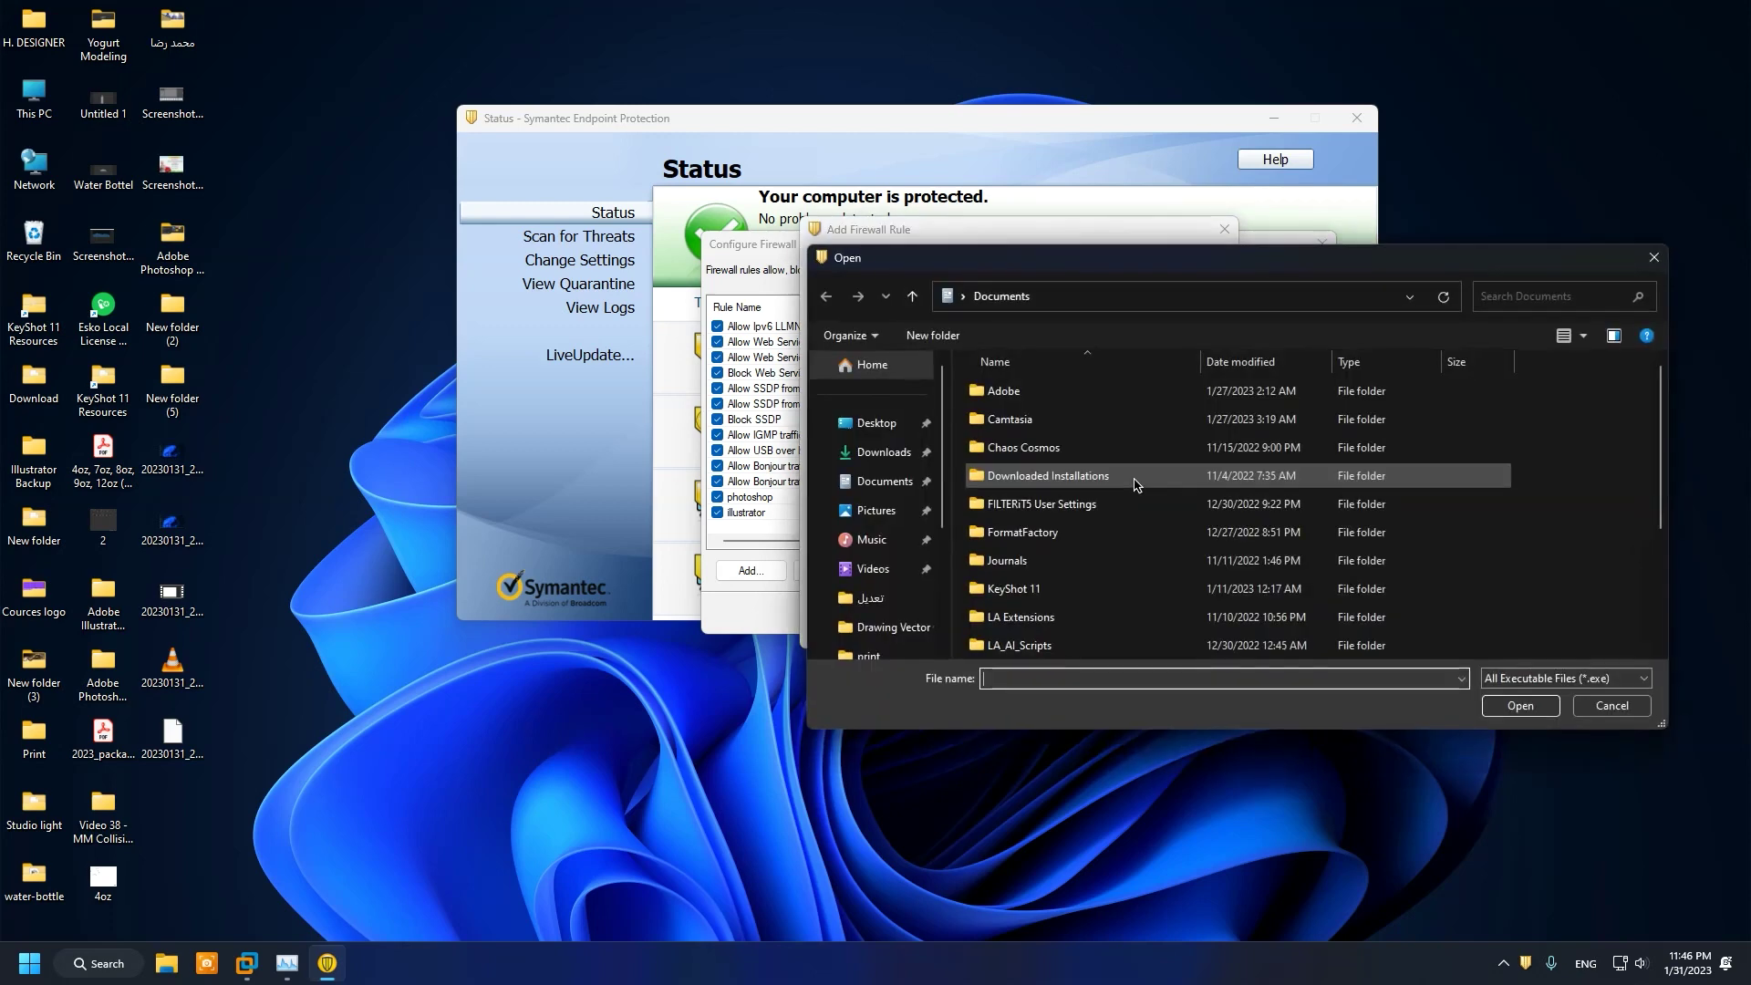
# Pick Photoshop.exe from C:\Program Files\Adobe\Adobe Photoshop 2023 as the rule's application.
pyautogui.moveTo(1076, 264); pyautogui.dragTo(838, 221)
pyautogui.scroll(-1, 648, 523)
pyautogui.scroll(-1, 648, 523)
pyautogui.scroll(-1, 648, 523)
pyautogui.click(638, 525)
pyautogui.click(651, 554)
pyautogui.scroll(-2, 775, 470)
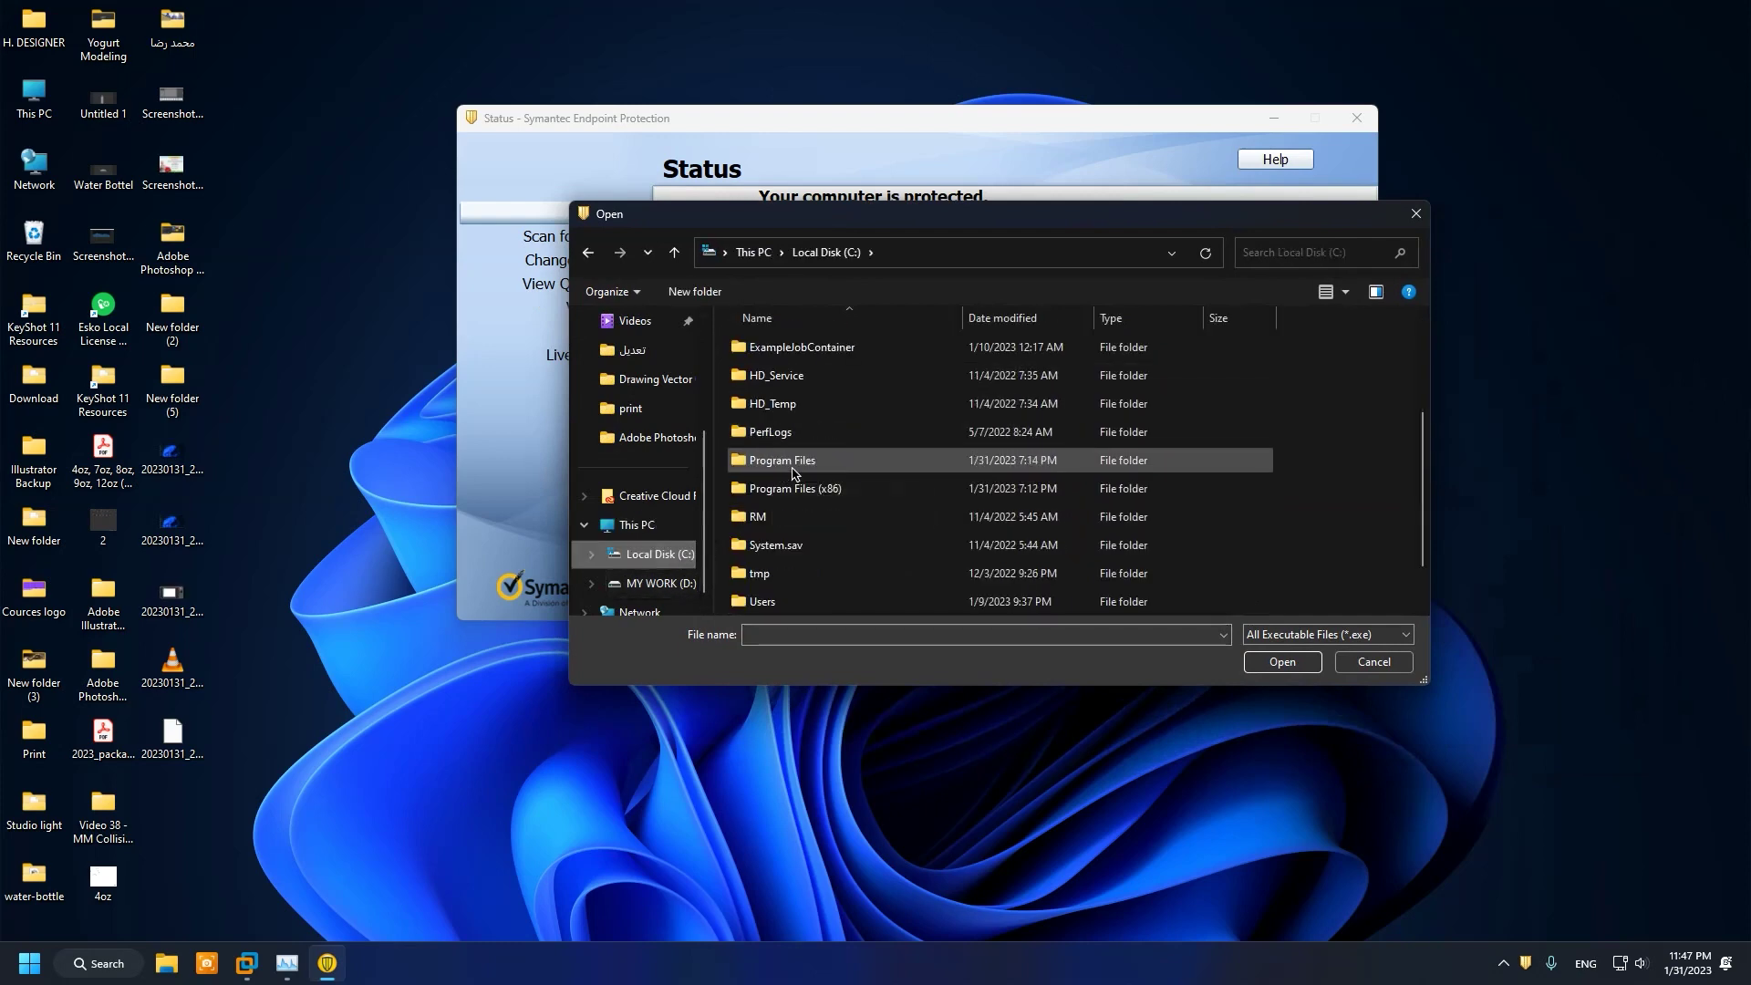
pyautogui.doubleClick(772, 472)
pyautogui.doubleClick(780, 404)
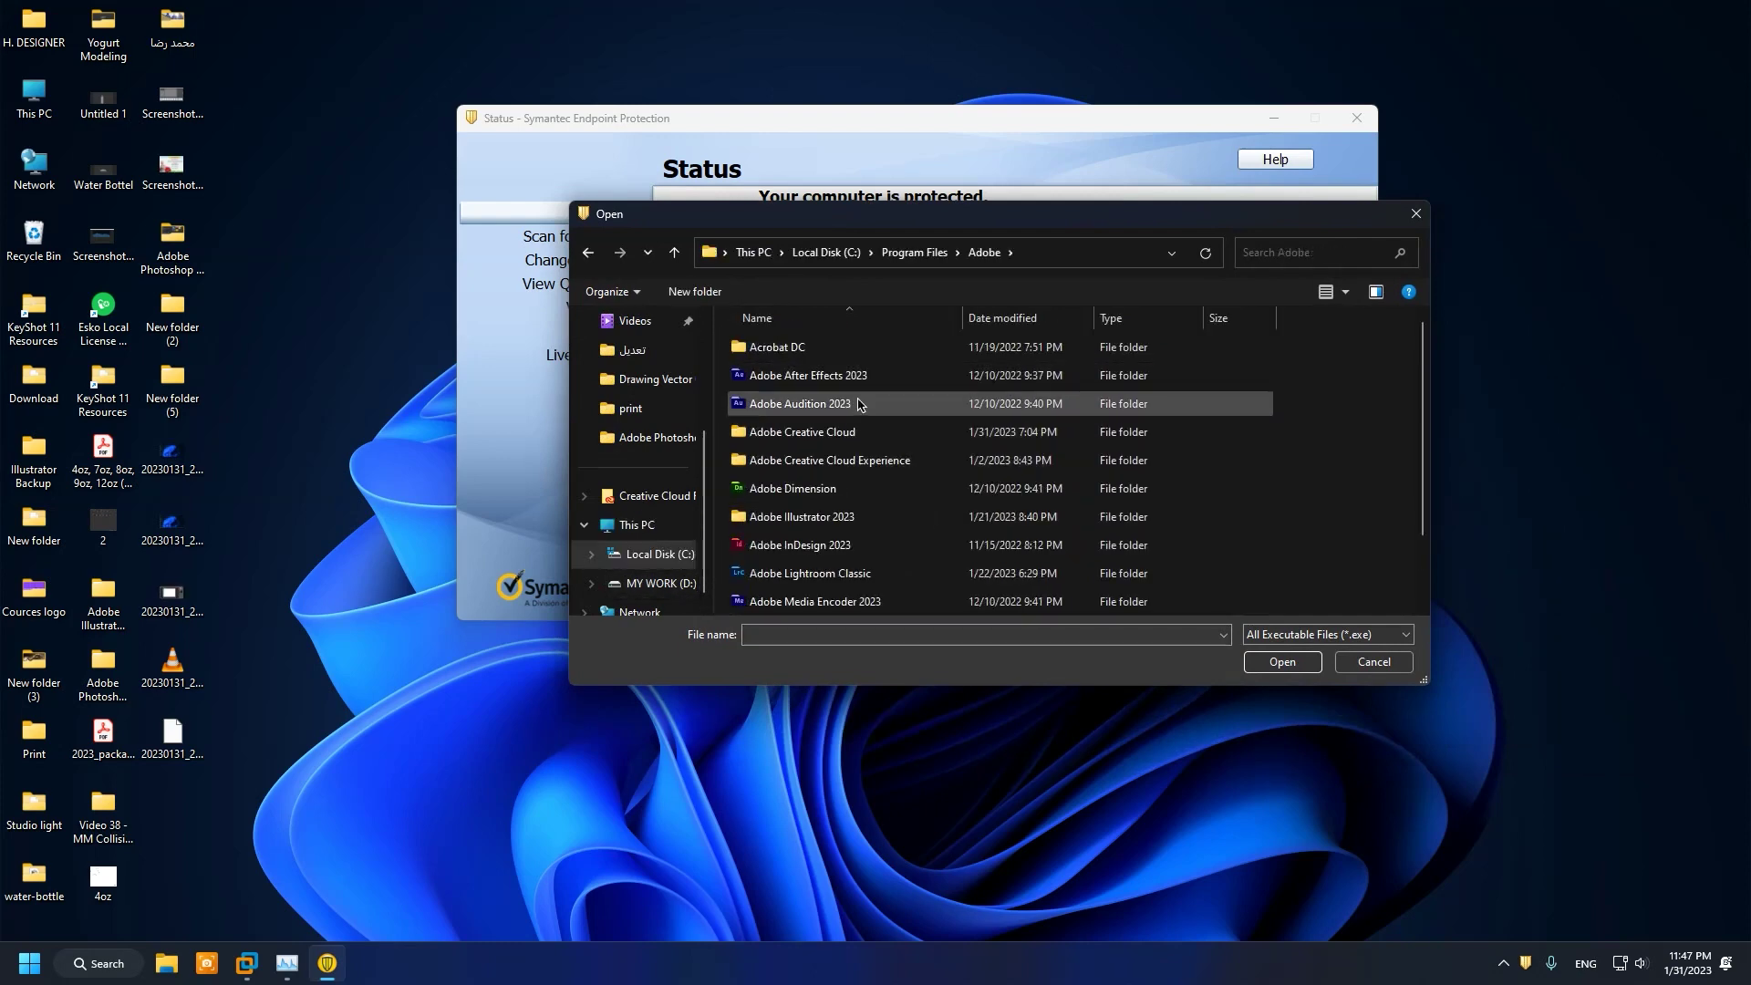
pyautogui.scroll(-1, 845, 559)
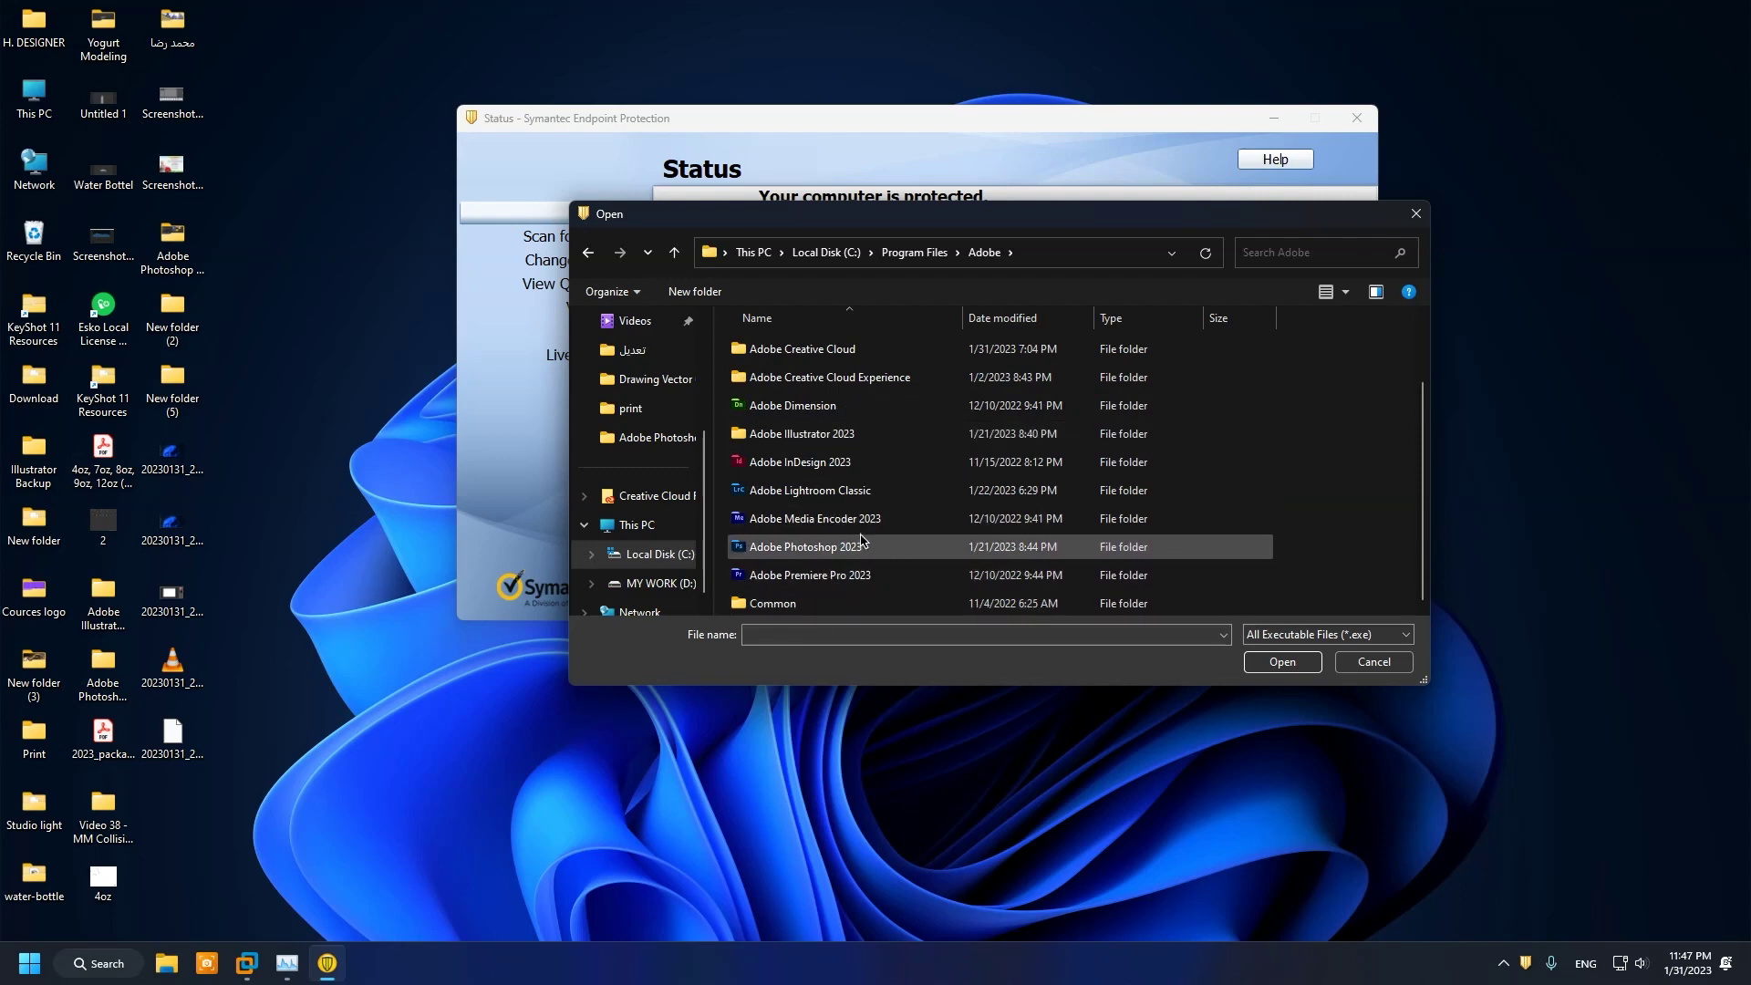
pyautogui.doubleClick(819, 547)
pyautogui.scroll(-3, 780, 456)
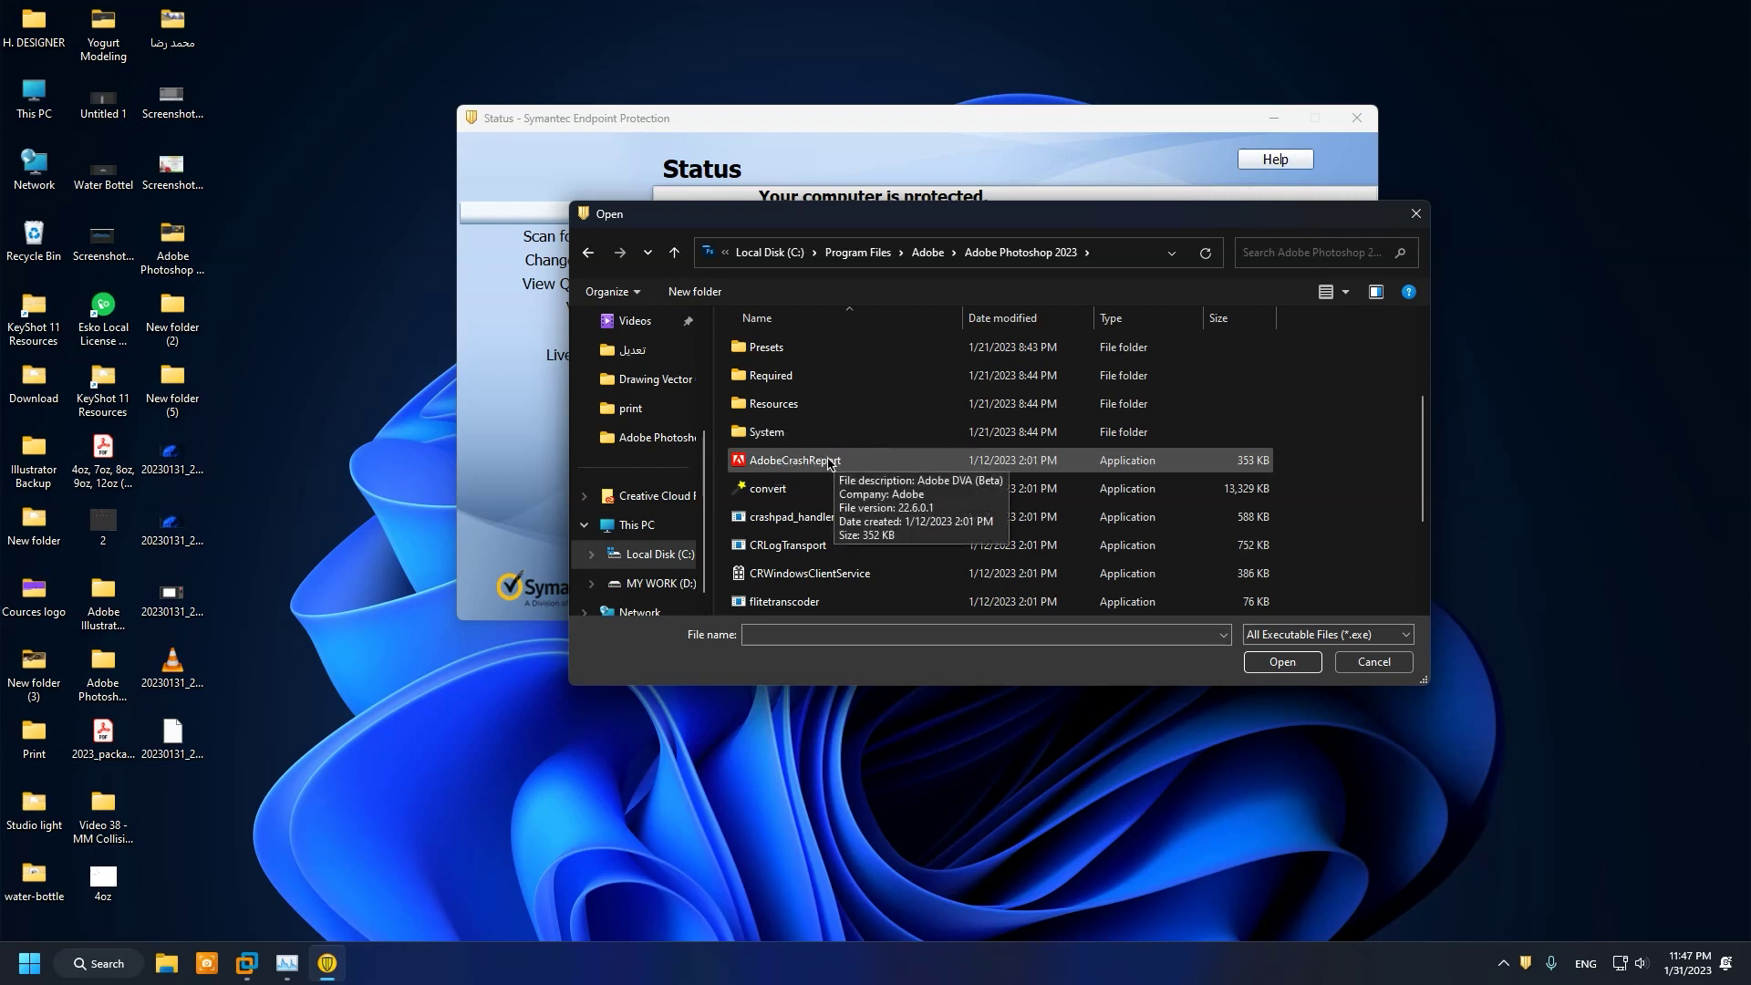
pyautogui.scroll(-2, 770, 515)
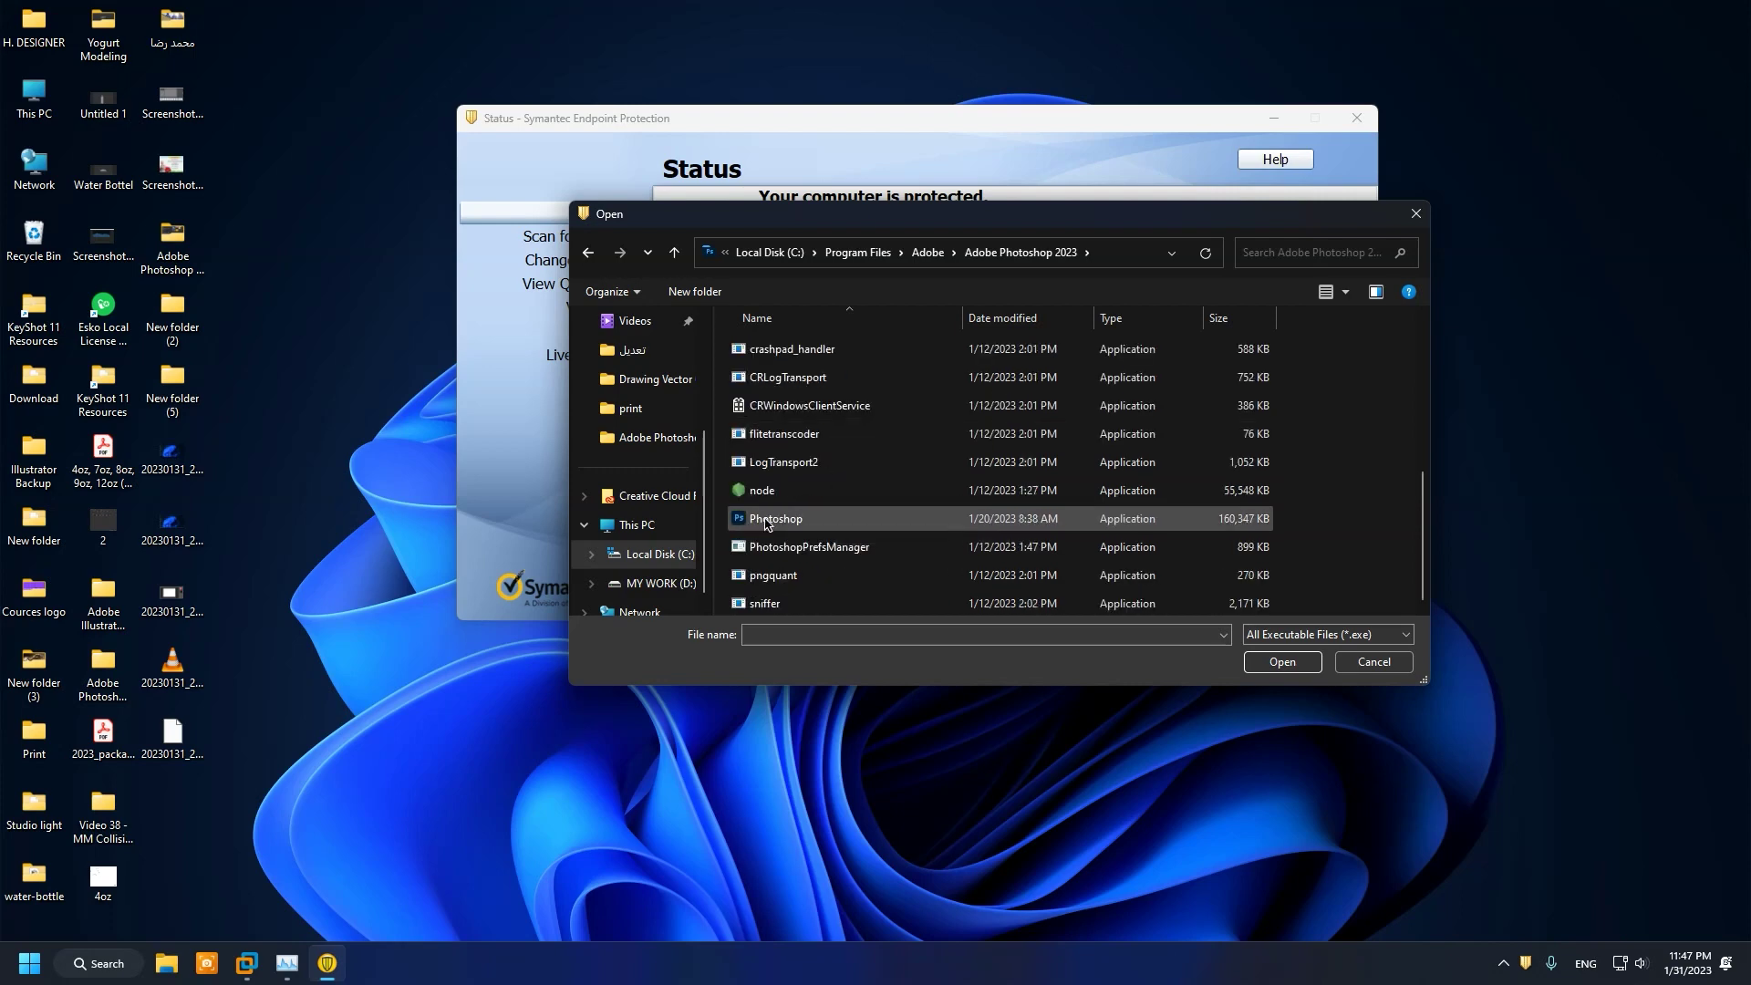
pyautogui.doubleClick(768, 518)
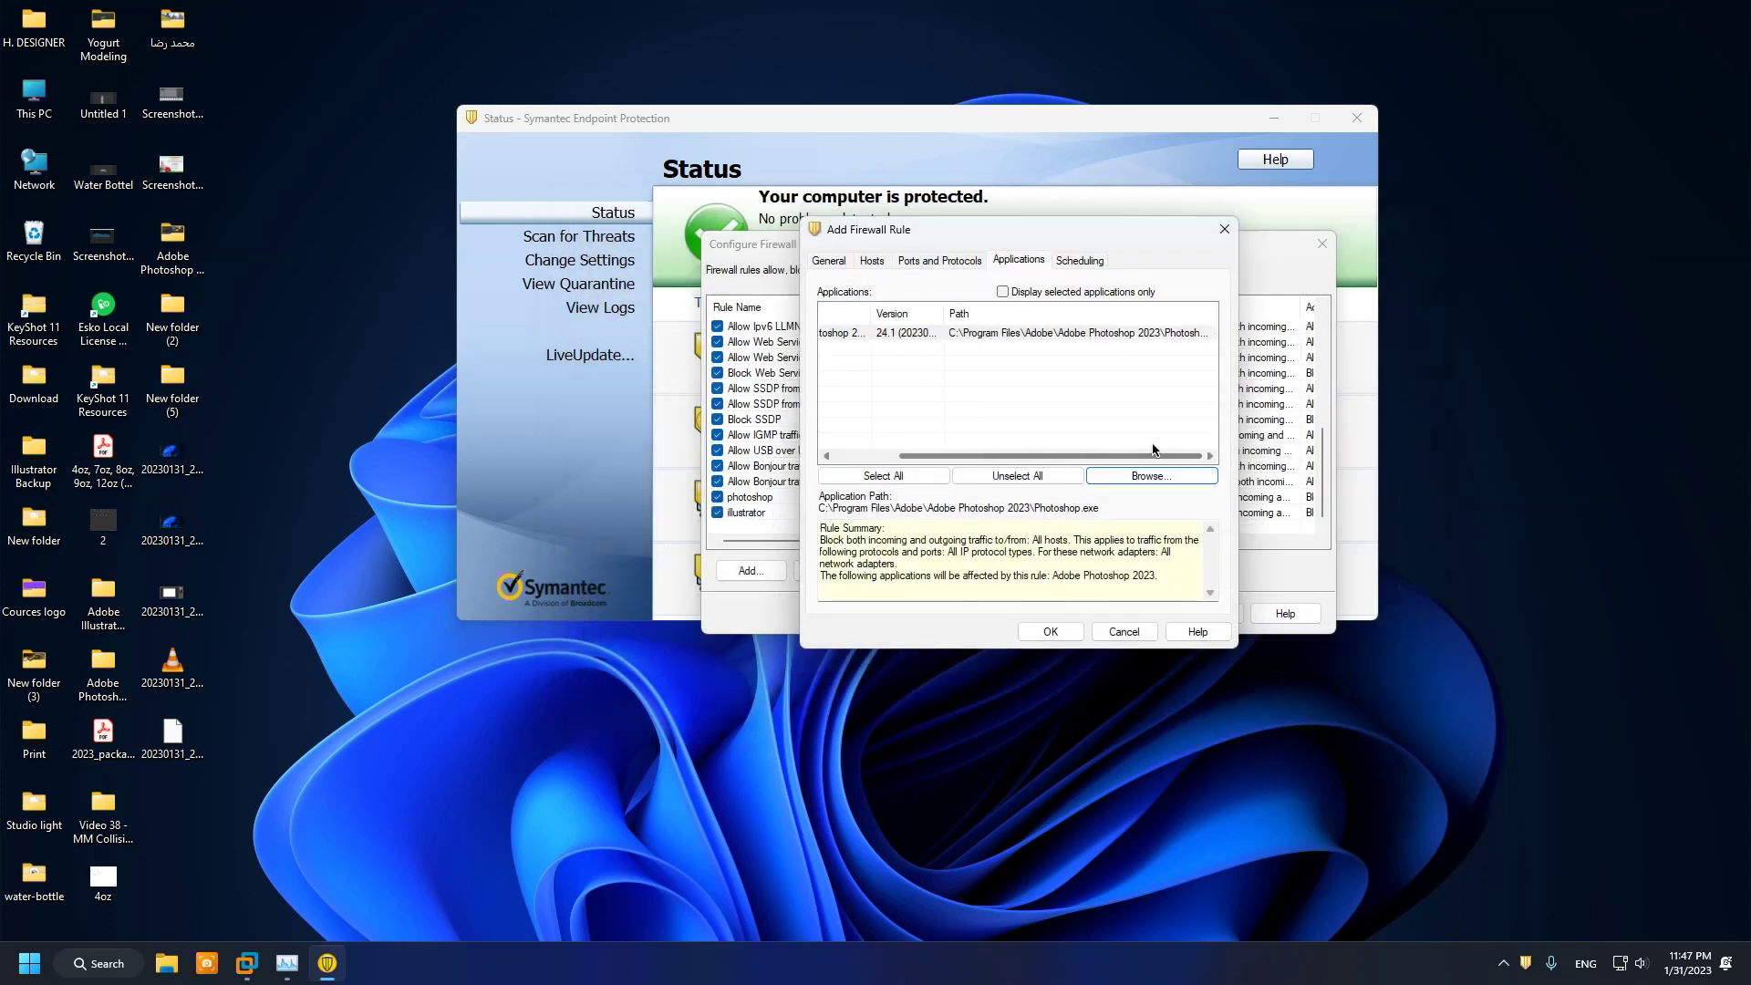
# Save the photoshop rule, delete the duplicate last photoshop rule, and close the rules list.
pyautogui.click(1049, 631)
pyautogui.scroll(-2, 848, 538)
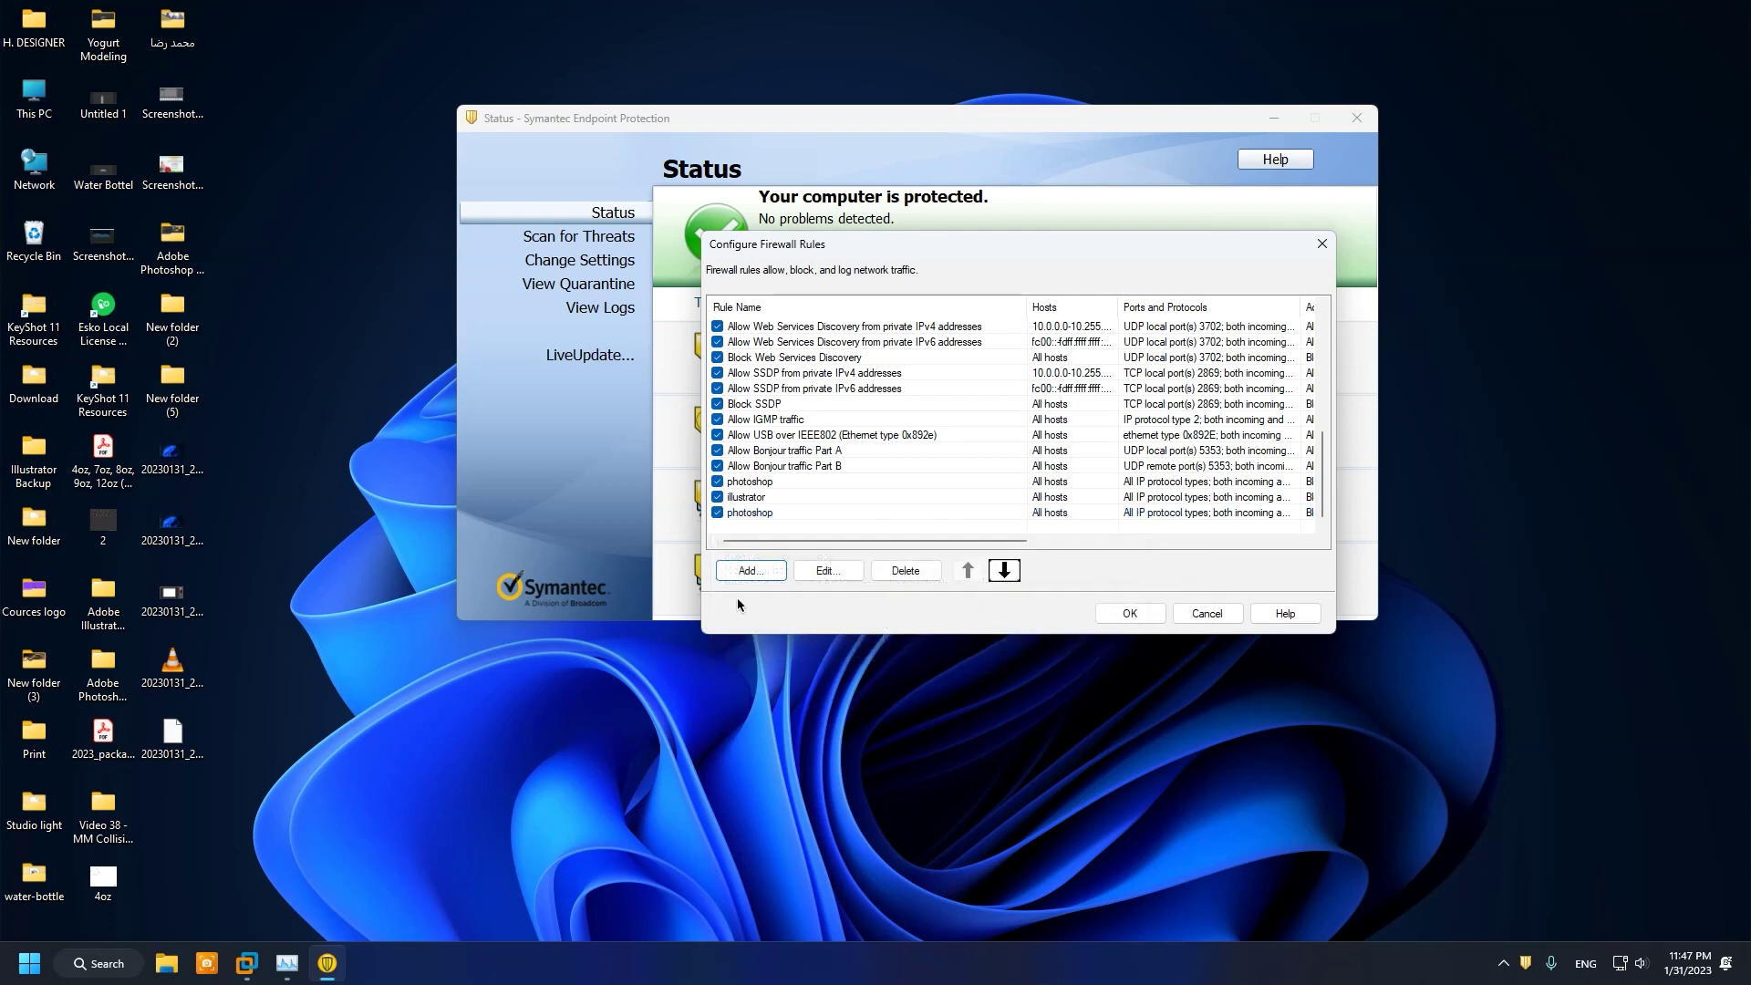
pyautogui.click(750, 513)
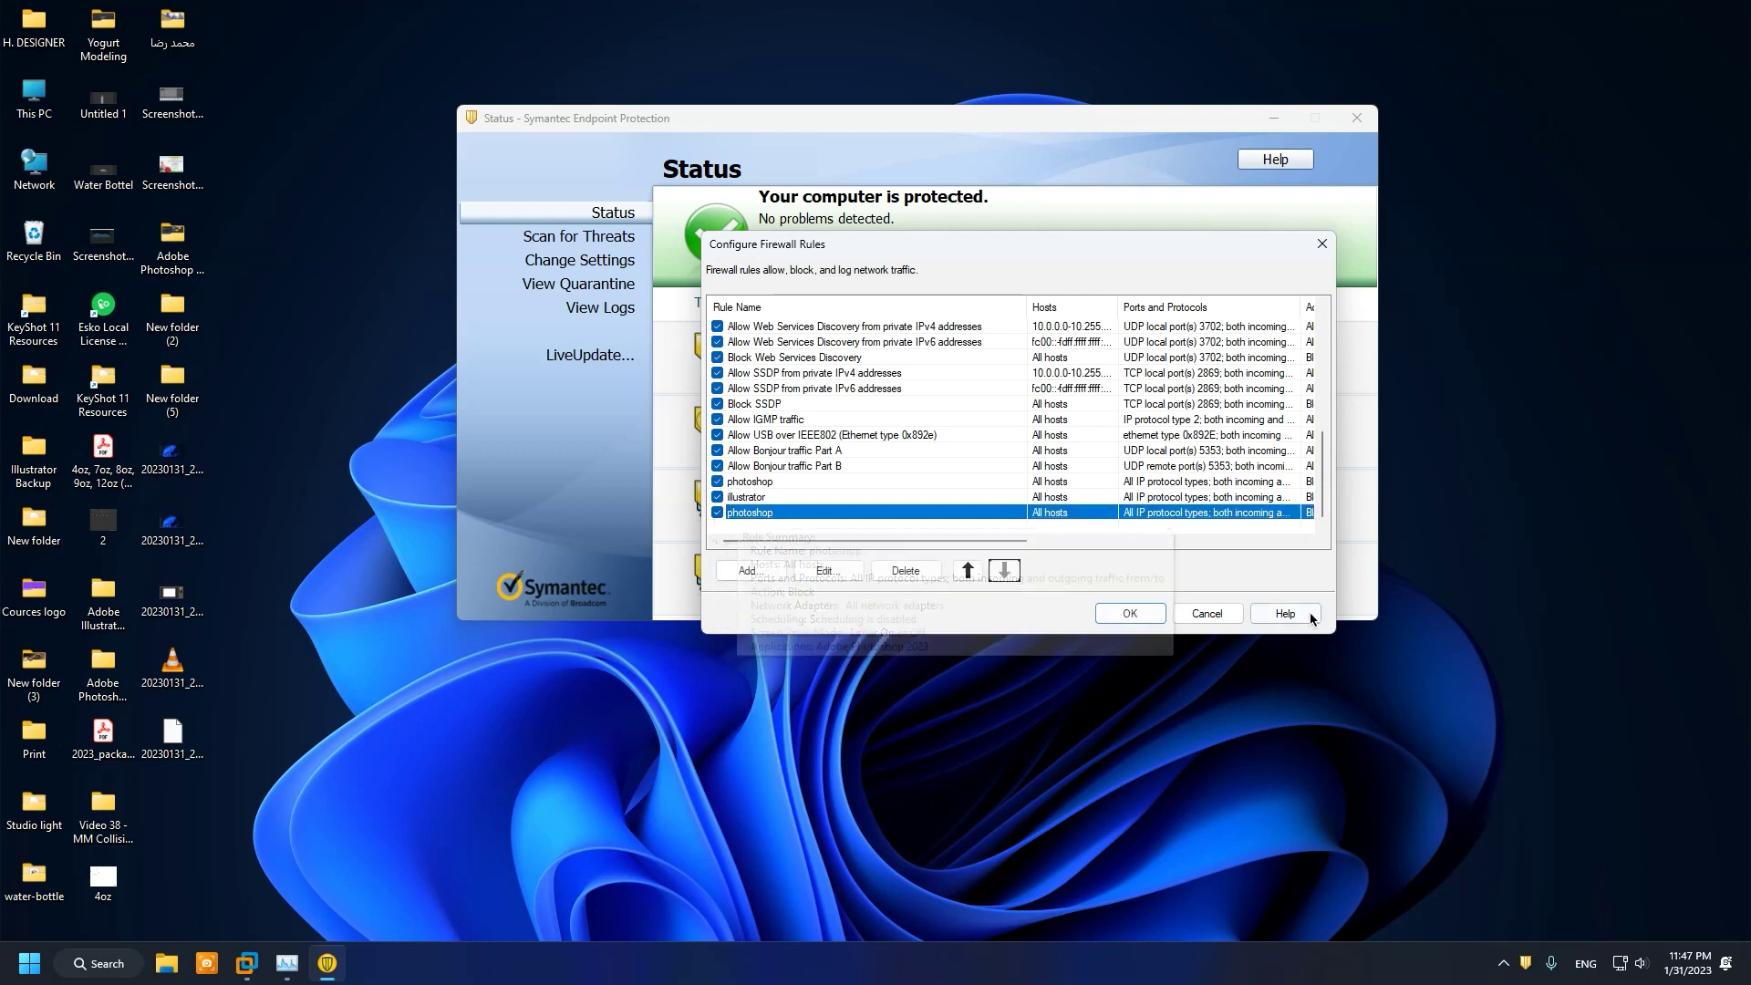
pyautogui.click(906, 570)
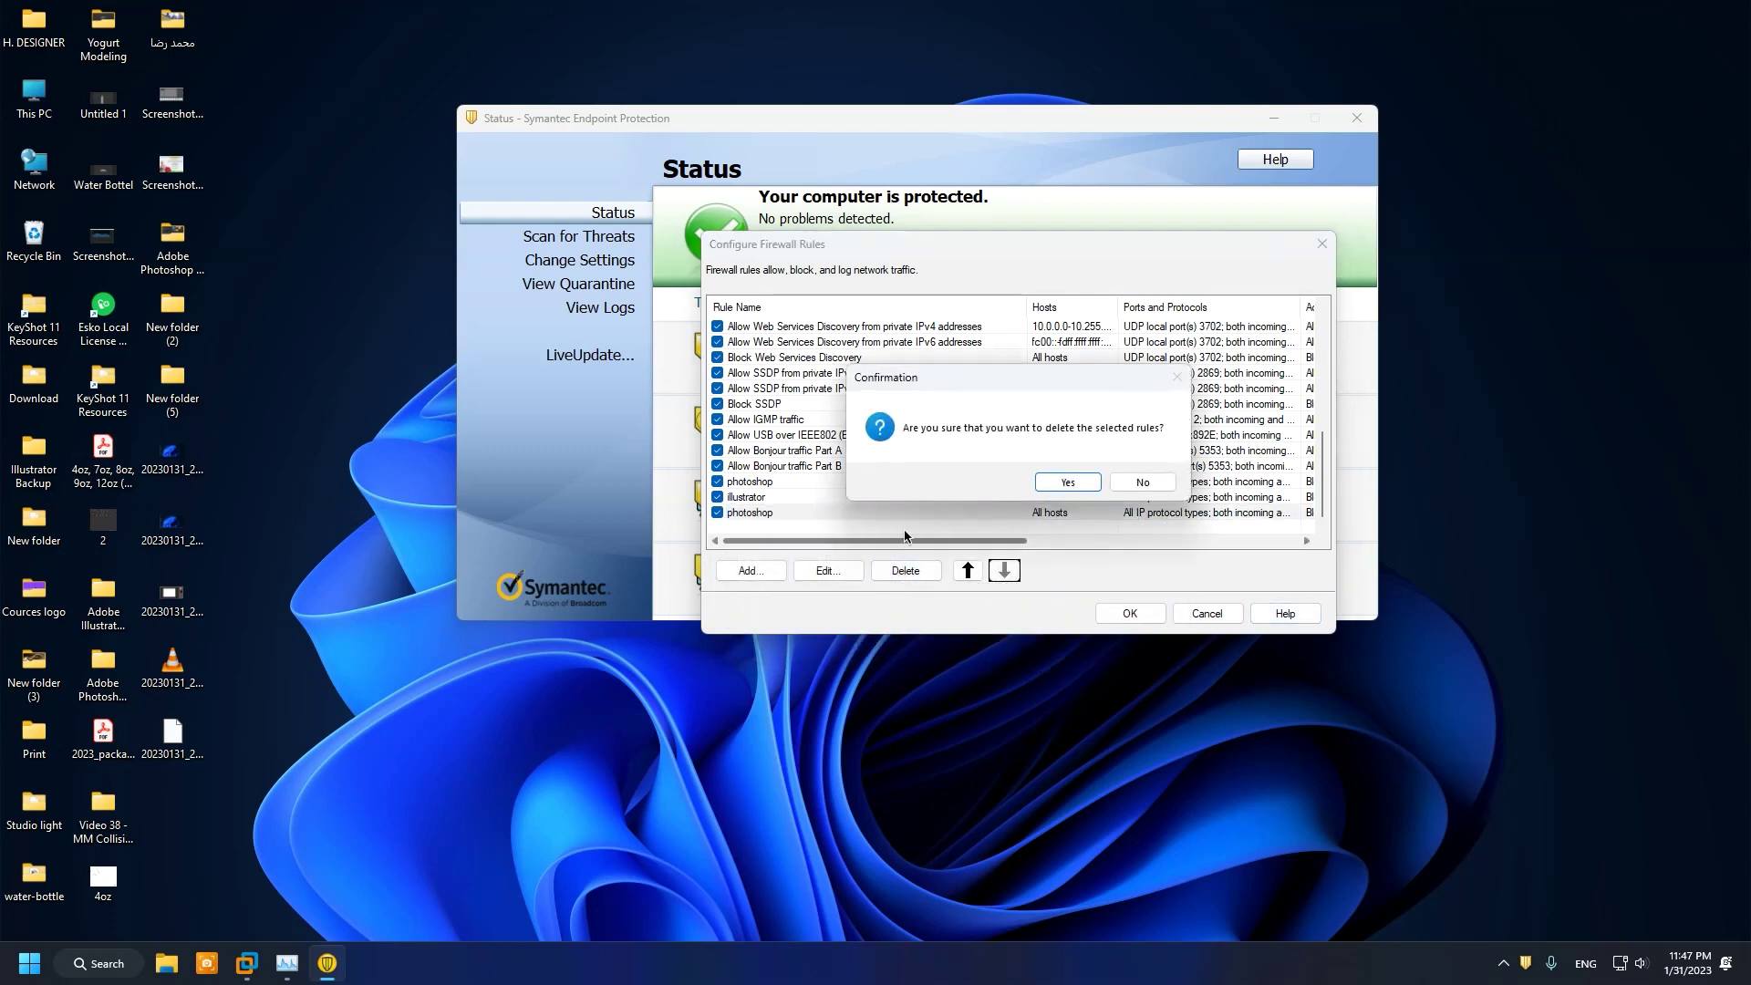
pyautogui.click(1067, 481)
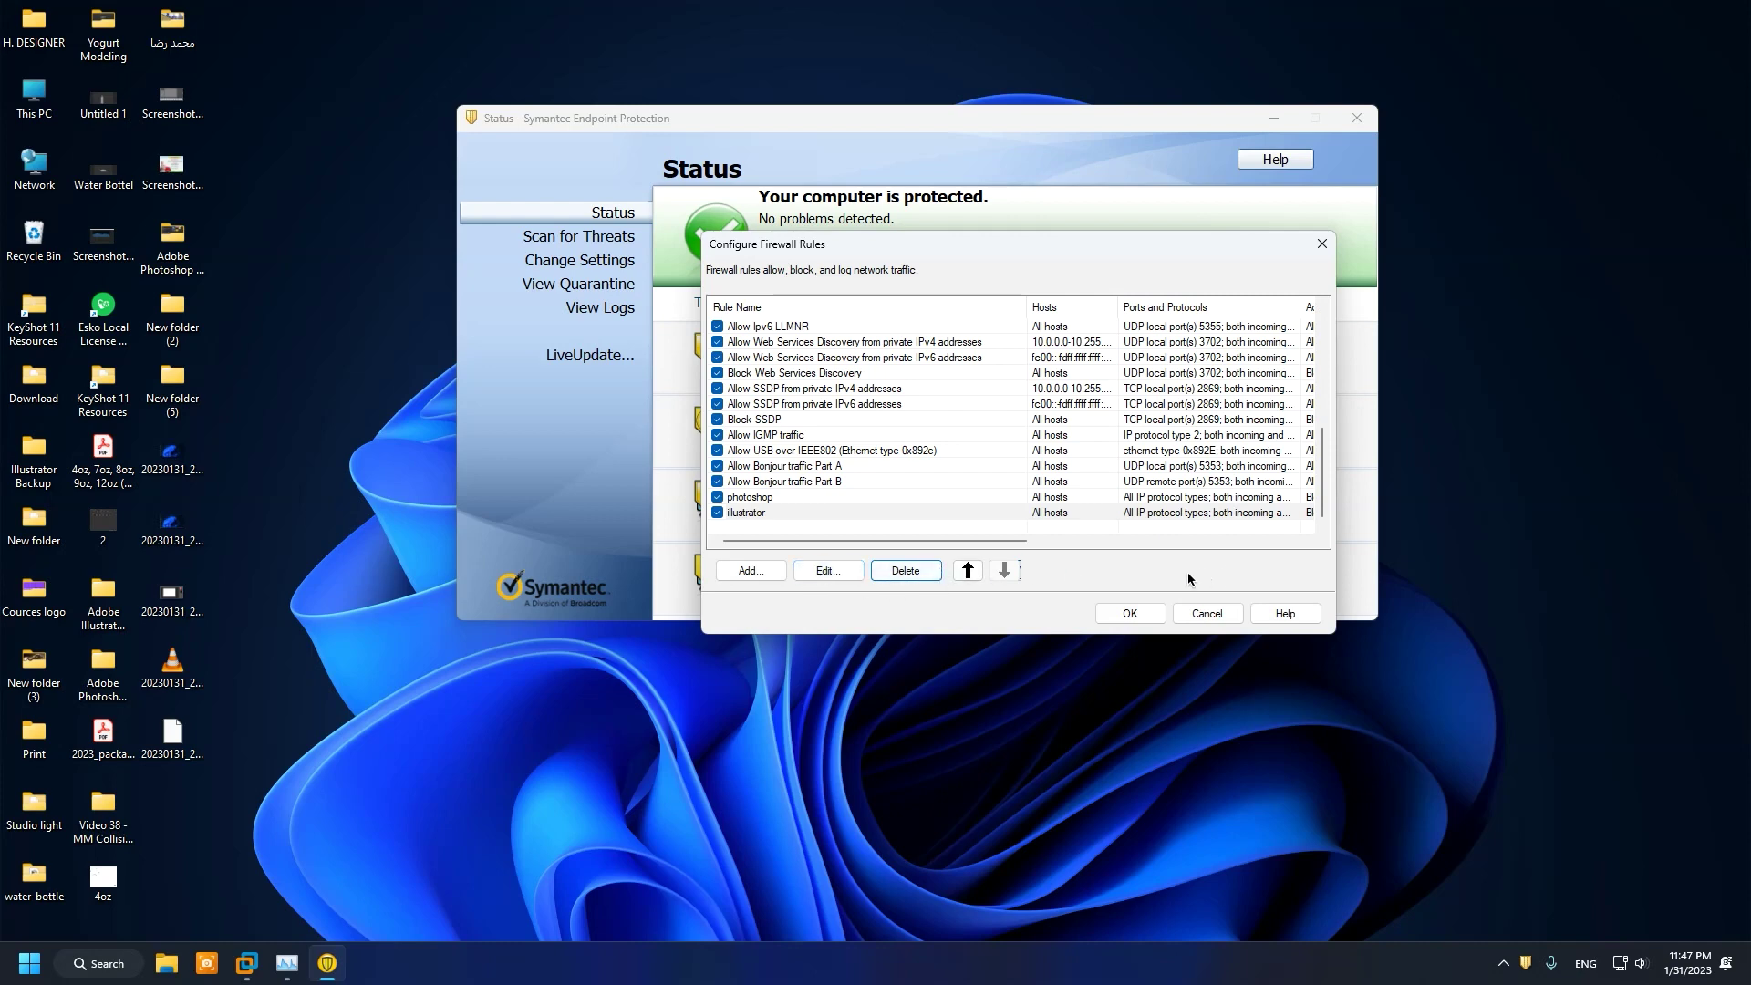
pyautogui.click(1141, 619)
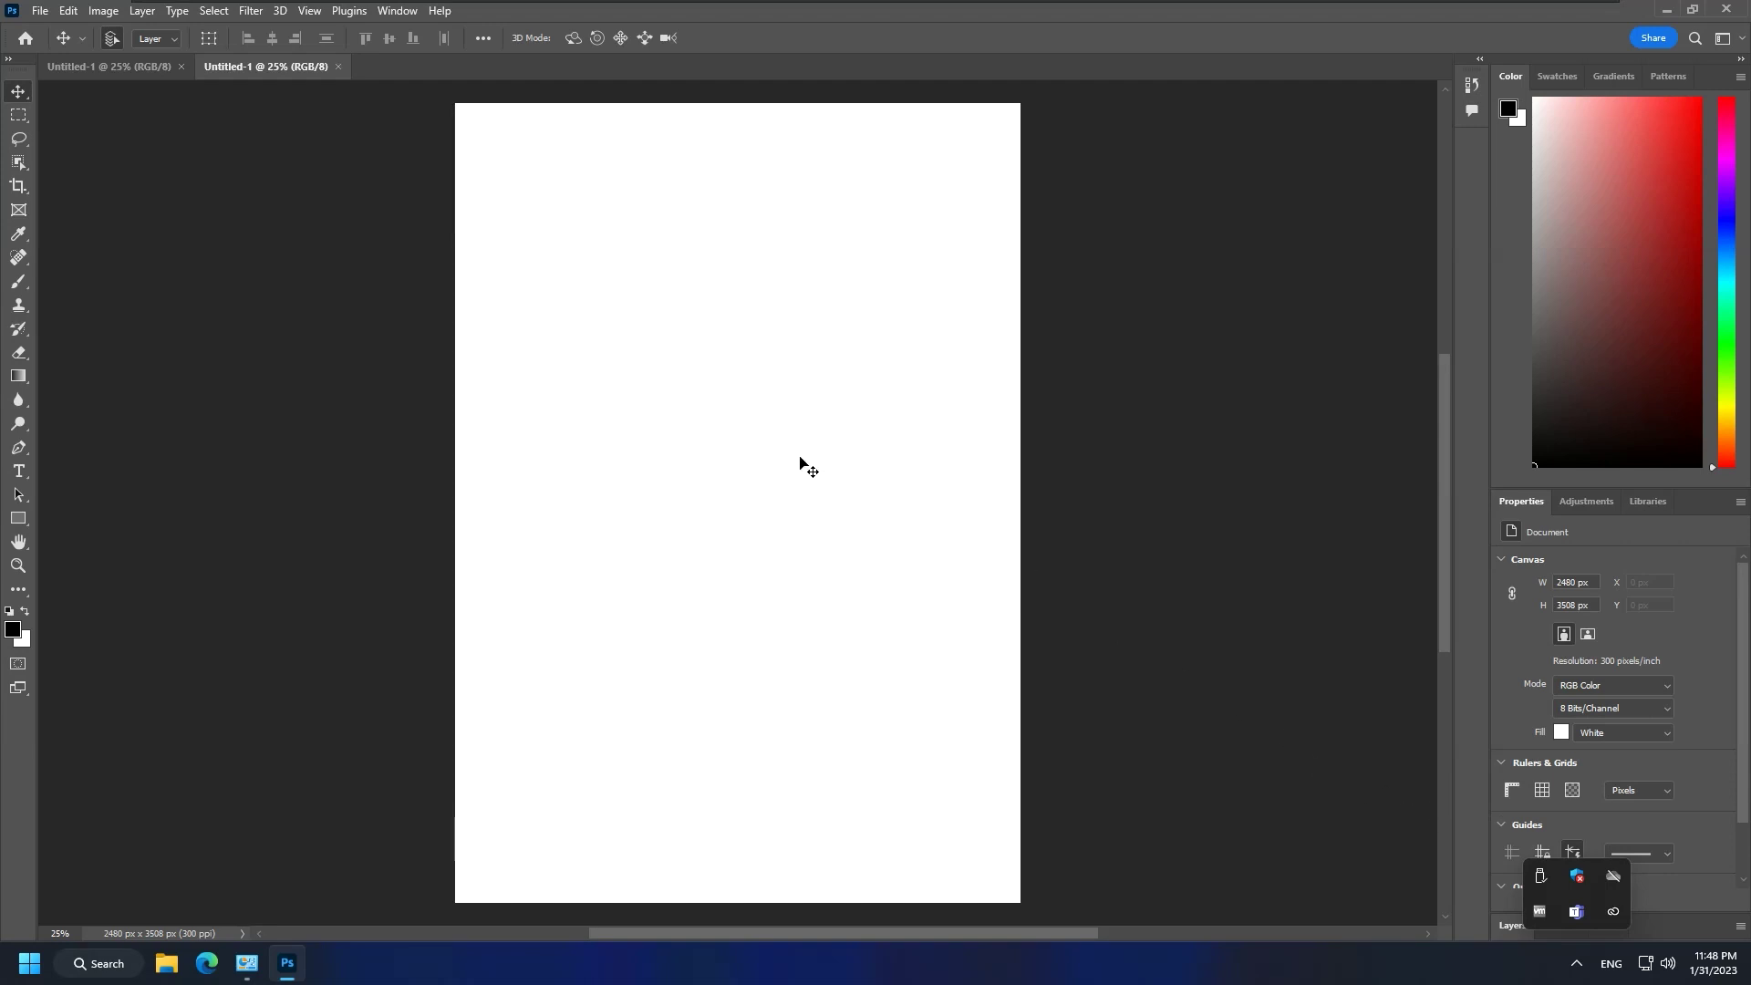
# Bring up the Creative Cloud desktop app from the tray overflow.
pyautogui.click(1612, 913)
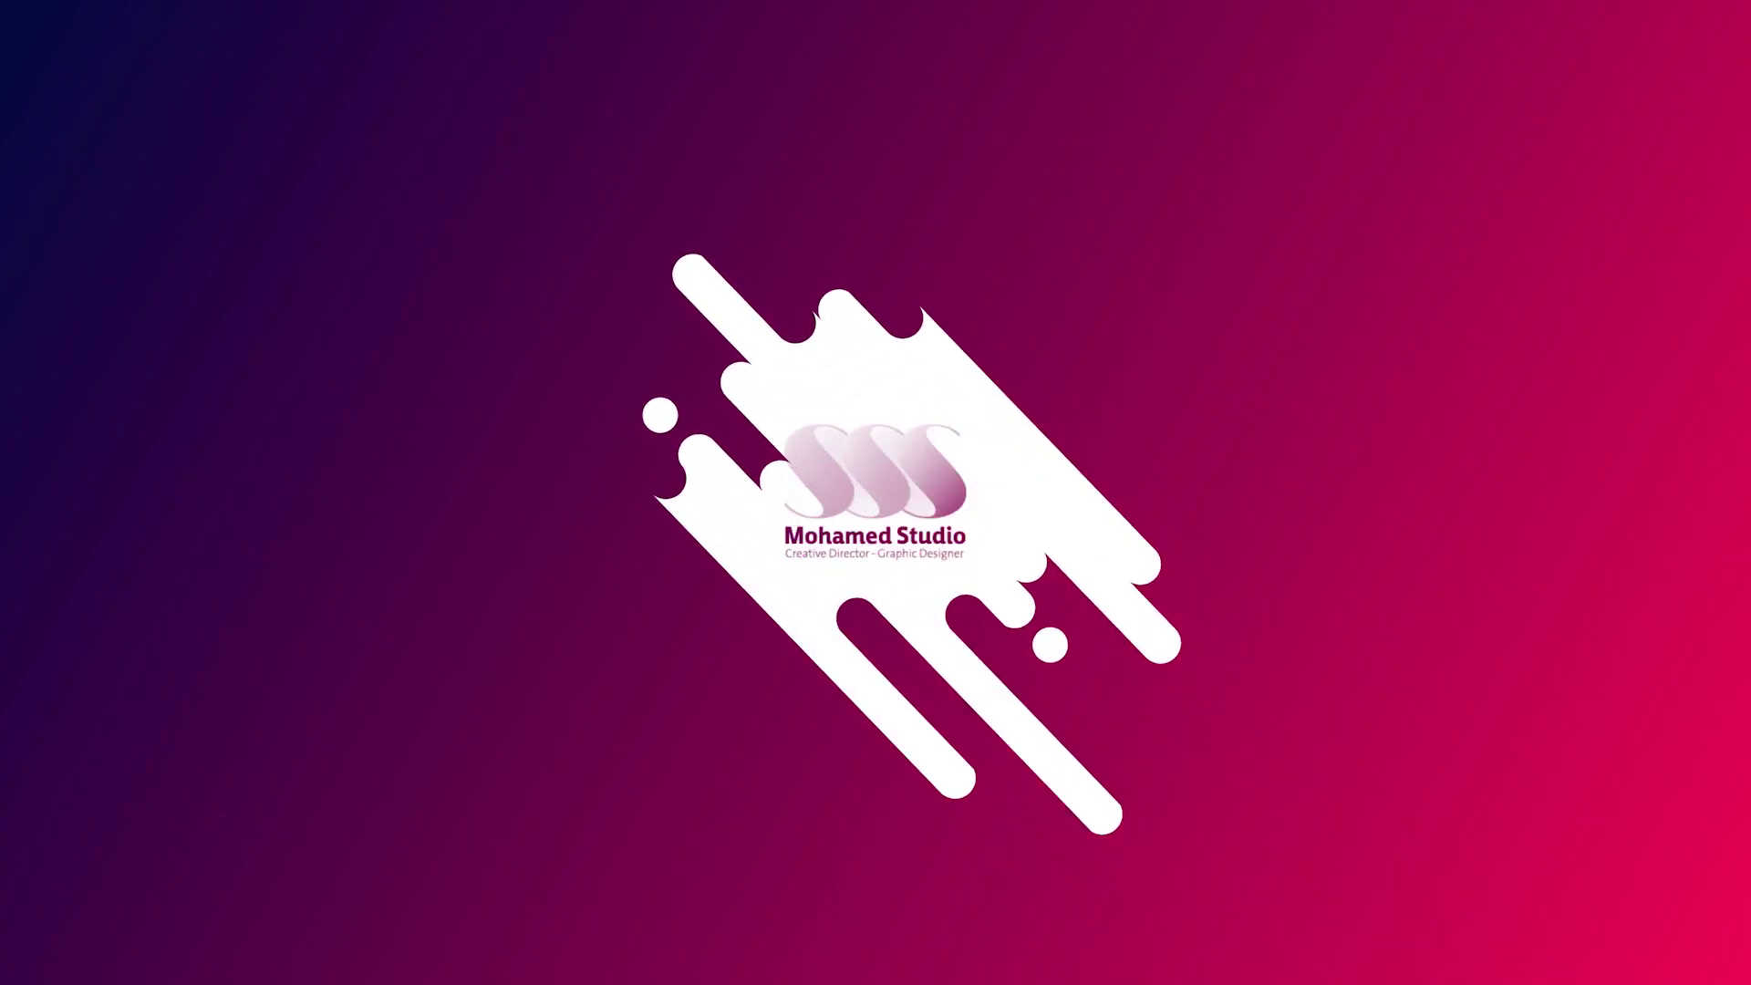